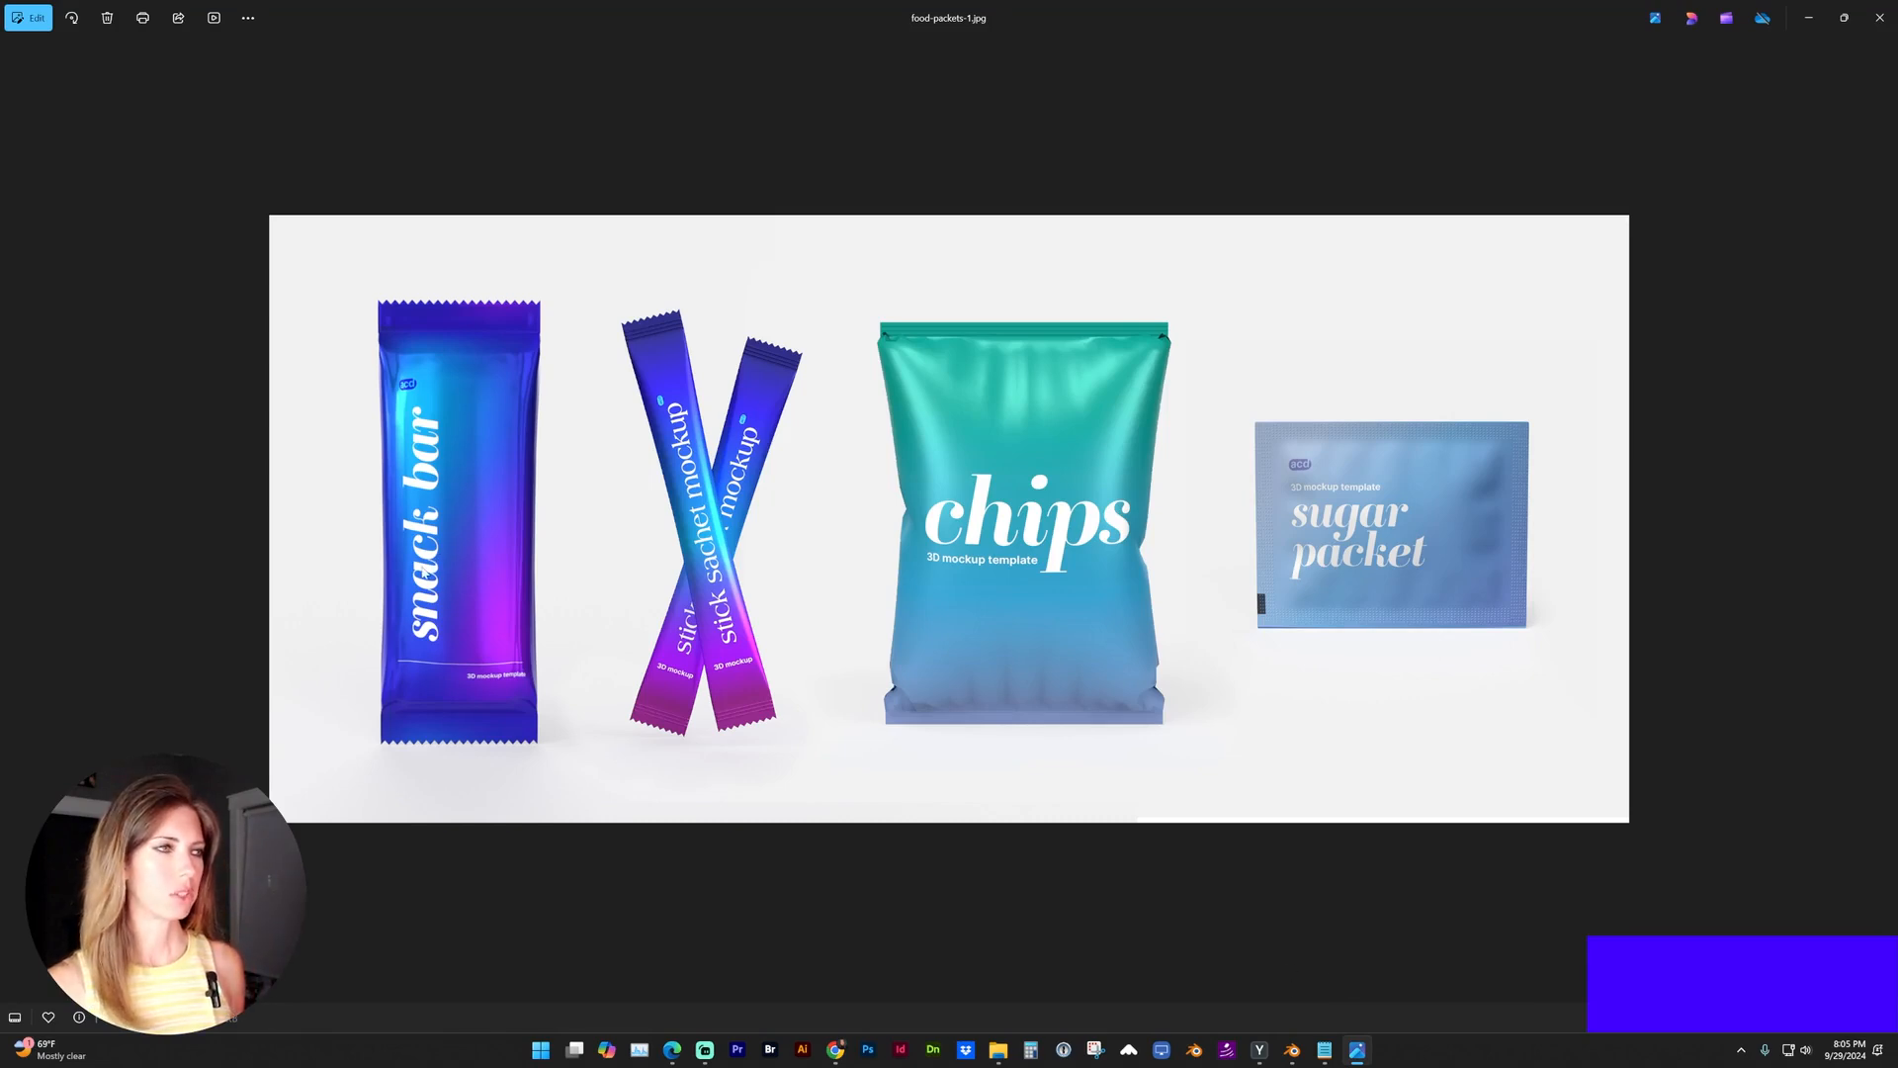
# View the purple patterned mockup photo in Edge, then switch to the Blender sachet scene.
pyautogui.click(704, 1050)
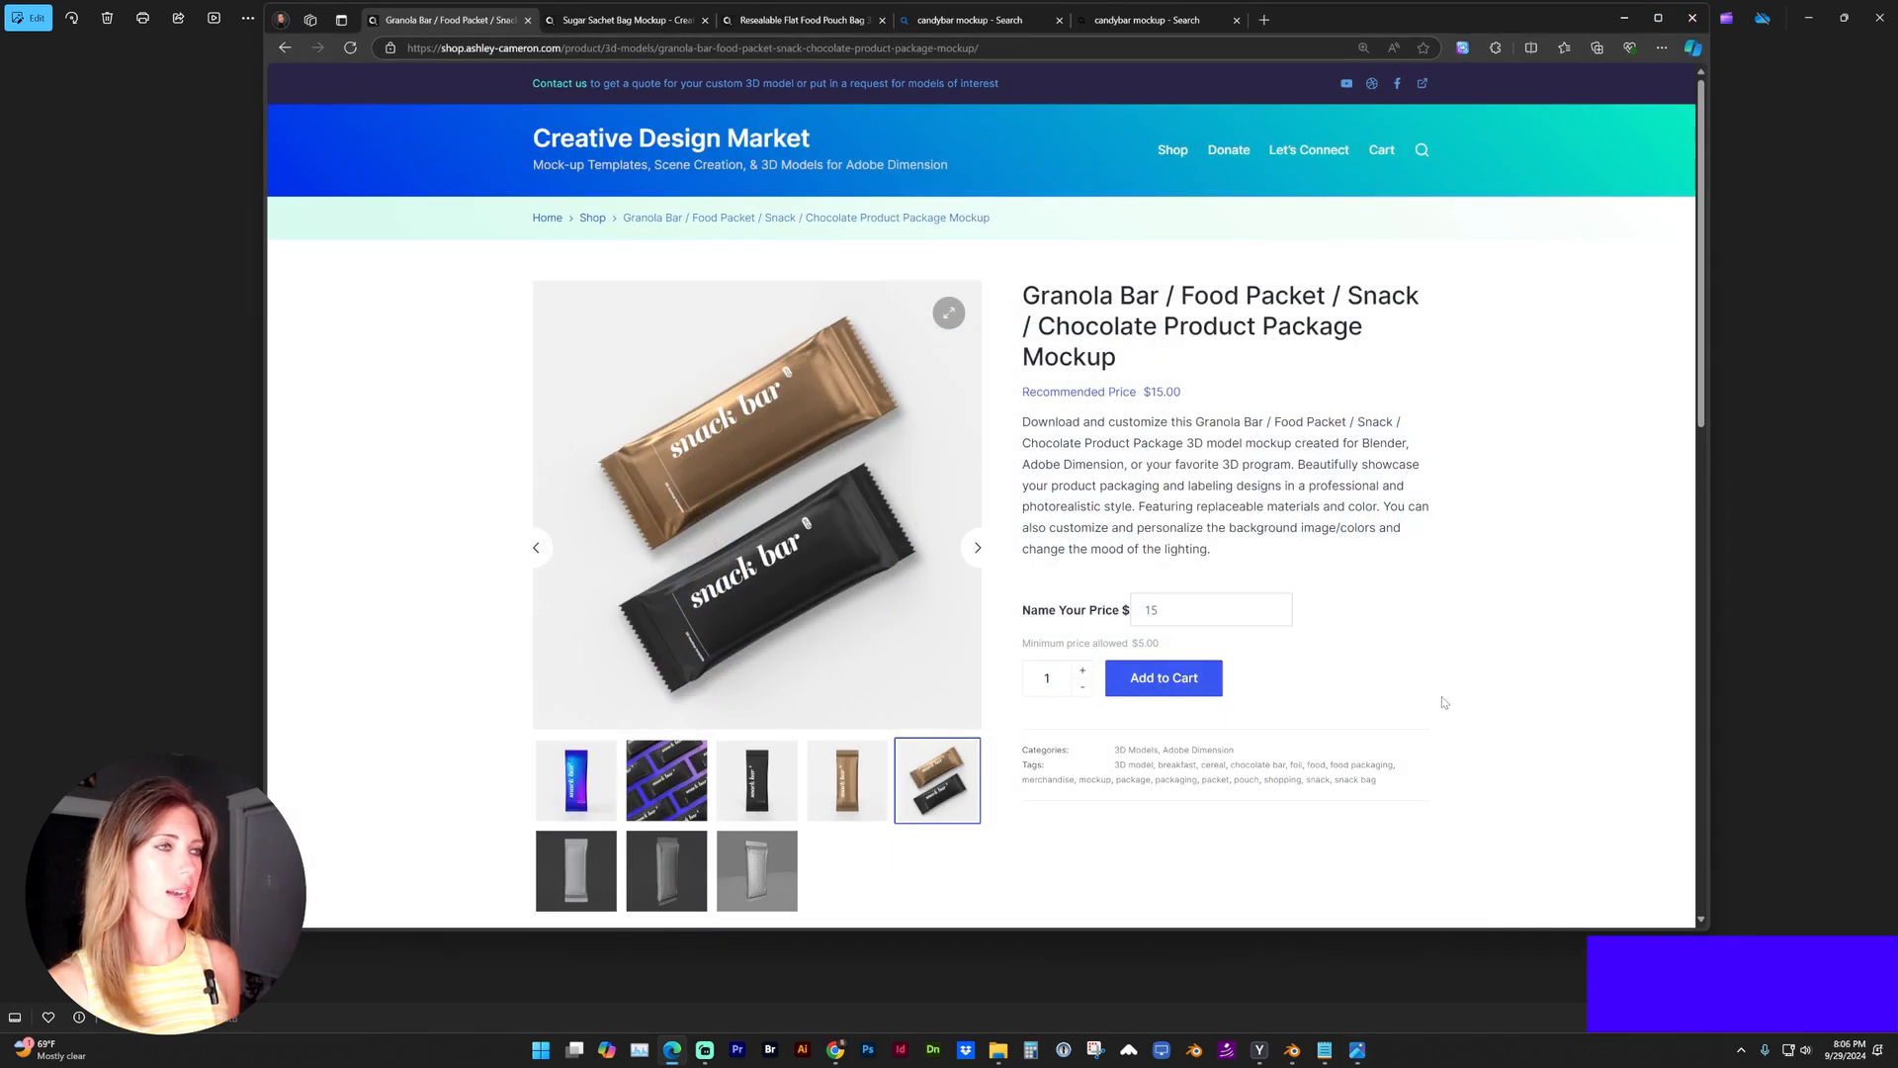
pyautogui.click(664, 782)
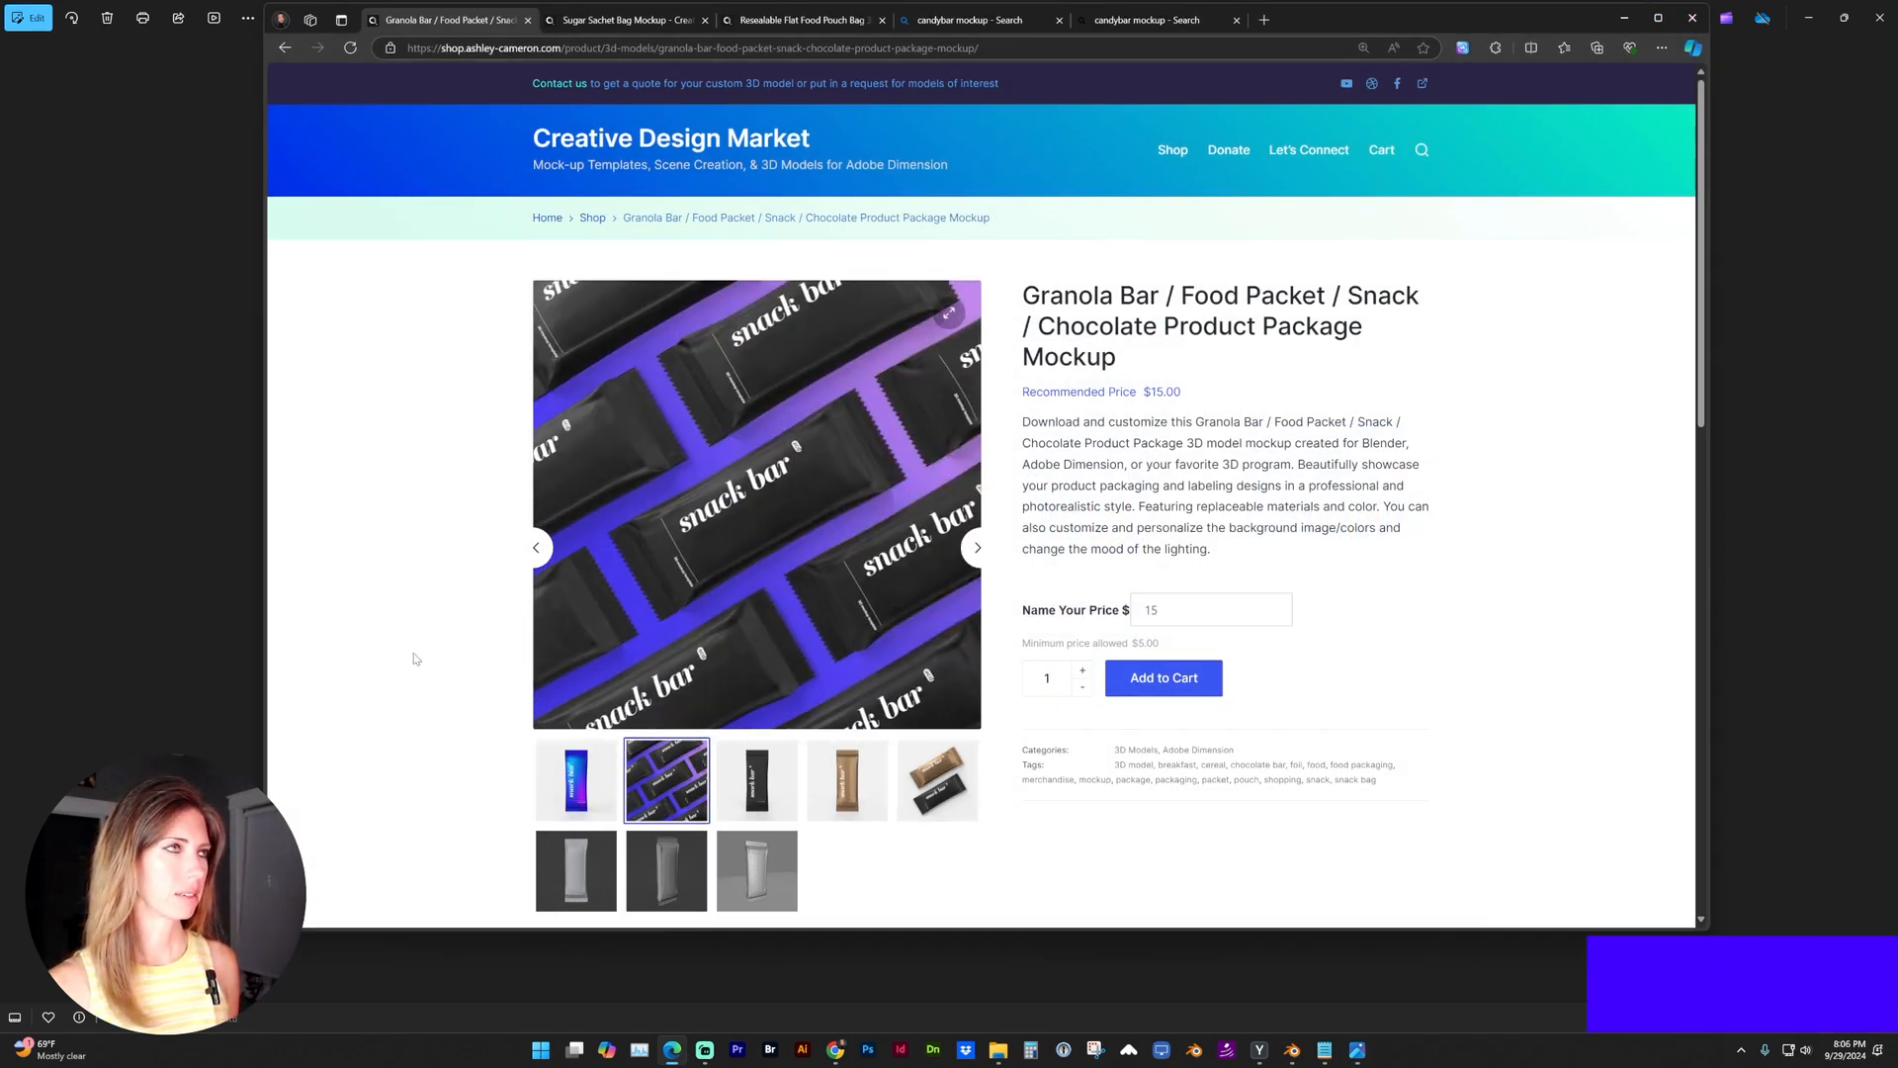
pyautogui.hotkey('alt', 'Tab')
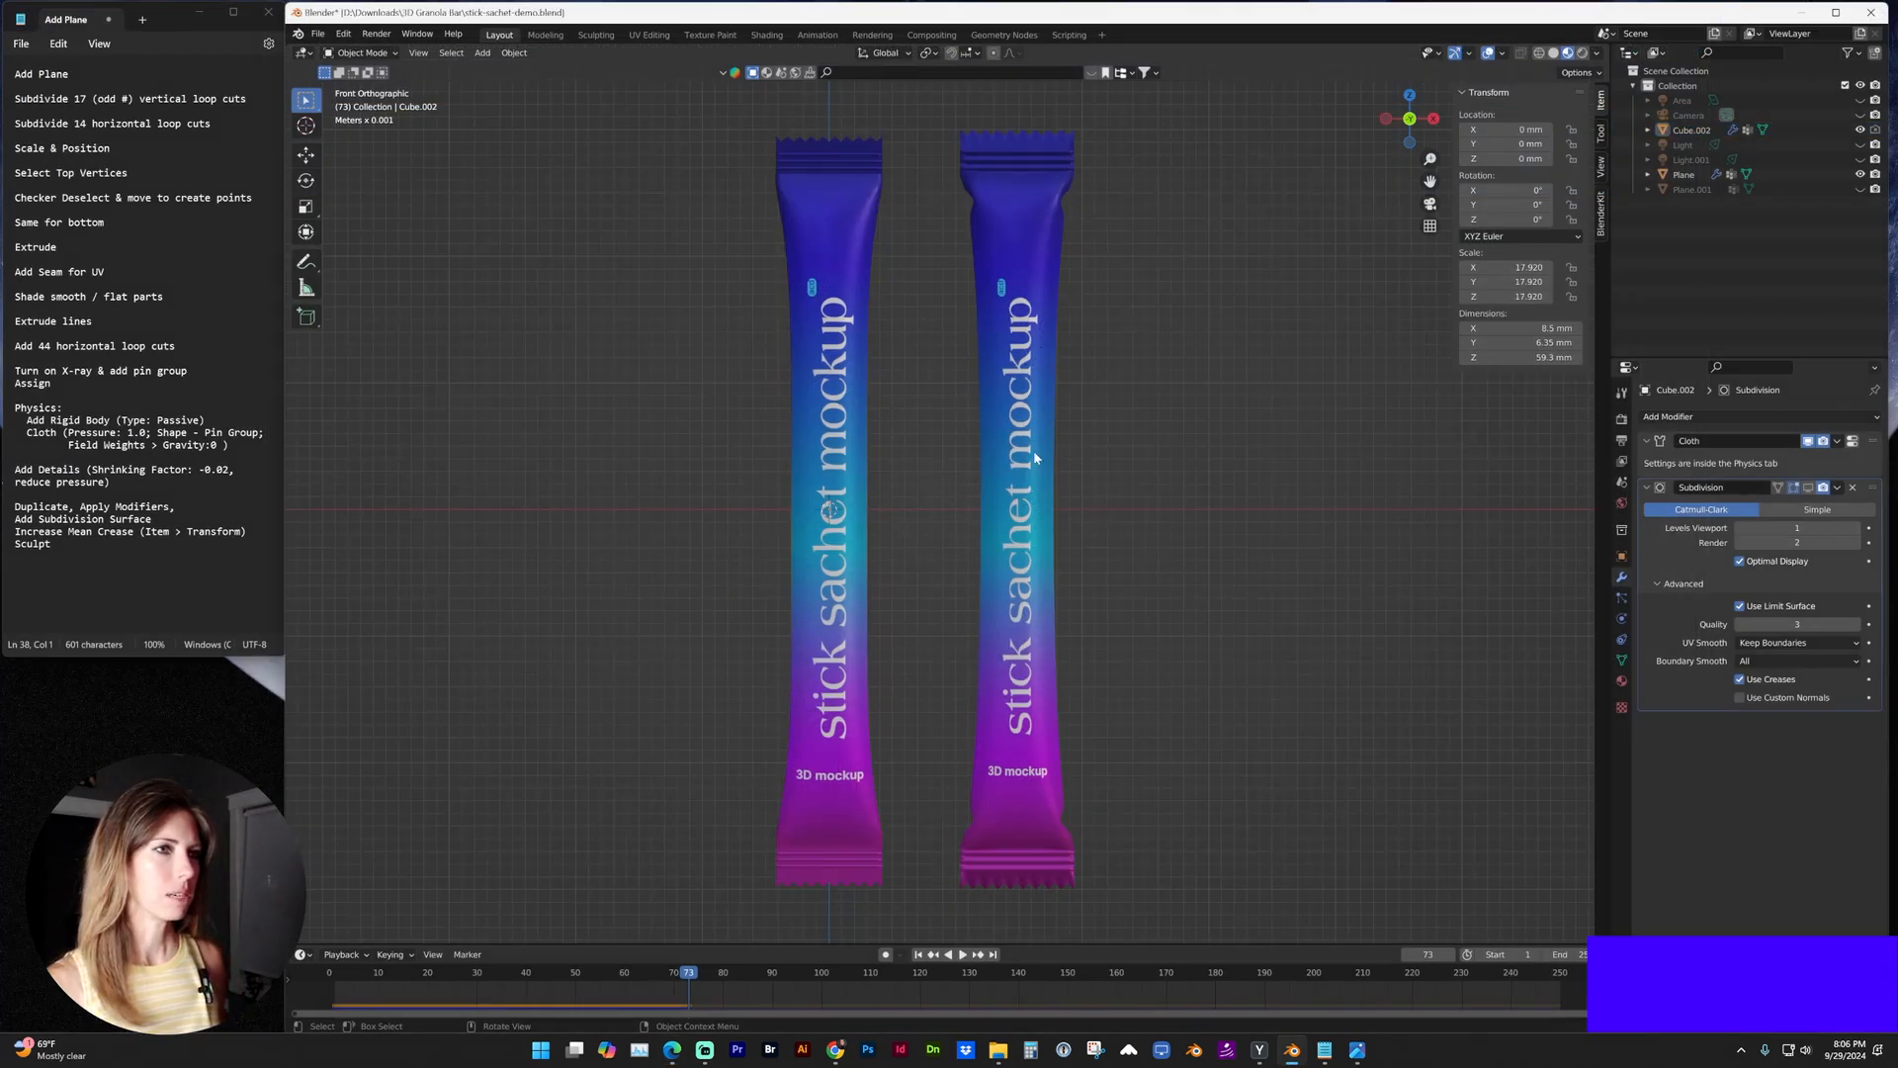
# Play the cloth simulation on the sachets and inspect it from perspective.
pyautogui.hotkey('shift', 'Left')
pyautogui.press('space')
pyautogui.press('space')
pyautogui.moveTo(916, 433); pyautogui.dragTo(1010, 461, button='middle')
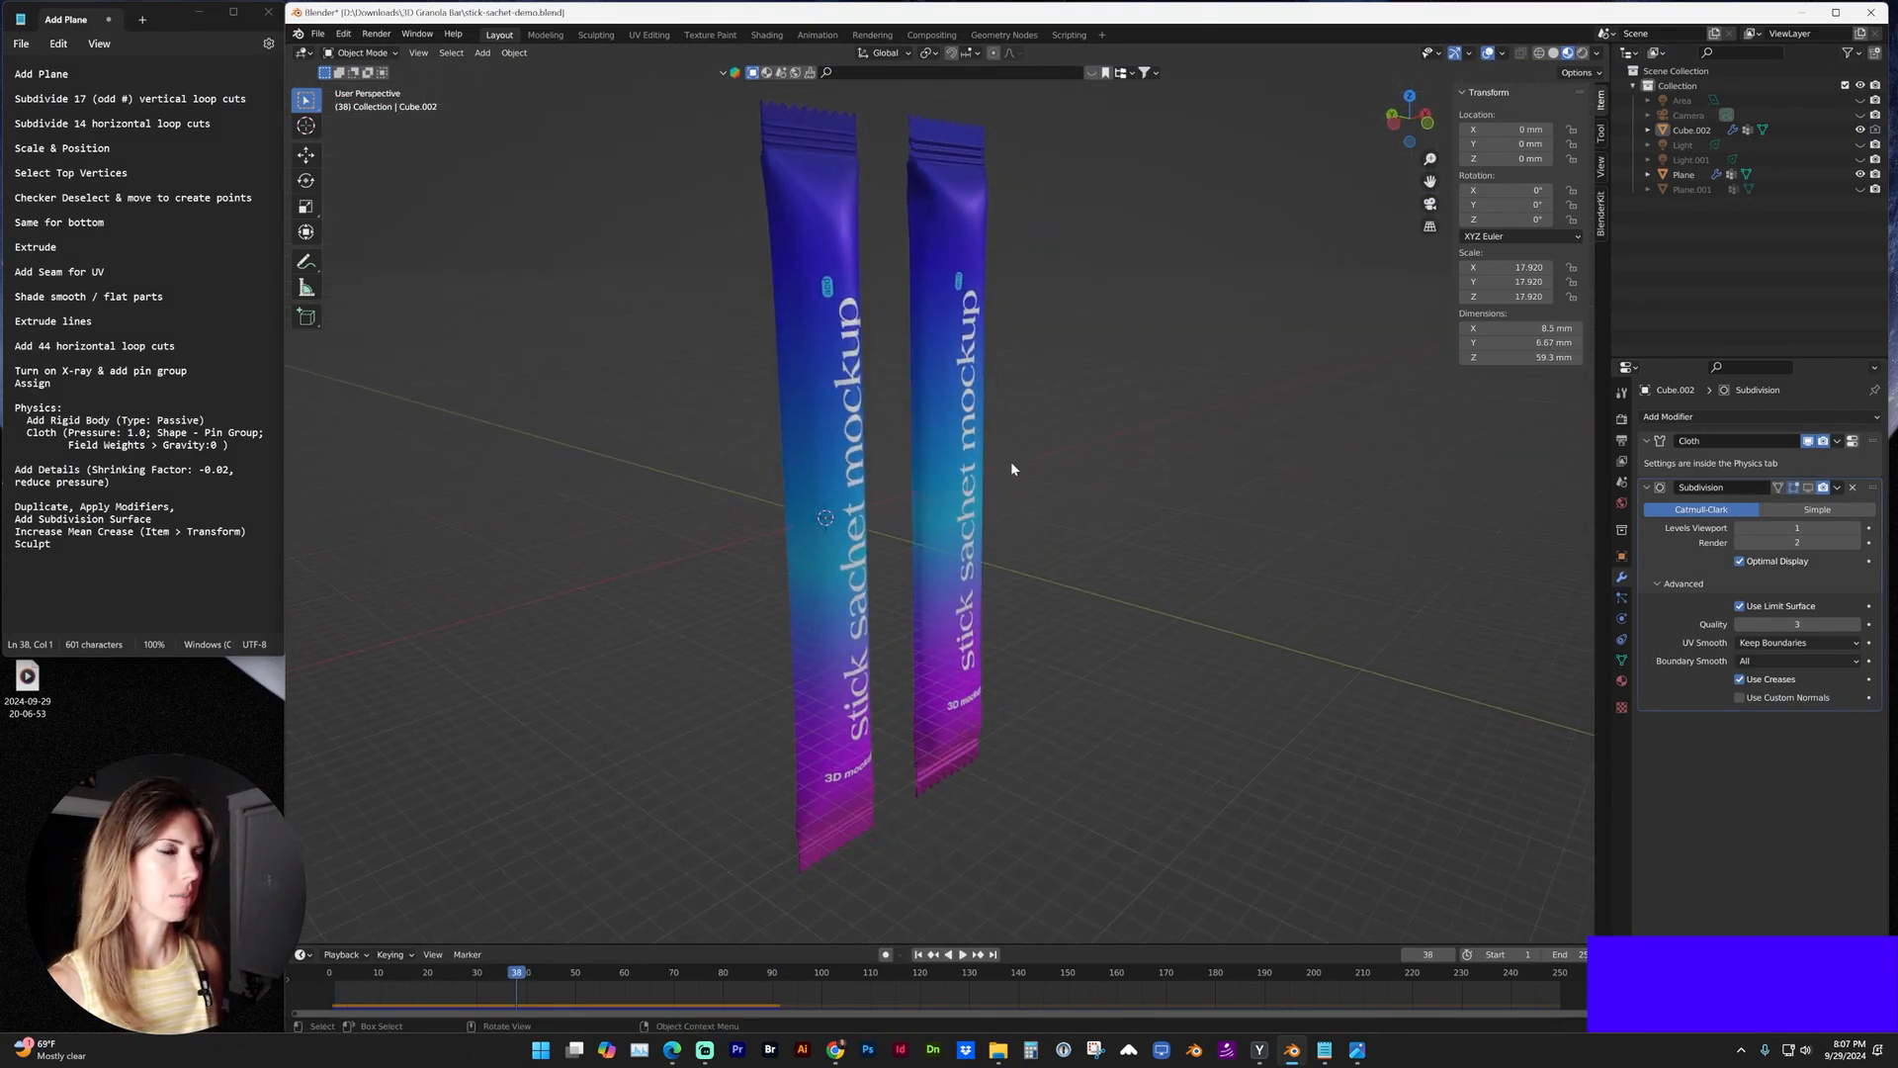
pyautogui.press('space')
pyautogui.press('space')
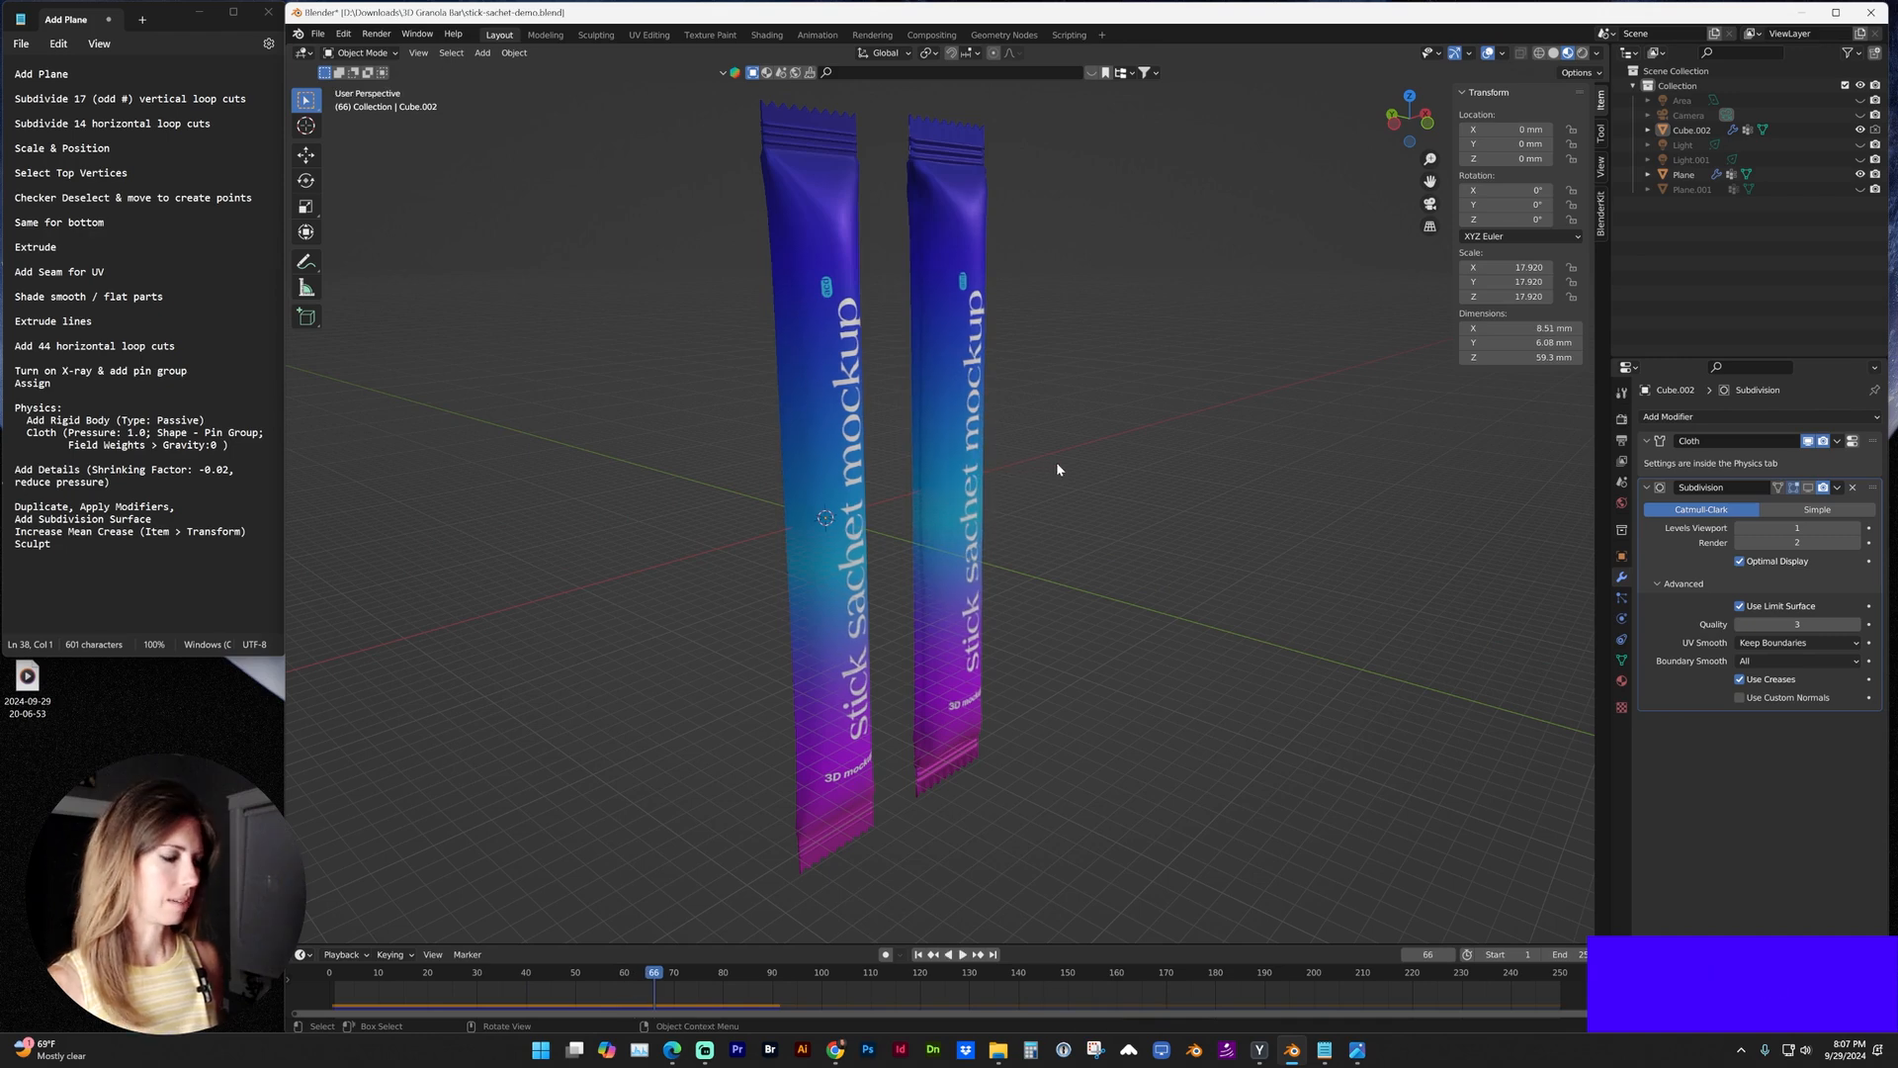
# From the front view, remove the right-hand sachet and recentre the remaining one.
pyautogui.press('KP_1')
pyautogui.press('x')
pyautogui.click(885, 322)
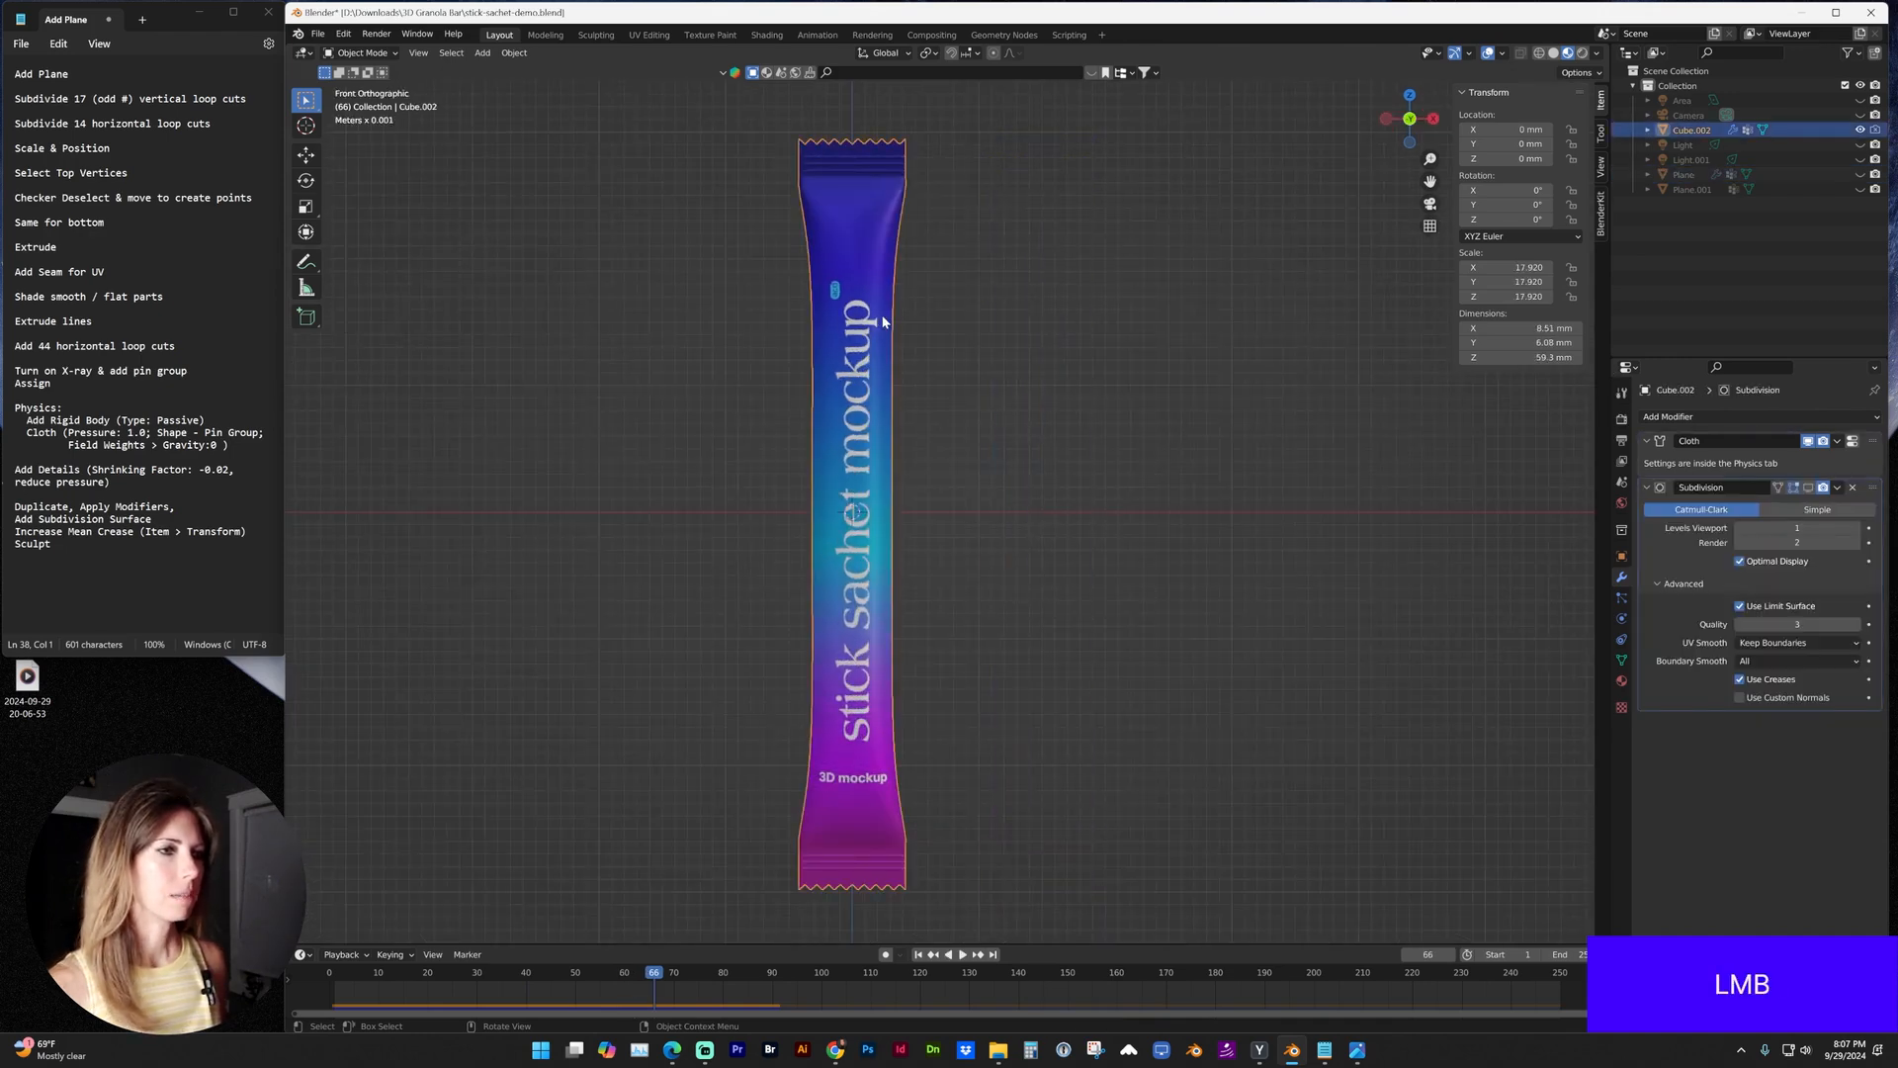
pyautogui.keyDown('shift'); pyautogui.moveTo(1170, 455); pyautogui.dragTo(1041, 446, button='middle'); pyautogui.keyUp('shift')
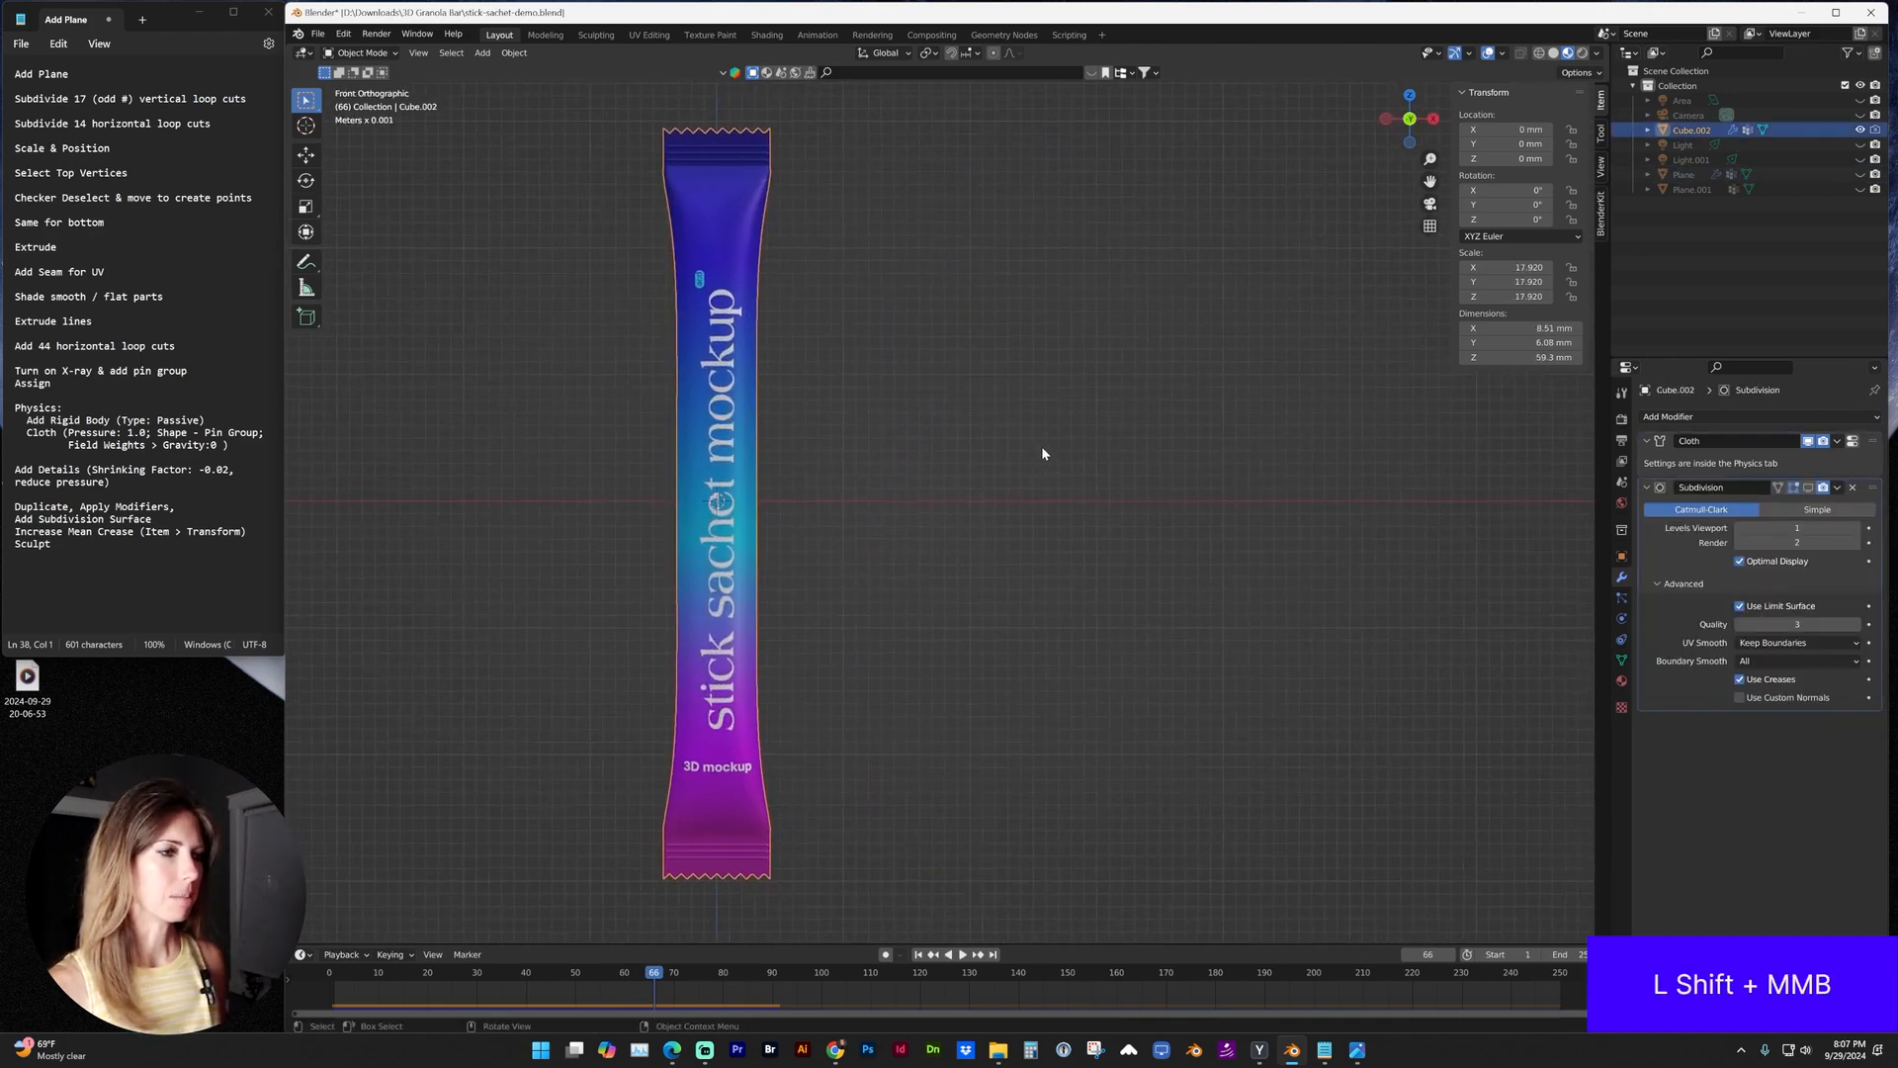
pyautogui.click(953, 414)
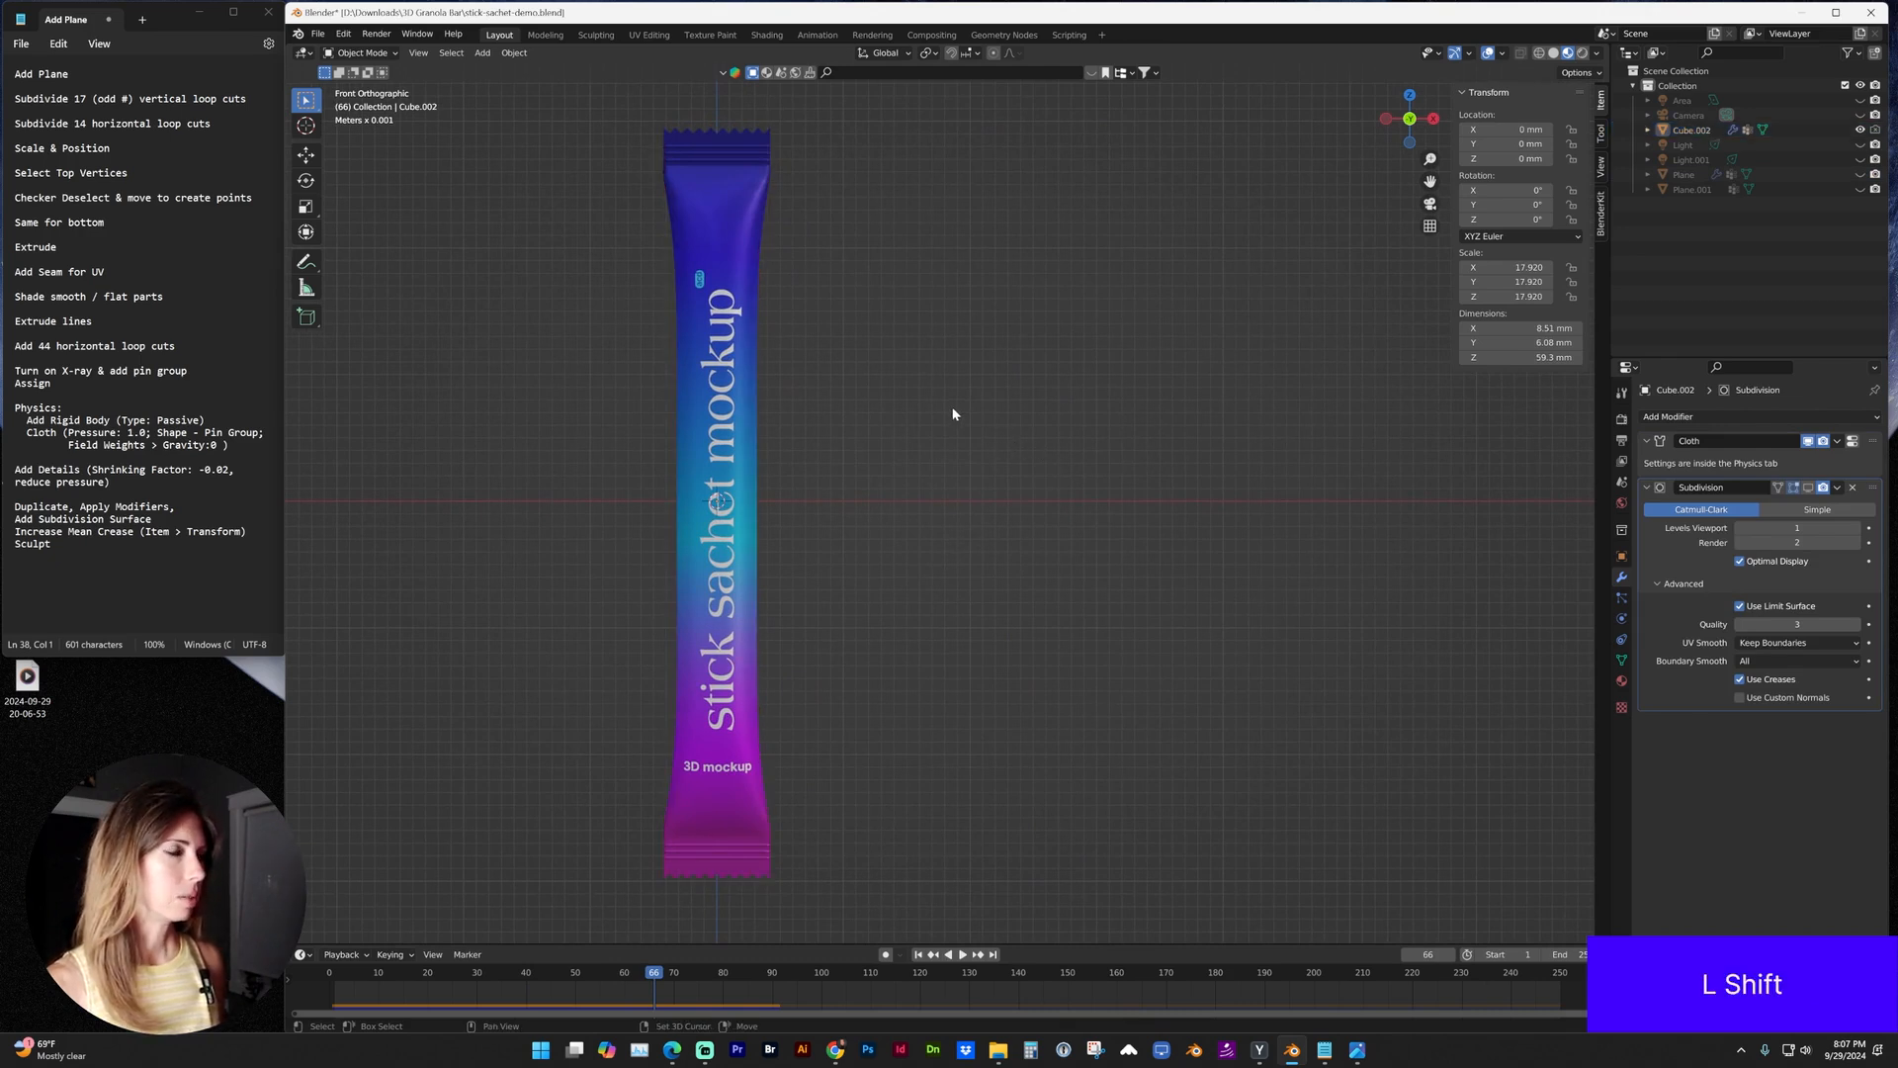
# Add a mesh plane and stand it upright facing the front.
pyautogui.hotkey('shift', 'a')
pyautogui.moveTo(882, 409)
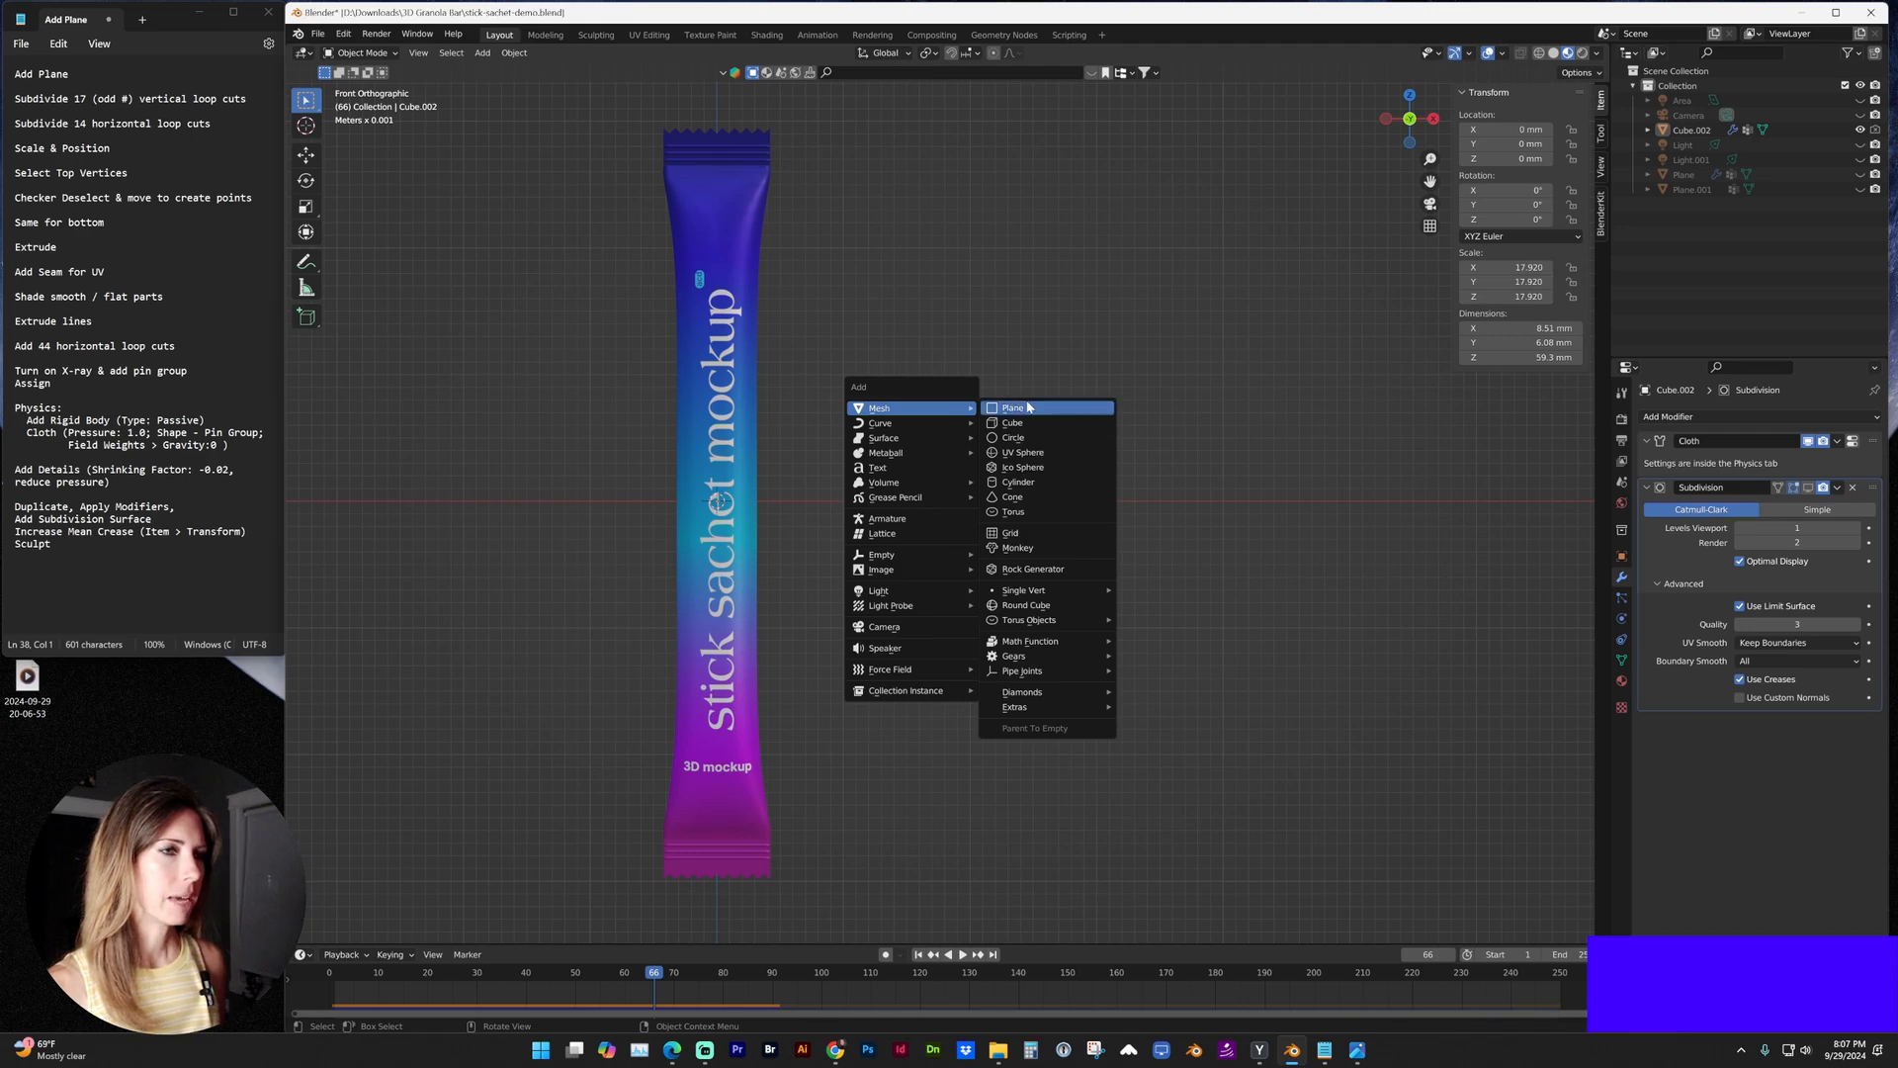
pyautogui.click(1028, 409)
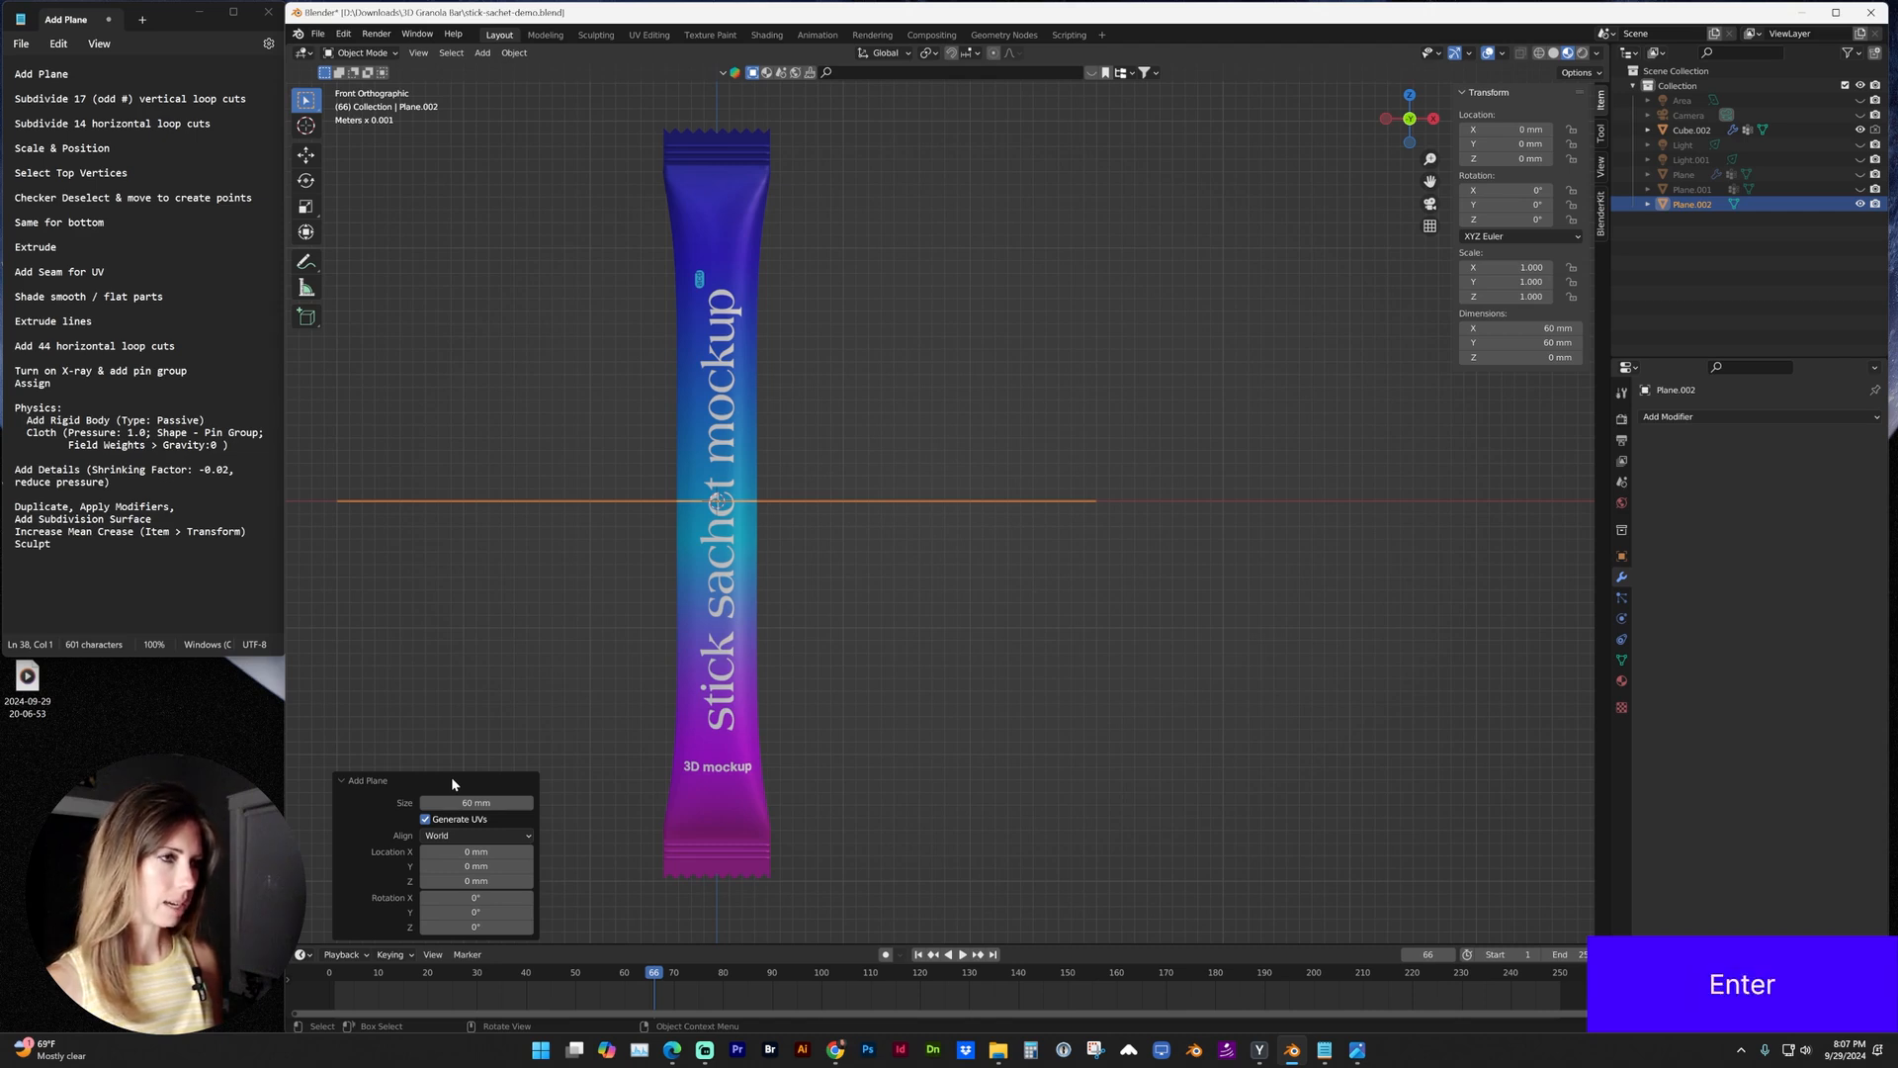
pyautogui.press('Return')
# Narrow the plane along X to the sachet's width and check it from the front view.
pyautogui.press('s')
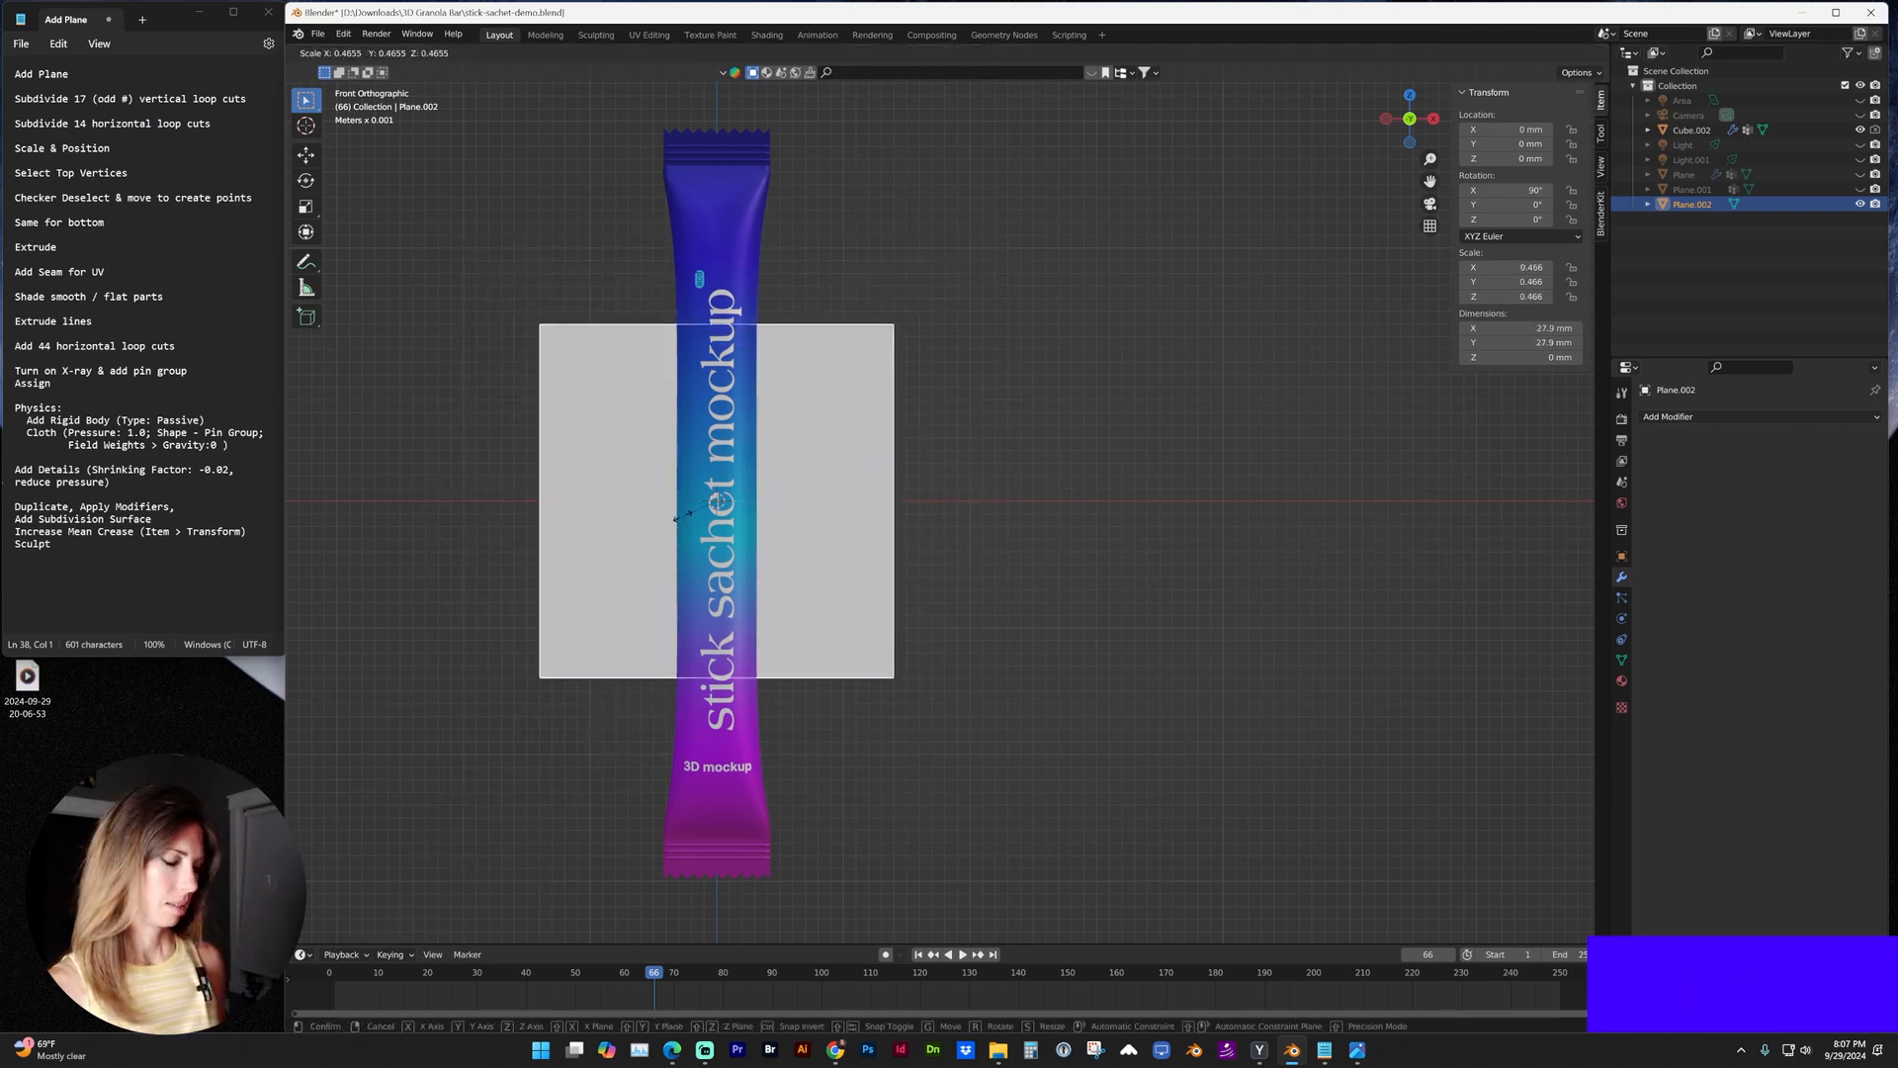
pyautogui.press('x')
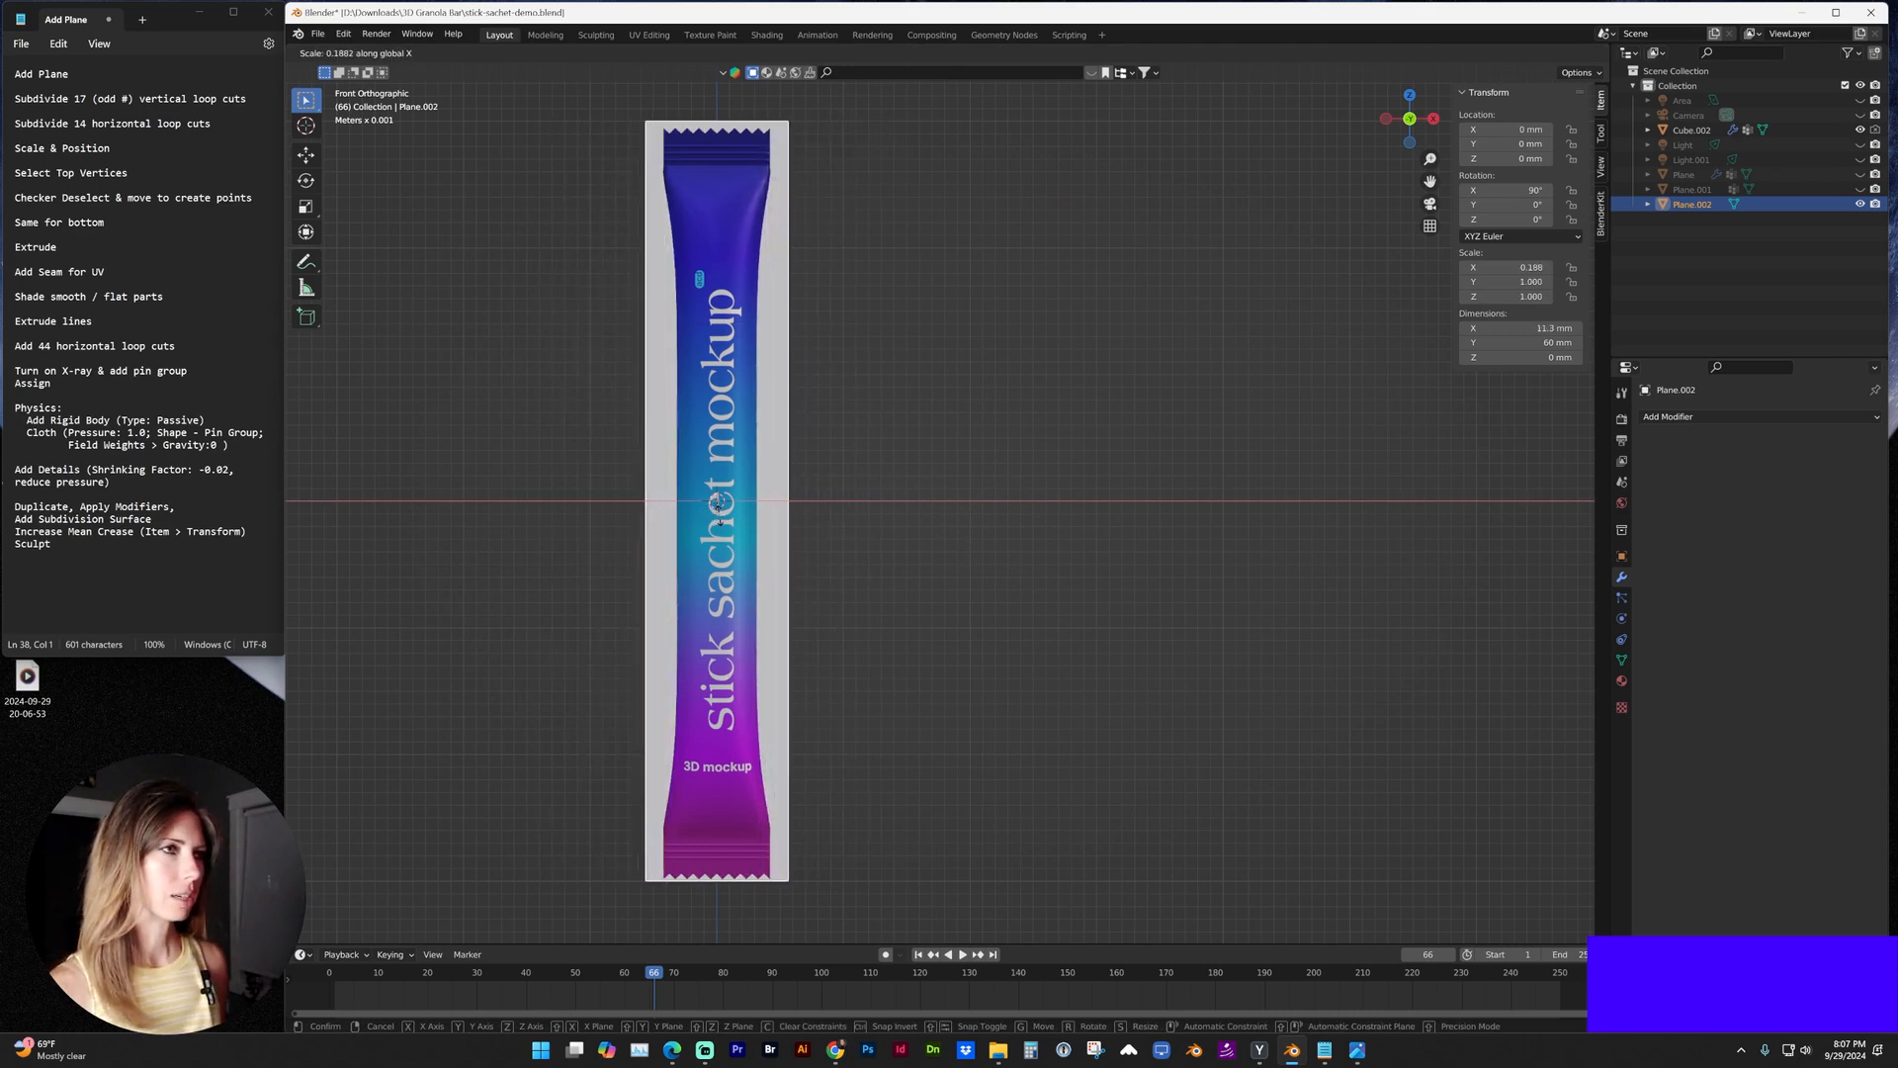
pyautogui.click(718, 505)
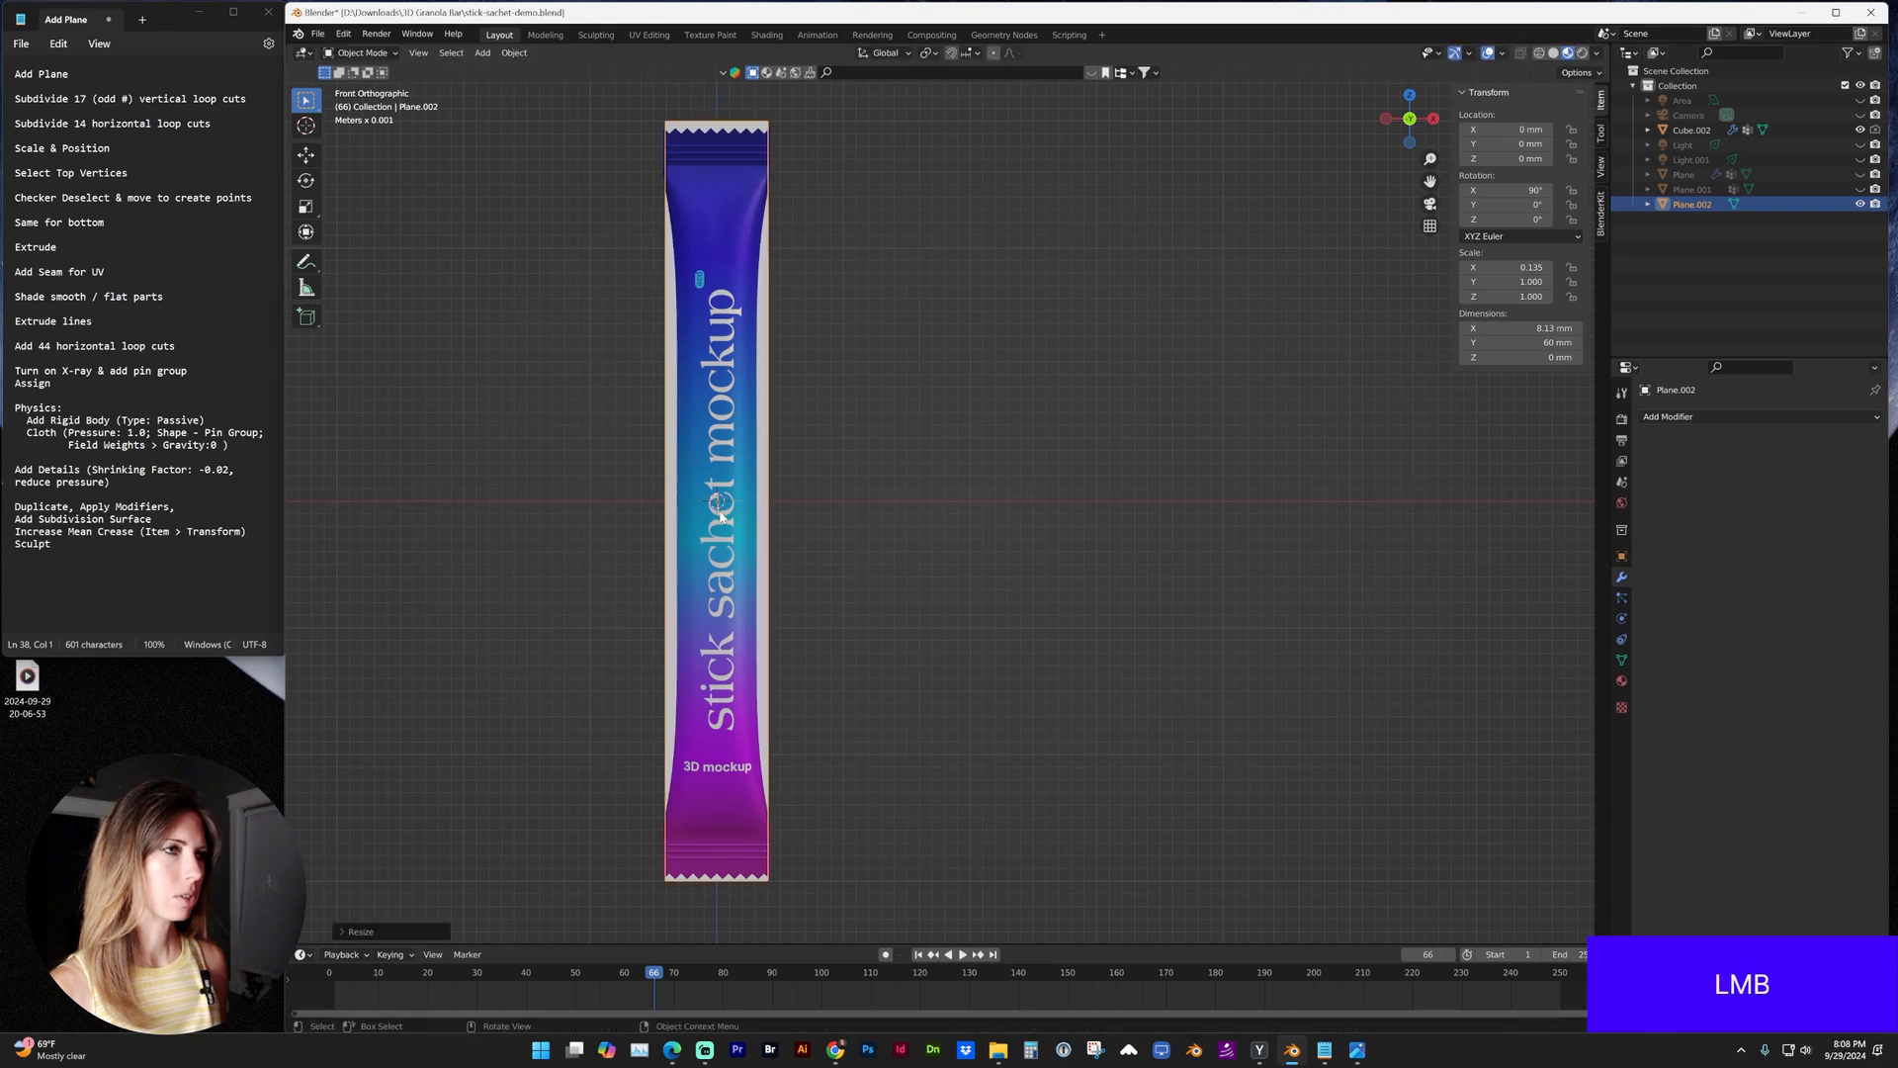
pyautogui.moveTo(719, 505); pyautogui.dragTo(953, 504, button='middle')
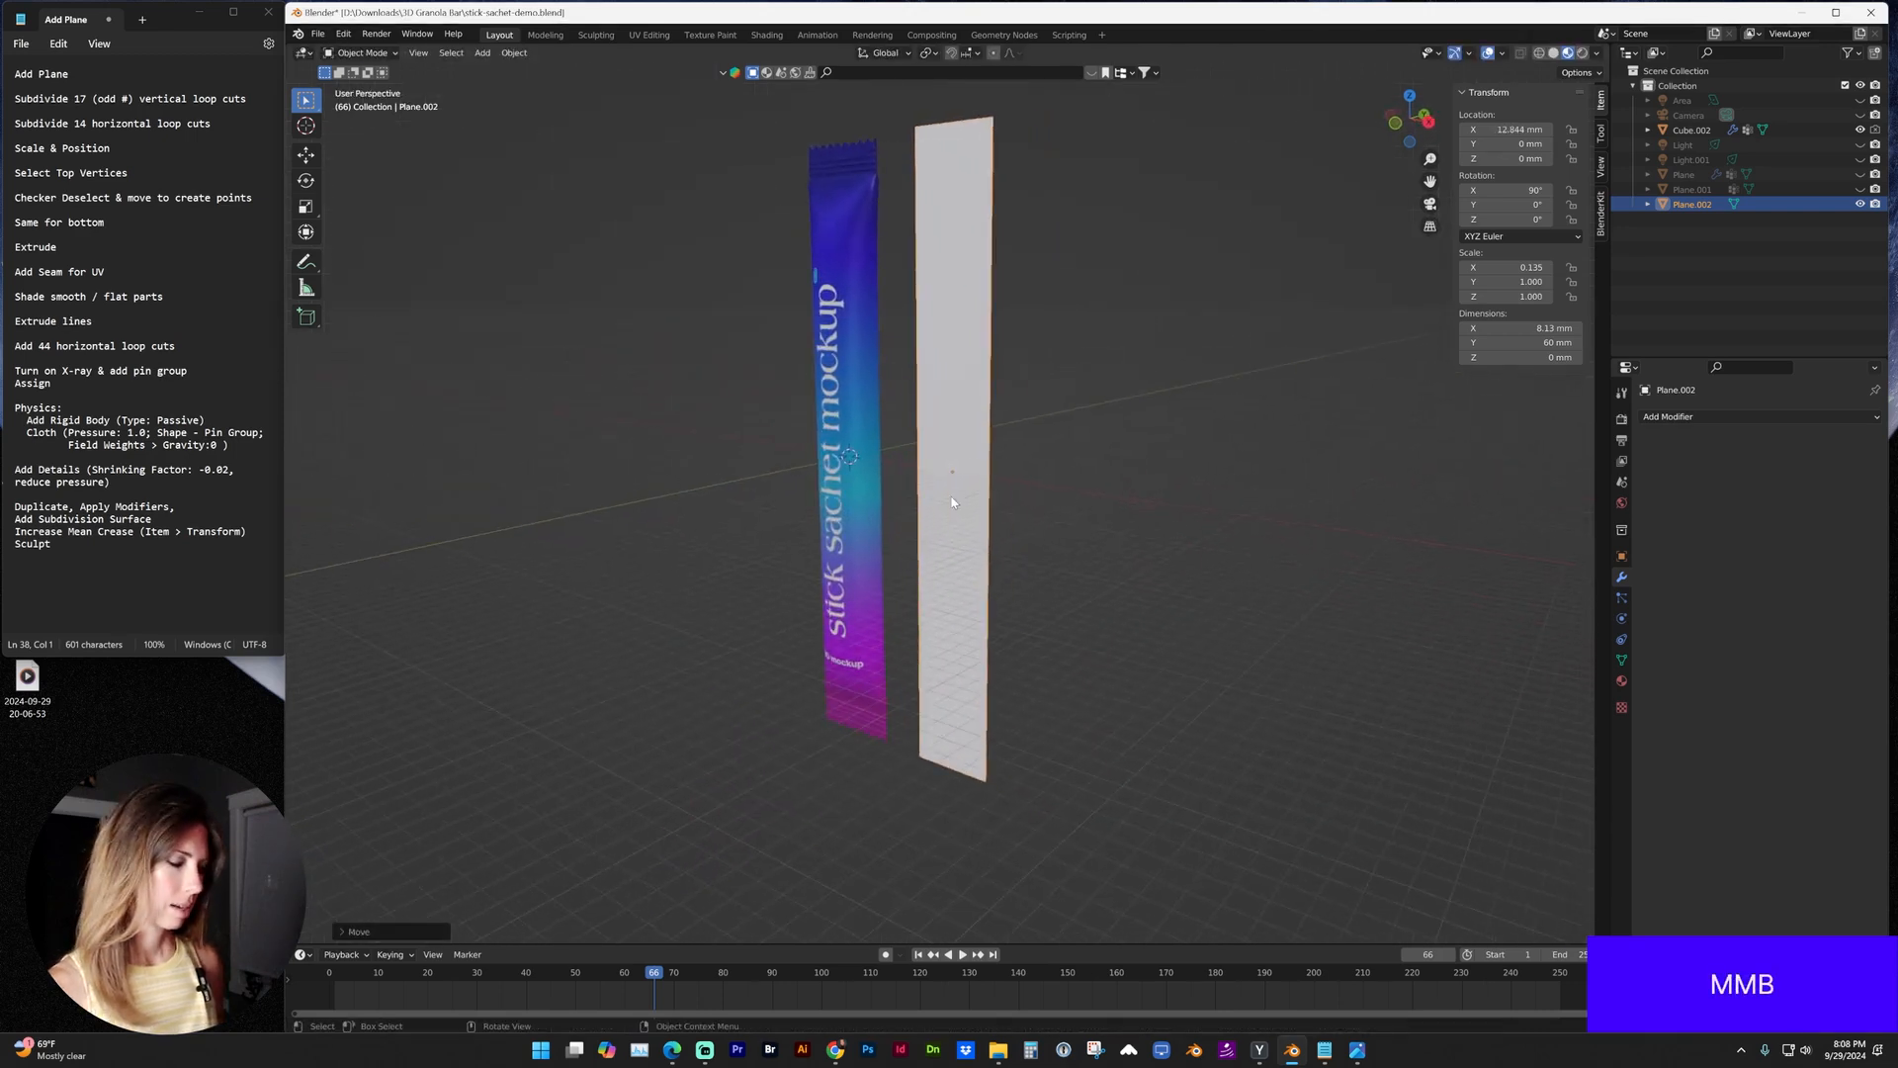
pyautogui.press('KP_1')
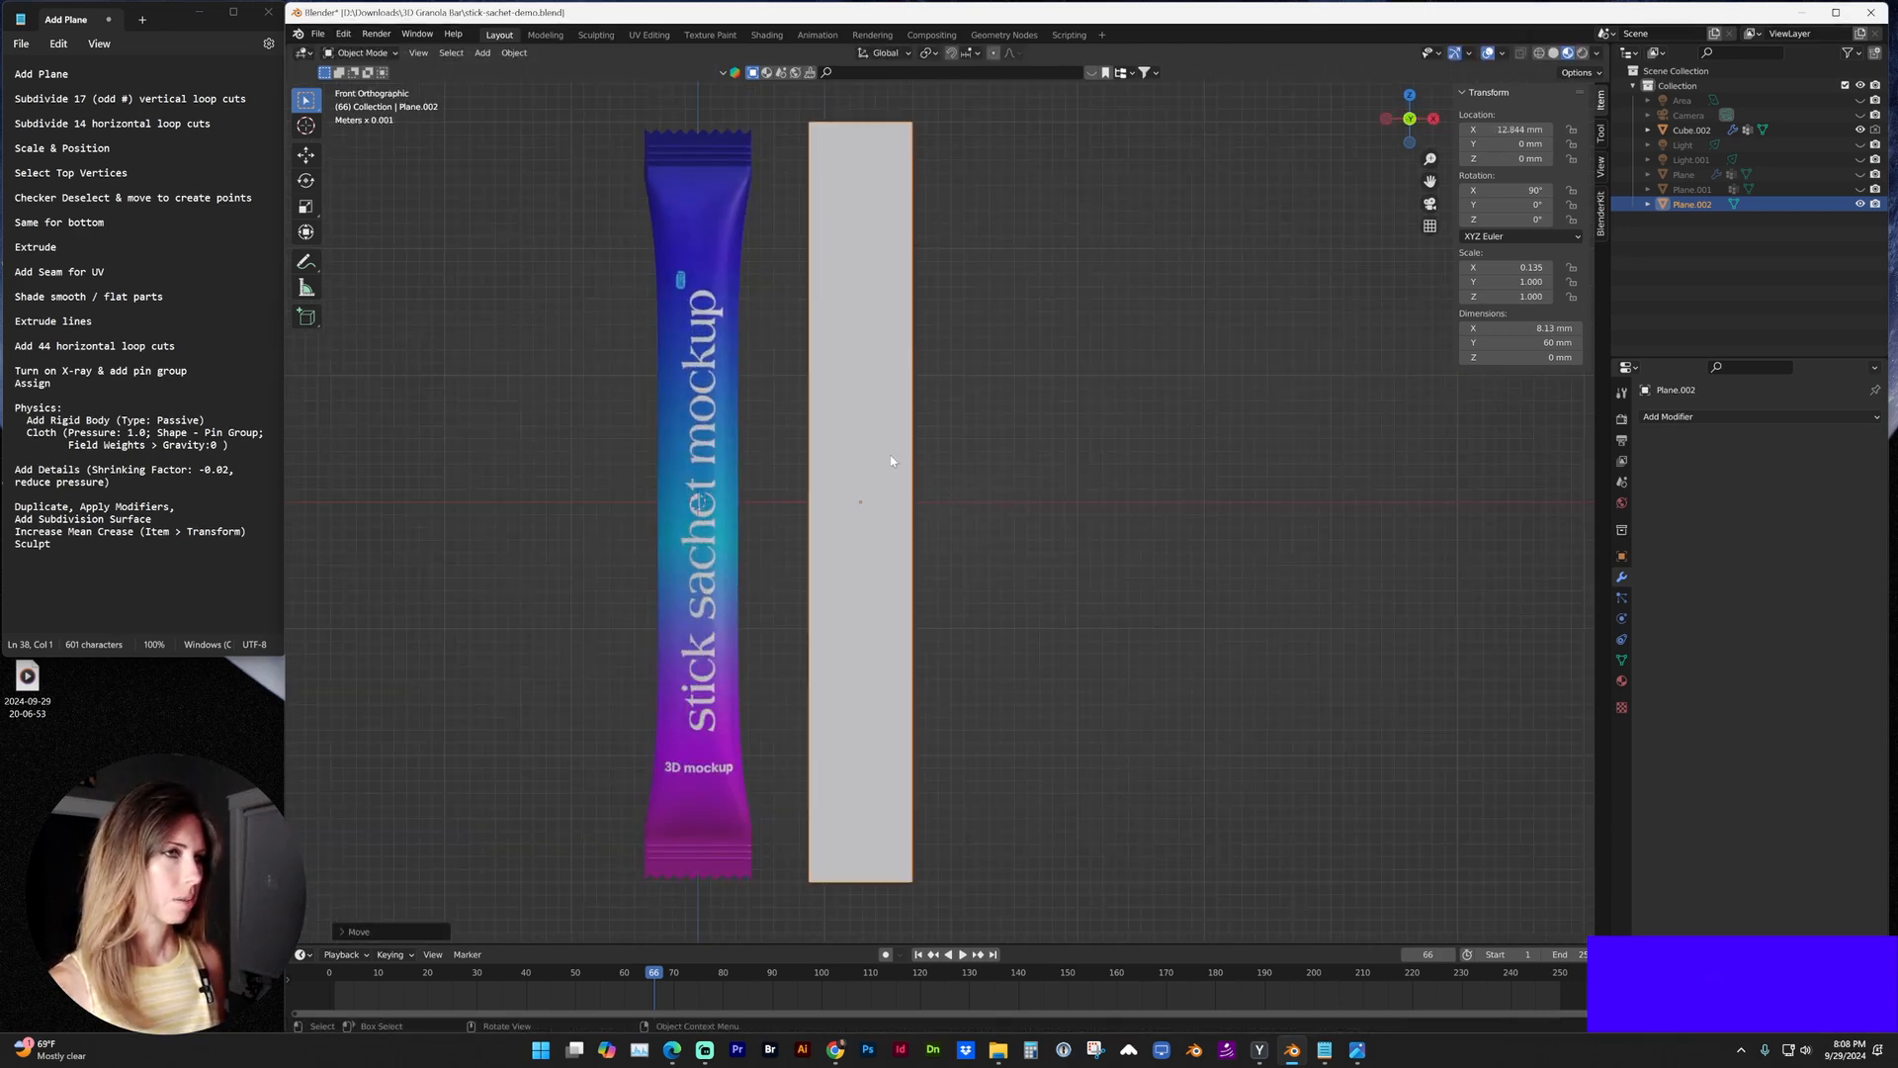
# Edit the plane and place centred vertical loop cuts across it.
pyautogui.press('Tab')
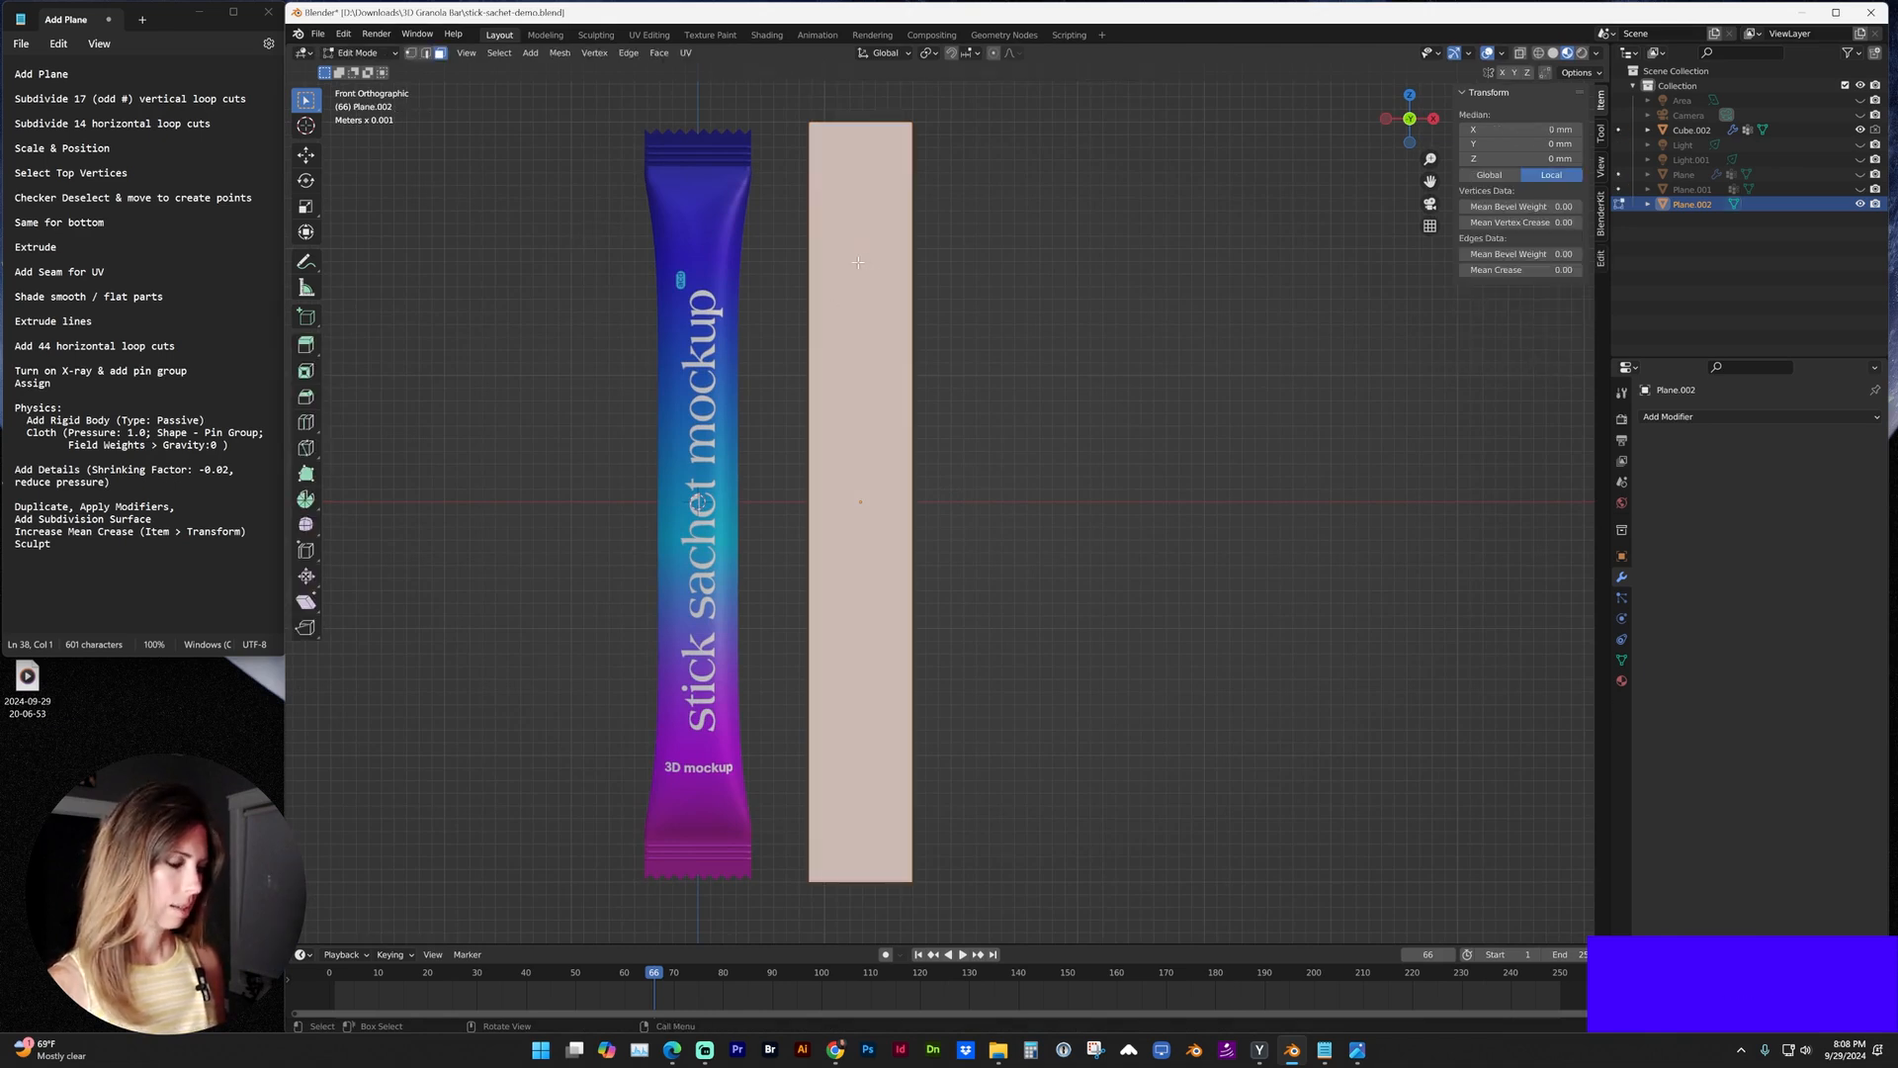
pyautogui.hotkey('ctrl', 'r')
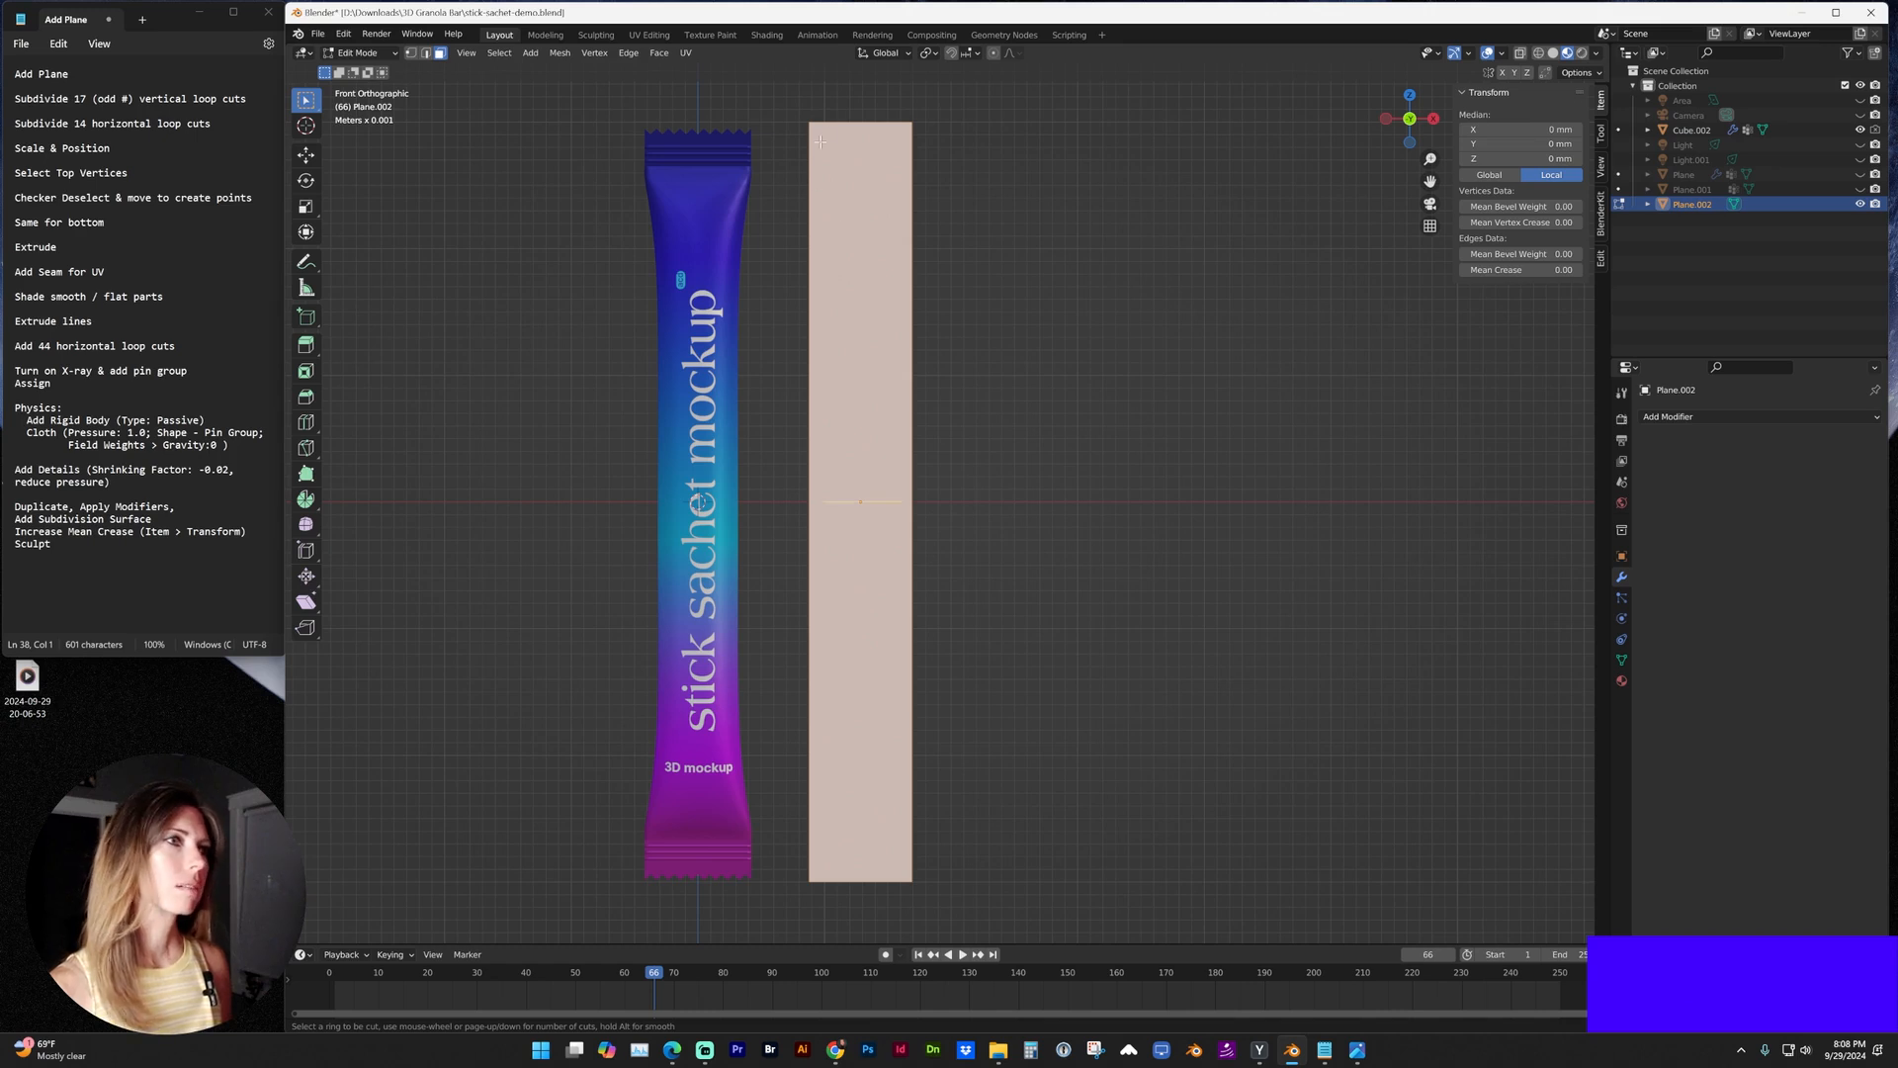
pyautogui.scroll(1, 858, 138)
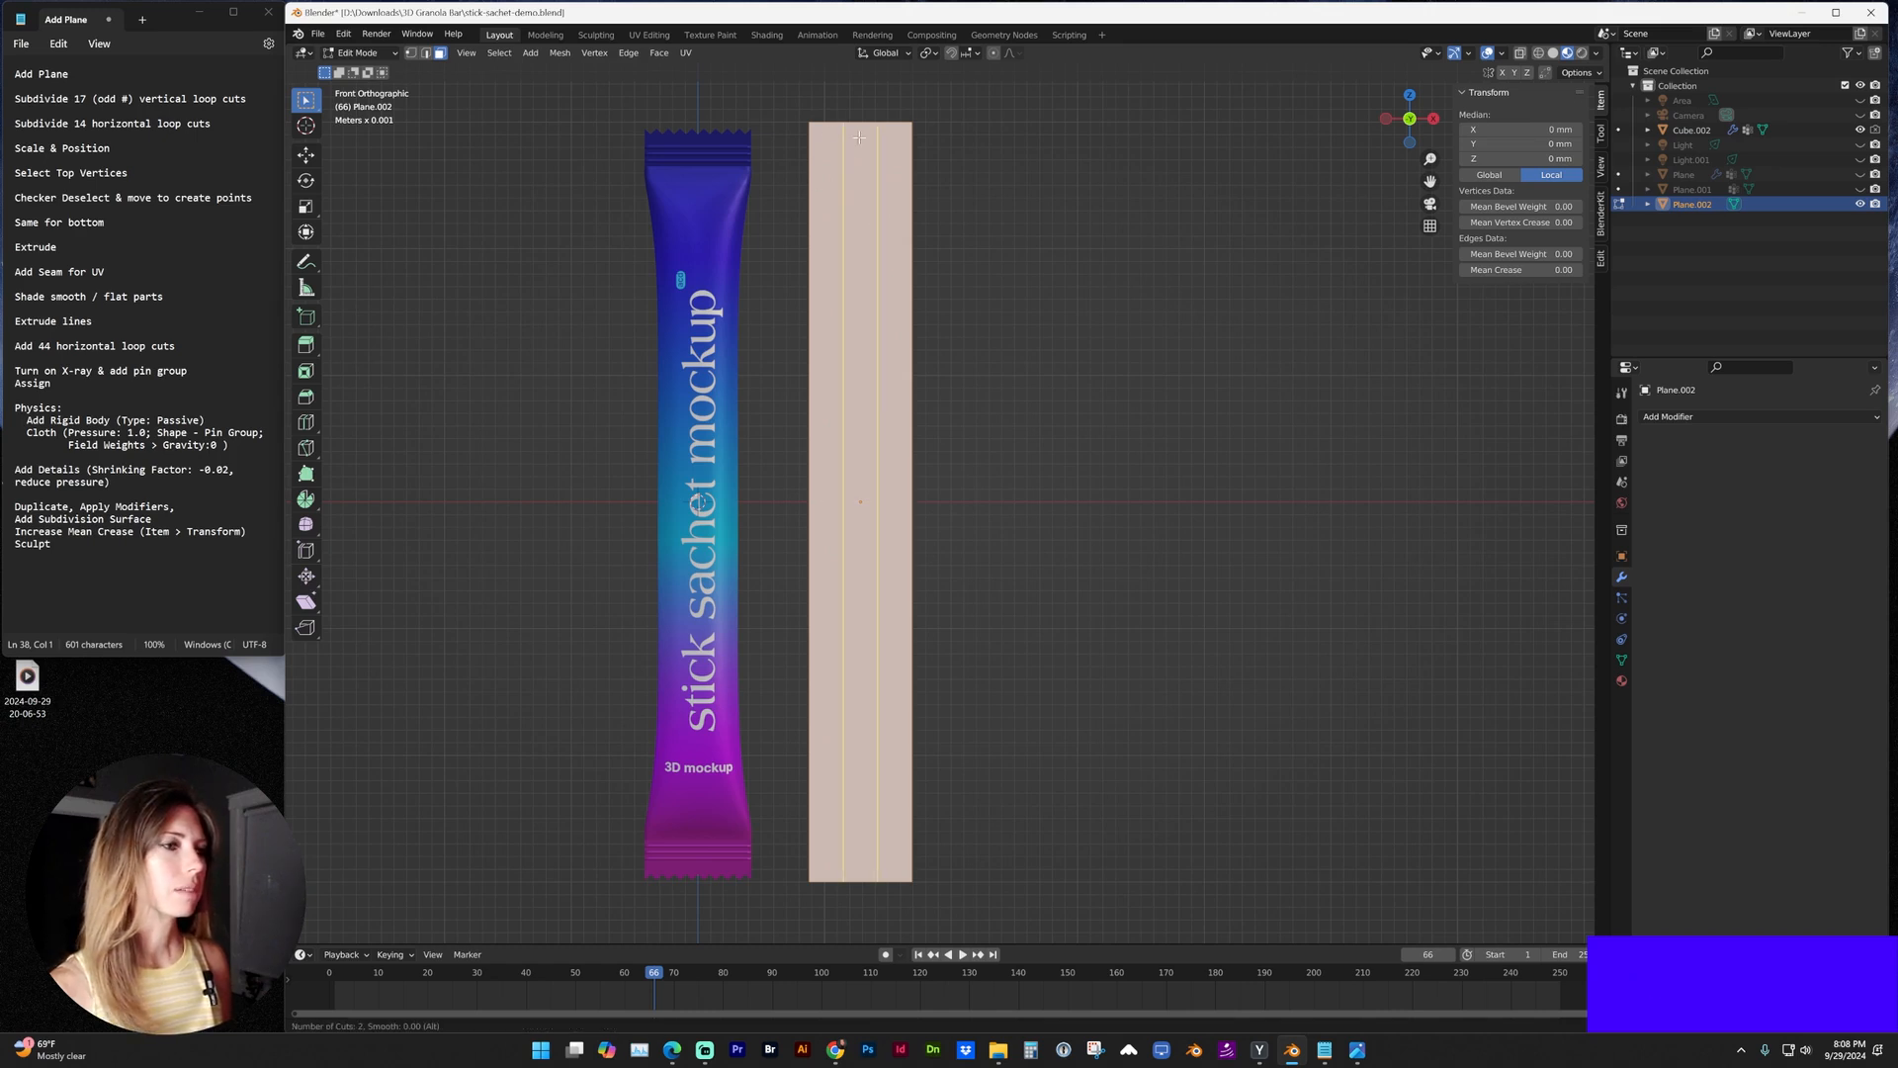
pyautogui.scroll(1, 858, 138)
pyautogui.scroll(1, 870, 142)
pyautogui.click(870, 138)
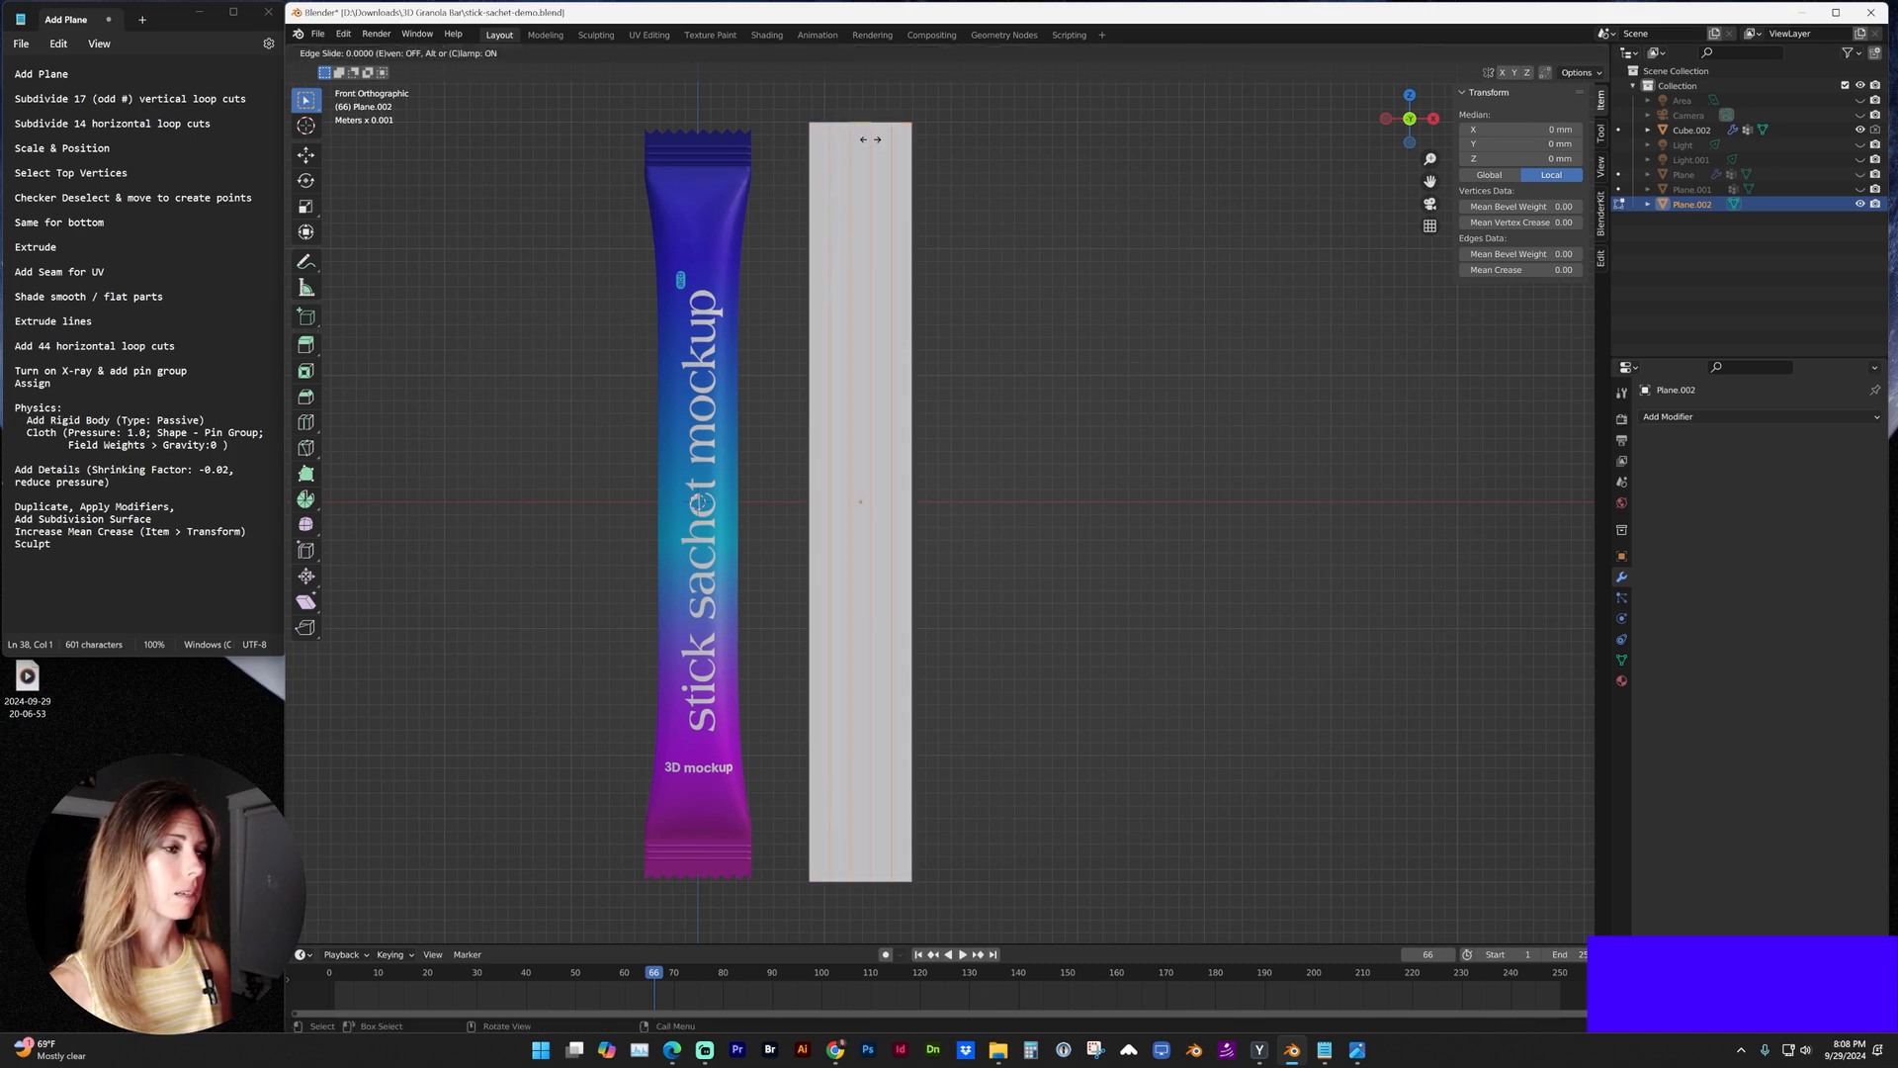
pyautogui.click(869, 139)
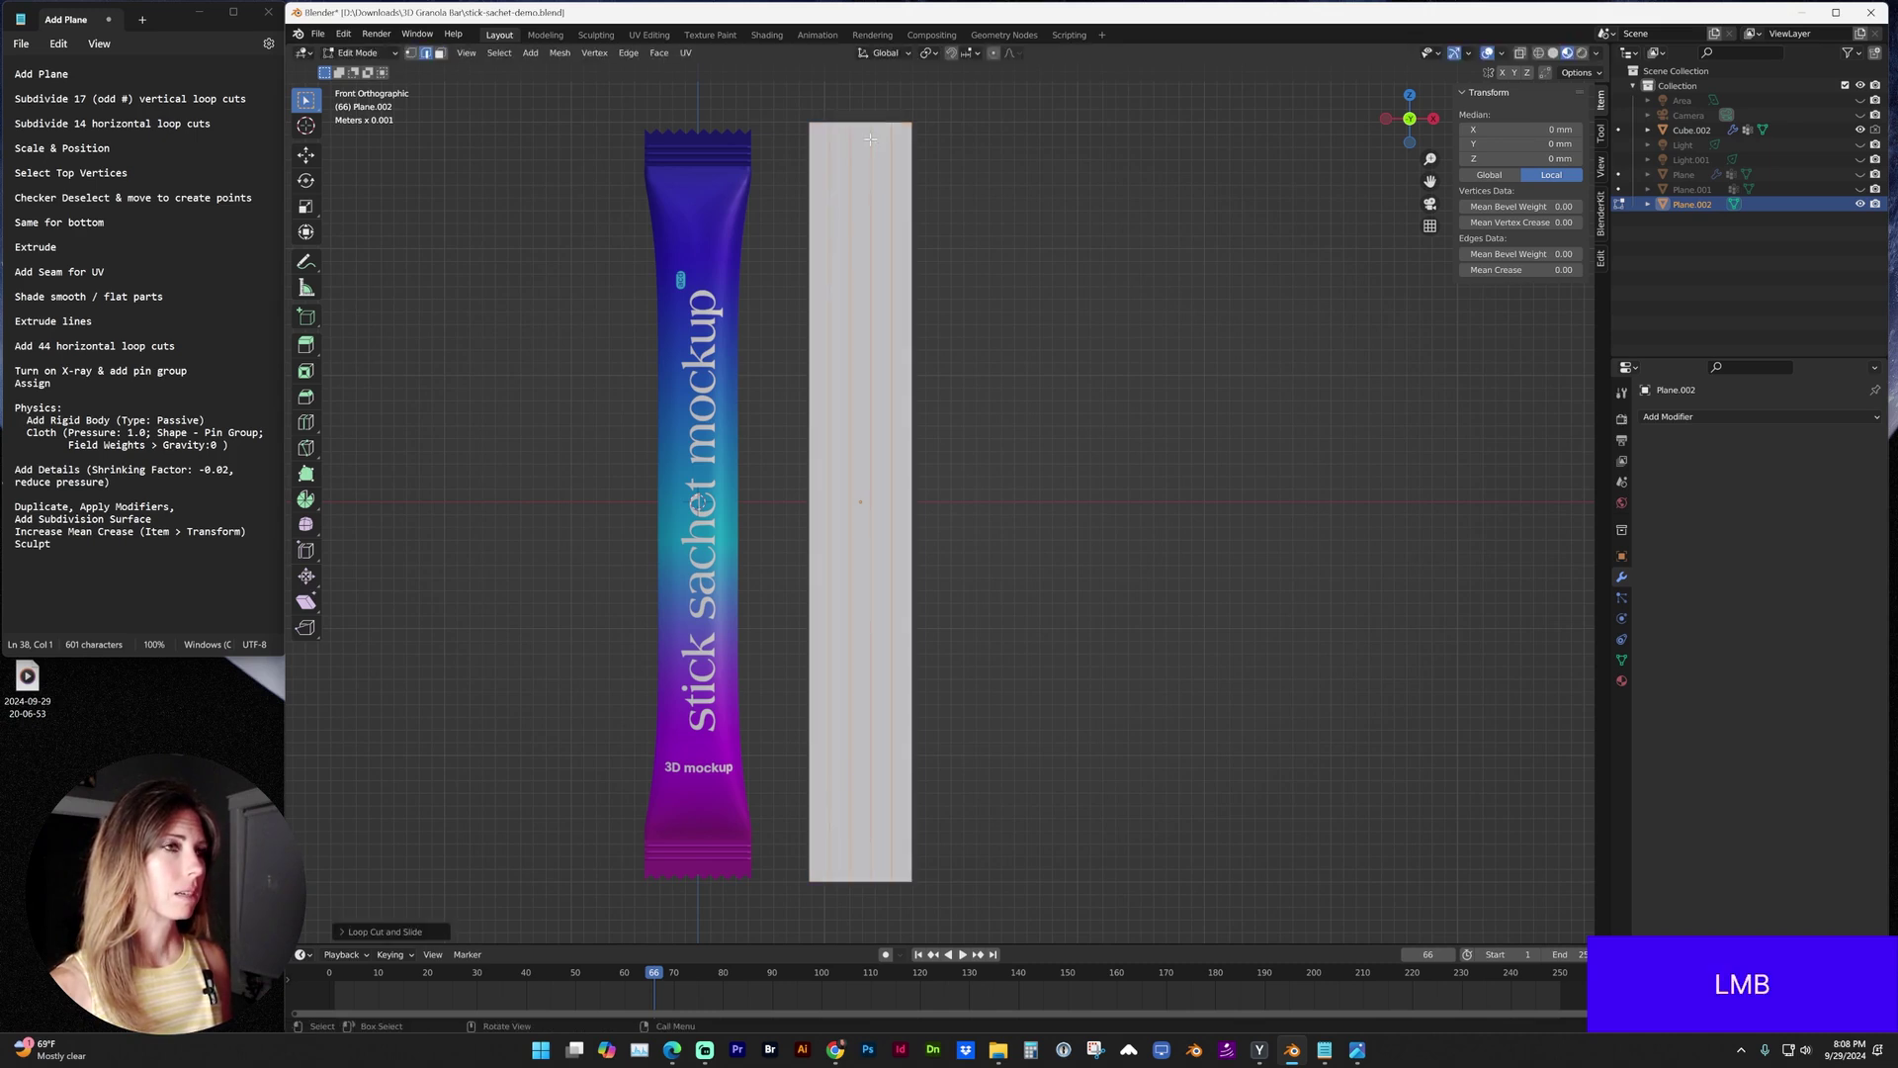
# Set the loop cut count to 17 in the operator panel.
pyautogui.click(347, 936)
pyautogui.doubleClick(475, 813)
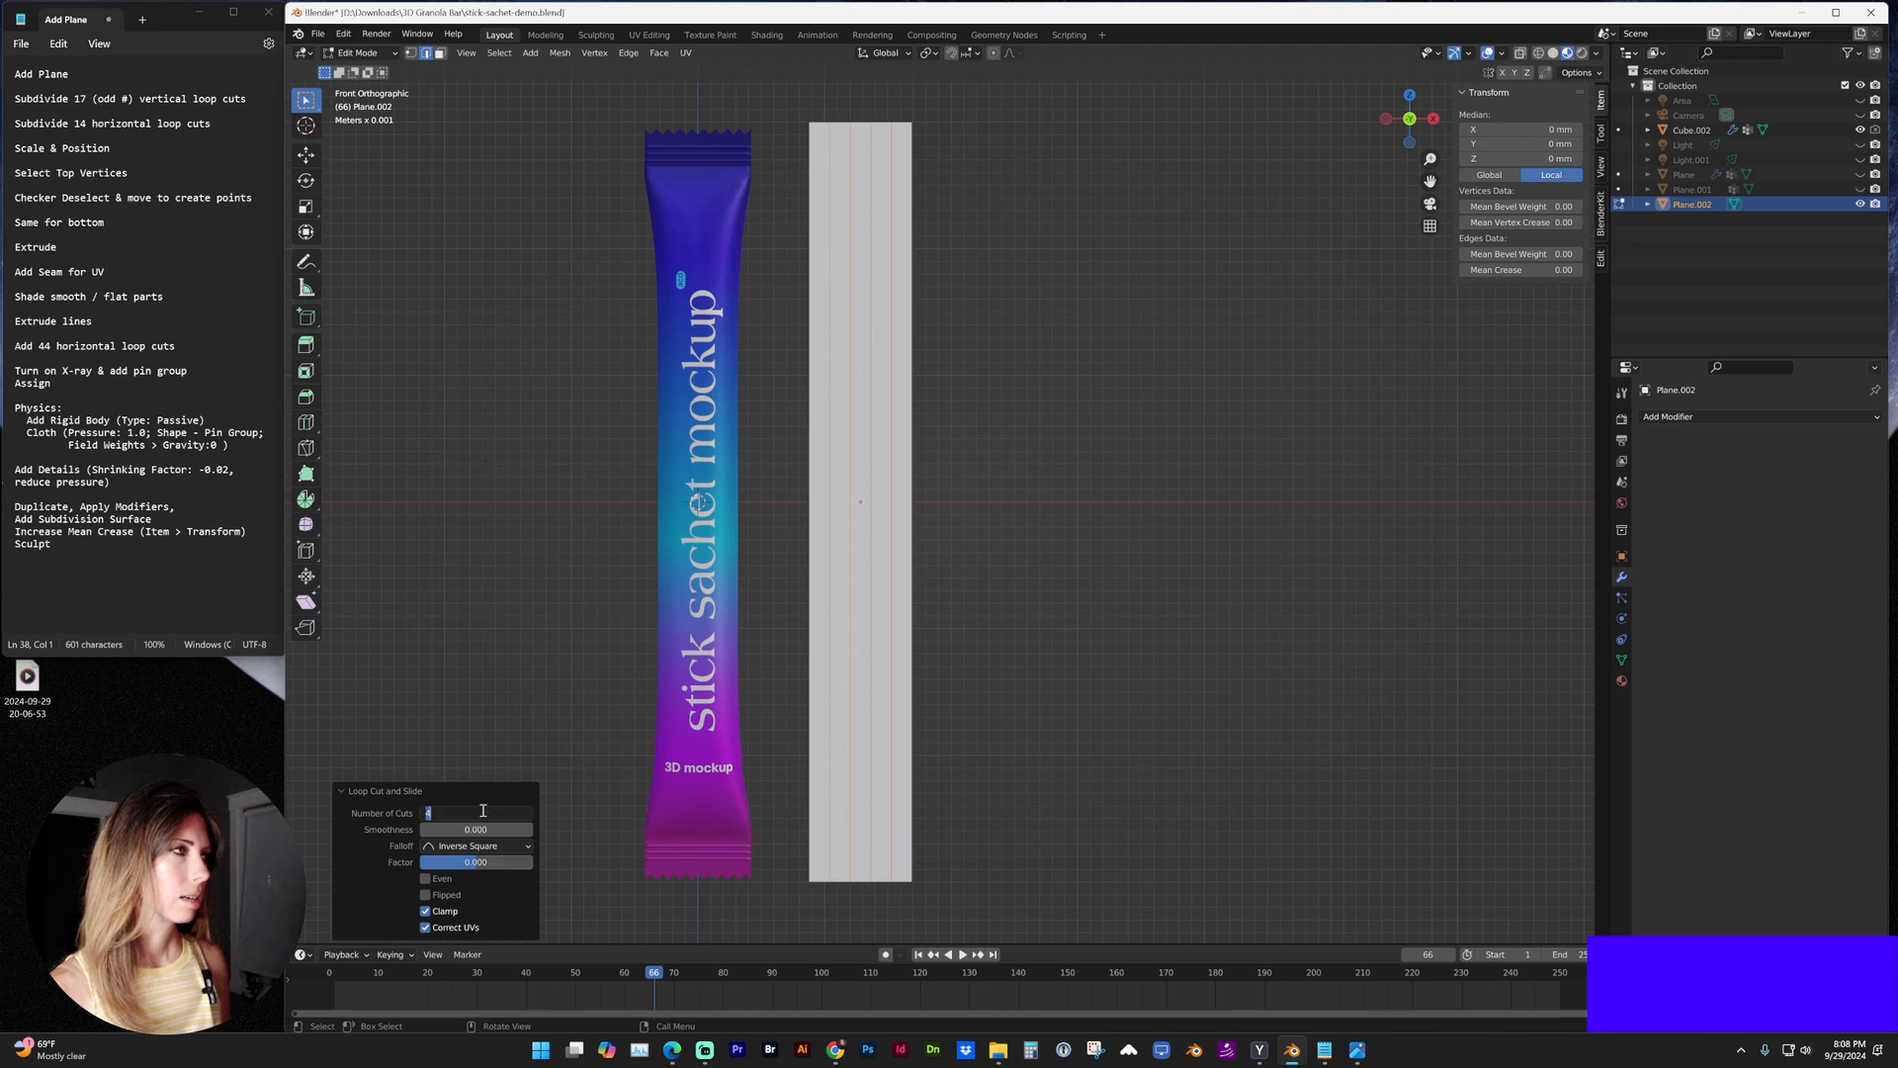
pyautogui.write('17')
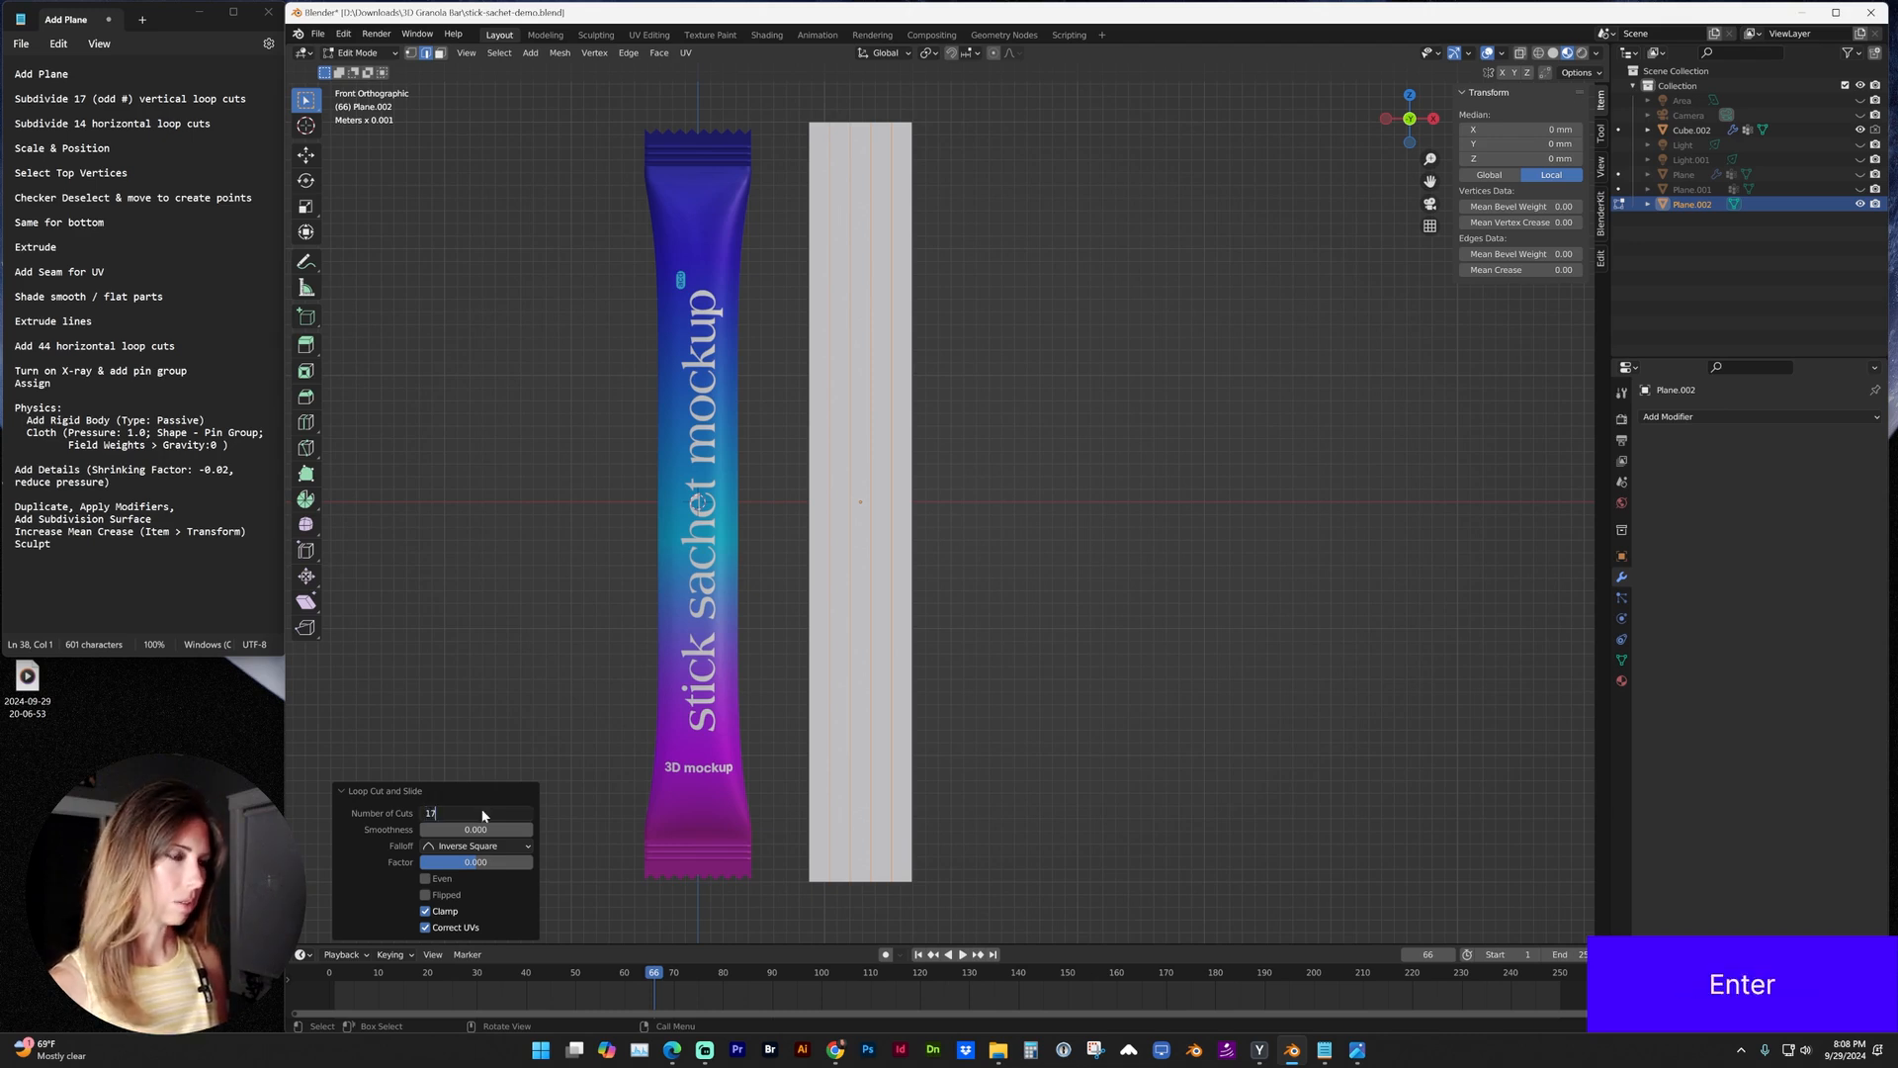
pyautogui.press('Return')
pyautogui.scroll(2, 939, 277)
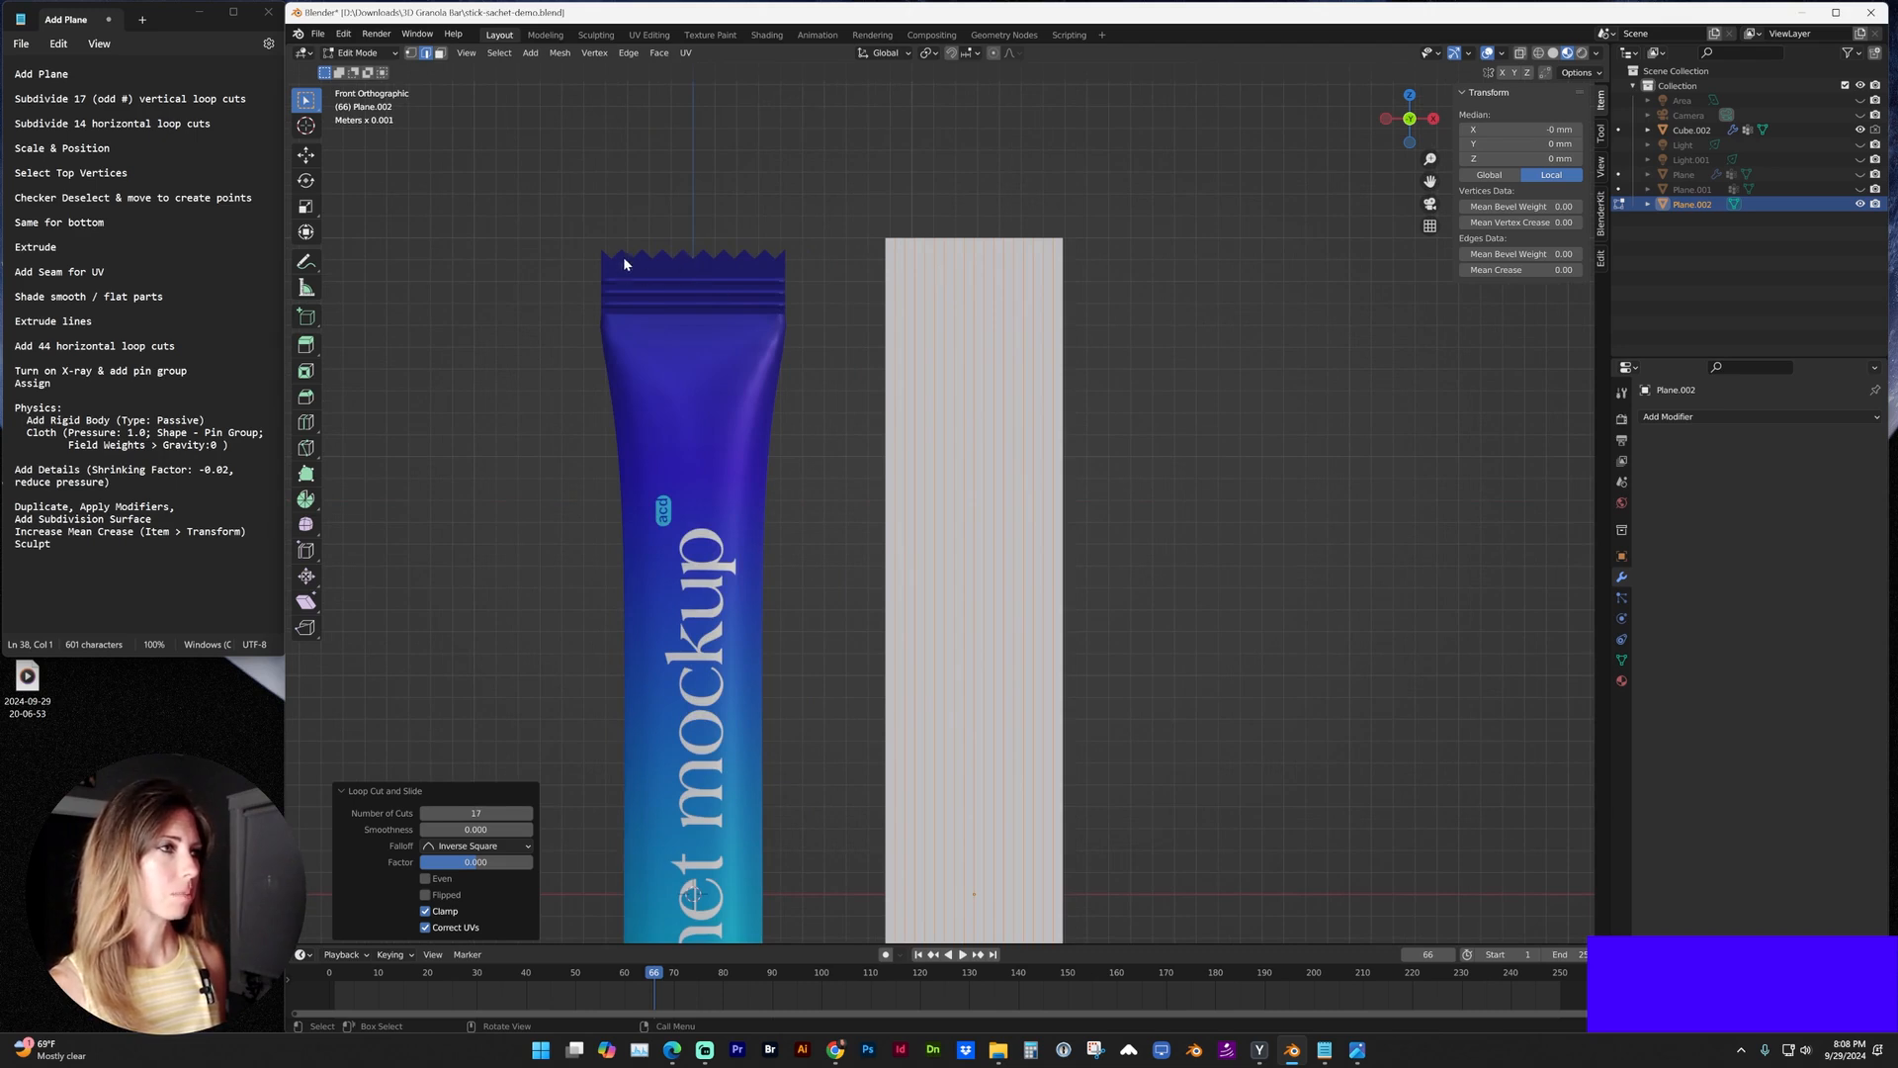
pyautogui.click(781, 272)
pyautogui.keyDown('shift'); pyautogui.scroll(-2, 1084, 576); pyautogui.keyUp('shift')
pyautogui.keyDown('shift'); pyautogui.scroll(-2, 1120, 632); pyautogui.keyUp('shift')
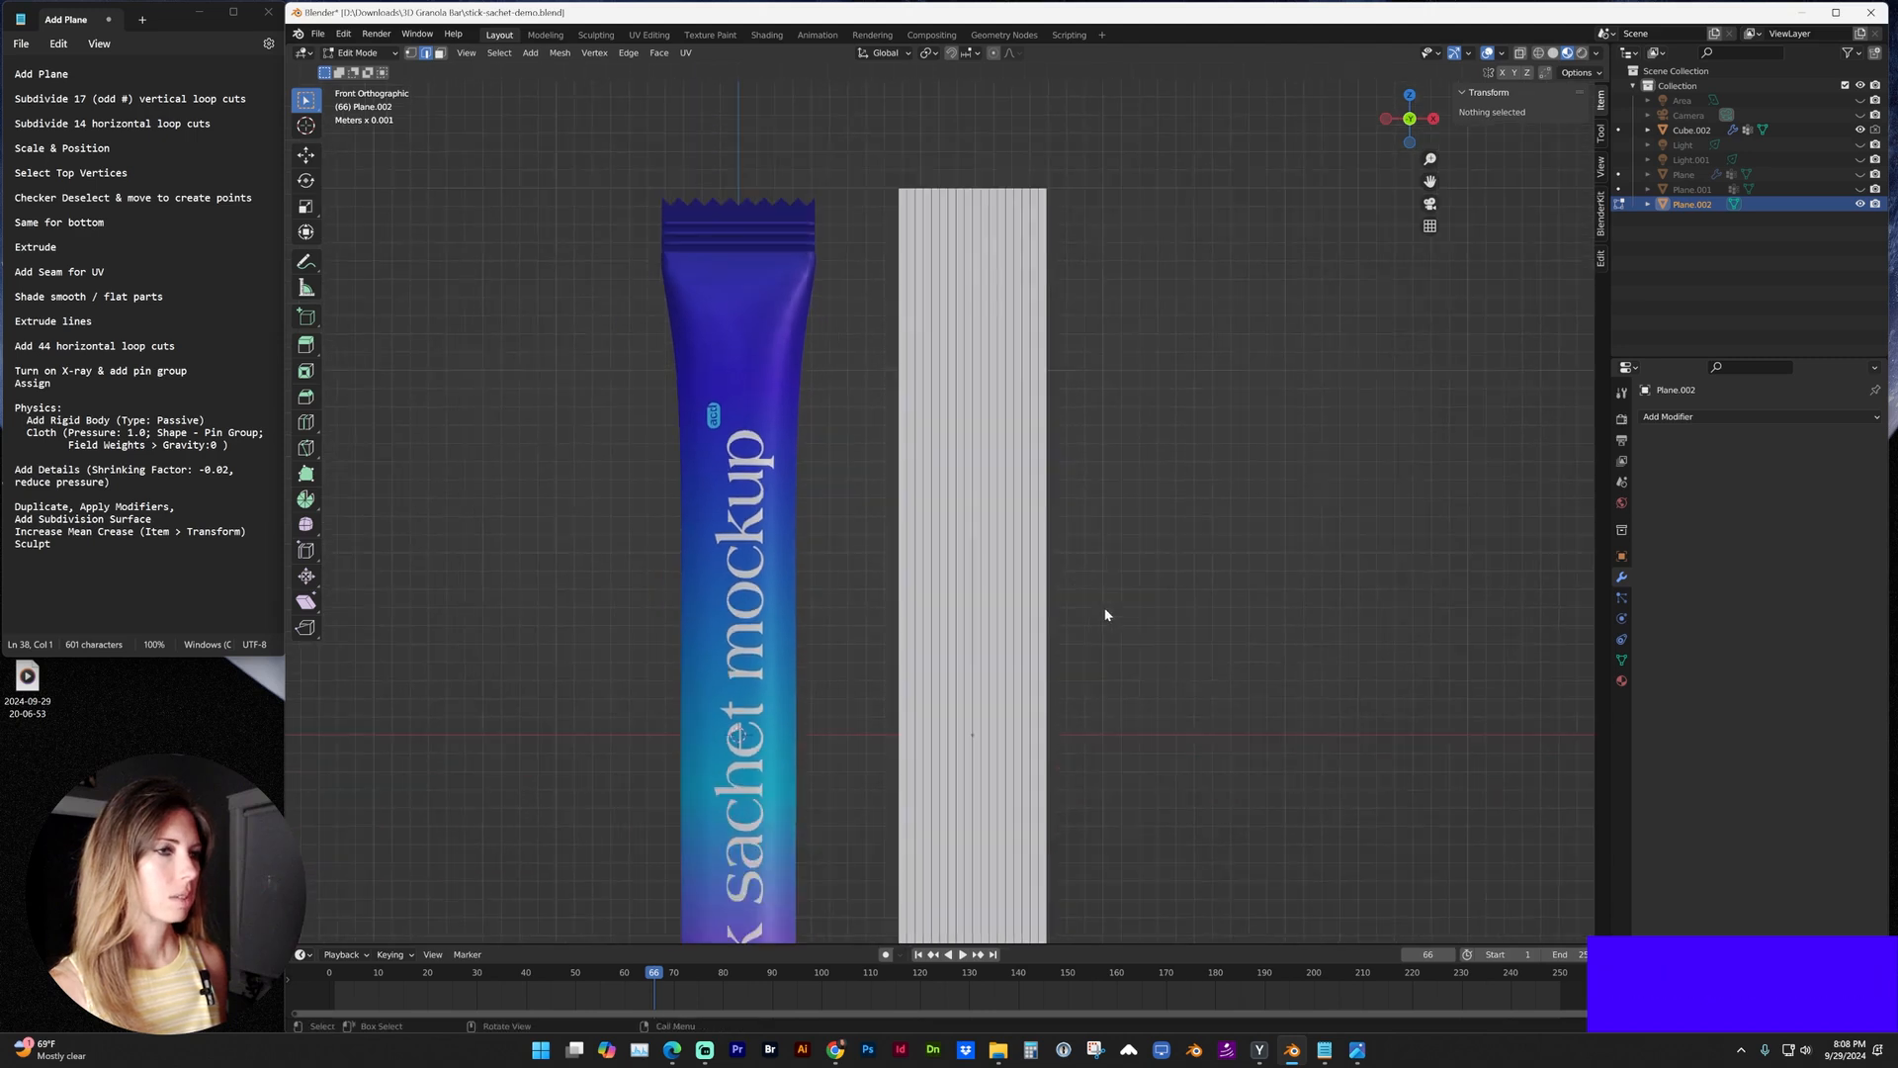
pyautogui.keyDown('shift'); pyautogui.moveTo(1120, 632); pyautogui.dragTo(1111, 593, button='middle'); pyautogui.keyUp('shift')
# Add 14 horizontal loop cuts across the plane.
pyautogui.hotkey('ctrl', 'r')
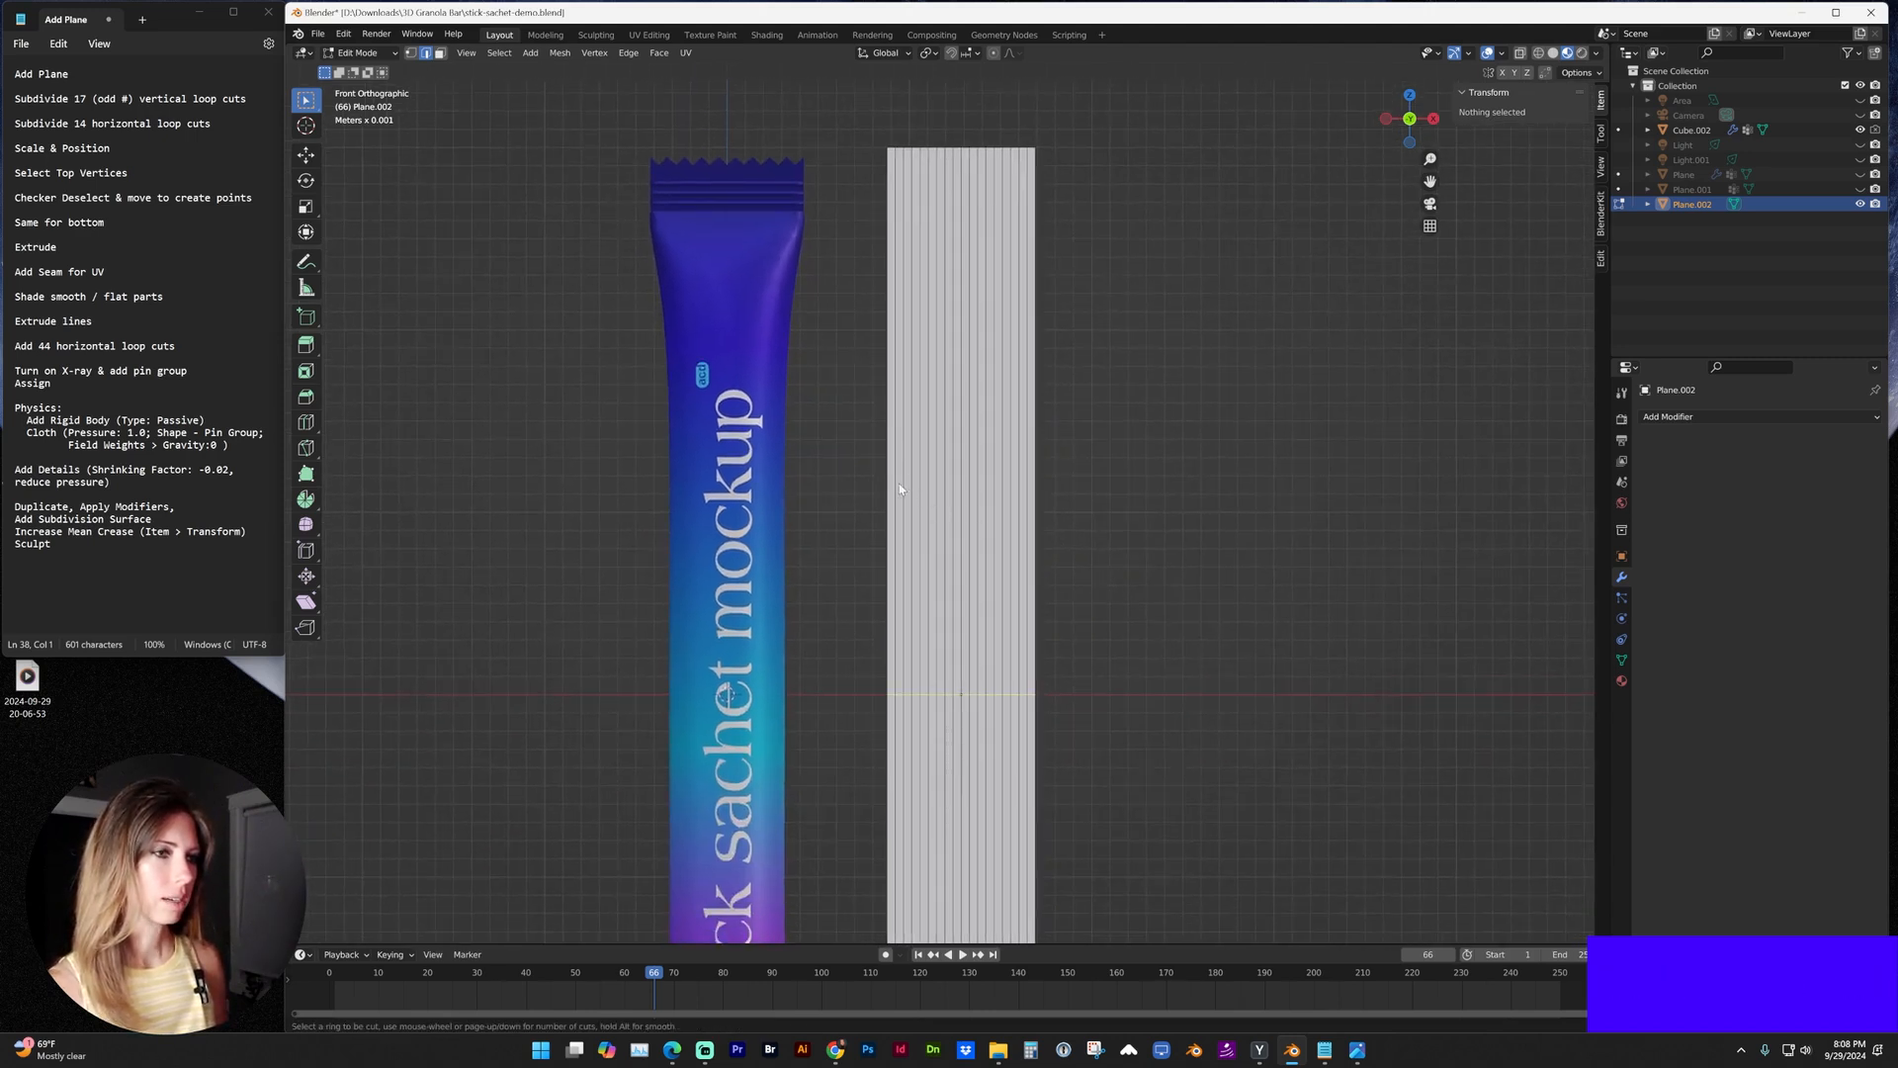
pyautogui.scroll(1, 915, 649)
pyautogui.scroll(-1, 919, 661)
pyautogui.scroll(1, 926, 671)
pyautogui.click(924, 663)
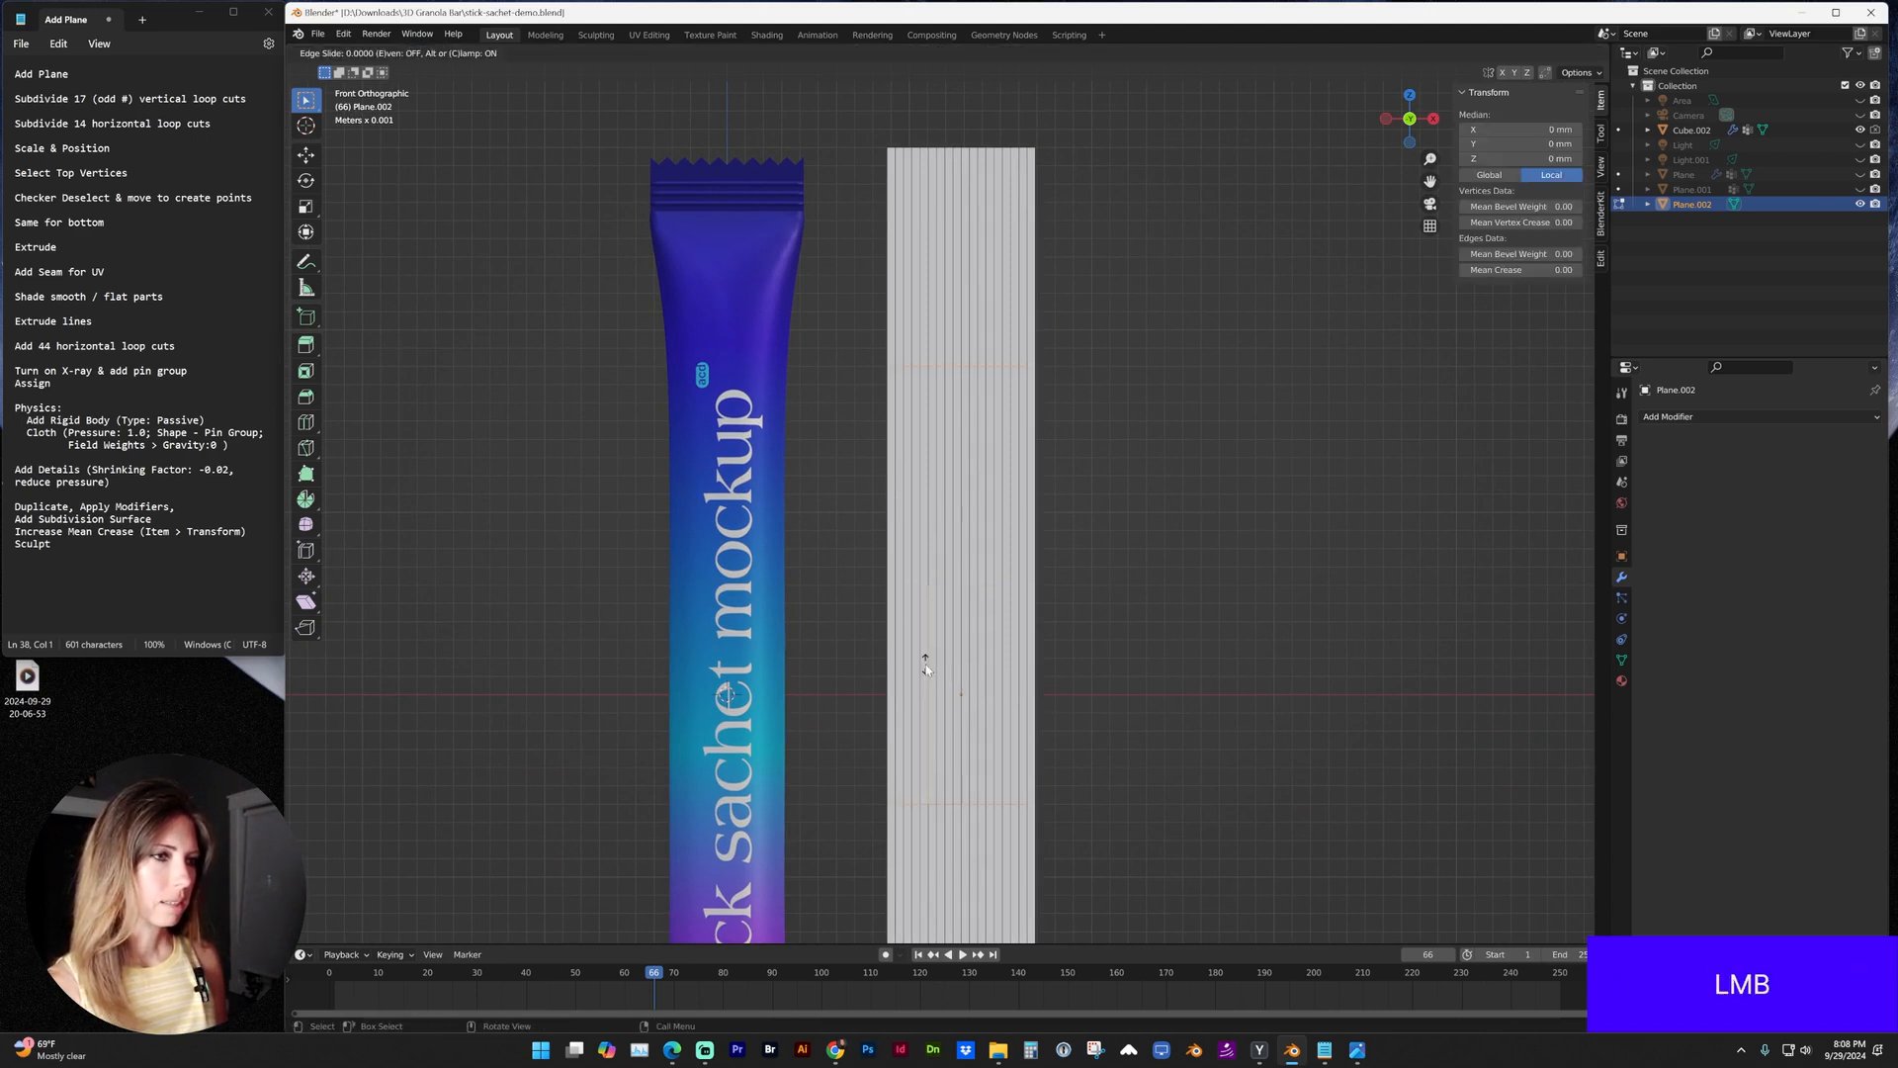
pyautogui.click(924, 663)
pyautogui.doubleClick(489, 813)
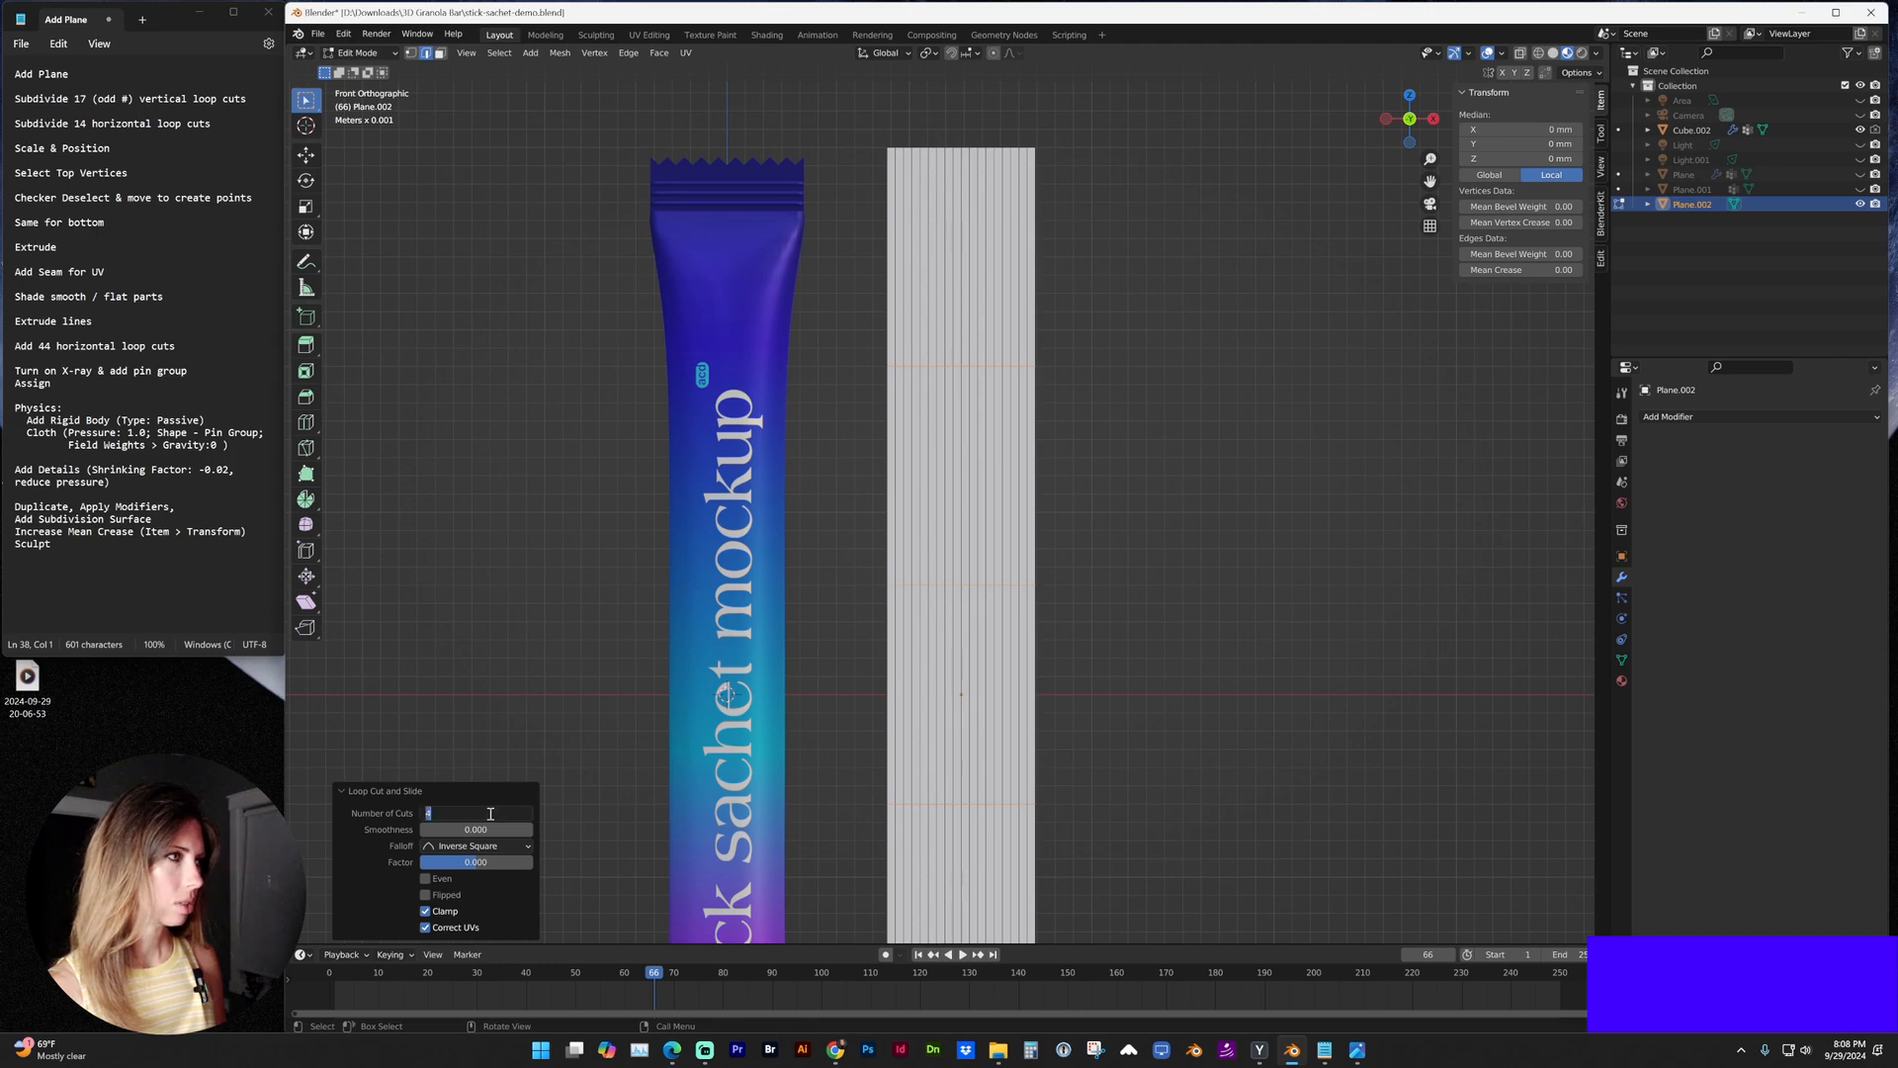
pyautogui.write('14')
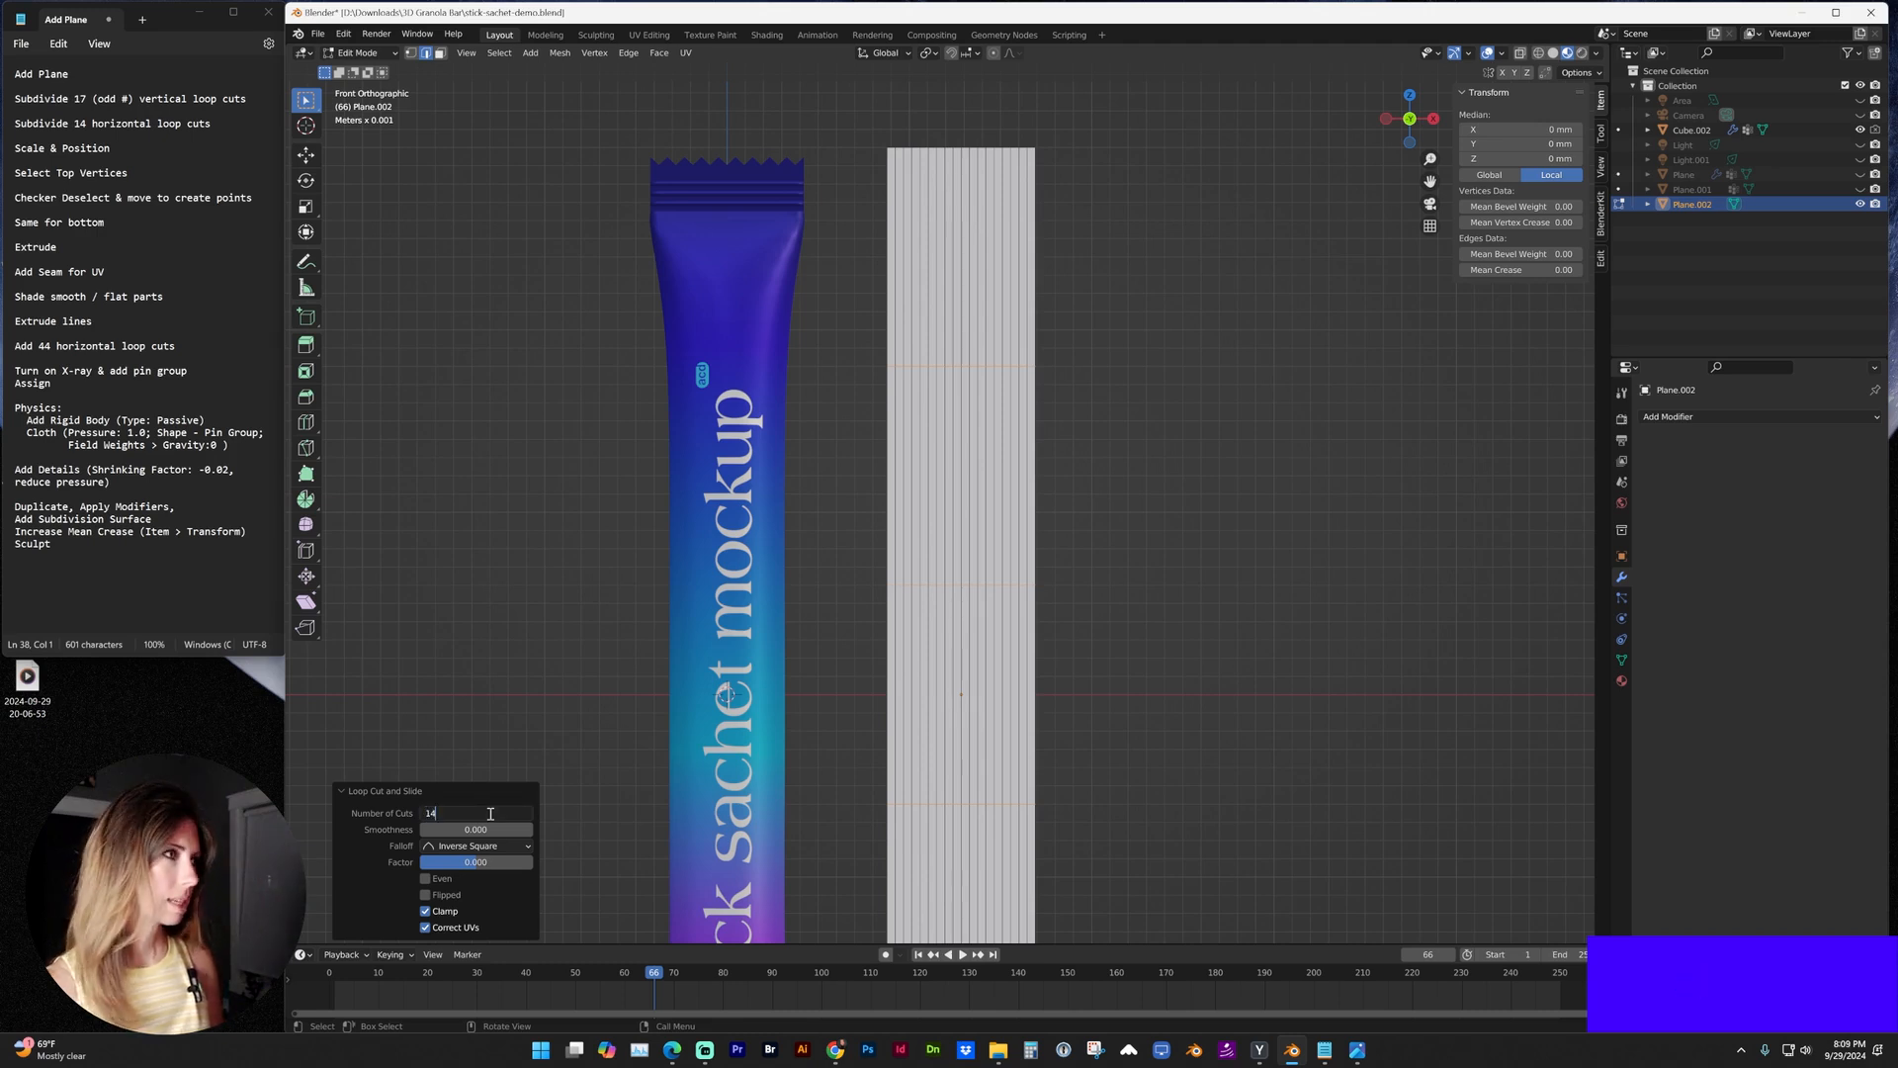
pyautogui.press('Return')
# Squeeze the horizontal cuts into a tight band along Z and select that band of faces.
pyautogui.press('s')
pyautogui.press('z')
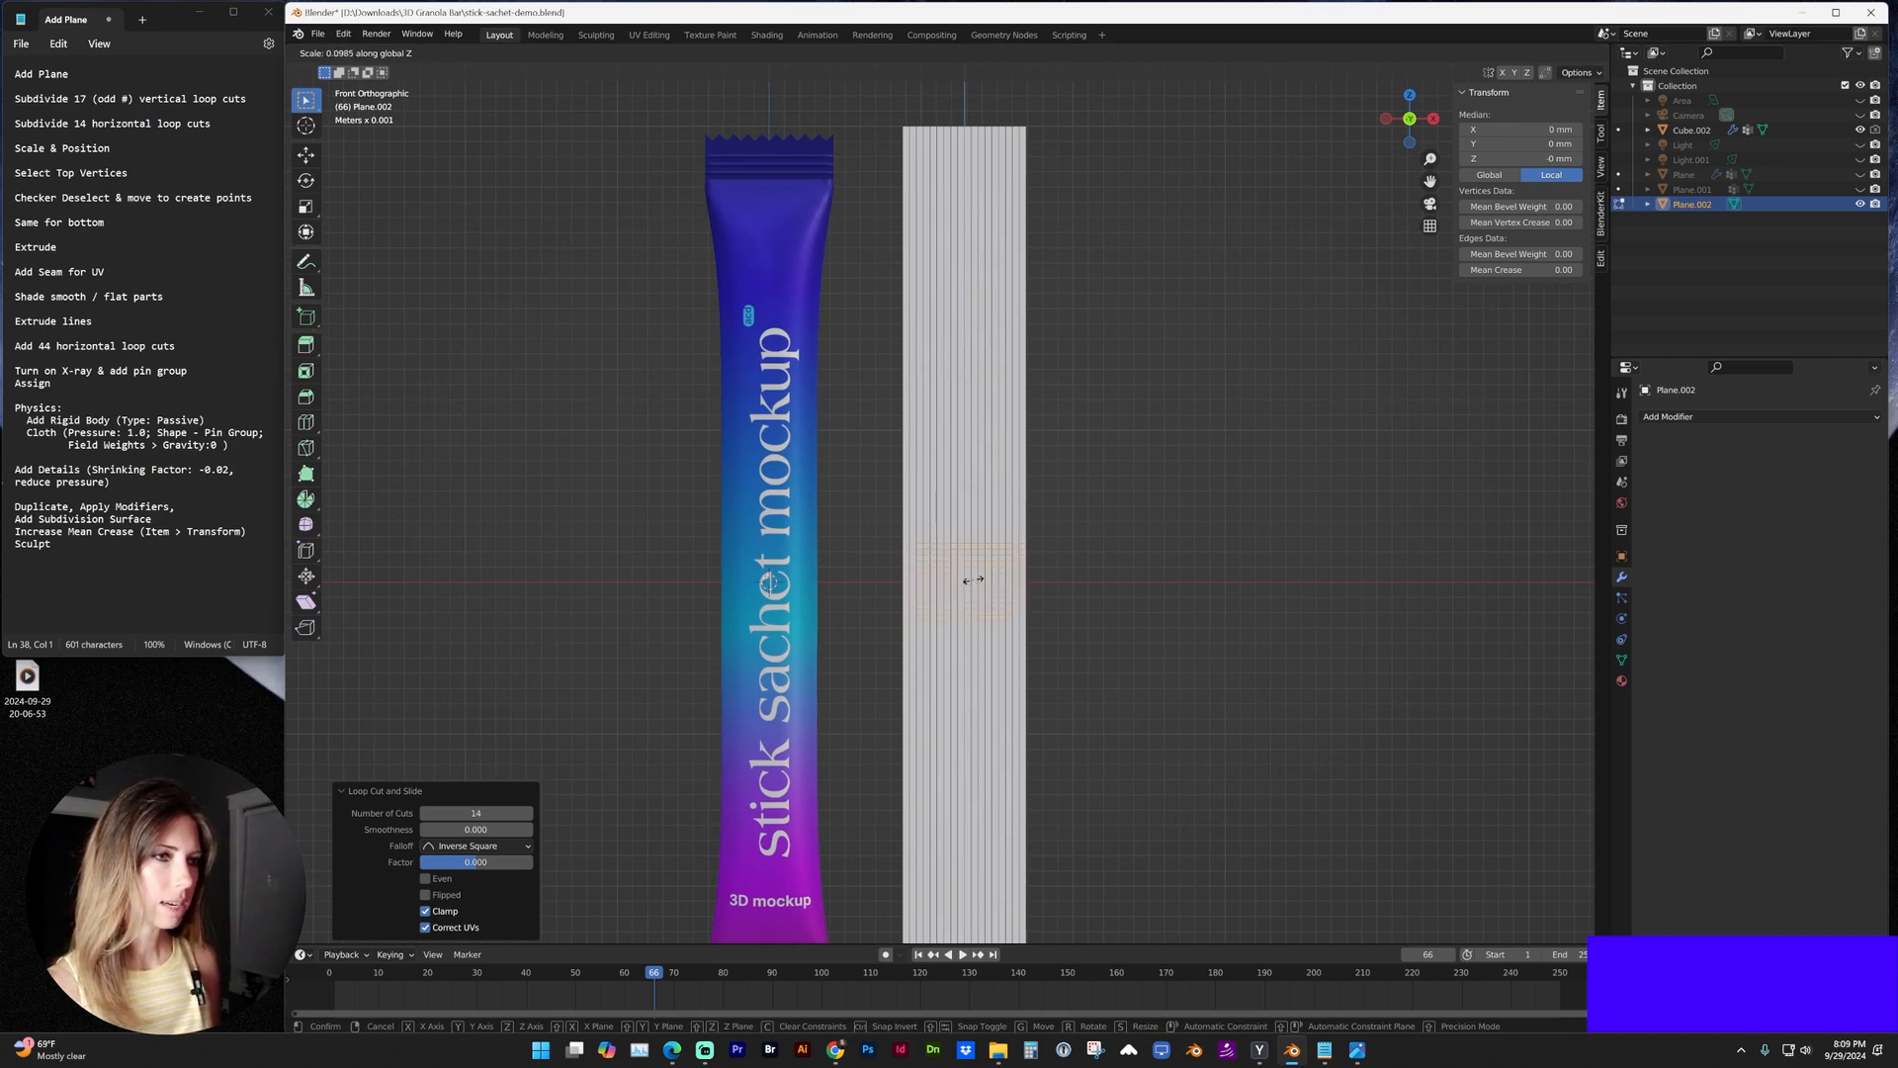
pyautogui.click(968, 562)
pyautogui.scroll(3, 969, 560)
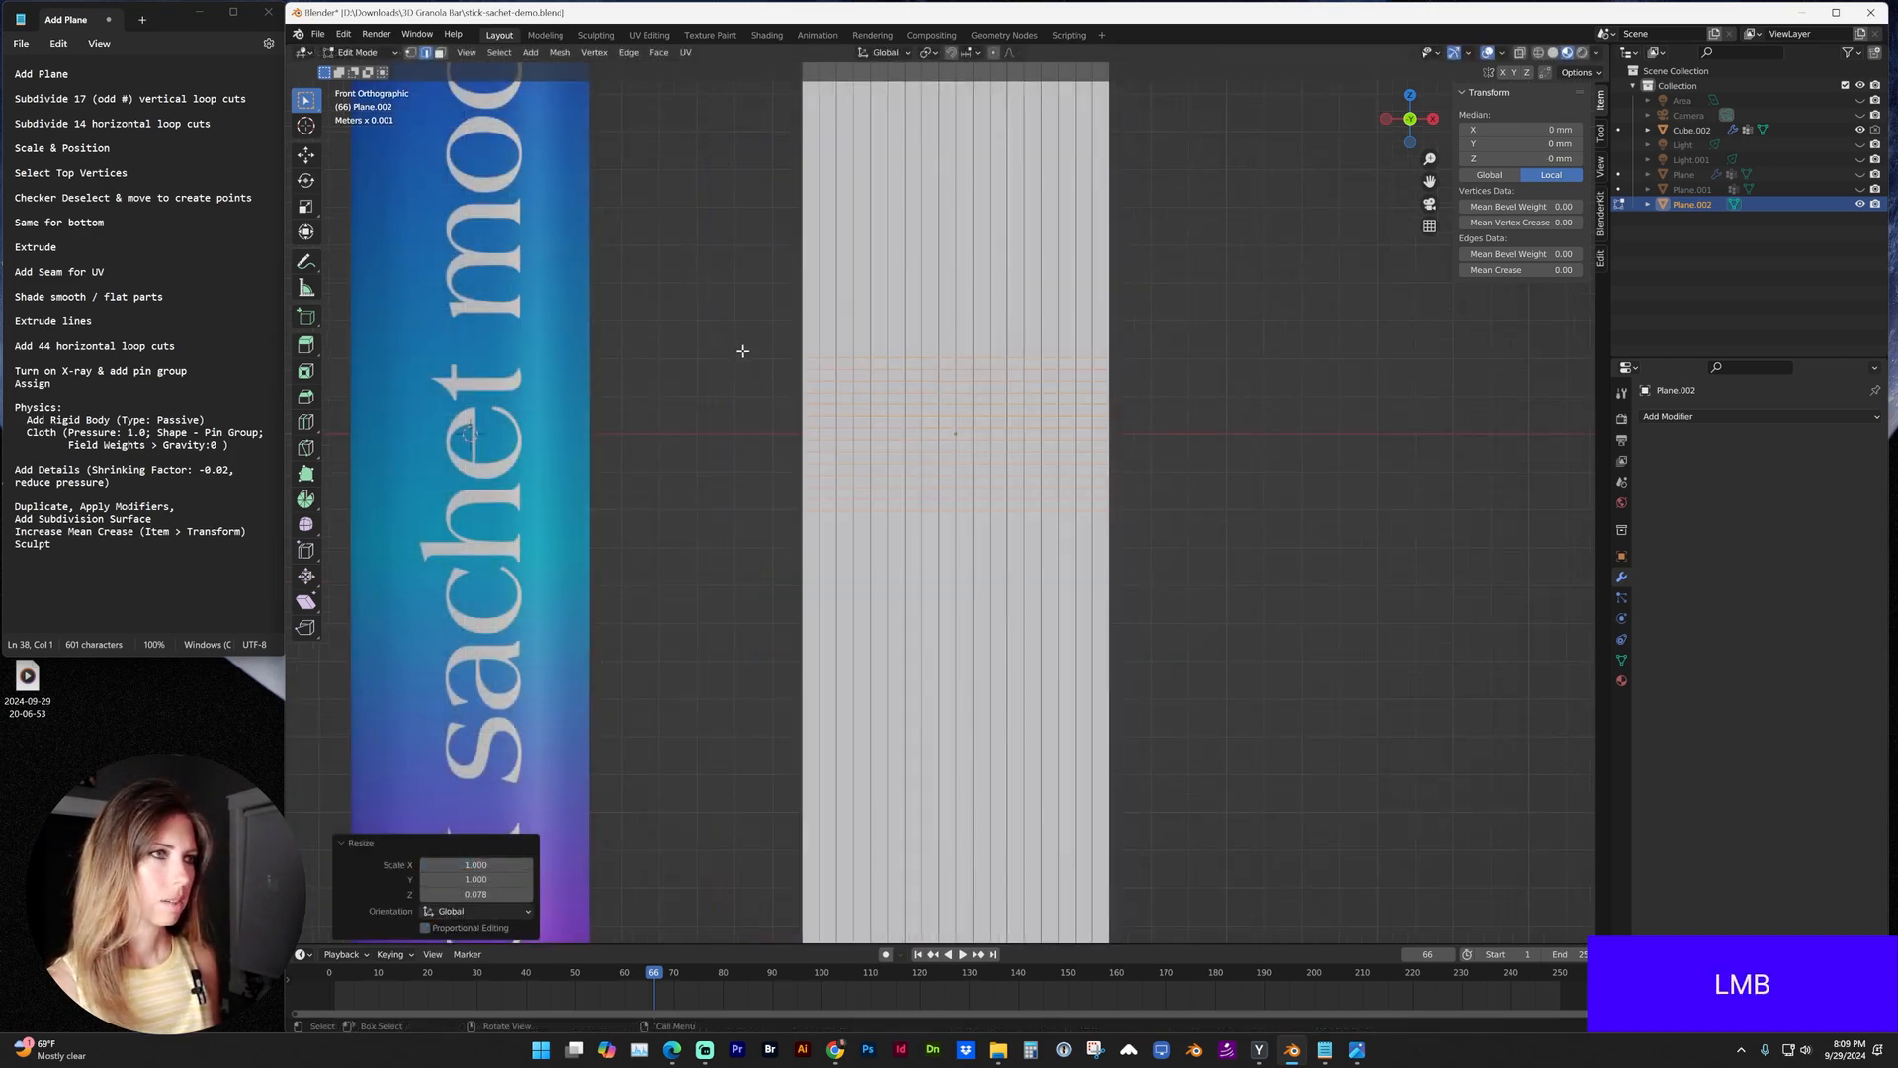
pyautogui.click(742, 351)
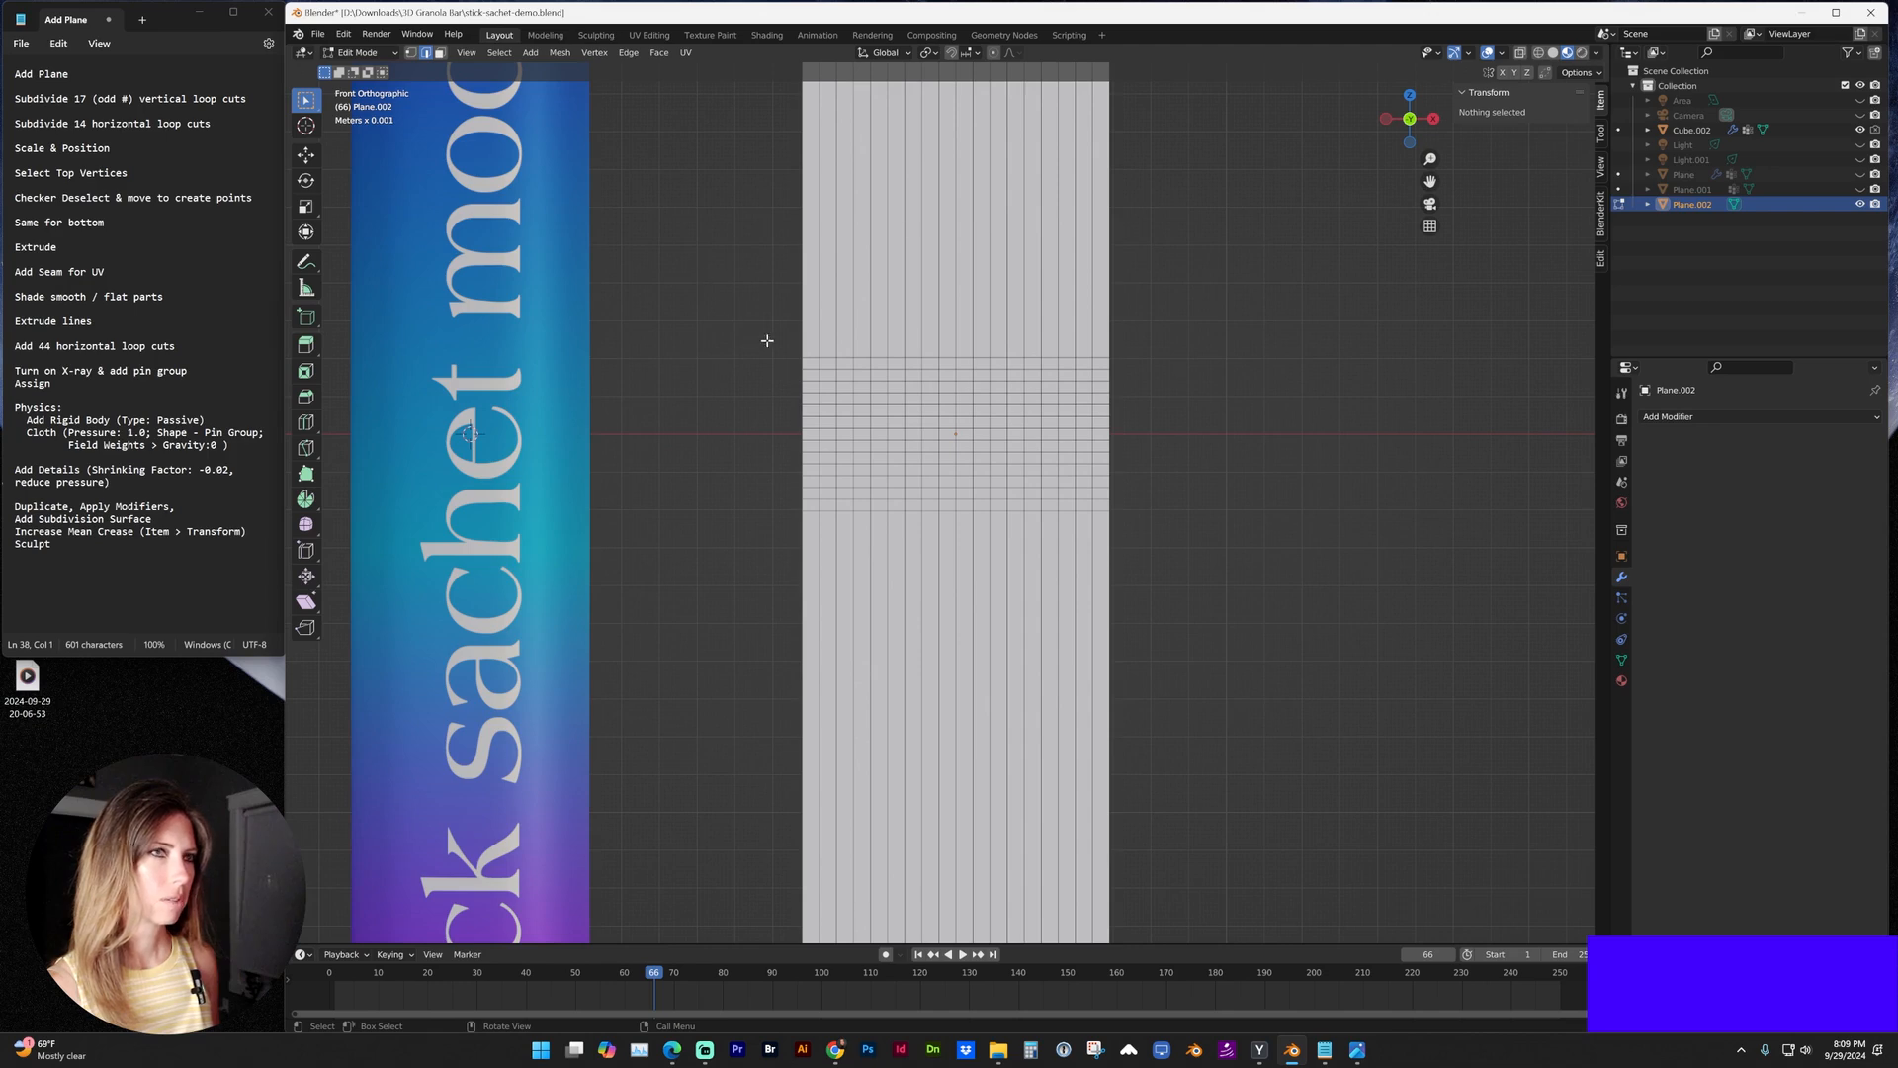
pyautogui.moveTo(757, 339); pyautogui.dragTo(1136, 432)
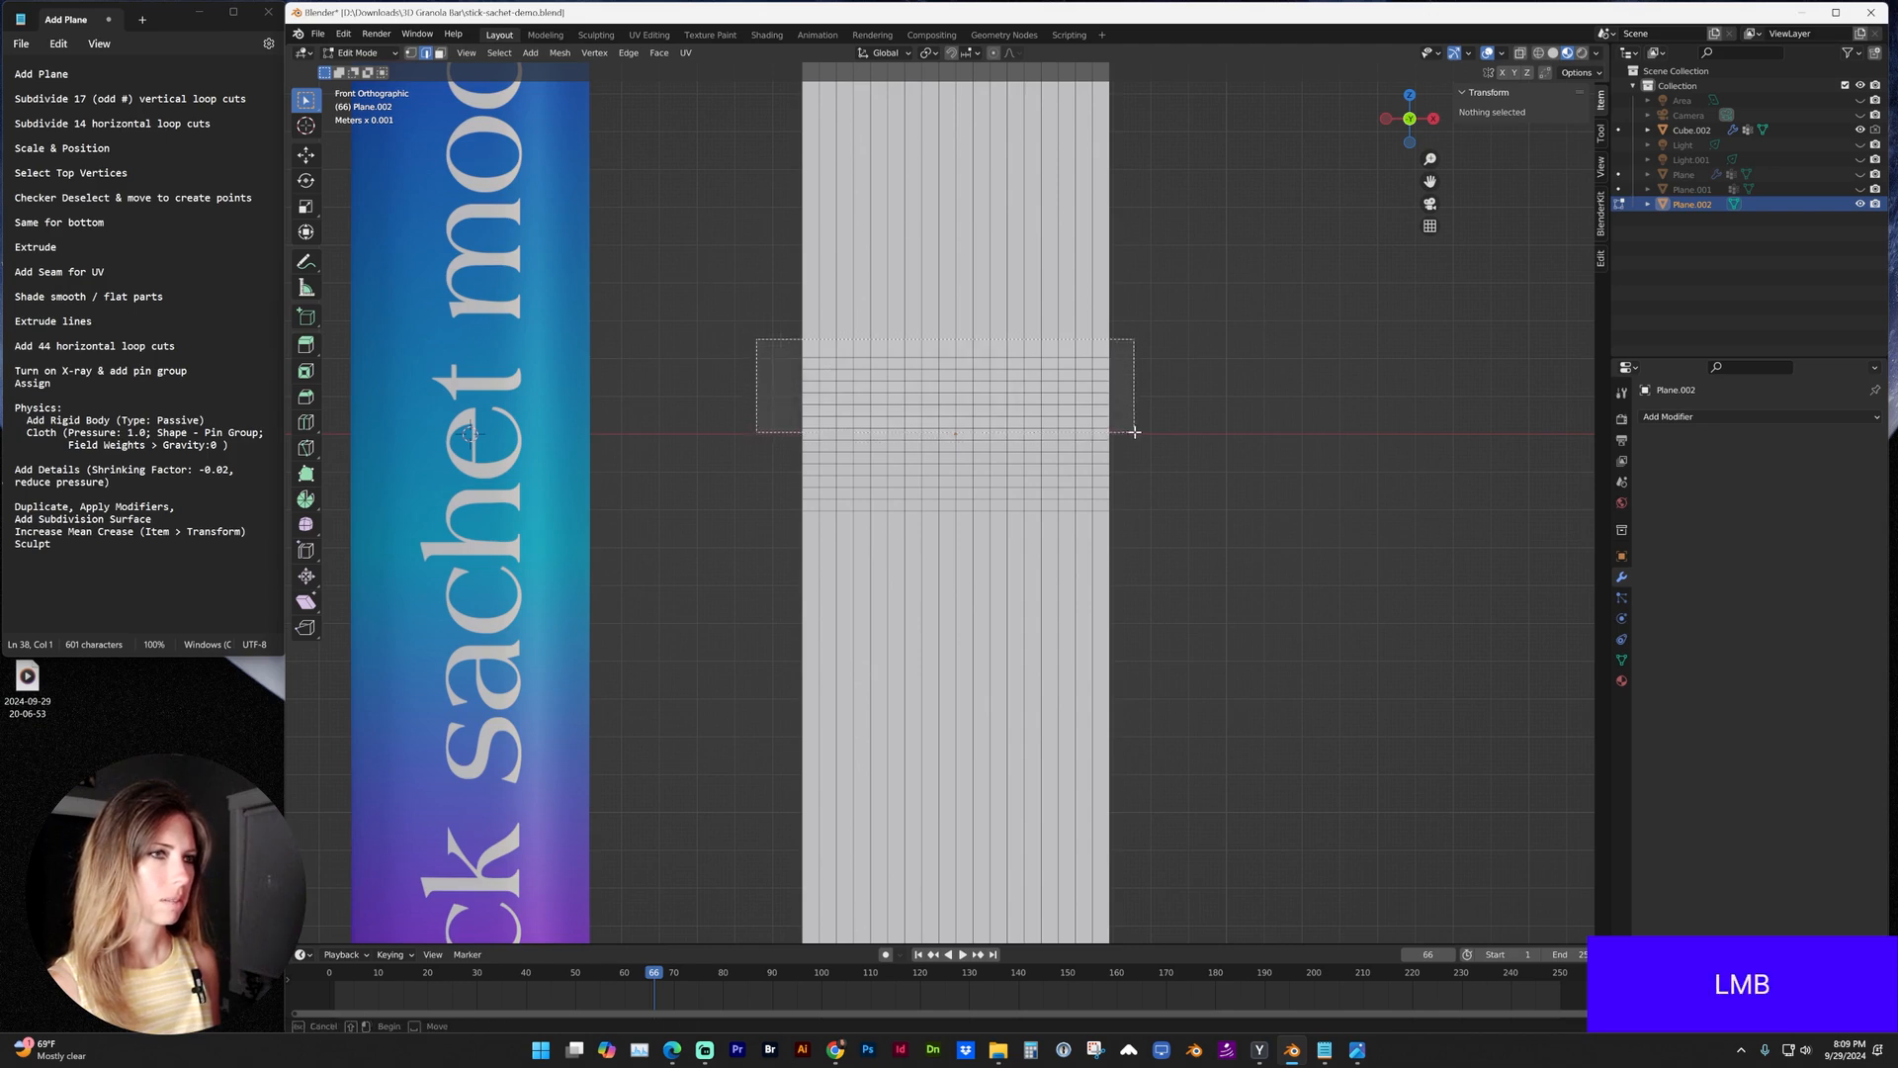
pyautogui.scroll(-3, 1136, 432)
pyautogui.keyDown('shift'); pyautogui.moveTo(1137, 433); pyautogui.dragTo(975, 415, button='middle'); pyautogui.keyUp('shift')
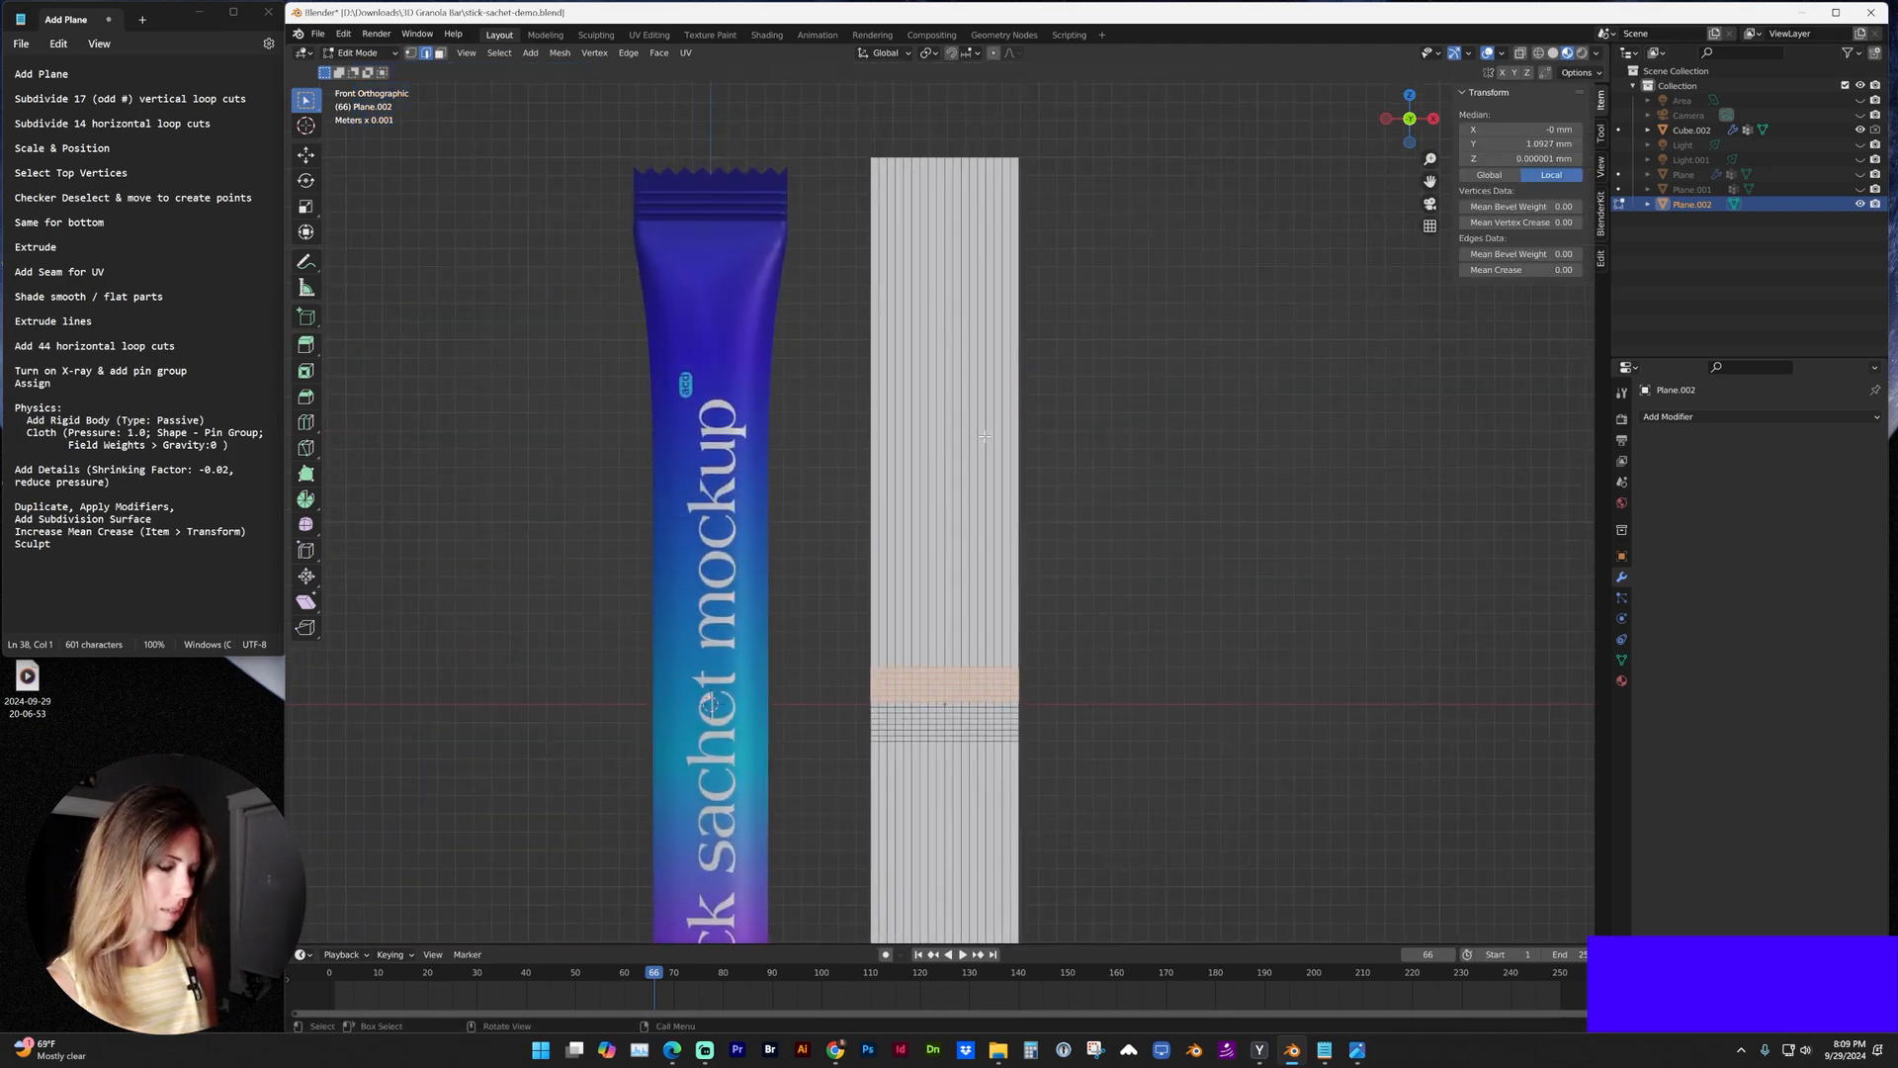
# Move the selected face band vertically up to the plane's top end.
pyautogui.press('g')
pyautogui.press('z')
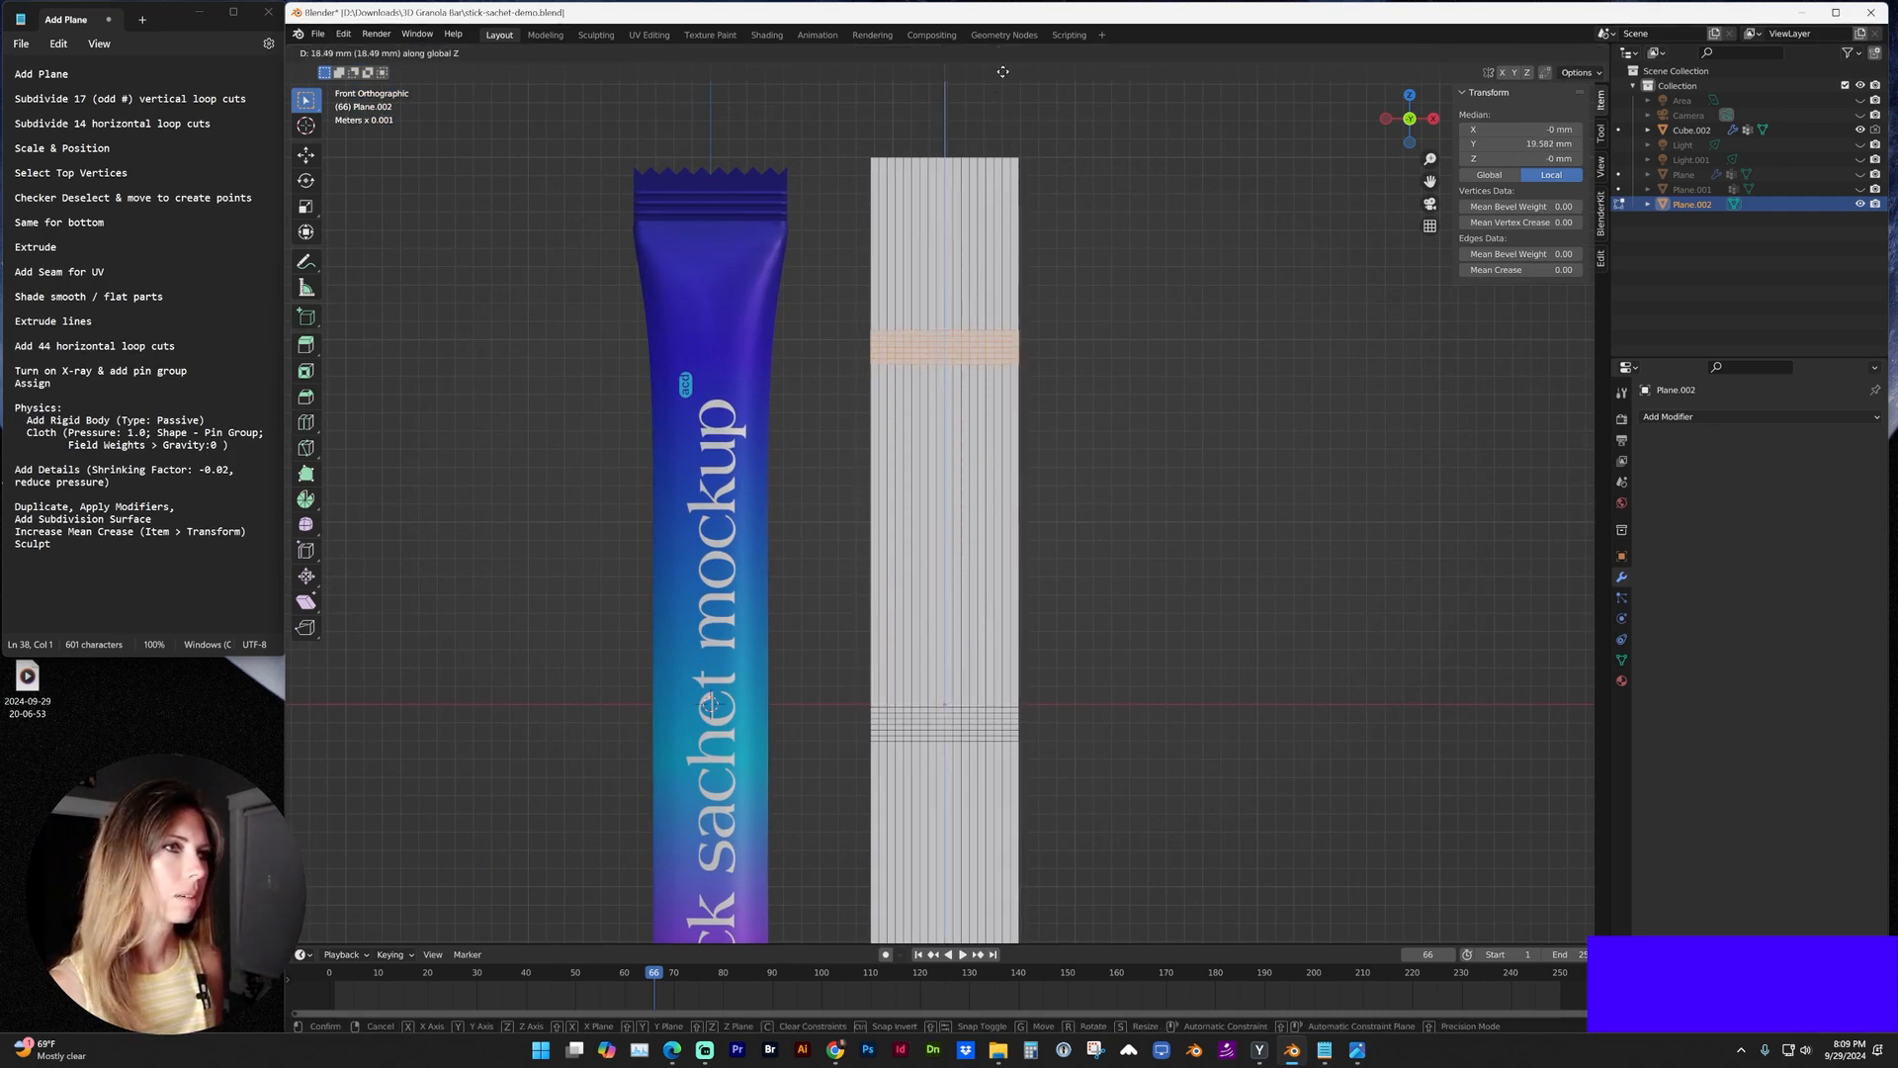
pyautogui.click(999, 830)
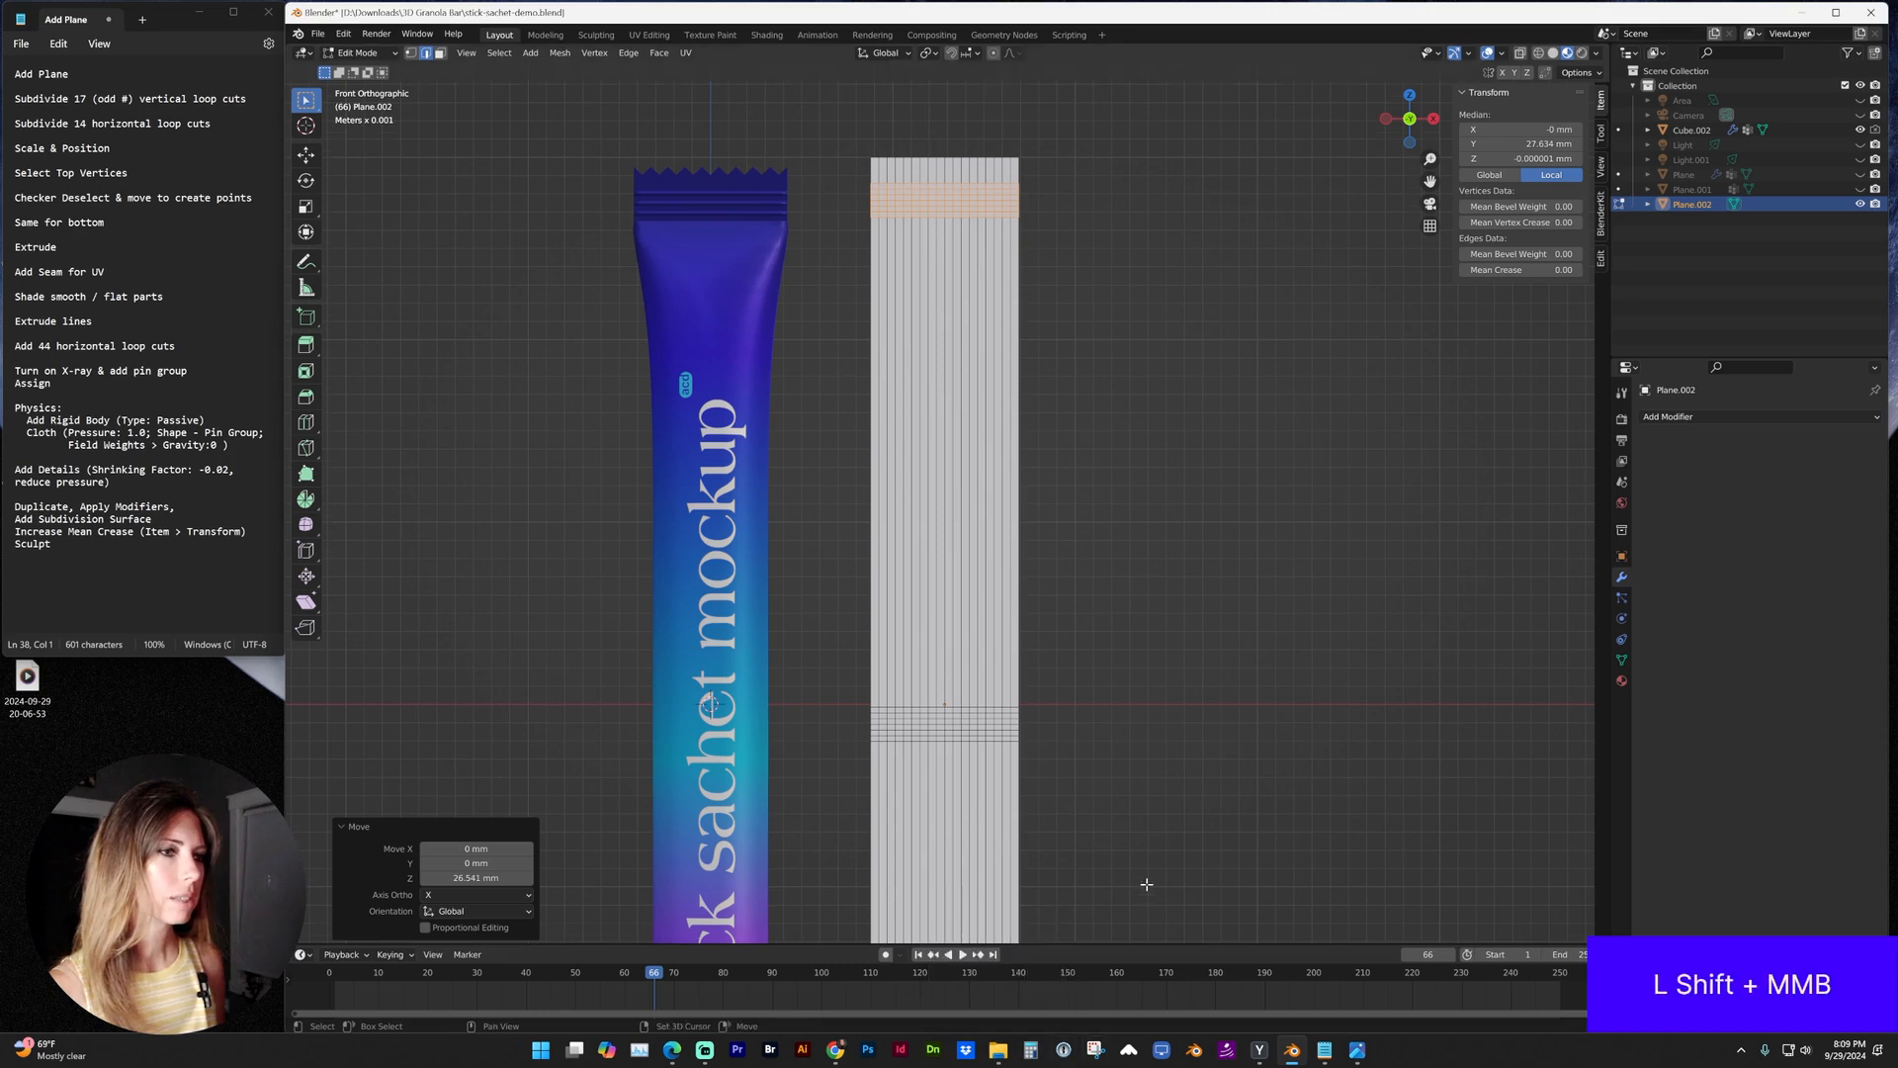
pyautogui.keyDown('shift'); pyautogui.moveTo(1001, 771); pyautogui.dragTo(974, 705, button='middle'); pyautogui.keyUp('shift')
# Select the second band of loop faces and start moving it vertically toward the bottom.
pyautogui.moveTo(842, 623); pyautogui.dragTo(1079, 718)
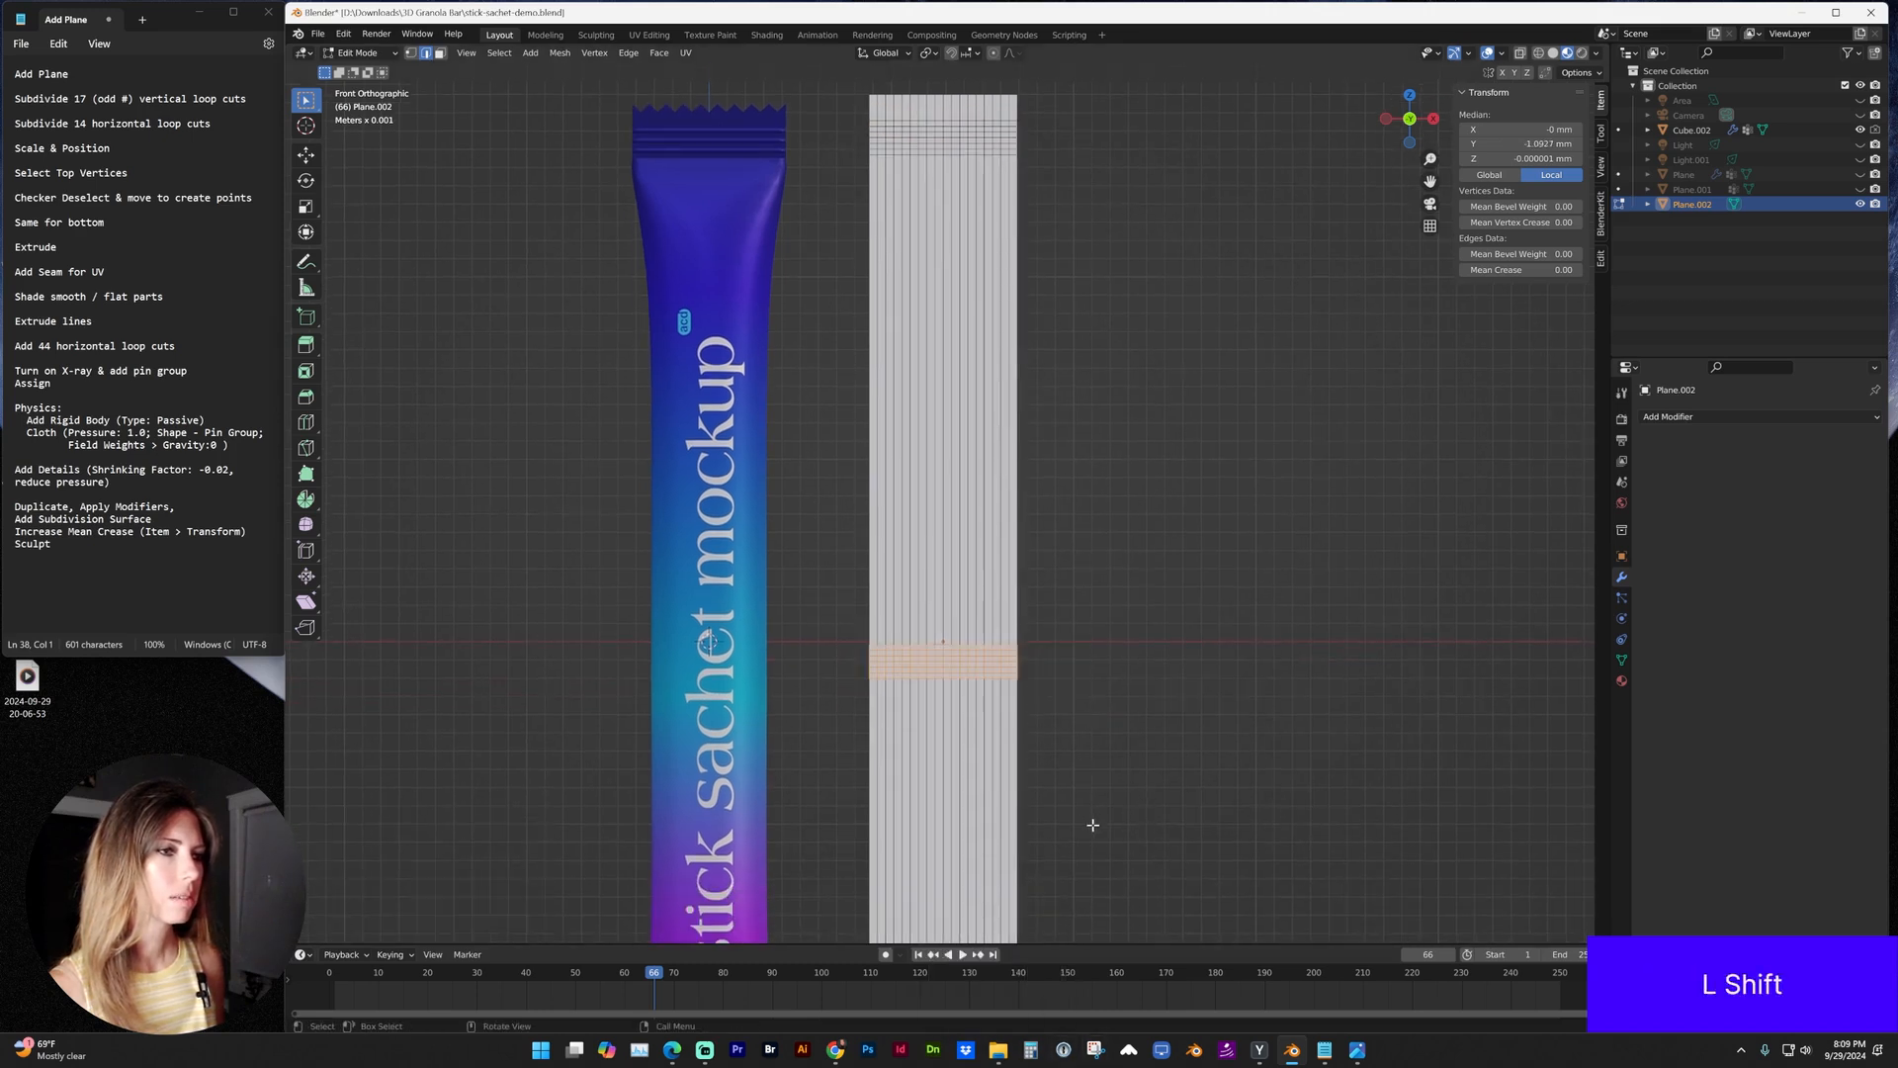
pyautogui.keyDown('shift'); pyautogui.moveTo(1098, 801); pyautogui.dragTo(1129, 447, button='middle'); pyautogui.keyUp('shift')
pyautogui.press('g')
pyautogui.press('z')
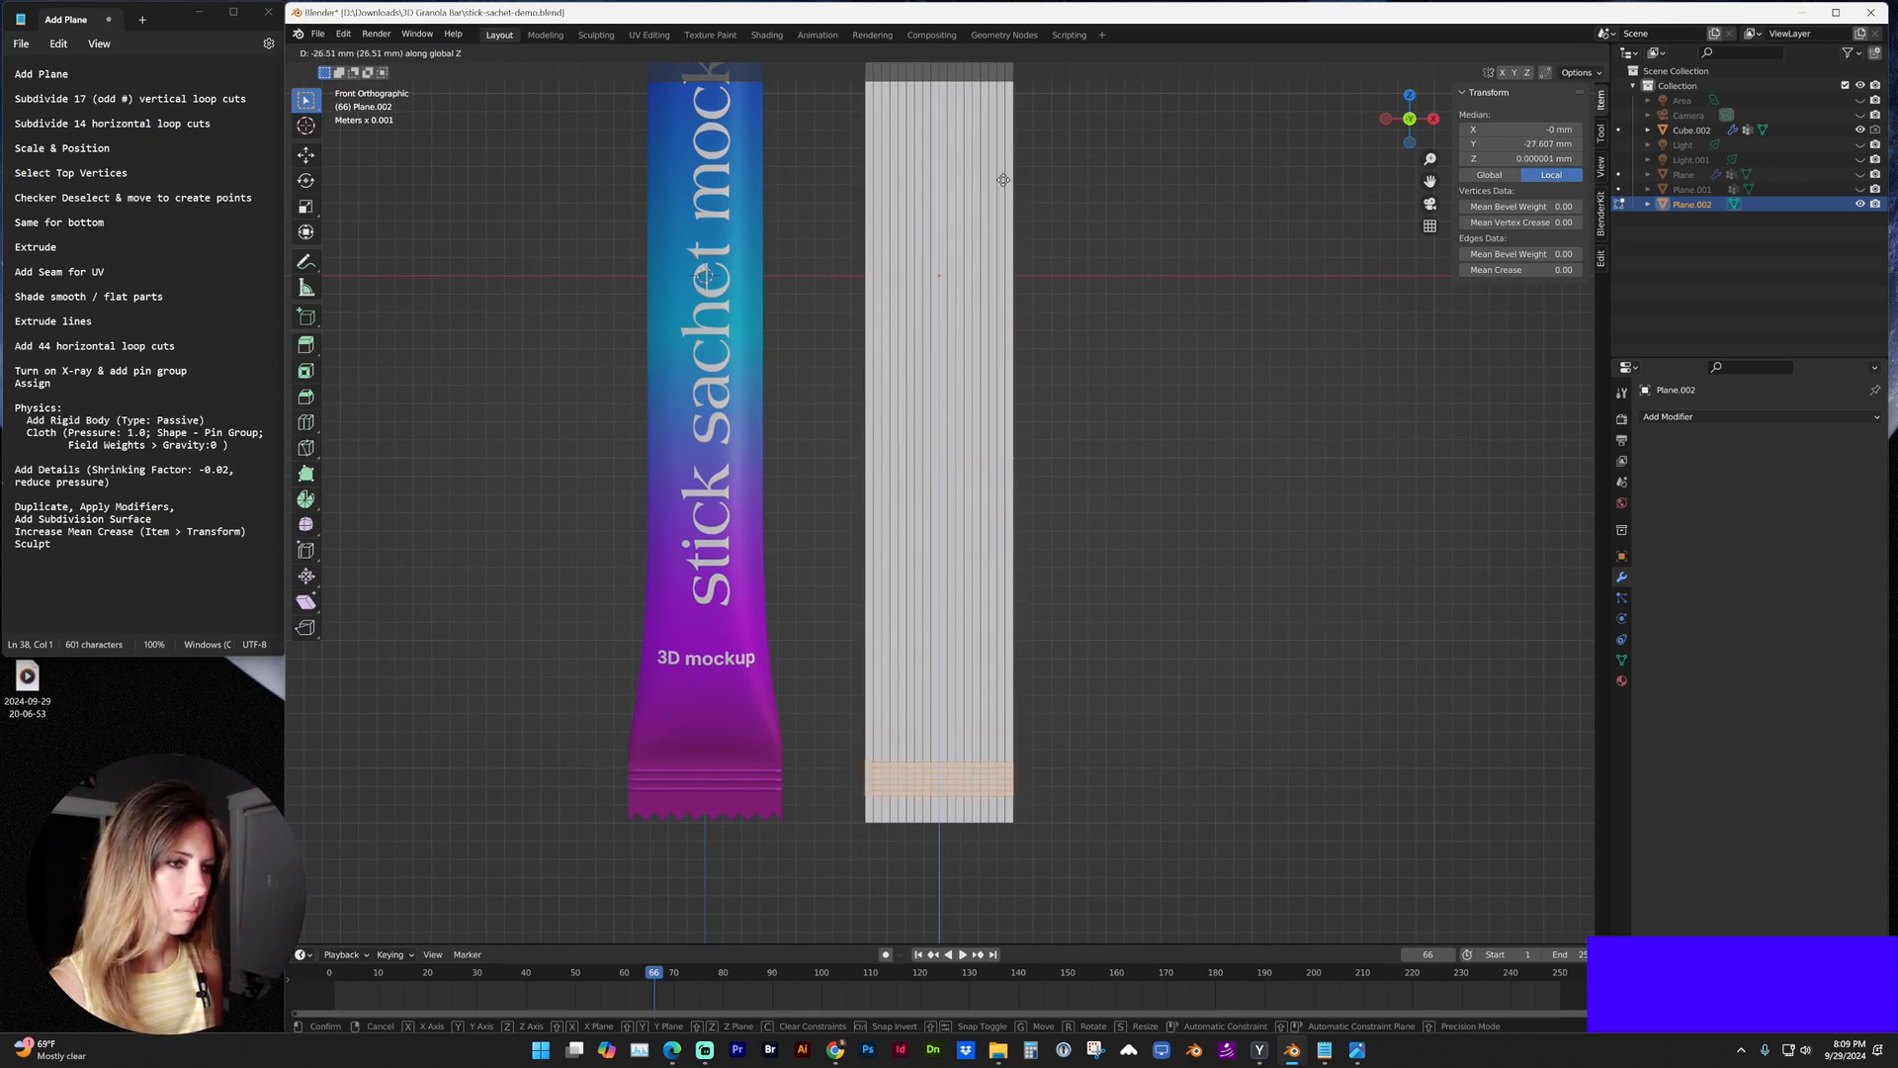
# Drop the band at the bottom end, then select the plane's top edge row in edge mode.
pyautogui.click(1002, 179)
pyautogui.scroll(2, 949, 296)
pyautogui.scroll(3, 951, 297)
pyautogui.scroll(2, 935, 312)
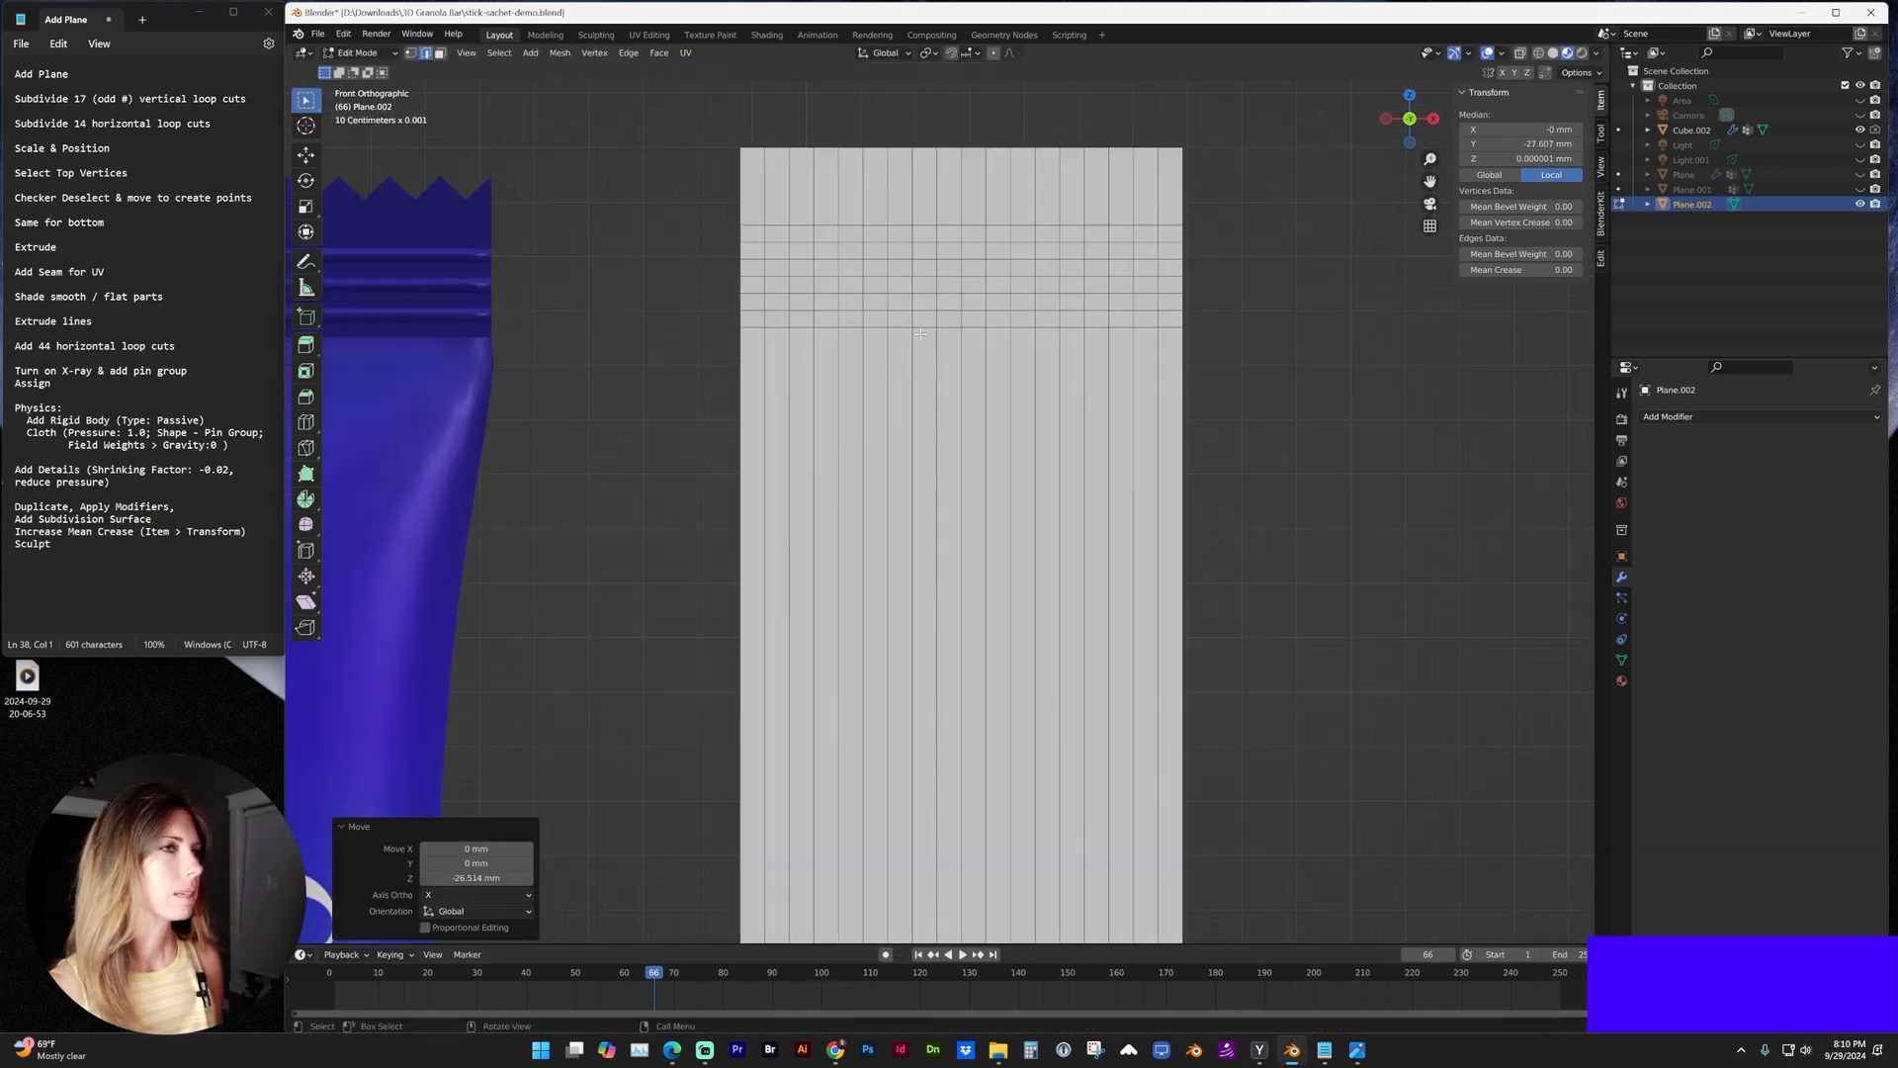
pyautogui.keyDown('shift'); pyautogui.moveTo(922, 335); pyautogui.dragTo(922, 476, button='middle'); pyautogui.keyUp('shift')
pyautogui.scroll(3, 919, 446)
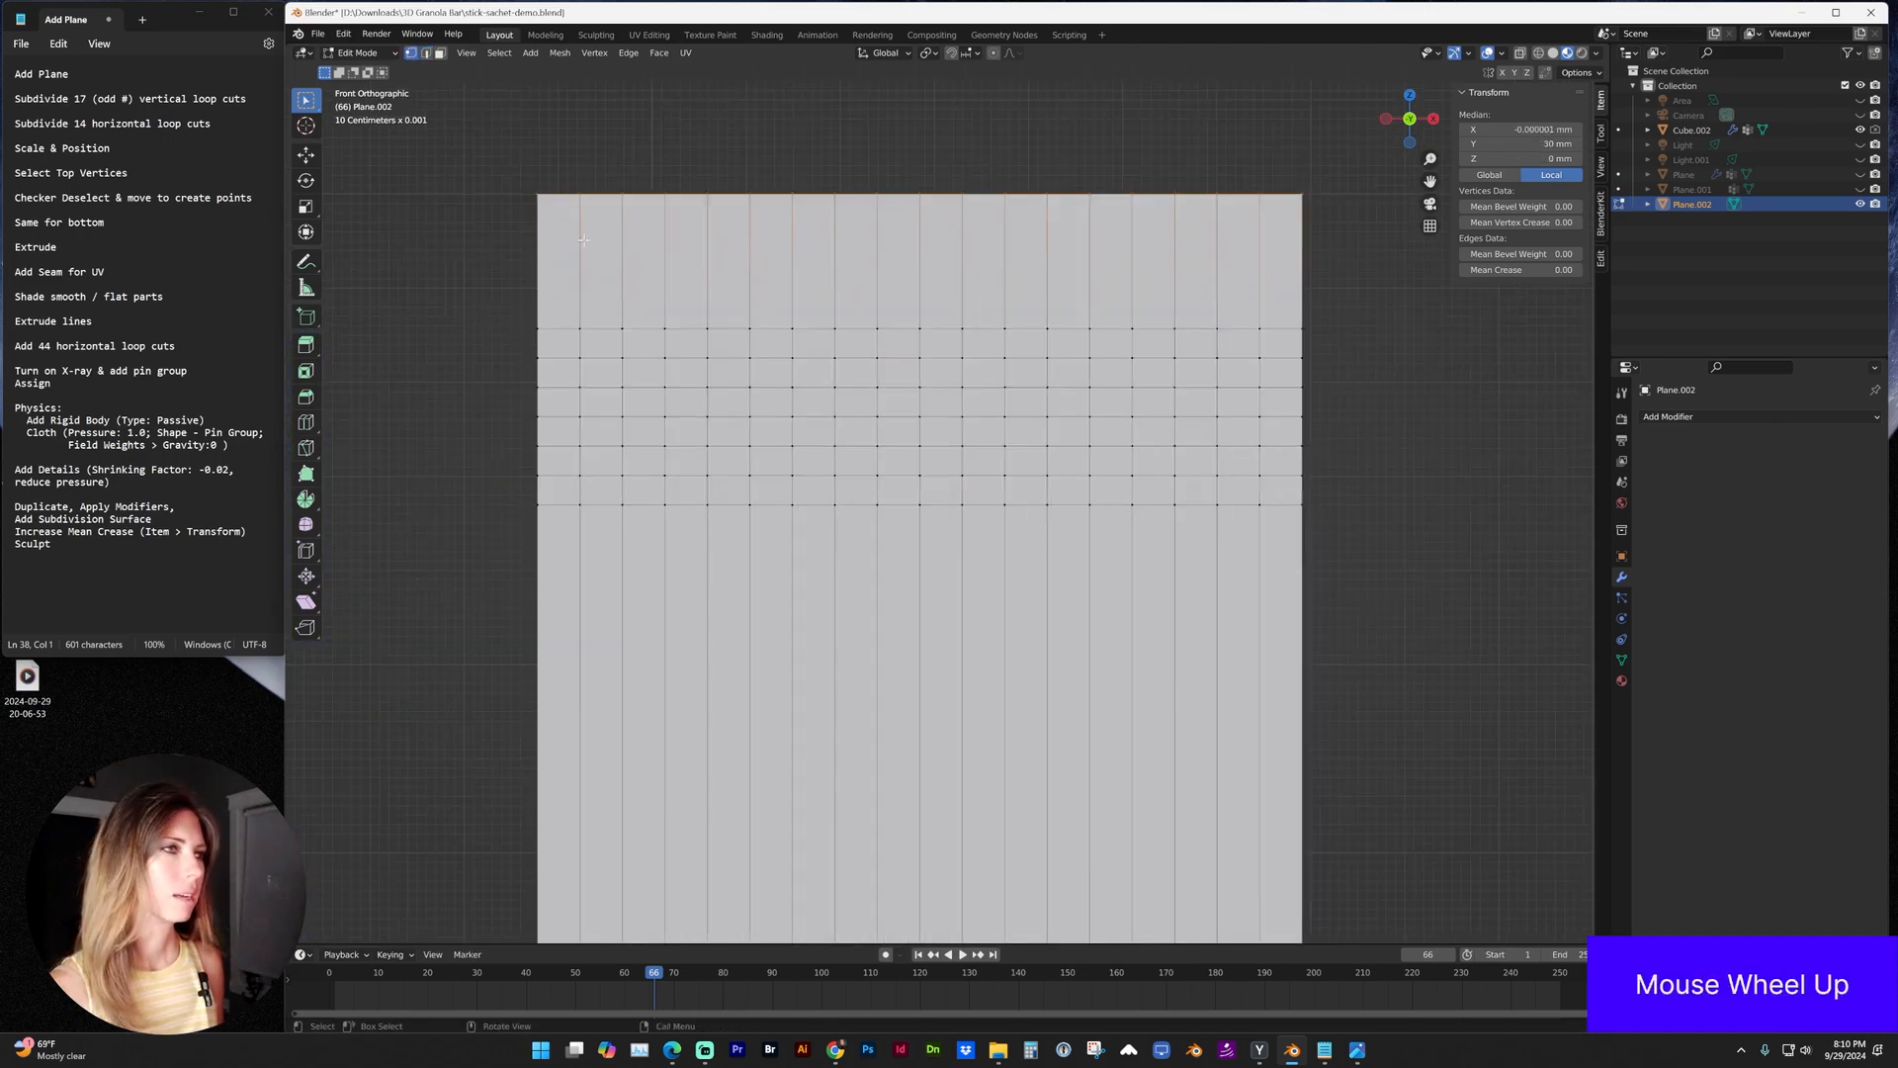
pyautogui.click(423, 55)
pyautogui.moveTo(472, 158); pyautogui.dragTo(1420, 240)
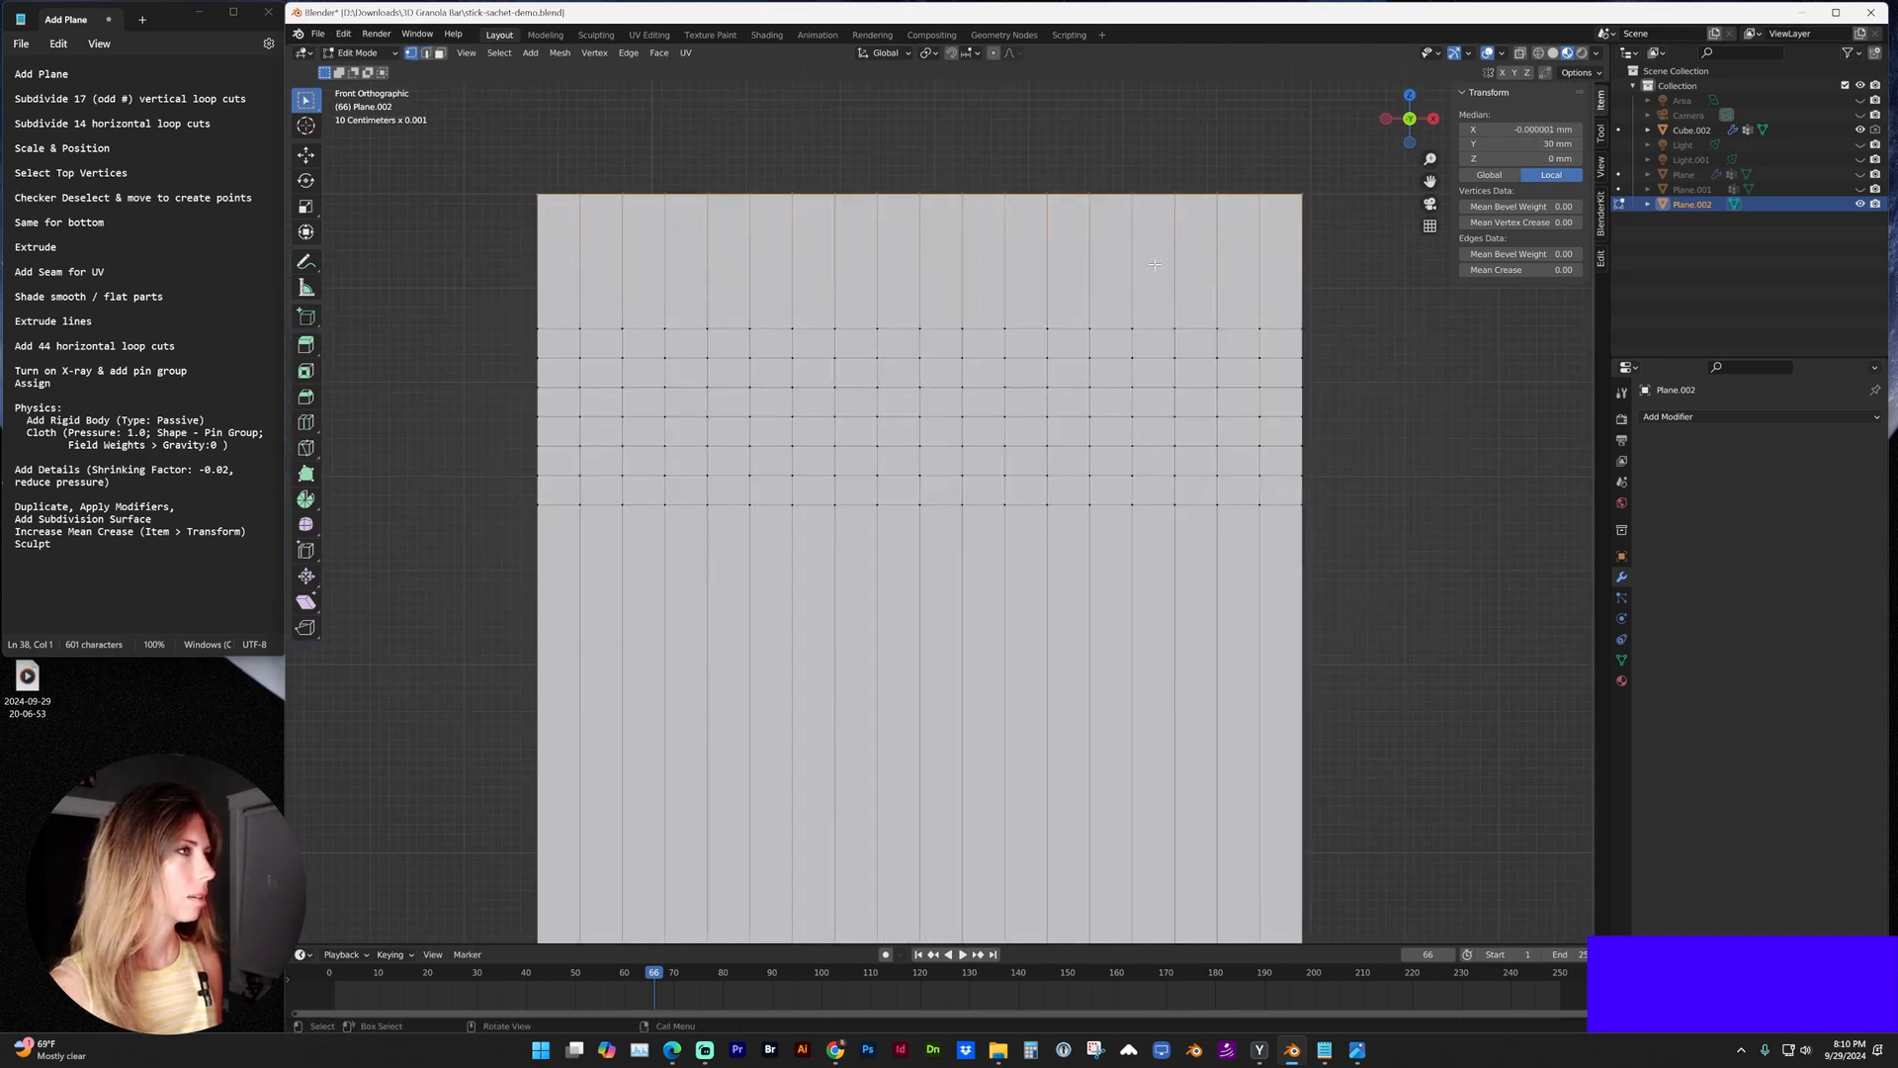
# Checker-deselect the top row and lower alternating vertices along Z into a zigzag crimp.
pyautogui.click(504, 53)
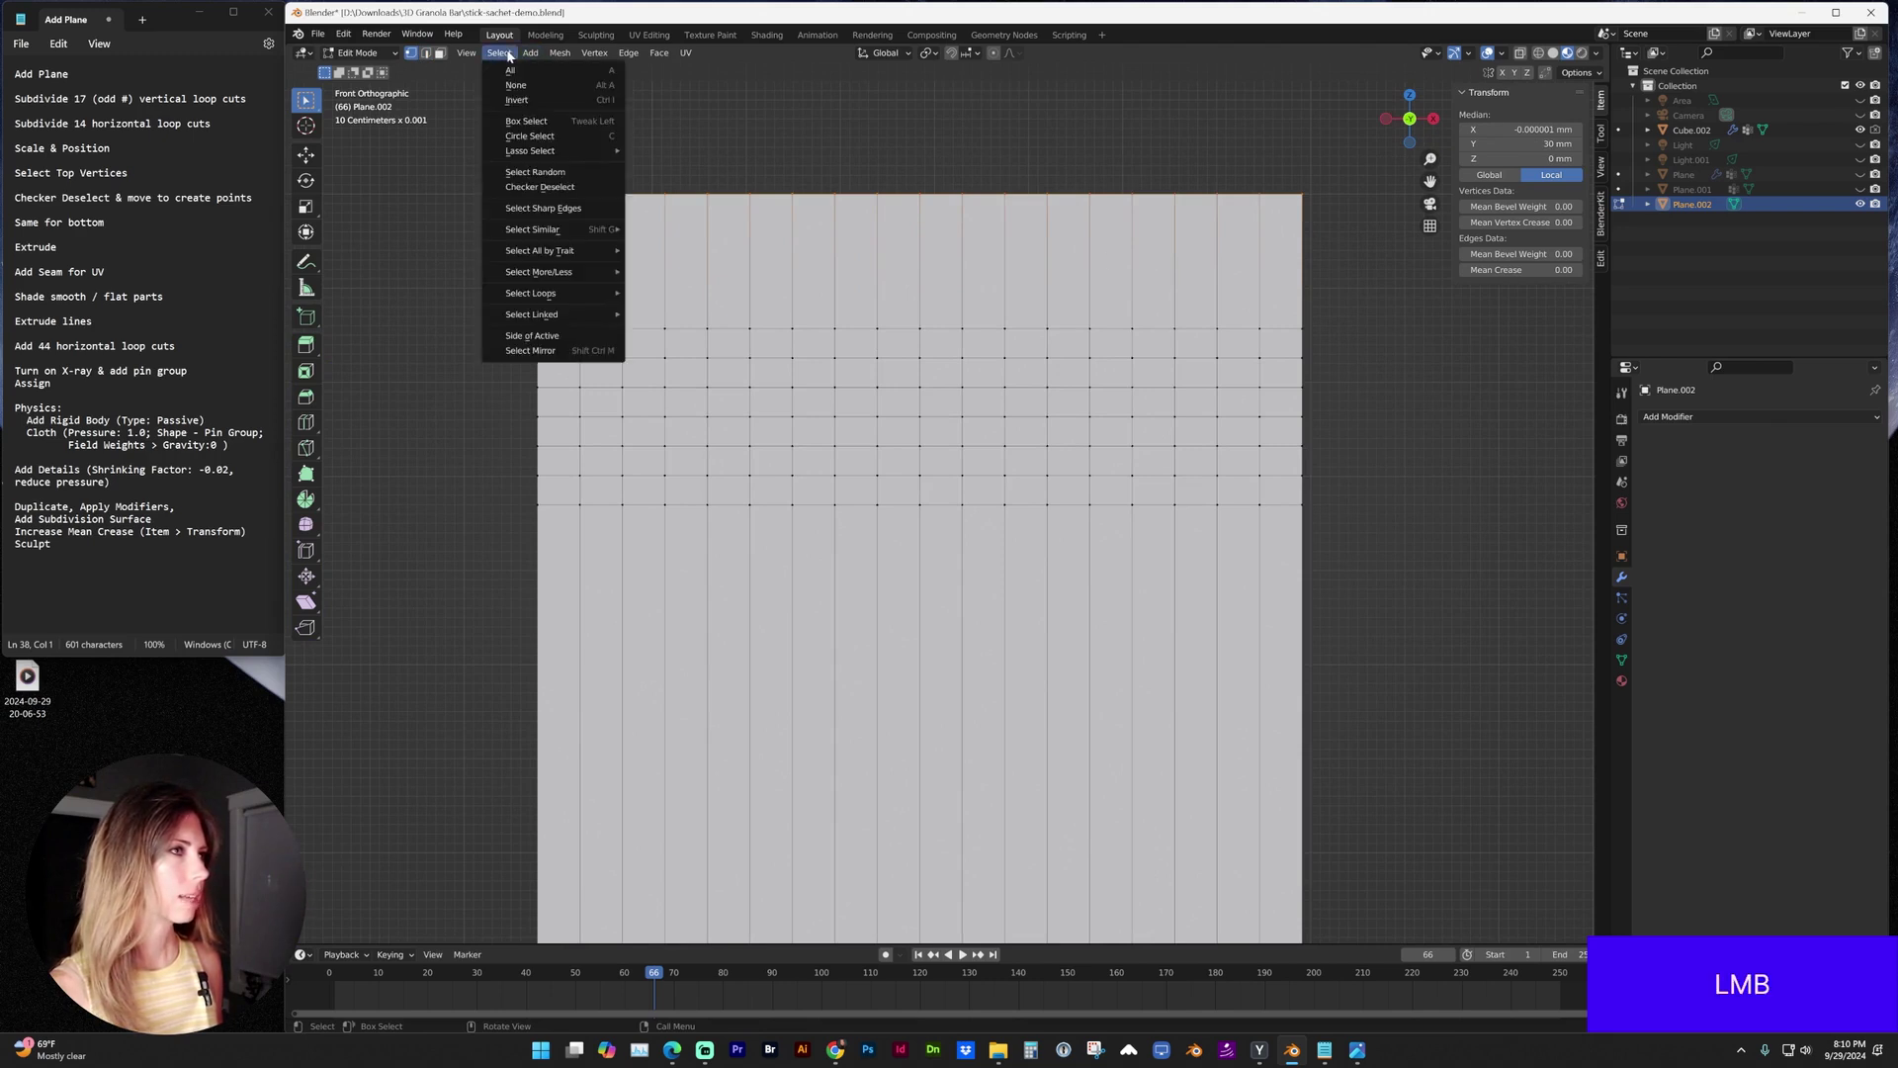
pyautogui.click(539, 188)
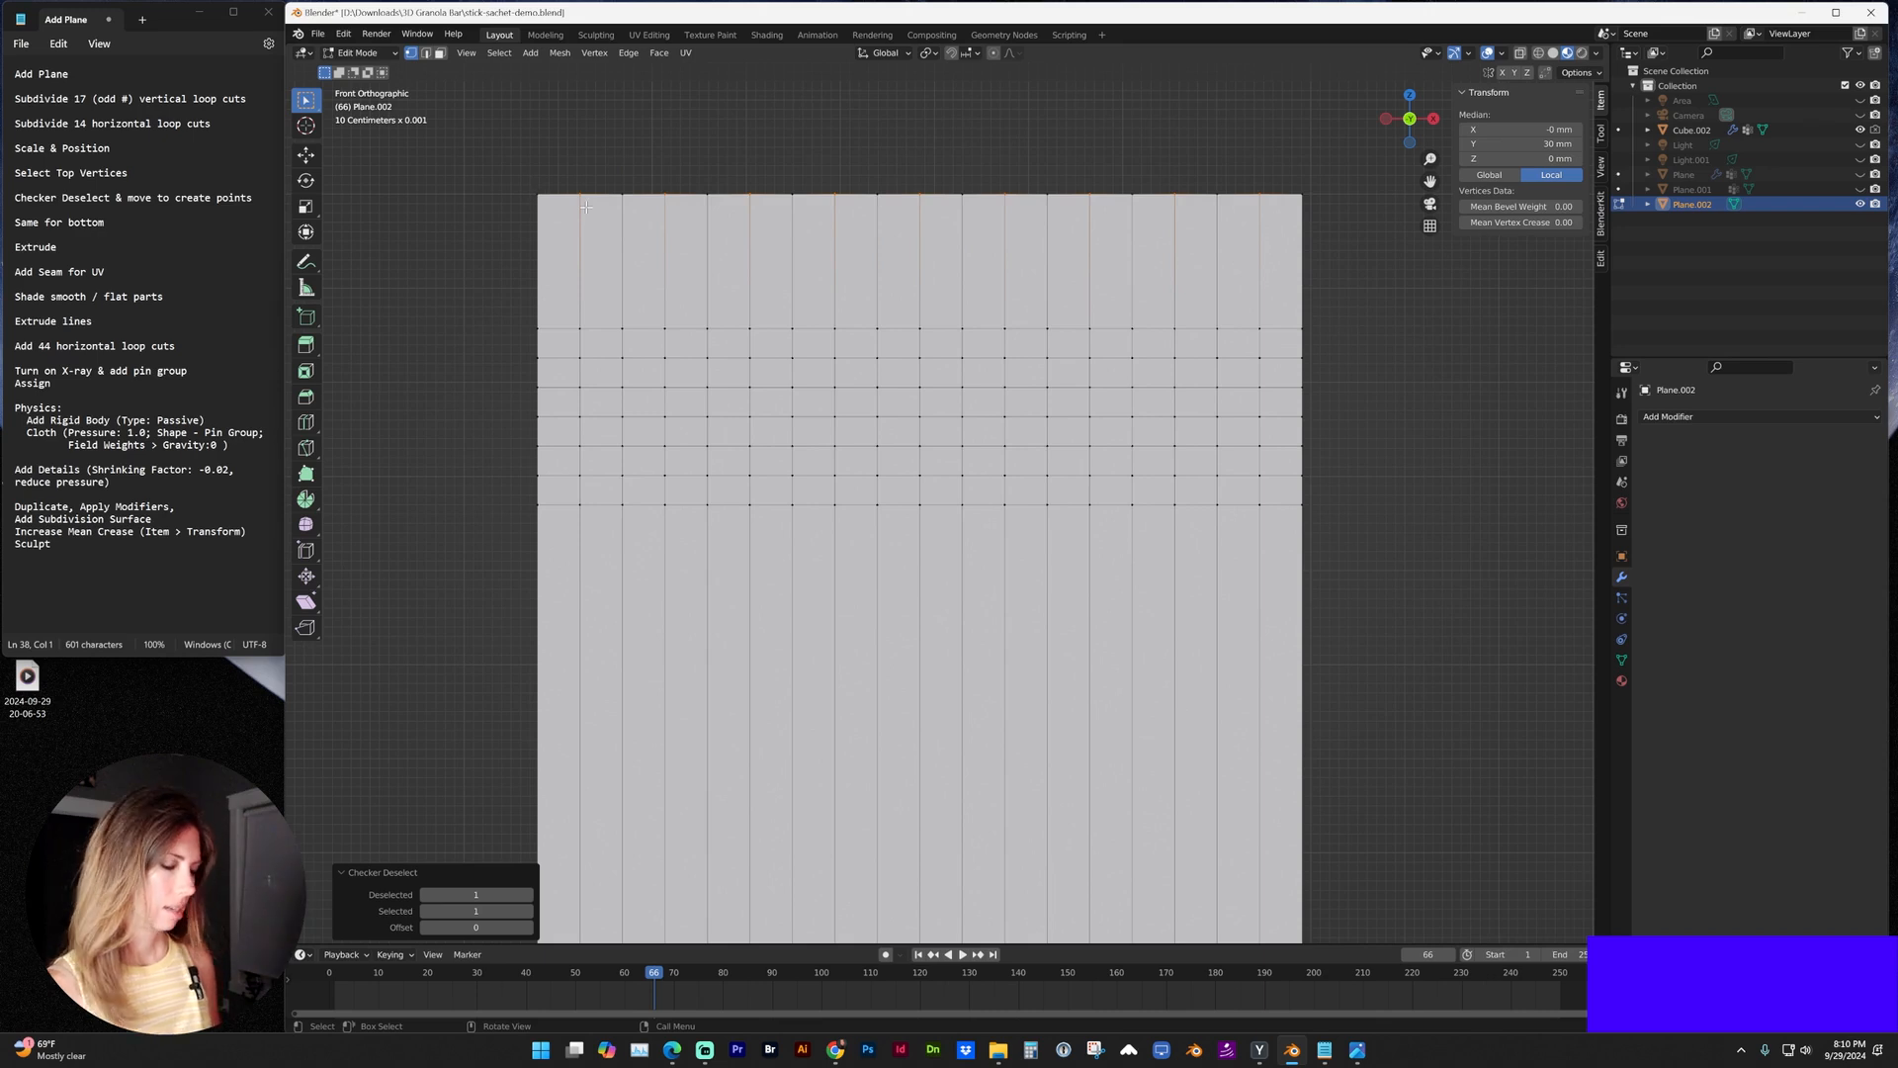
pyautogui.press('g')
pyautogui.press('z')
pyautogui.click(579, 246)
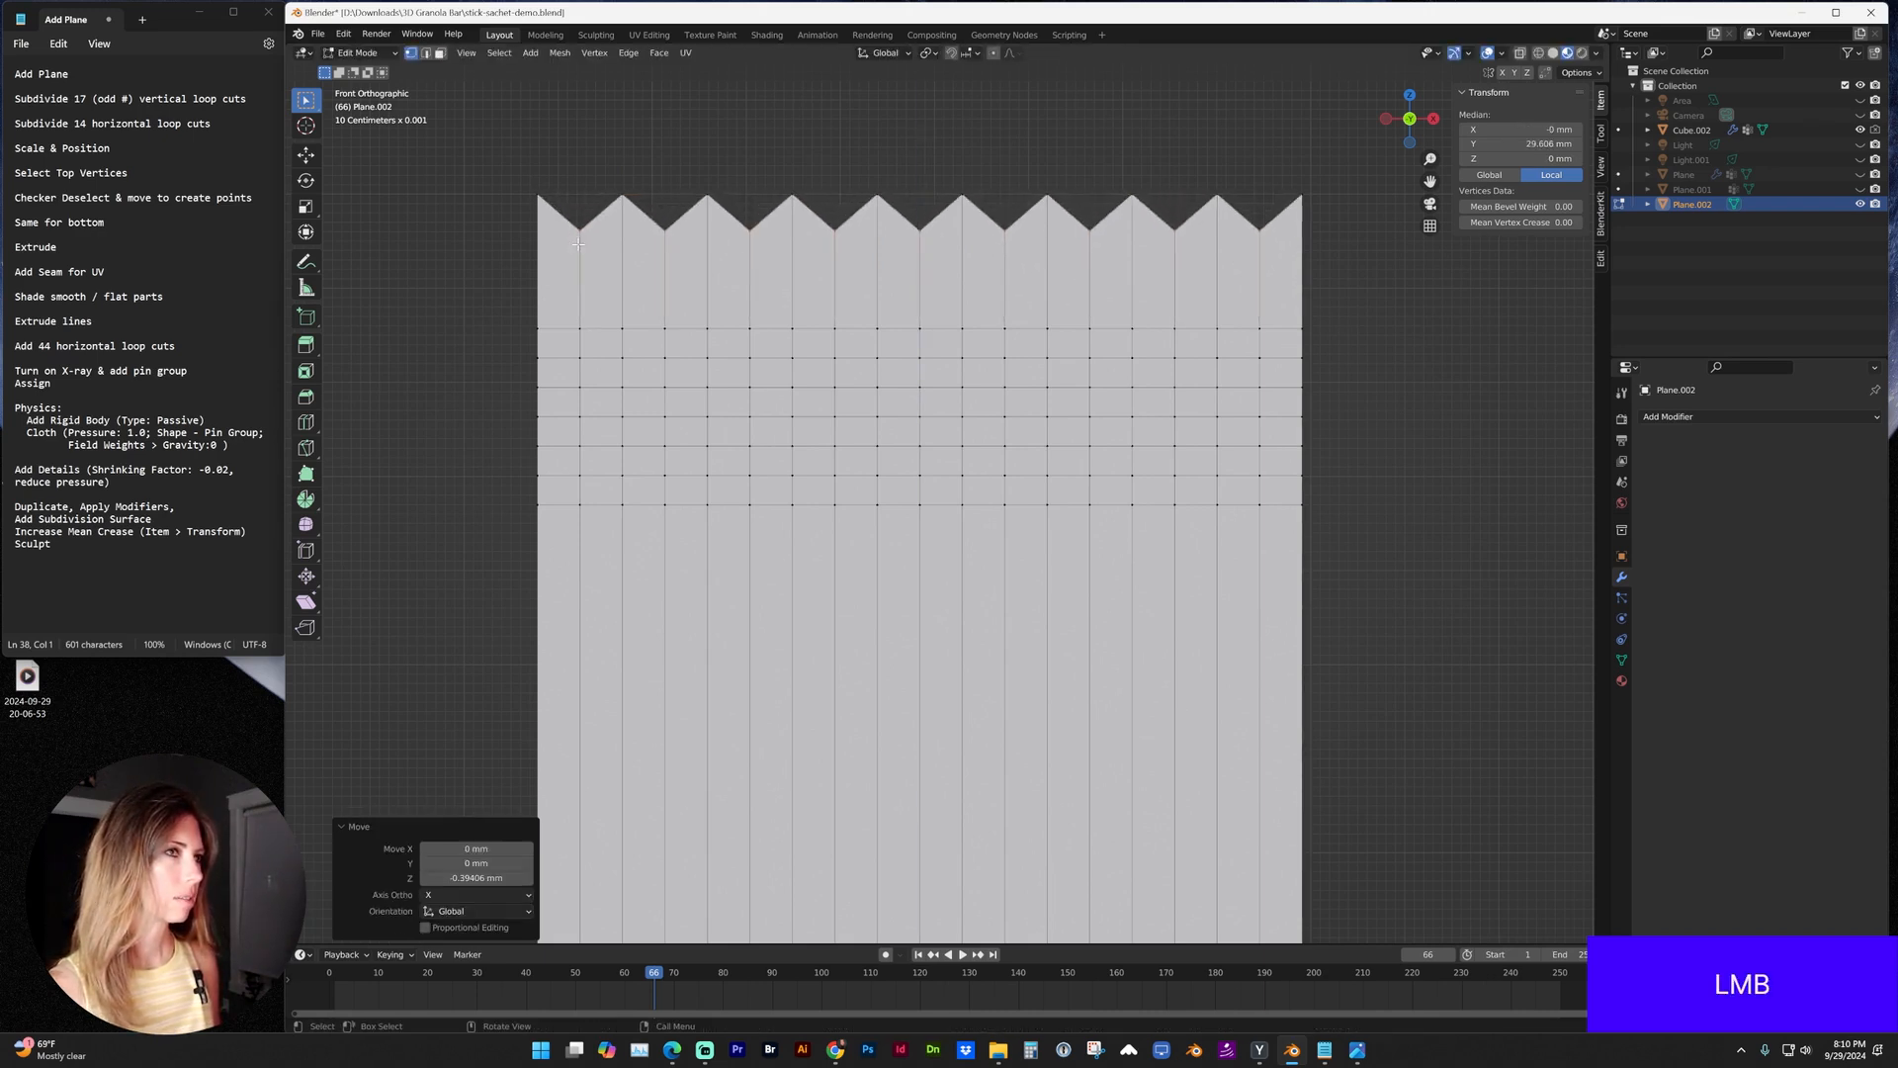
pyautogui.scroll(-3, 921, 490)
pyautogui.moveTo(919, 490)
pyautogui.keyDown('shift'); pyautogui.mouseDown(button='middle')
pyautogui.moveTo(1072, 528)
pyautogui.moveTo(1076, 424)
pyautogui.mouseUp(button='middle'); pyautogui.keyUp('shift')
pyautogui.scroll(-4, 1042, 704)
pyautogui.scroll(3, 964, 593)
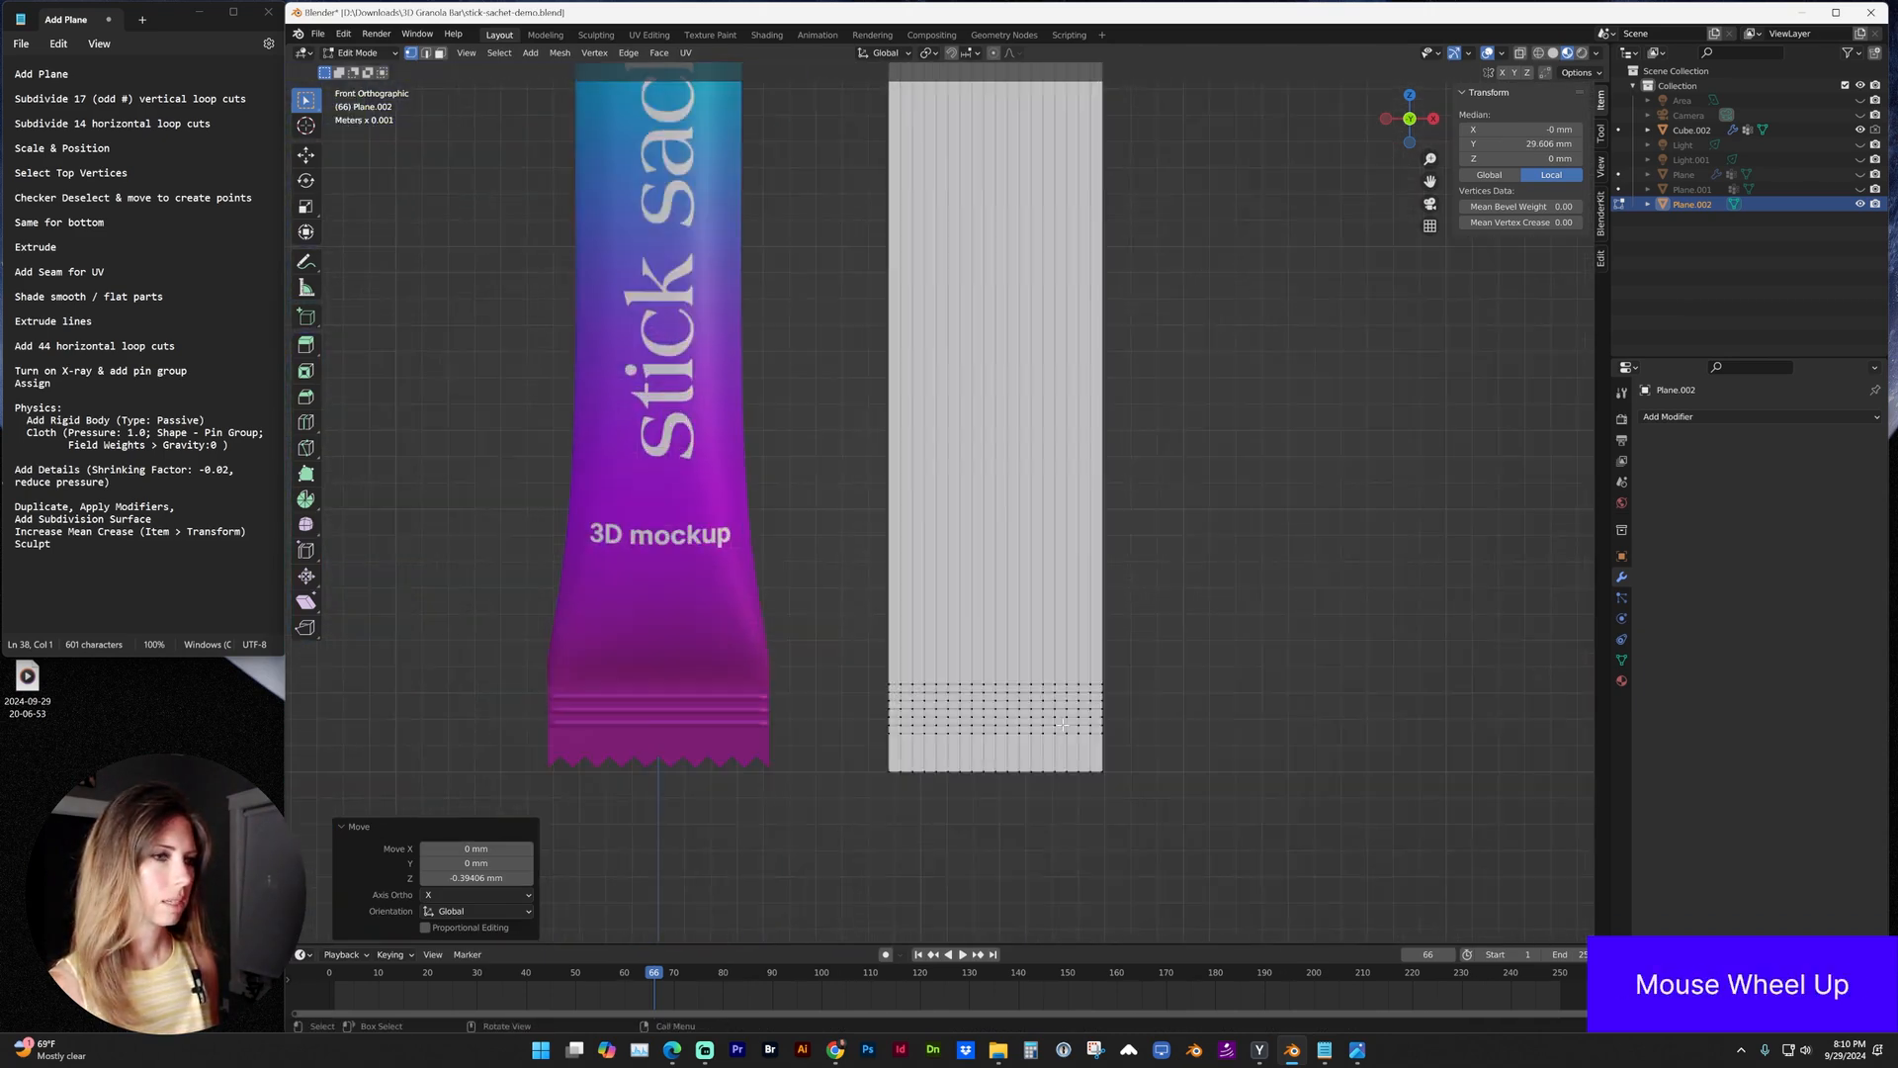
pyautogui.scroll(2, 965, 593)
pyautogui.scroll(2, 1016, 593)
# Checker-deselect the bottom vertex row and move alternating vertices along Z into a matching zigzag.
pyautogui.keyDown('shift'); pyautogui.moveTo(1016, 667); pyautogui.dragTo(1015, 297, button='middle'); pyautogui.keyUp('shift')
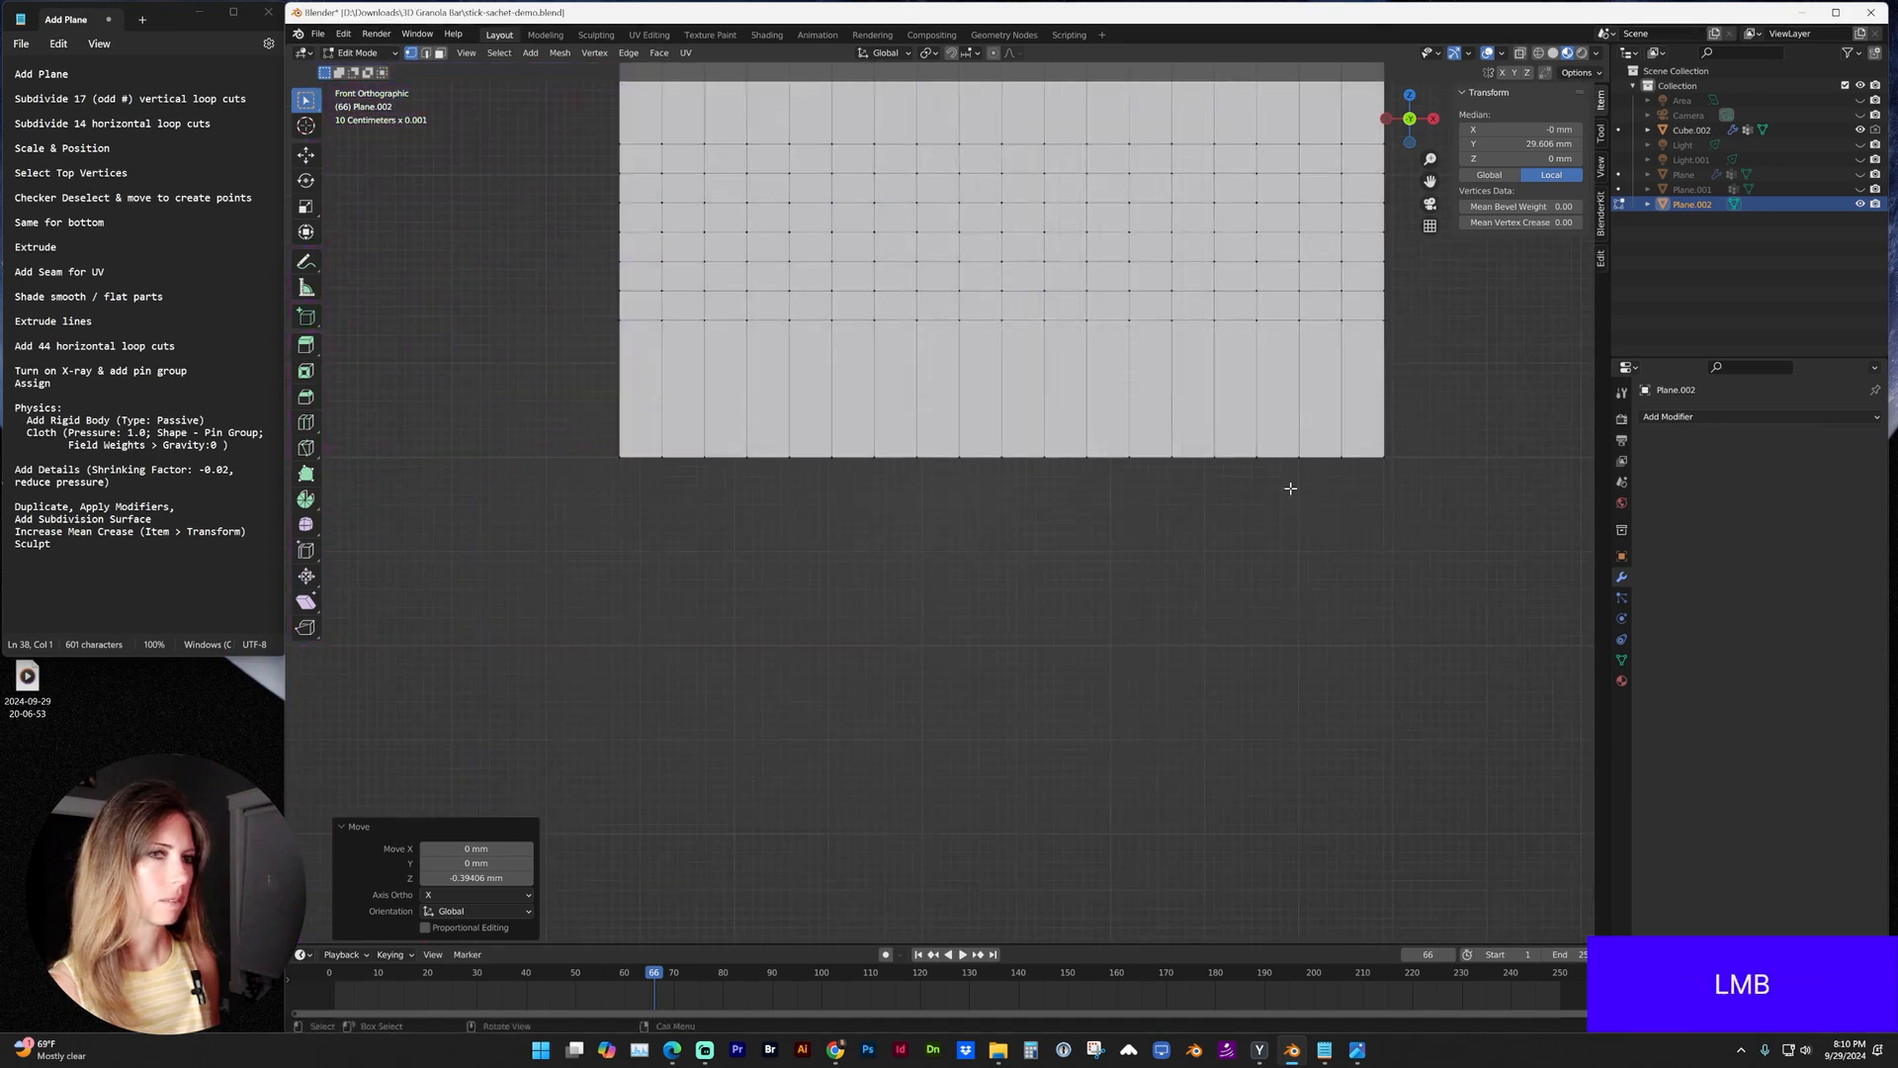
pyautogui.moveTo(1421, 392); pyautogui.dragTo(687, 534)
pyautogui.moveTo(621, 385); pyautogui.dragTo(556, 536)
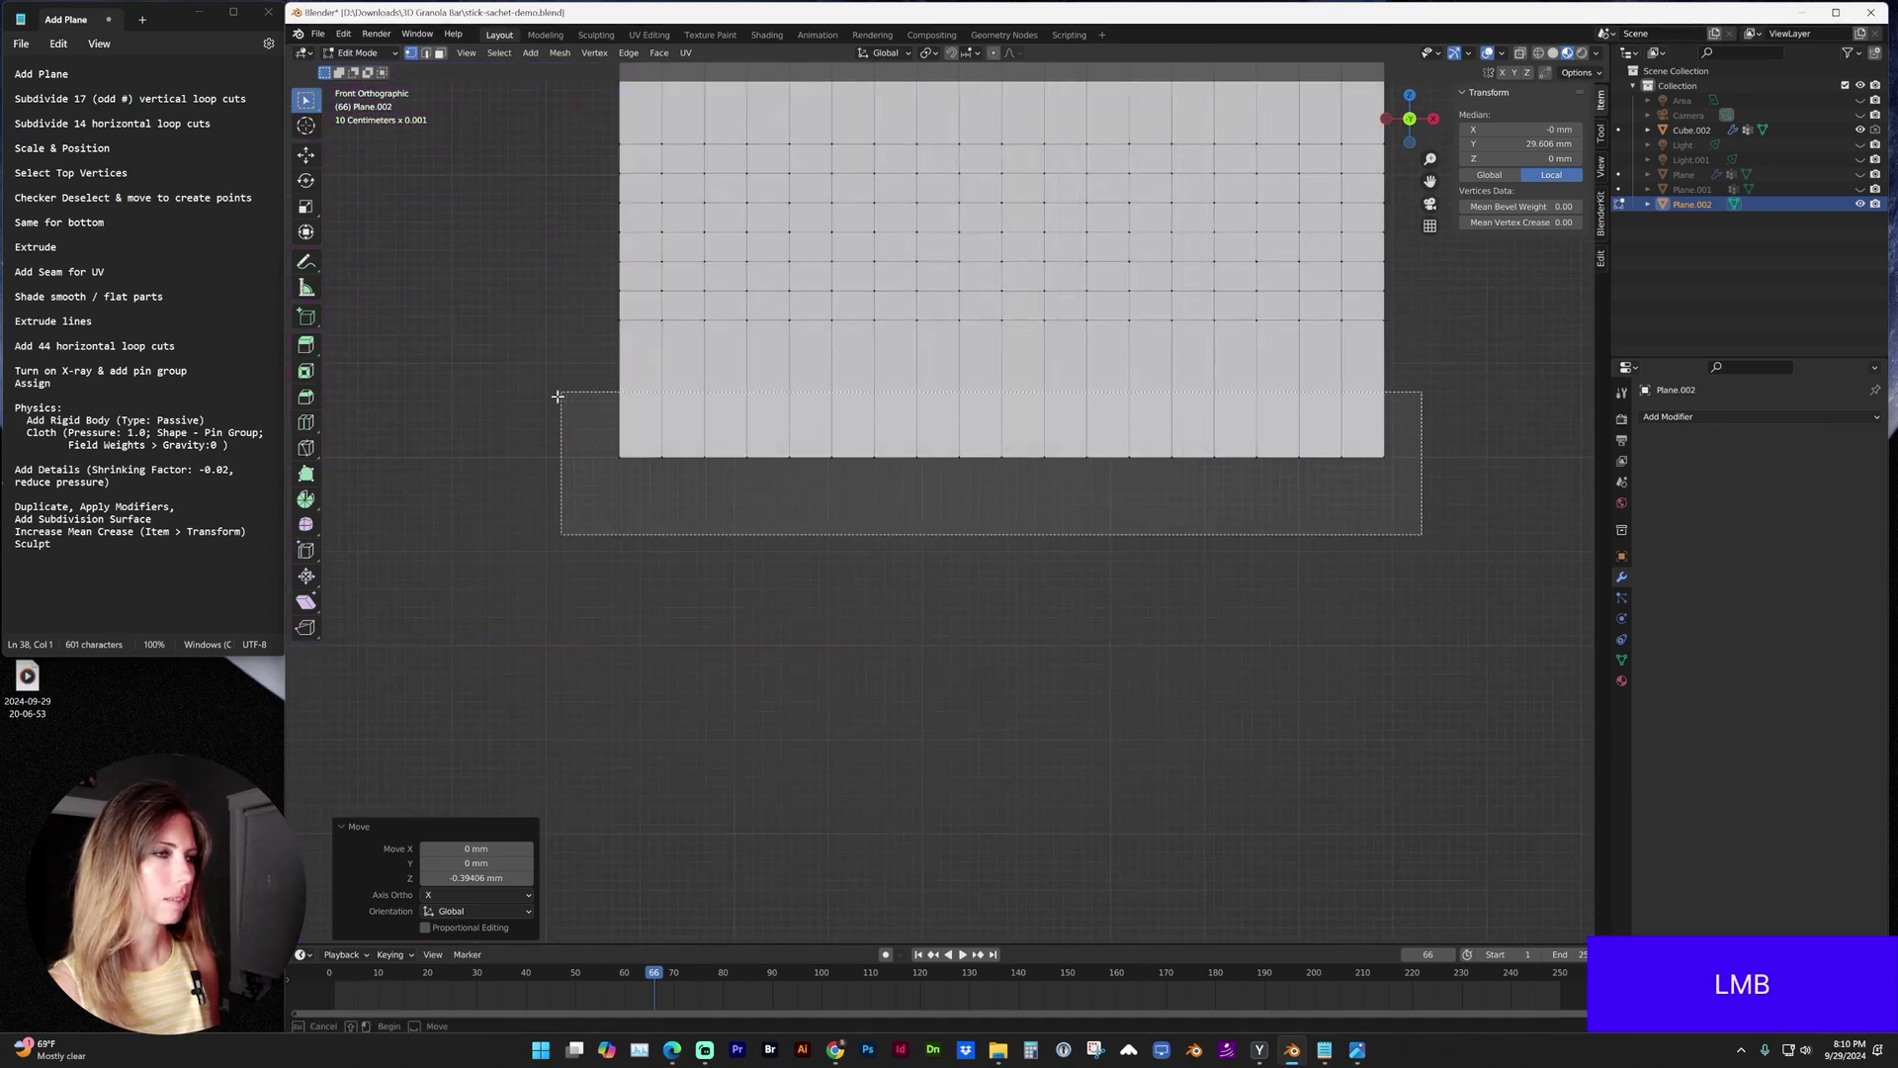
pyautogui.click(503, 53)
pyautogui.click(541, 187)
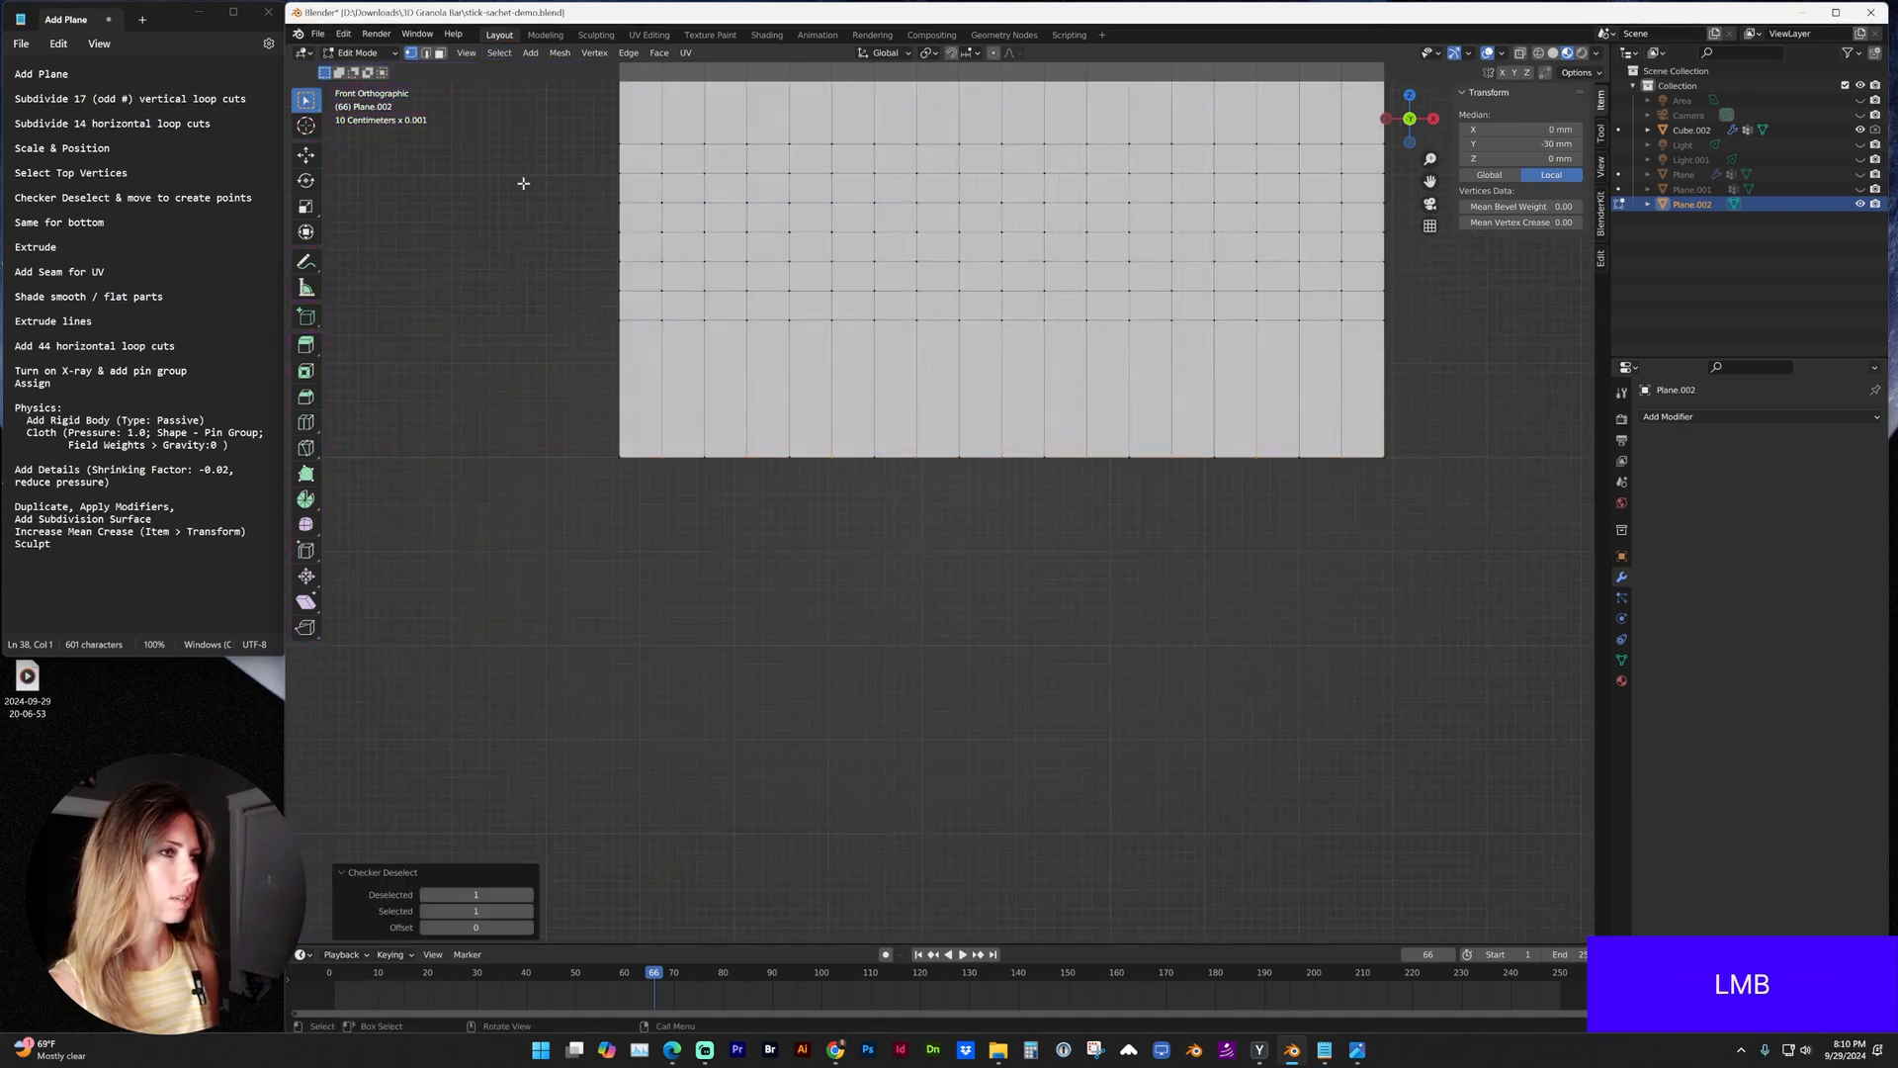
pyautogui.press('g')
pyautogui.press('z')
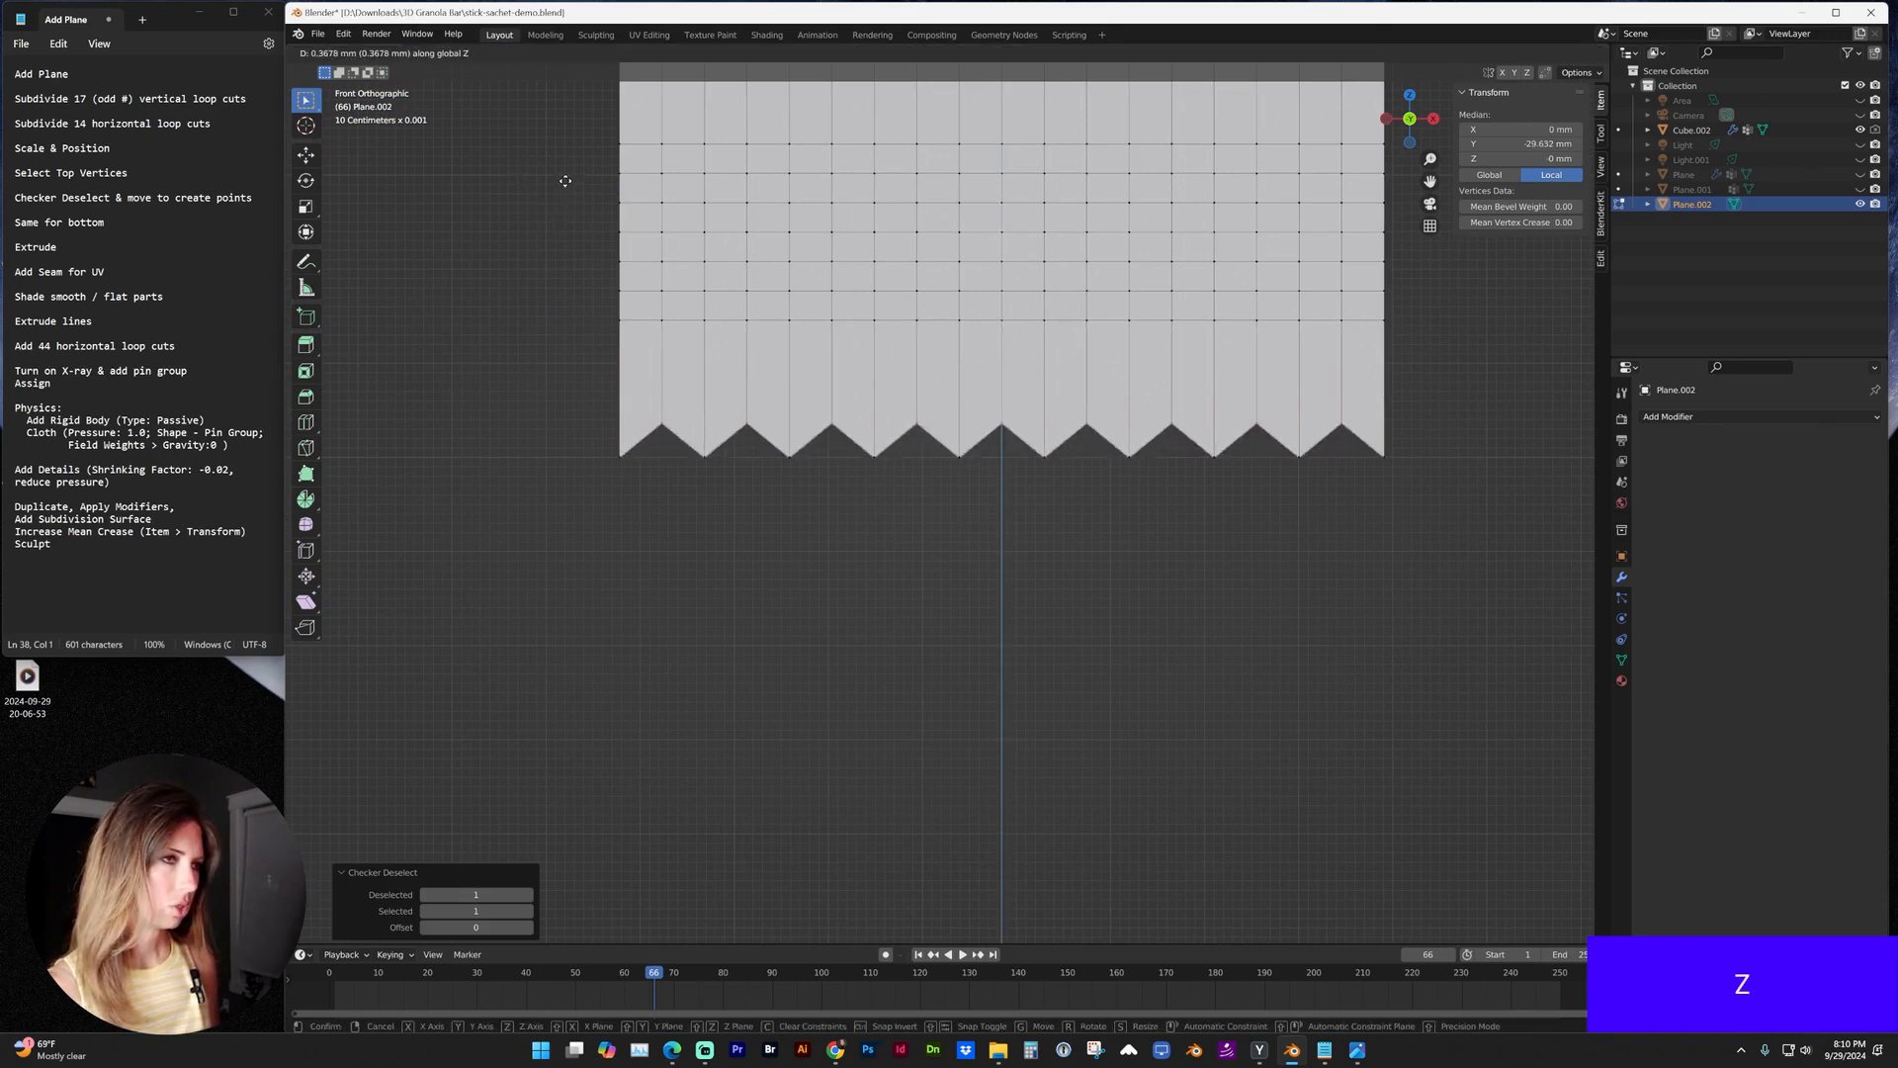
pyautogui.click(563, 182)
pyautogui.scroll(-4, 638, 326)
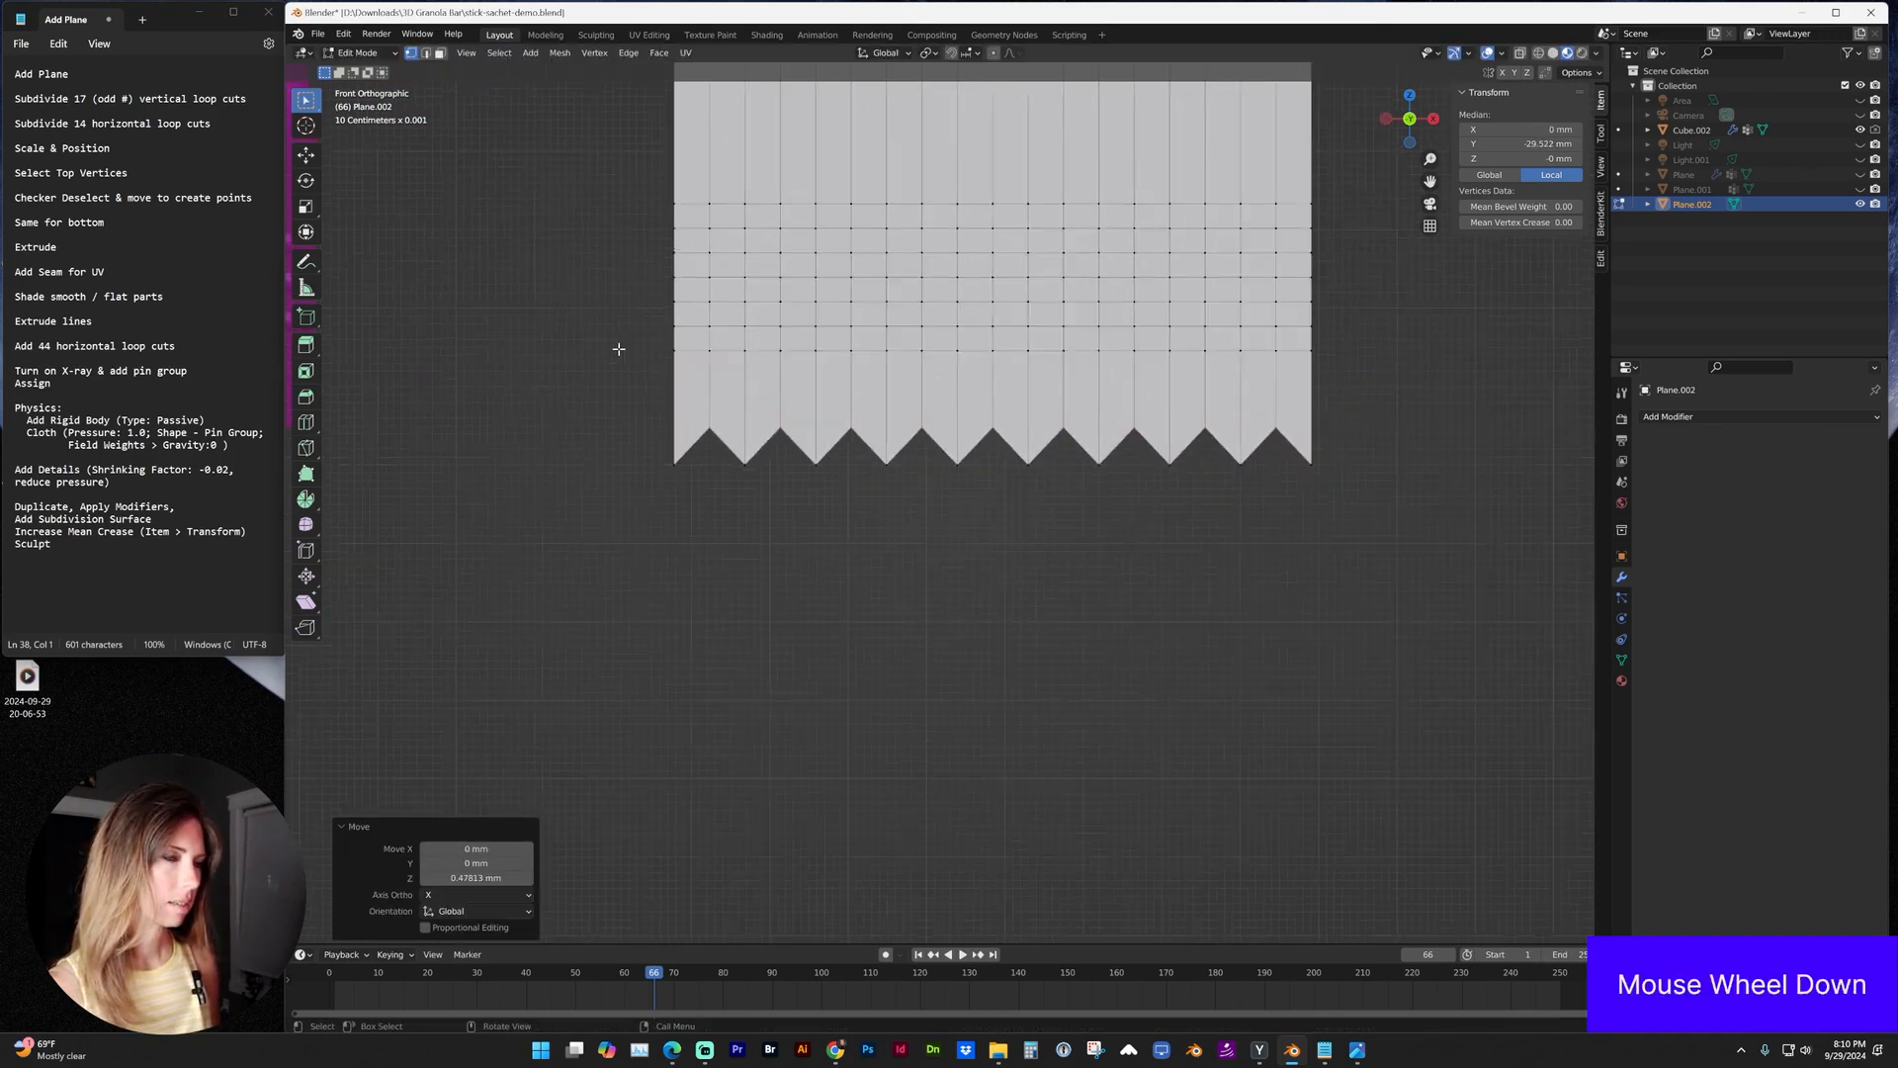
pyautogui.scroll(-3, 889, 370)
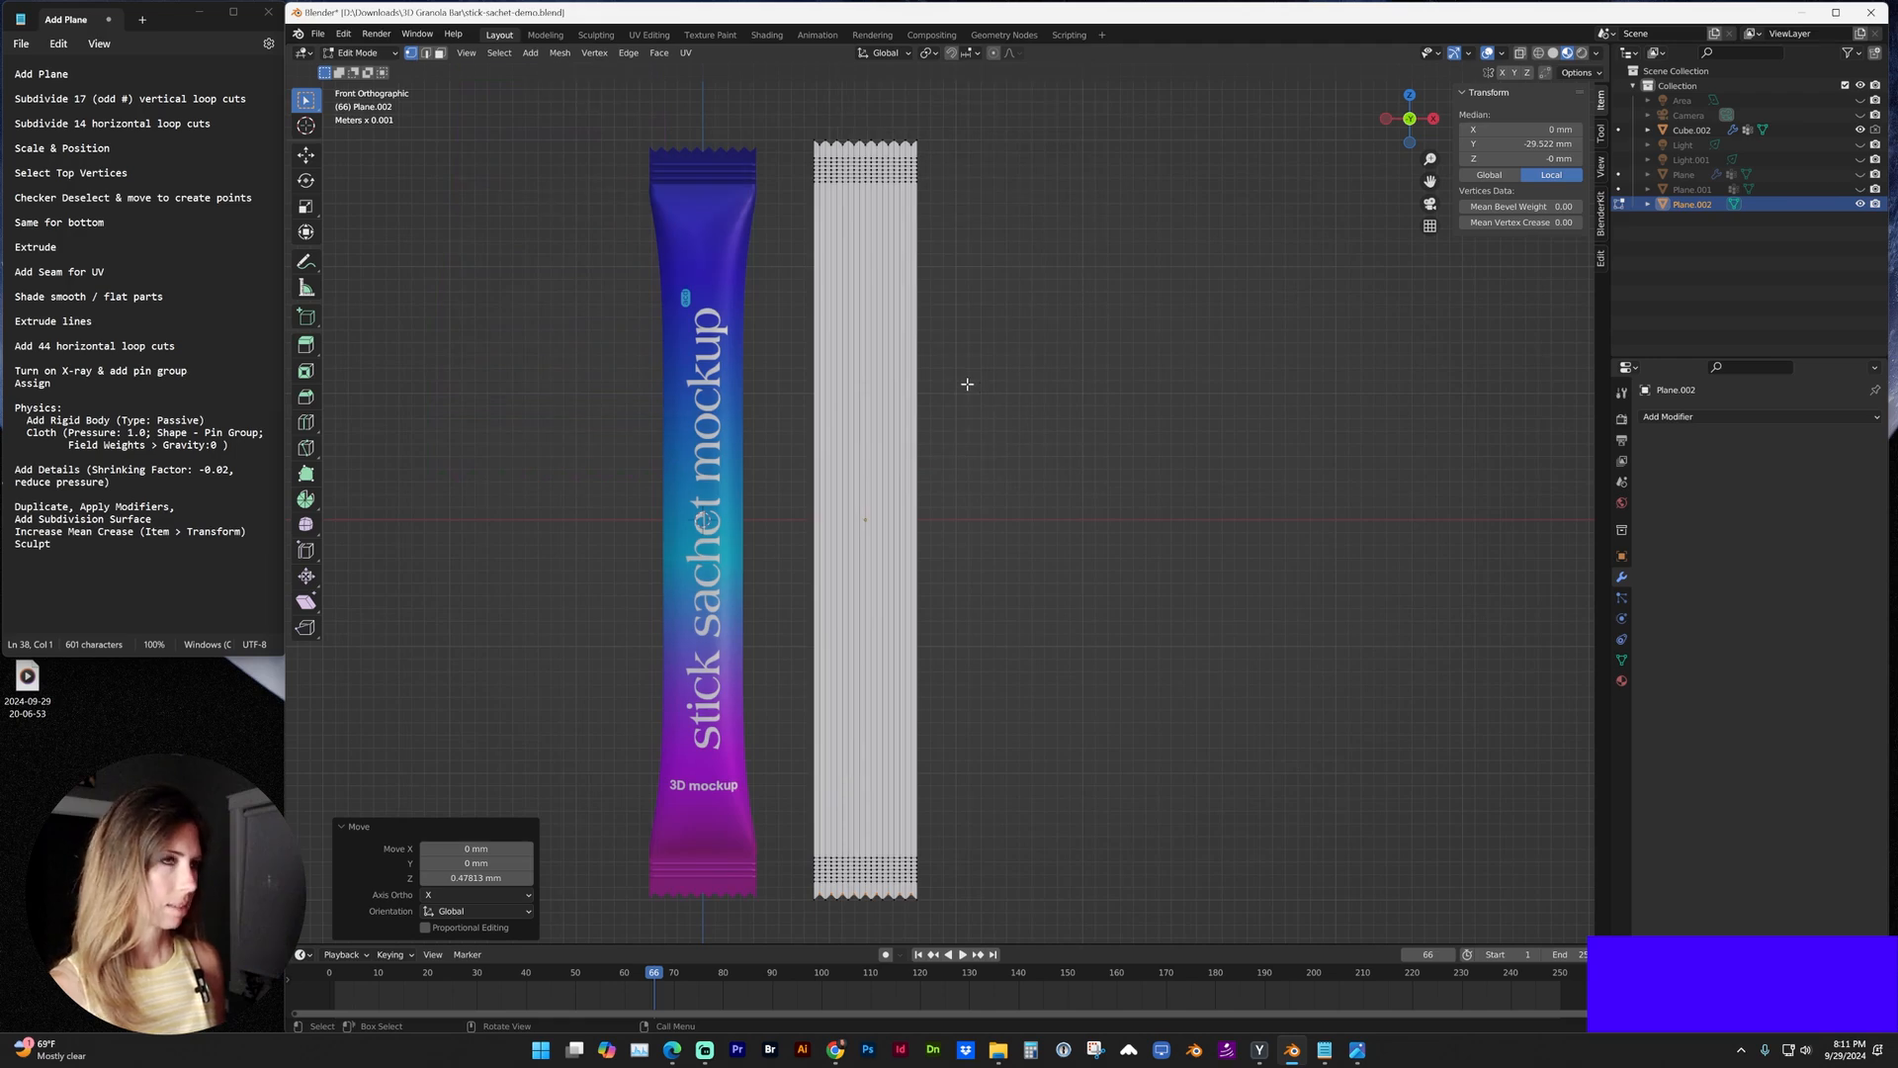
# Select the whole mesh and extrude it from the side view to give the crimped plane a slight thickness.
pyautogui.press('a')
pyautogui.press('KP_3')
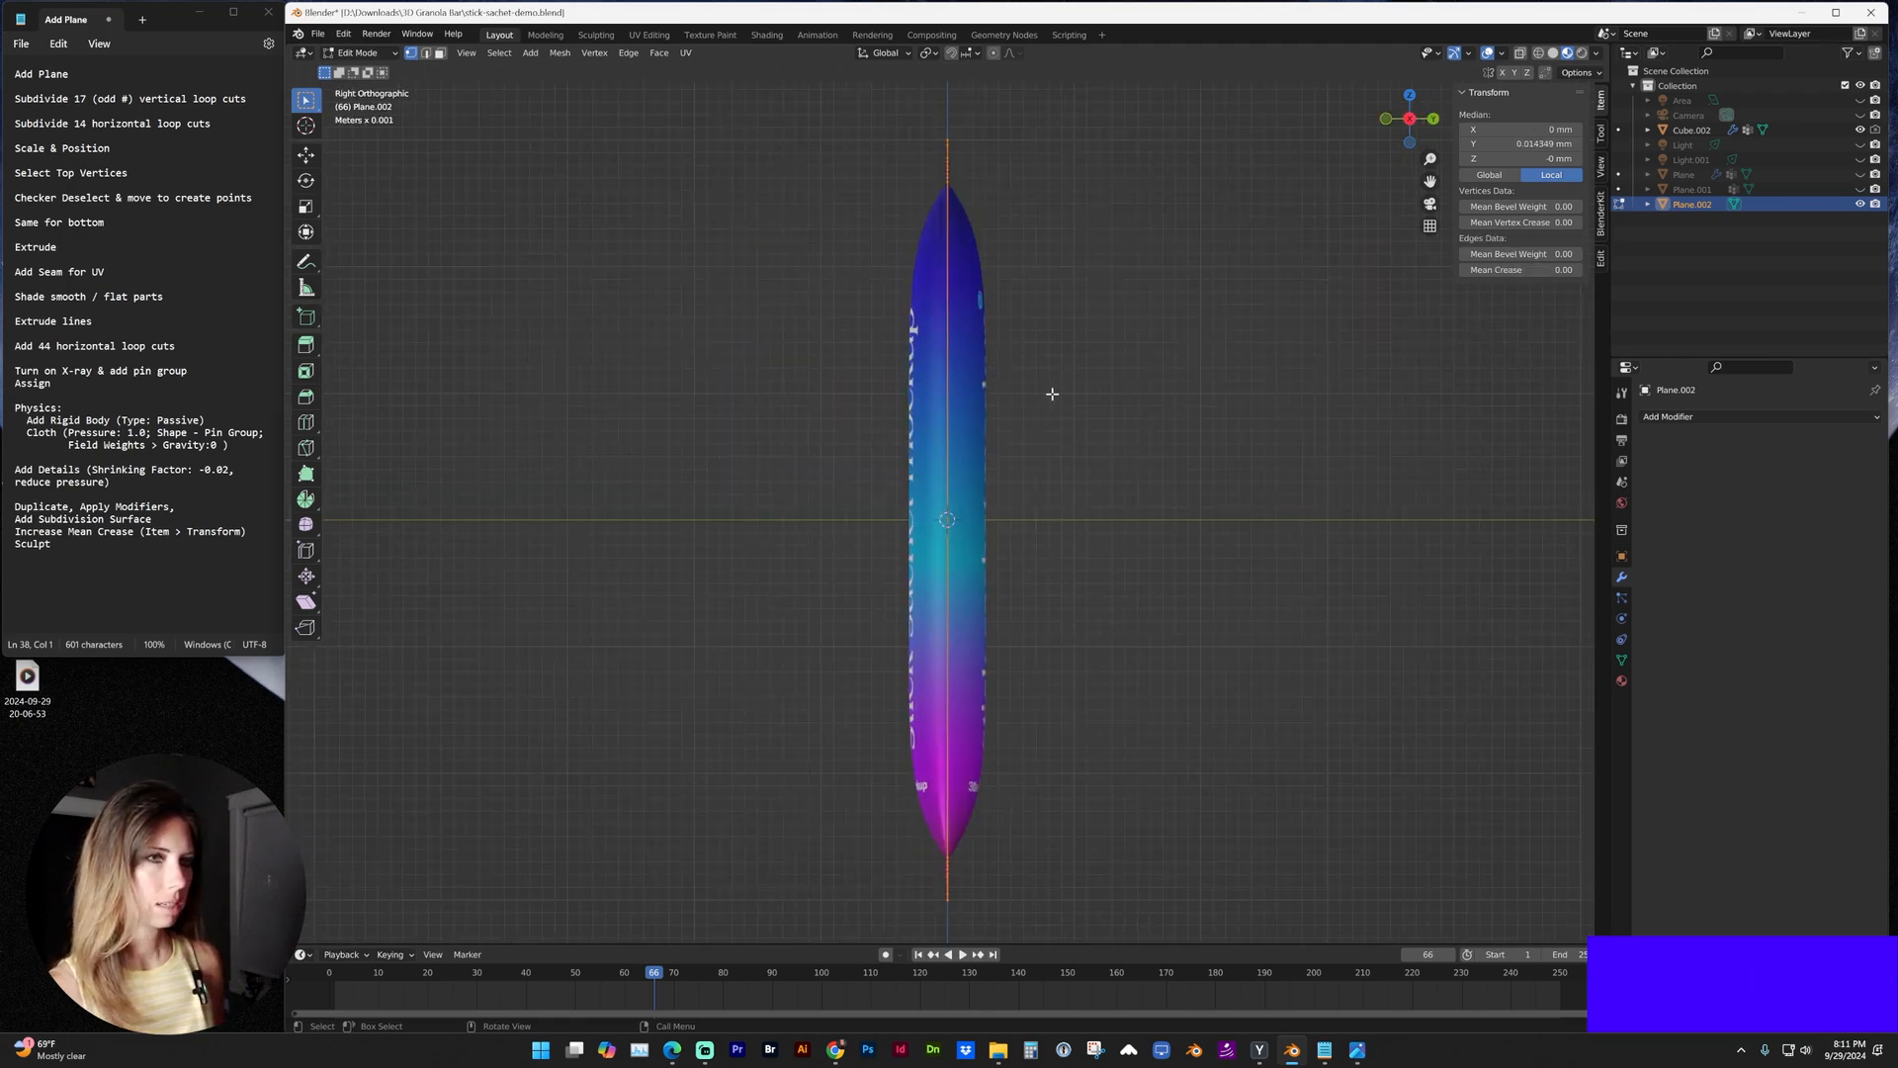
pyautogui.keyDown('shift'); pyautogui.moveTo(1062, 391); pyautogui.dragTo(1039, 432, button='middle'); pyautogui.keyUp('shift')
pyautogui.scroll(2, 1039, 432)
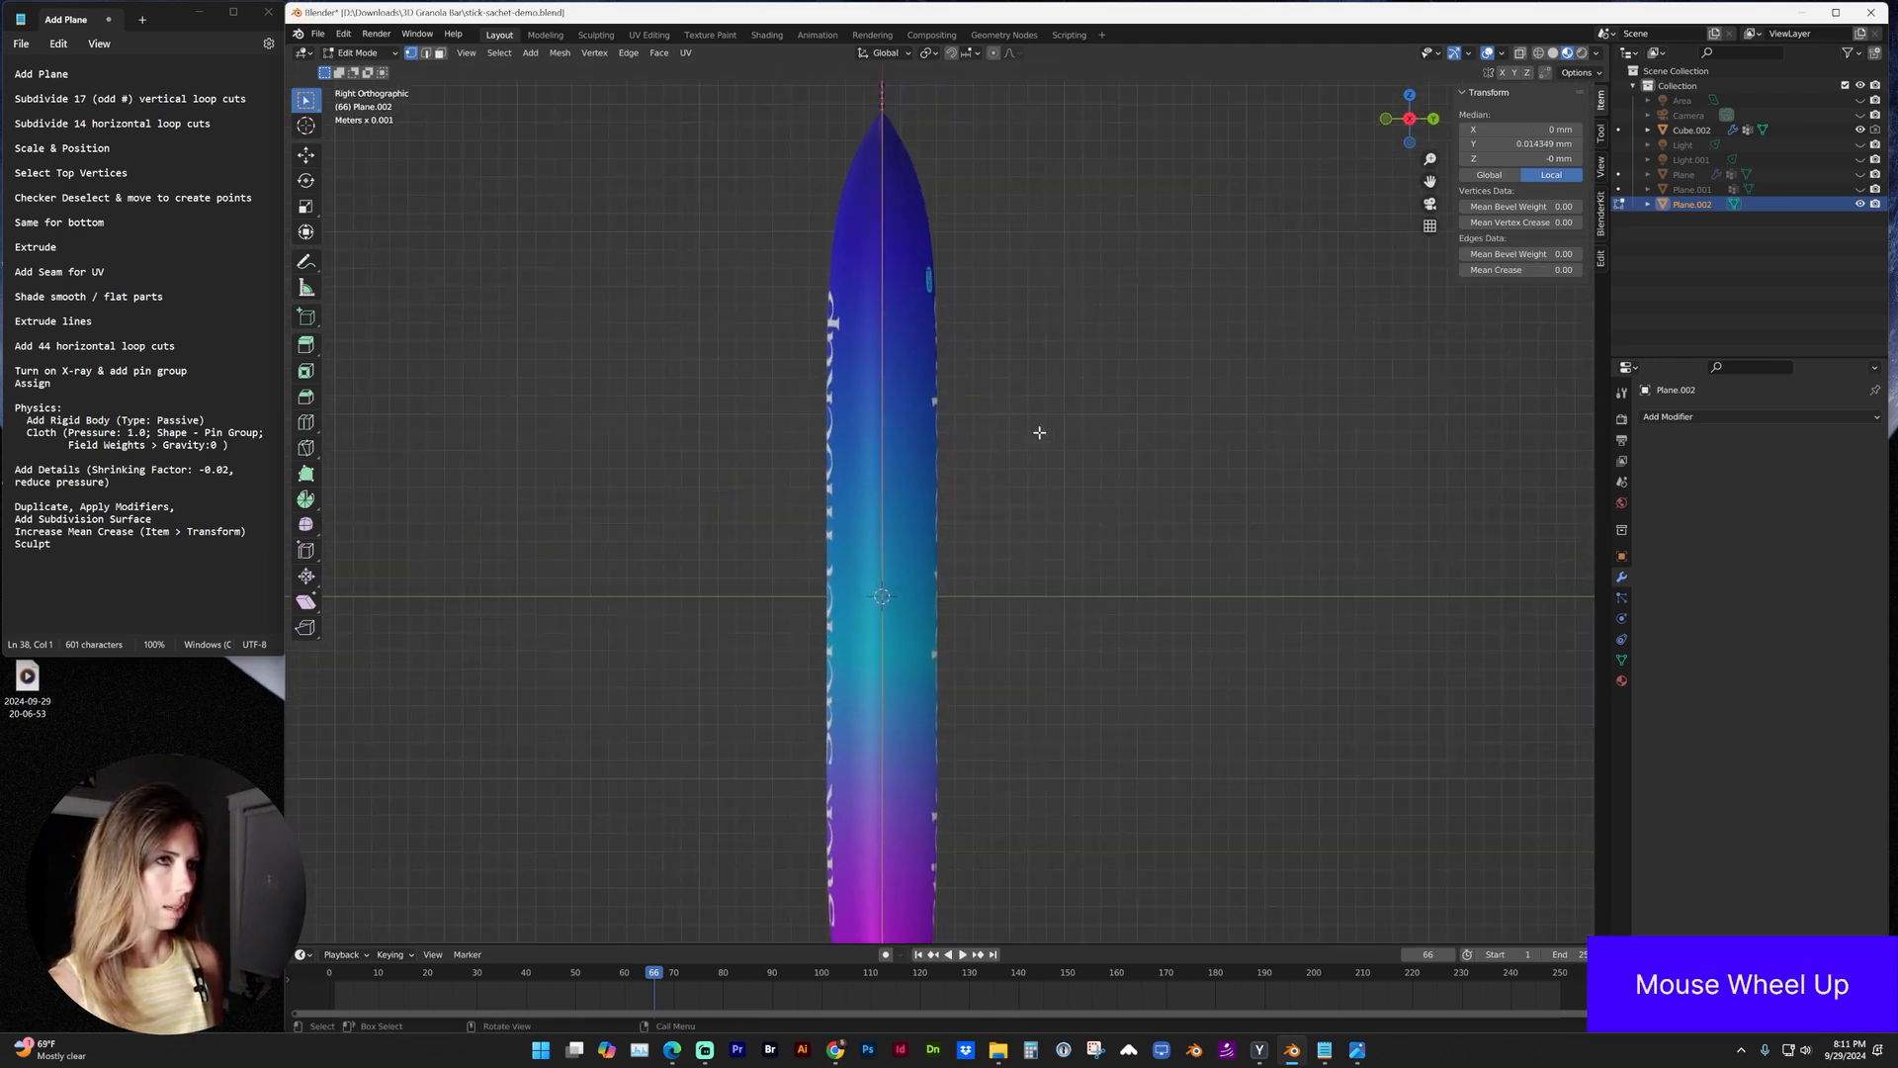
pyautogui.press('e')
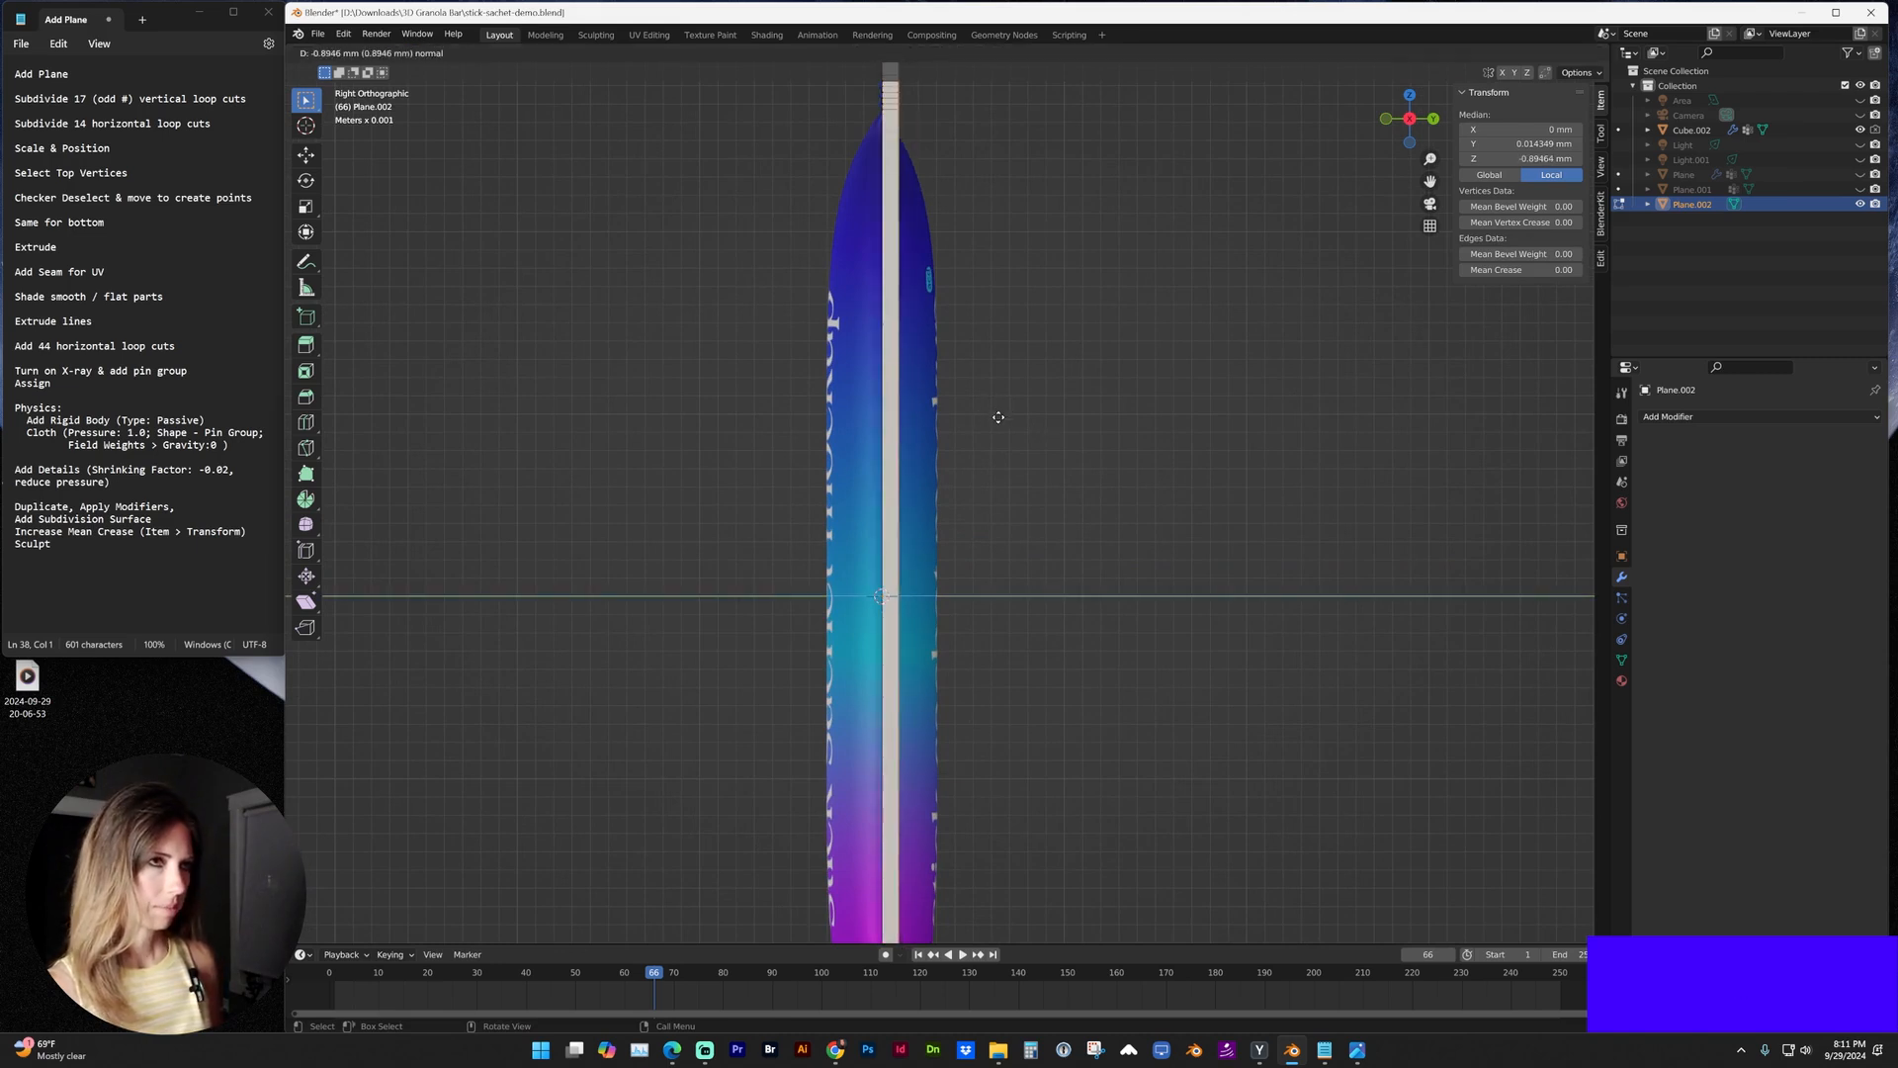
pyautogui.click(1012, 410)
pyautogui.moveTo(1011, 411)
pyautogui.mouseDown(button='middle')
pyautogui.moveTo(1105, 288)
pyautogui.moveTo(987, 456)
pyautogui.mouseUp(button='middle')
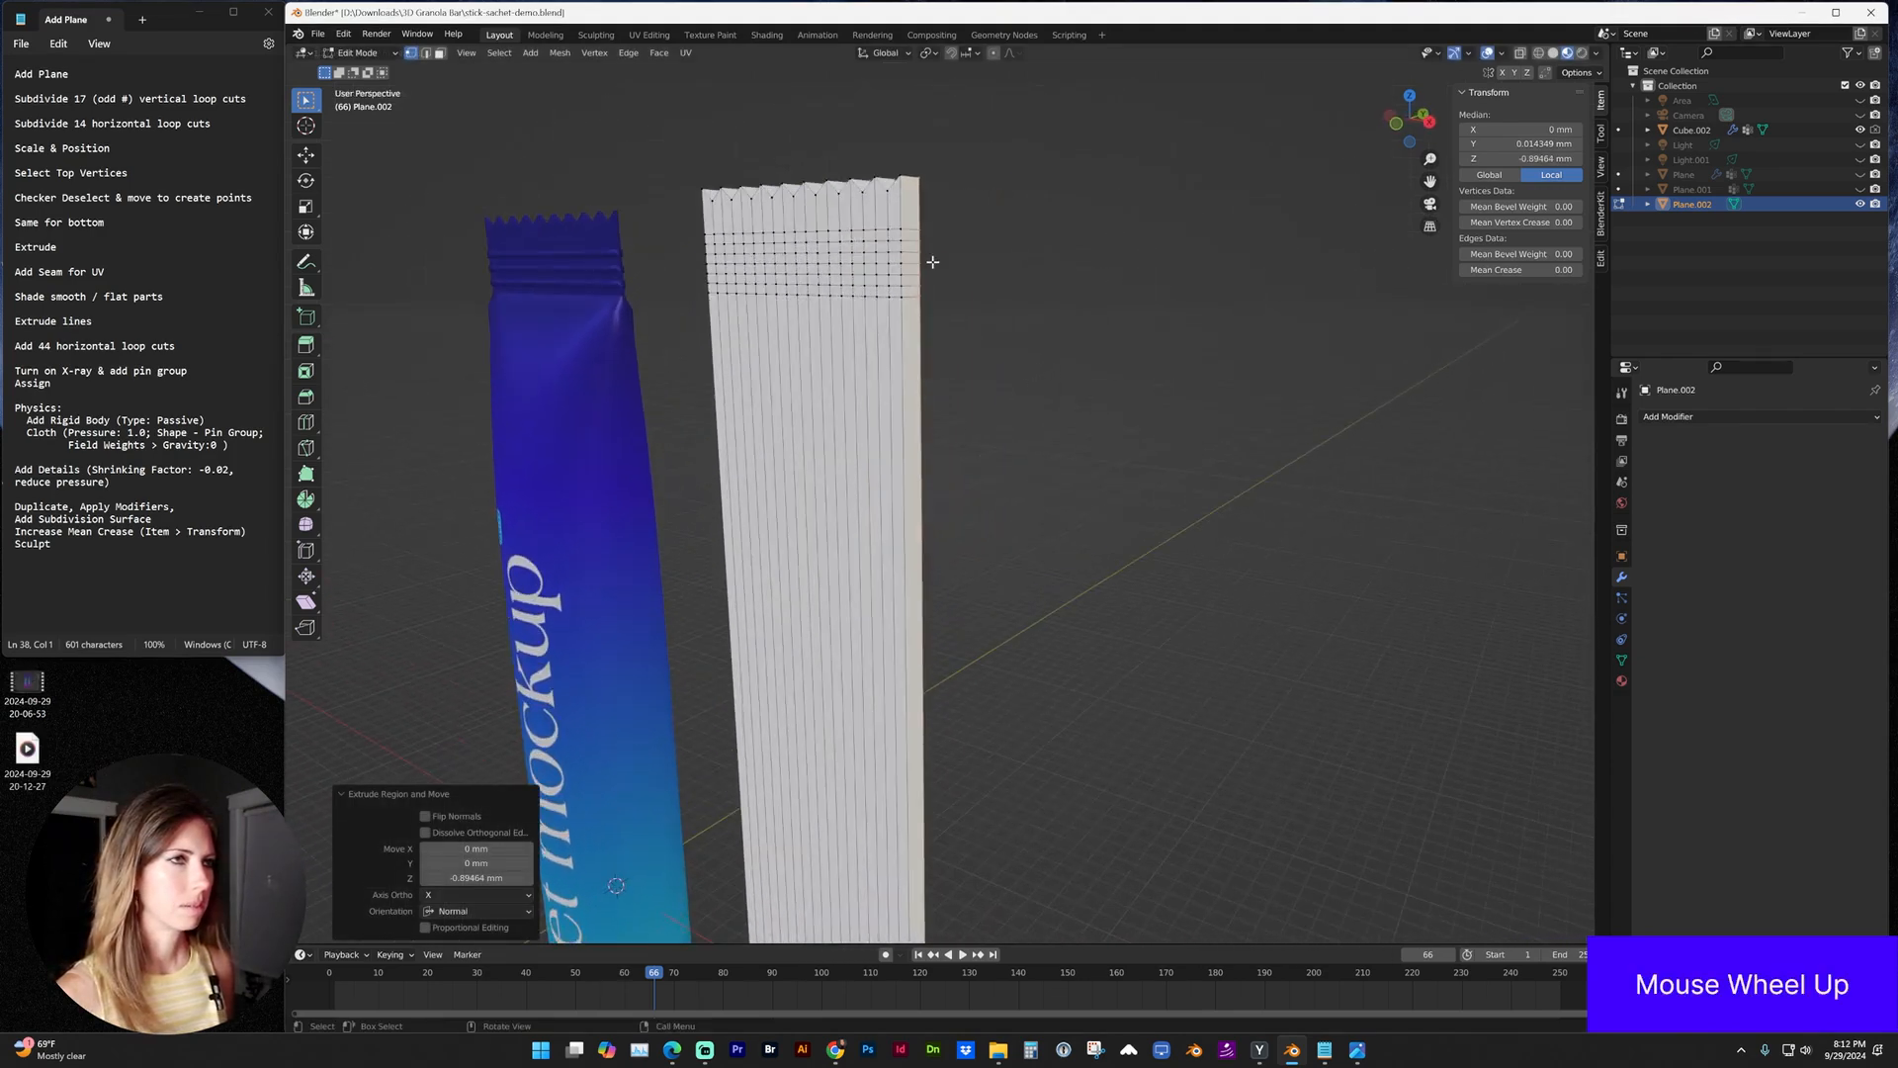
pyautogui.scroll(2, 615, 886)
# Add an edge loop to the thickened mesh and mark its side edge as a UV seam.
pyautogui.hotkey('ctrl', 'r')
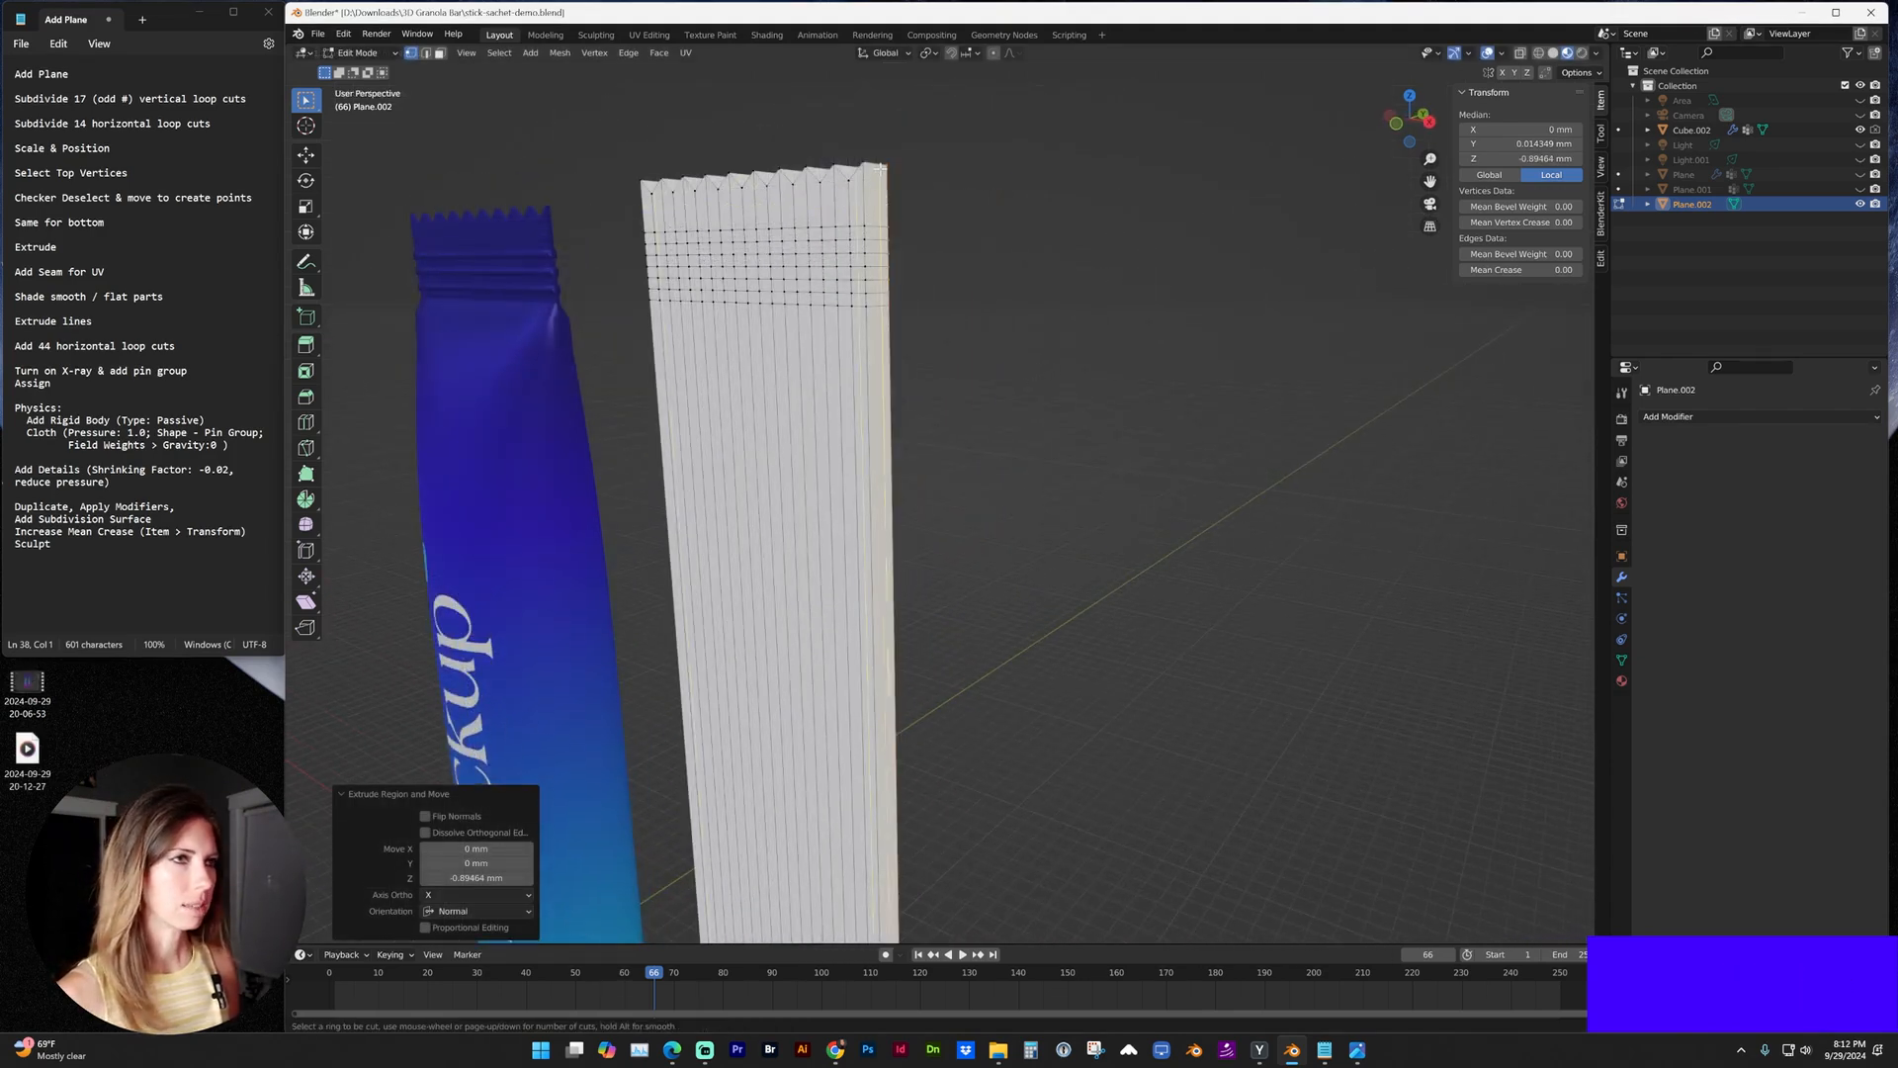
pyautogui.click(879, 160)
pyautogui.moveTo(890, 445); pyautogui.dragTo(742, 445, button='middle')
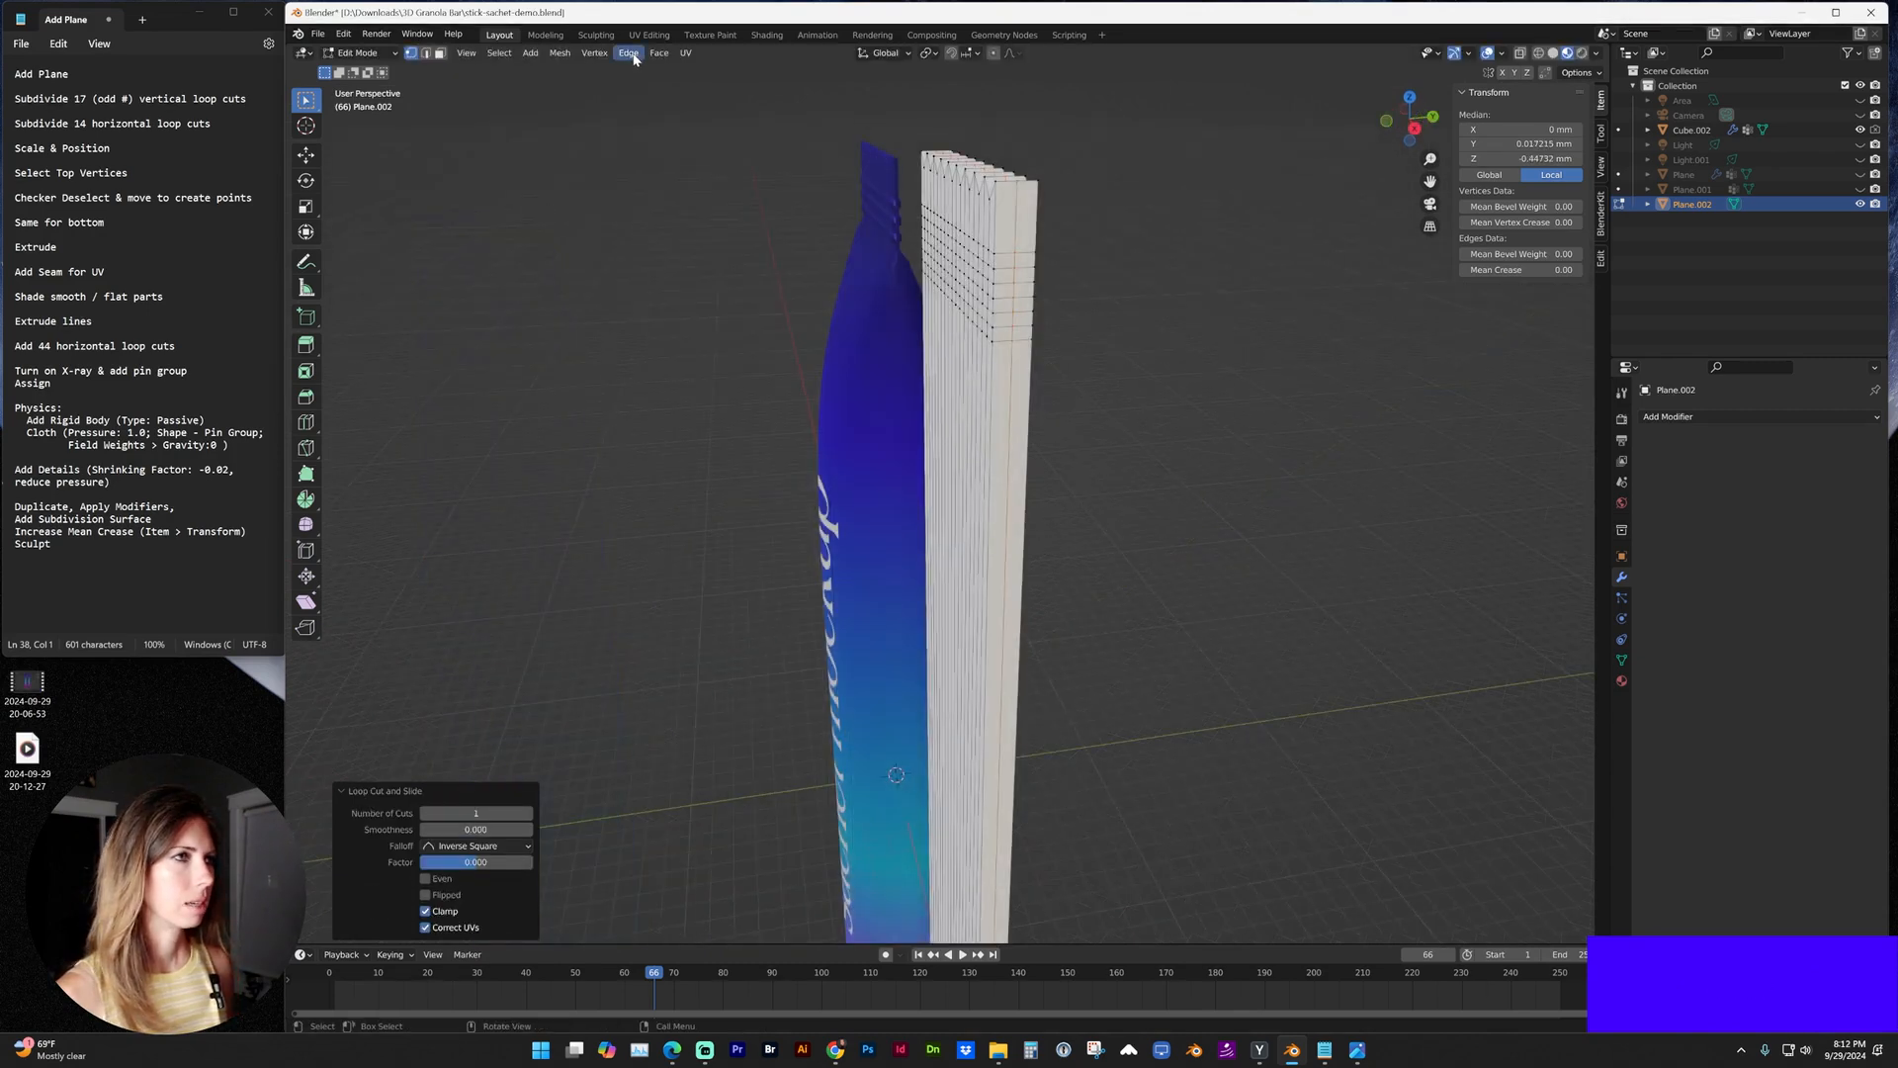
pyautogui.click(634, 58)
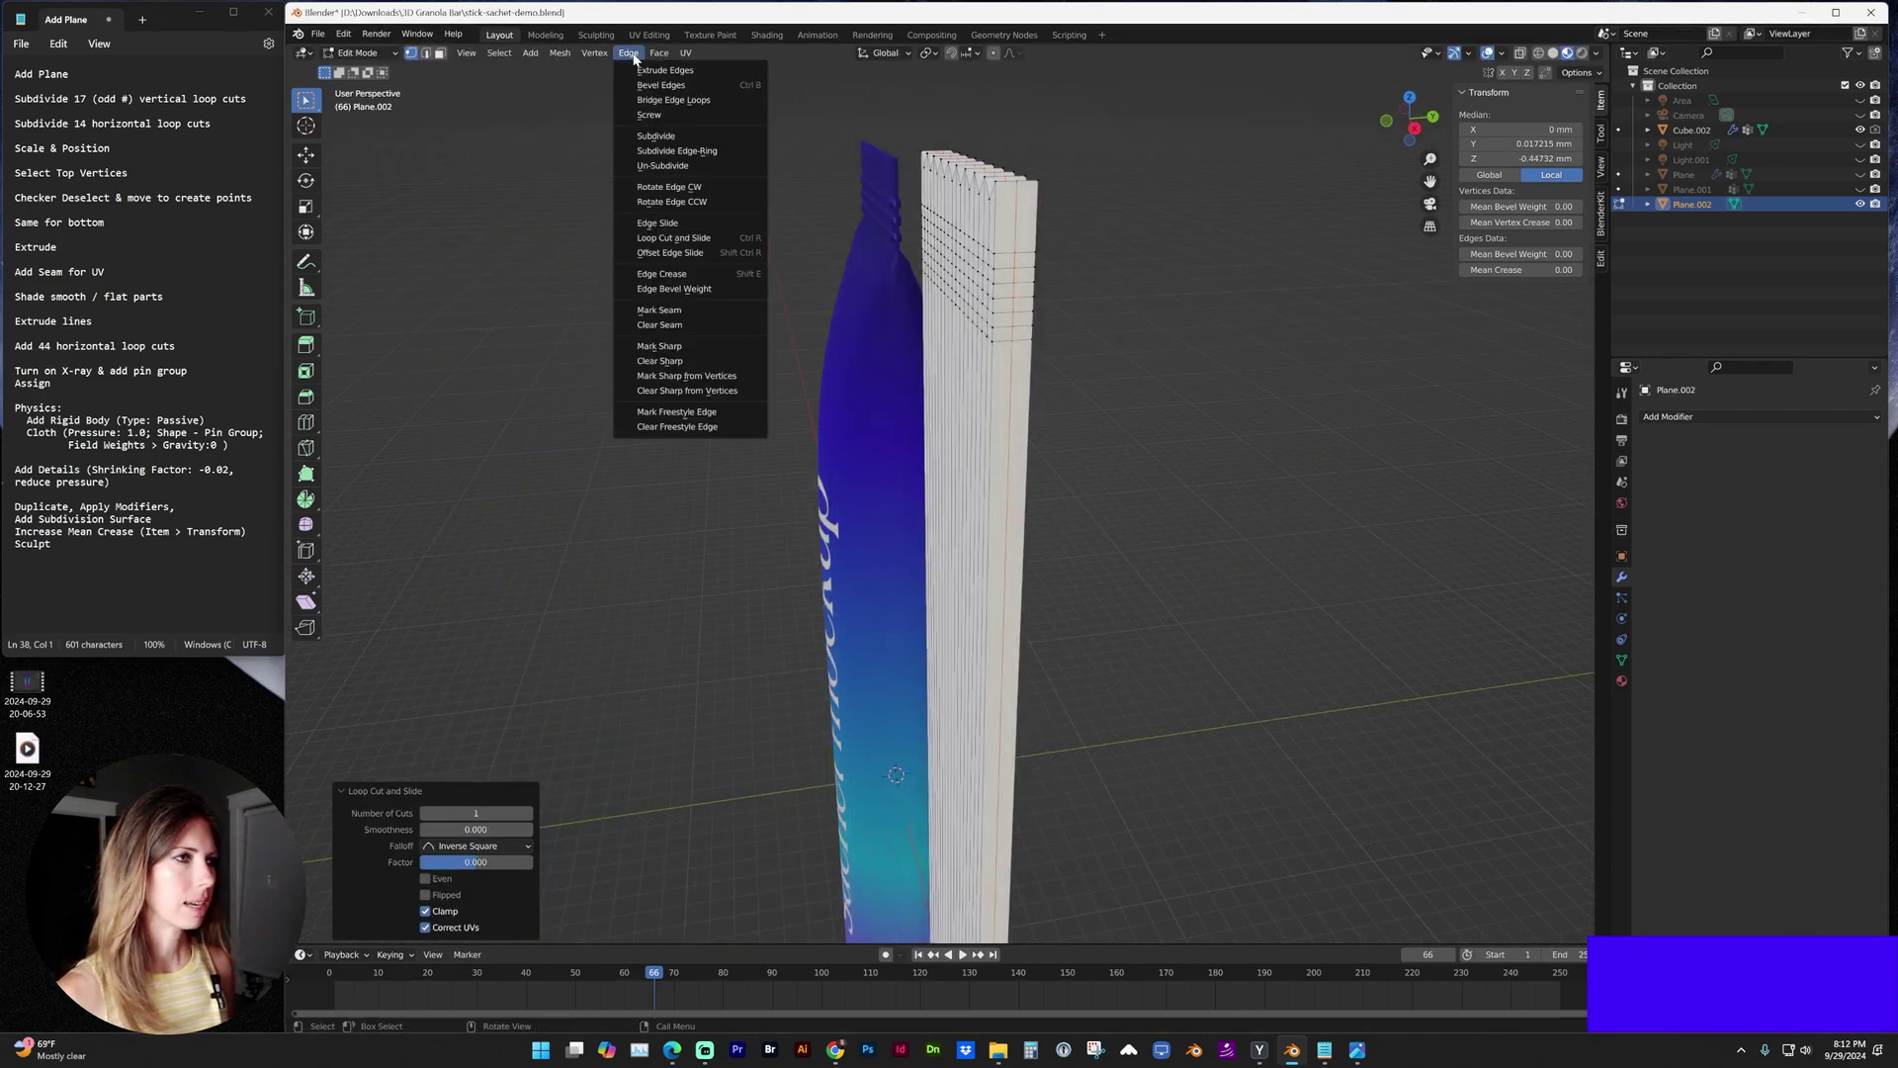
pyautogui.click(659, 309)
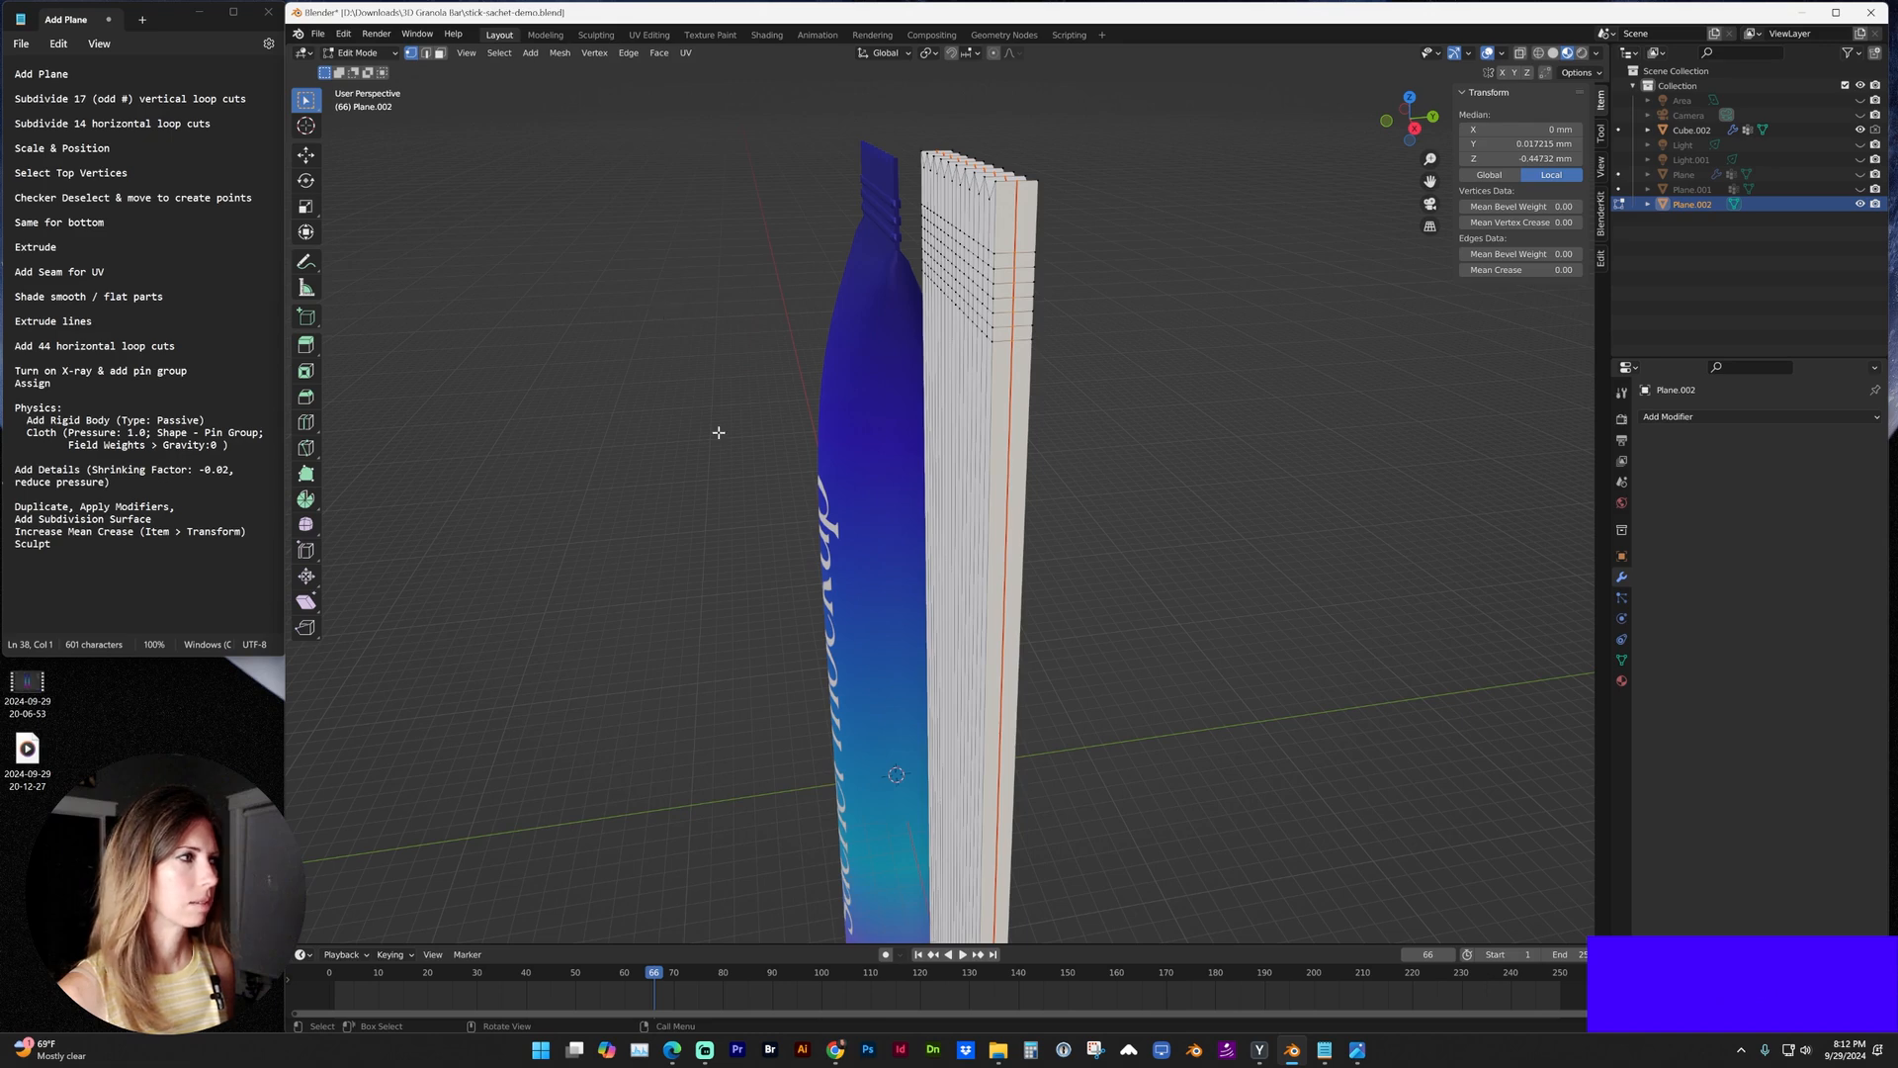
# Select the entire mesh, apply an option from the Face menu and return to the front view.
pyautogui.press('a')
pyautogui.click(684, 54)
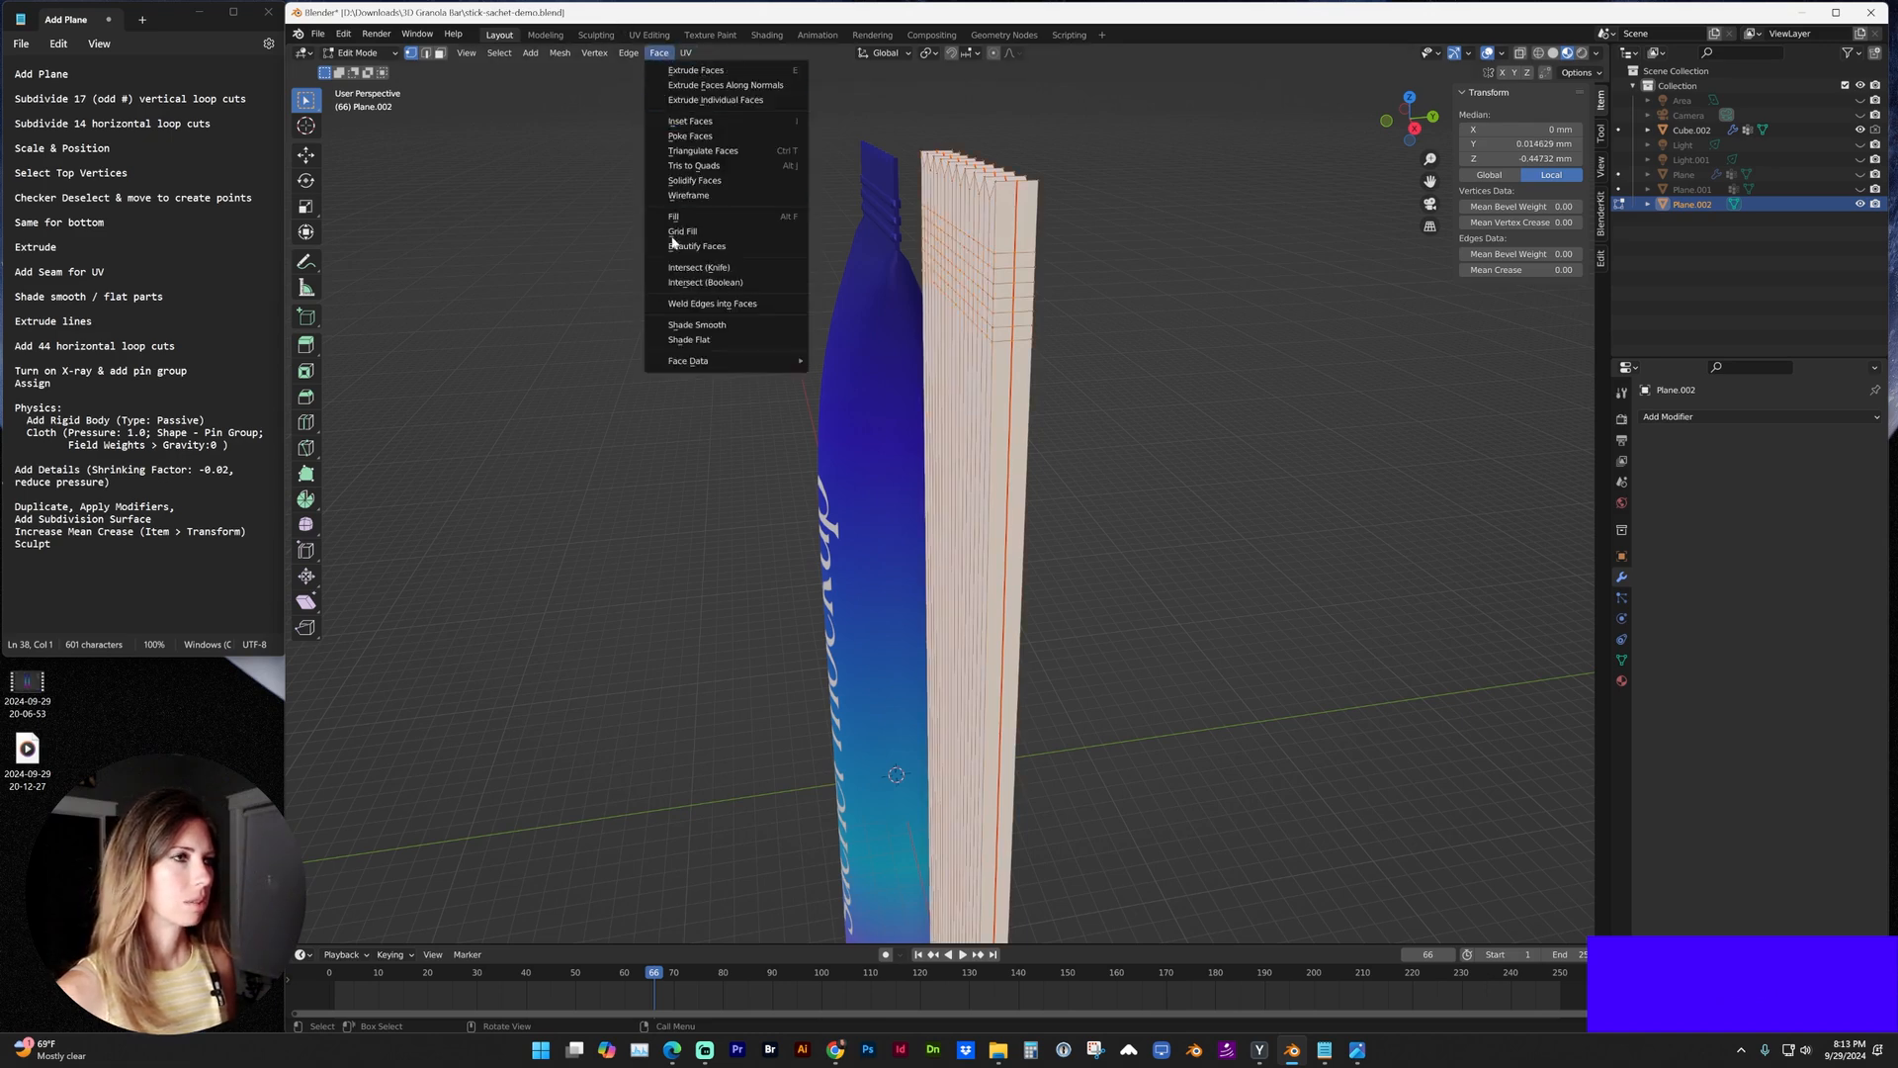
pyautogui.click(692, 330)
pyautogui.moveTo(1102, 340)
pyautogui.mouseDown(button='middle')
pyautogui.moveTo(623, 357)
pyautogui.moveTo(579, 327)
pyautogui.moveTo(668, 333)
pyautogui.mouseUp(button='middle')
pyautogui.scroll(-1, 571, 324)
pyautogui.press('KP_1')
# Select the bottom end's vertices through the mesh in side view with X-ray enabled.
pyautogui.click(606, 224)
pyautogui.moveTo(605, 223); pyautogui.dragTo(1076, 412)
pyautogui.keyDown('shift'); pyautogui.moveTo(1076, 413); pyautogui.dragTo(1049, 448, button='middle'); pyautogui.keyUp('shift')
pyautogui.click(1049, 448)
pyautogui.press('KP_3')
pyautogui.scroll(1, 1061, 375)
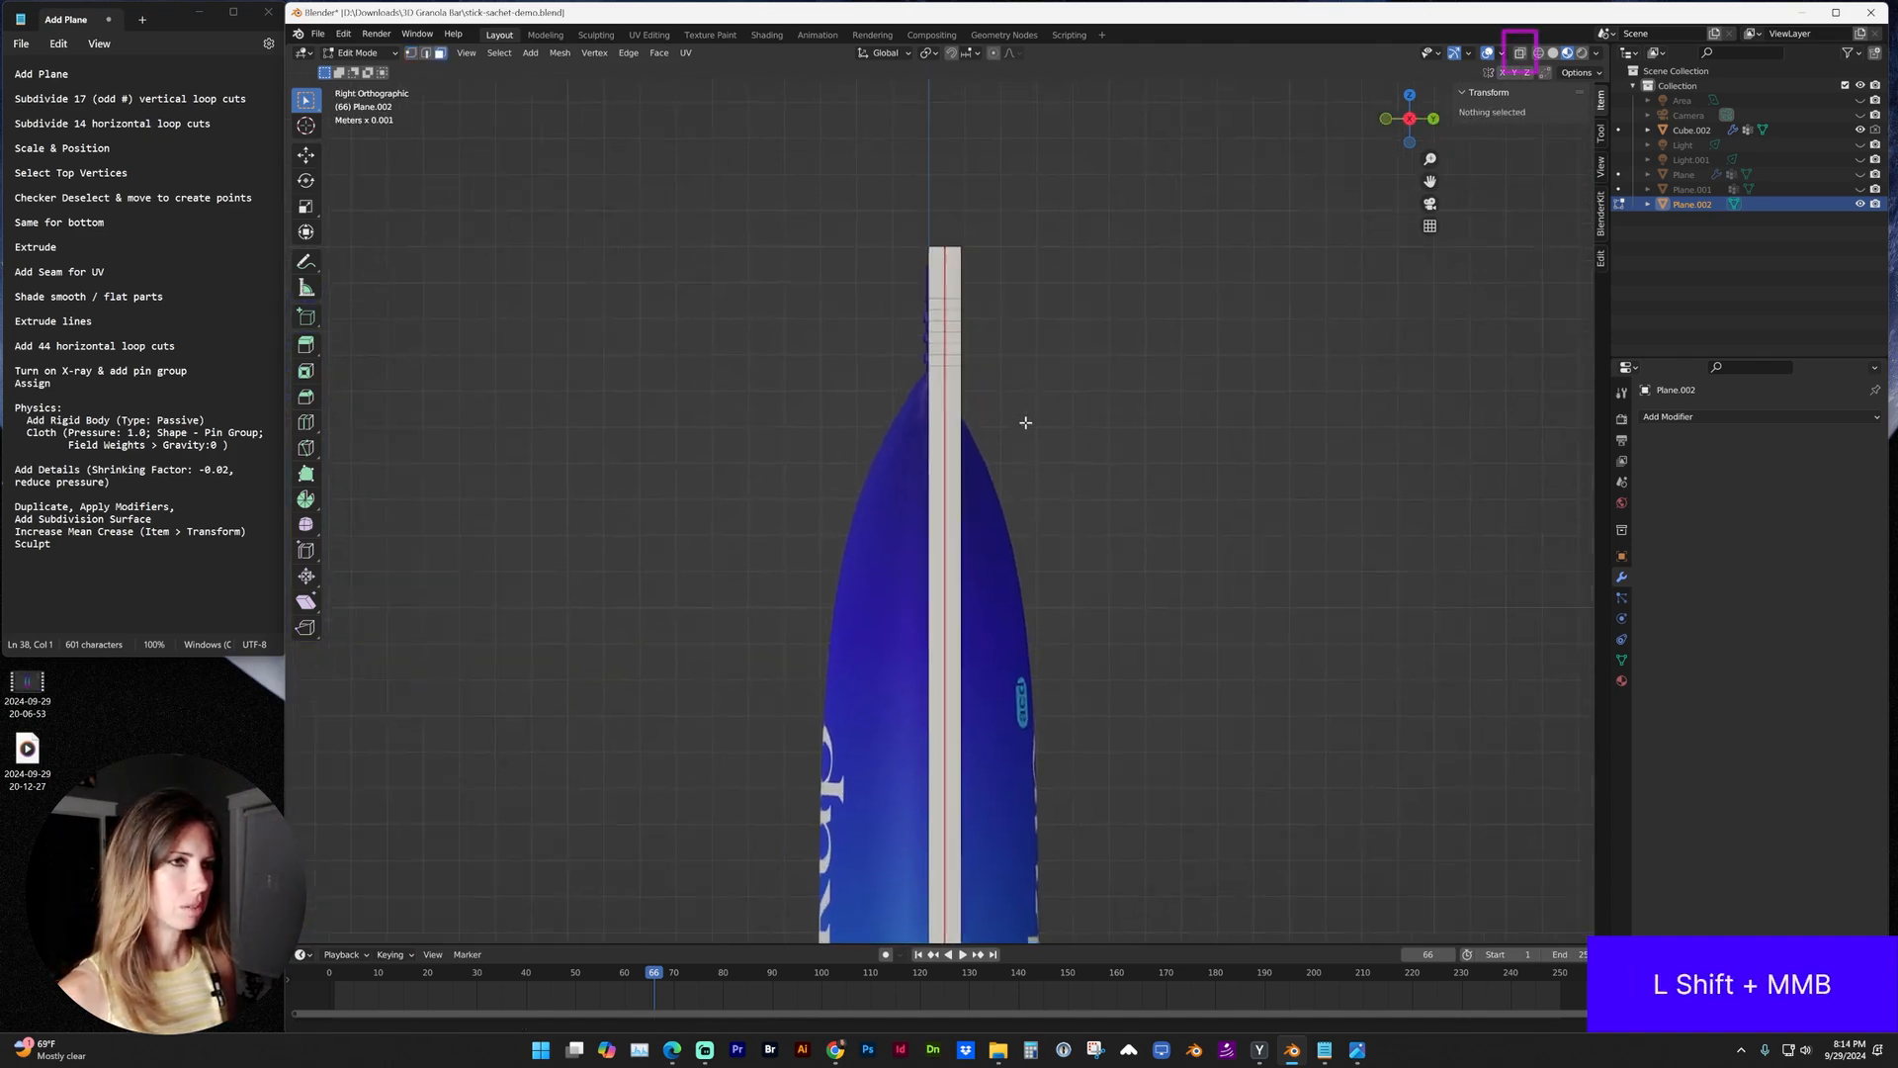
pyautogui.keyDown('shift'); pyautogui.moveTo(1060, 375); pyautogui.dragTo(1001, 445, button='middle'); pyautogui.keyUp('shift')
pyautogui.hotkey('alt', 'z')
pyautogui.click(844, 257)
pyautogui.moveTo(832, 233); pyautogui.dragTo(1002, 396)
pyautogui.scroll(1, 1000, 396)
pyautogui.scroll(-2, 1023, 594)
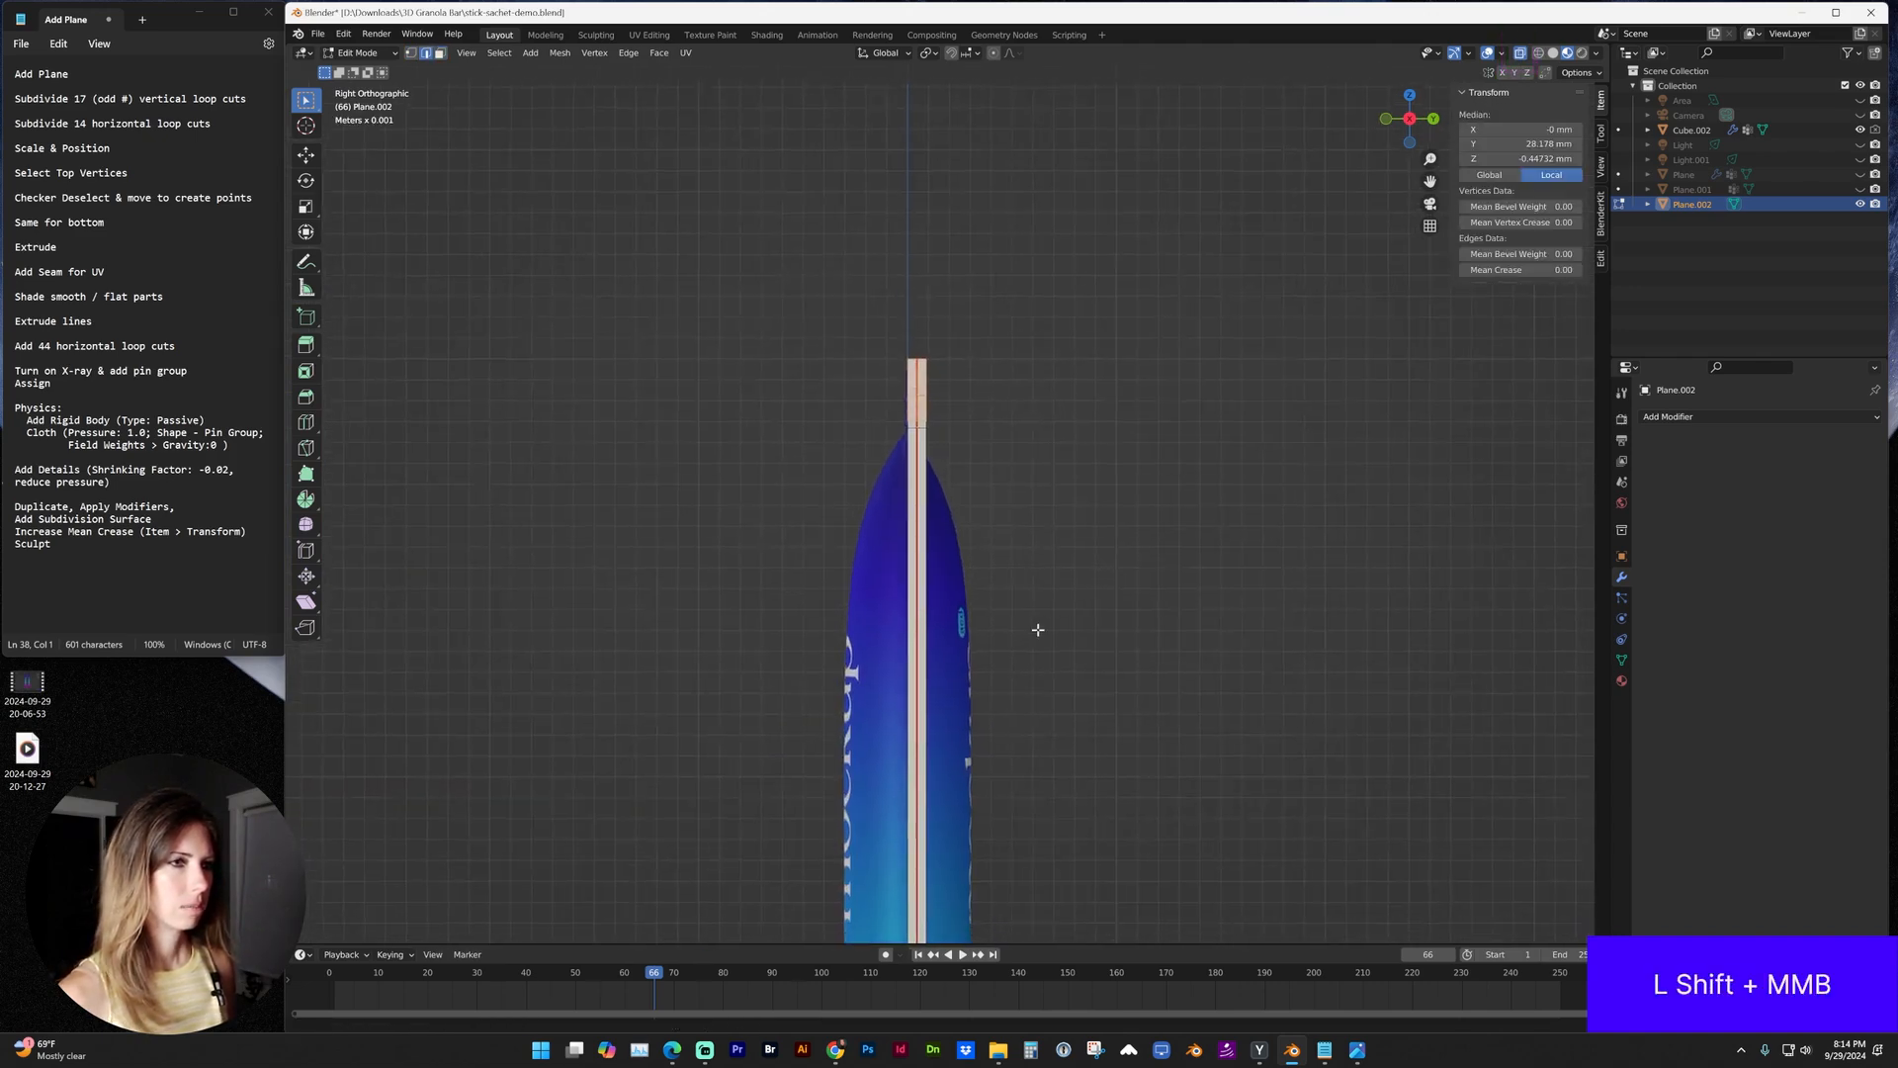
# Scale the selected bottom end along Y to about 0.228, flattening it into a thin strip.
pyautogui.keyDown('shift'); pyautogui.moveTo(1058, 765); pyautogui.dragTo(1016, 312, button='middle'); pyautogui.keyUp('shift')
pyautogui.moveTo(1016, 682)
pyautogui.keyDown('shift'); pyautogui.mouseDown(button='middle')
pyautogui.moveTo(997, 287)
pyautogui.moveTo(969, 568)
pyautogui.mouseUp(button='middle'); pyautogui.keyUp('shift')
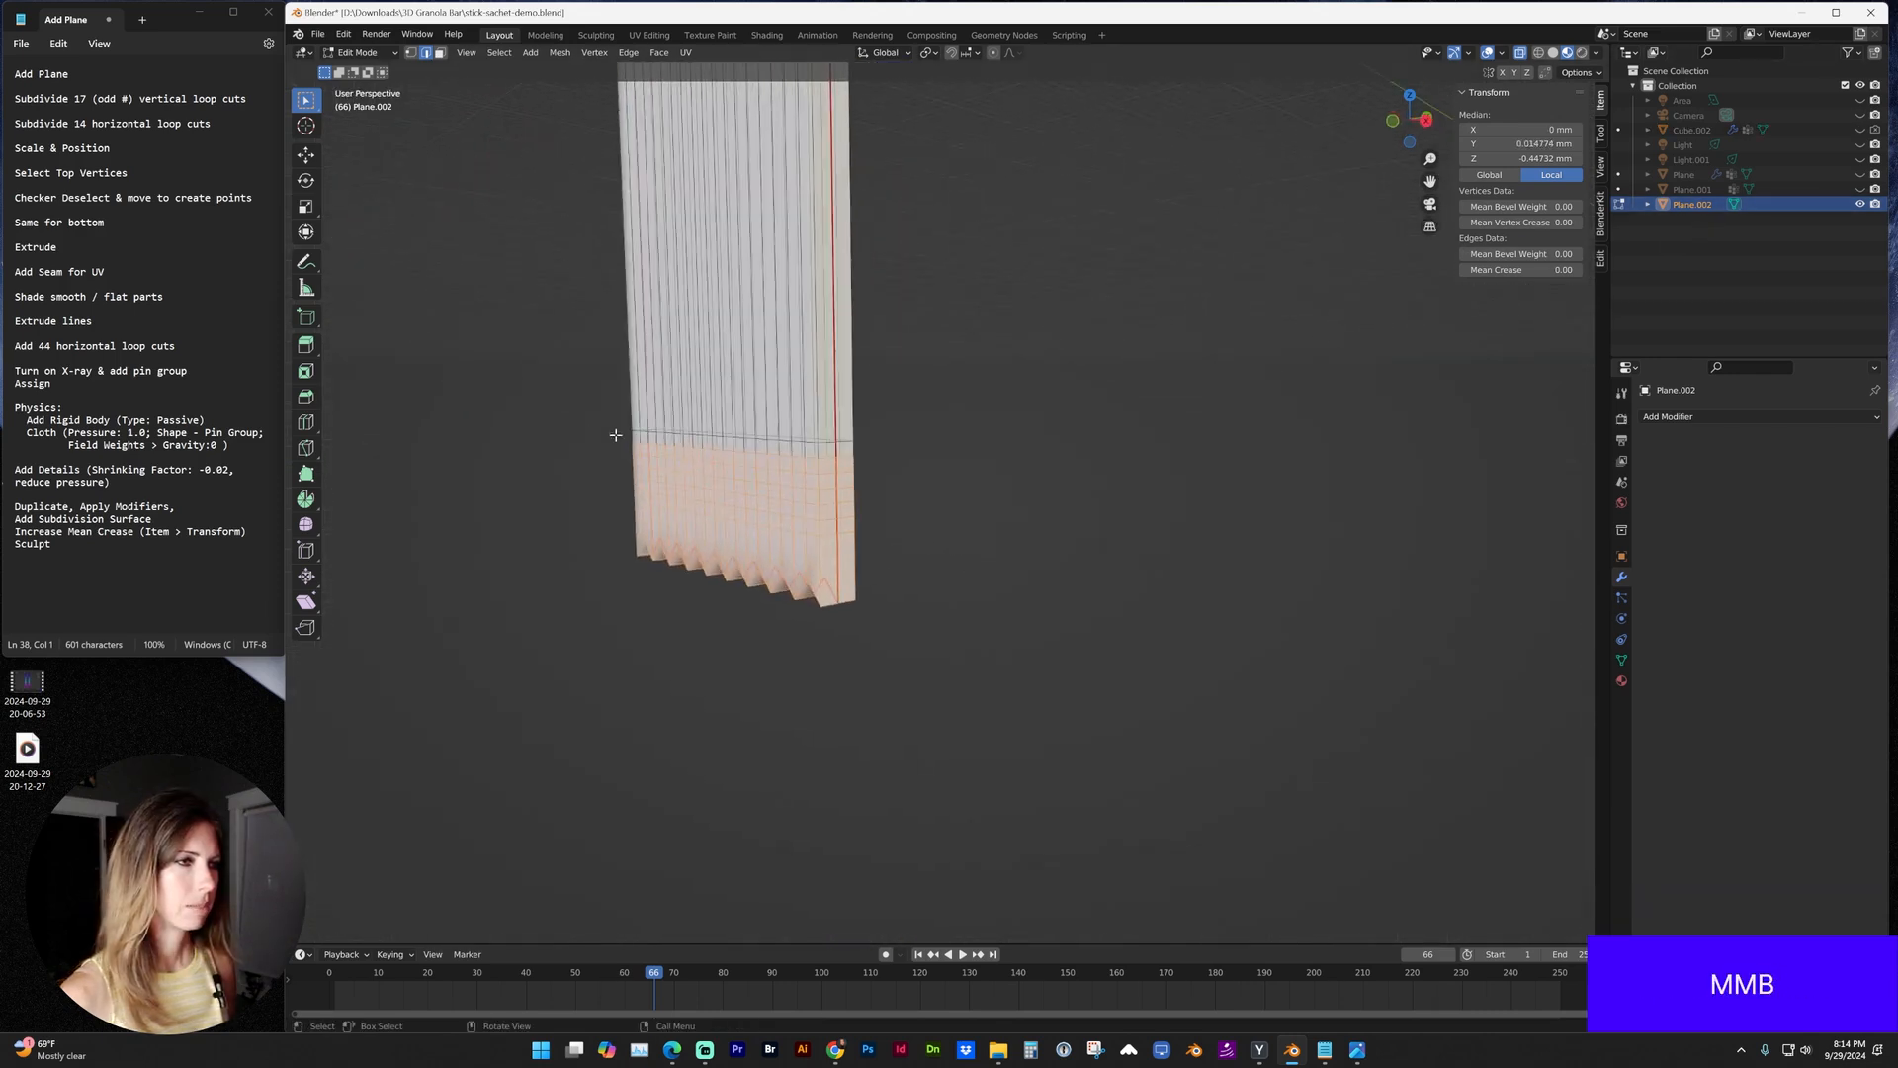
pyautogui.moveTo(972, 517); pyautogui.dragTo(914, 515, button='middle')
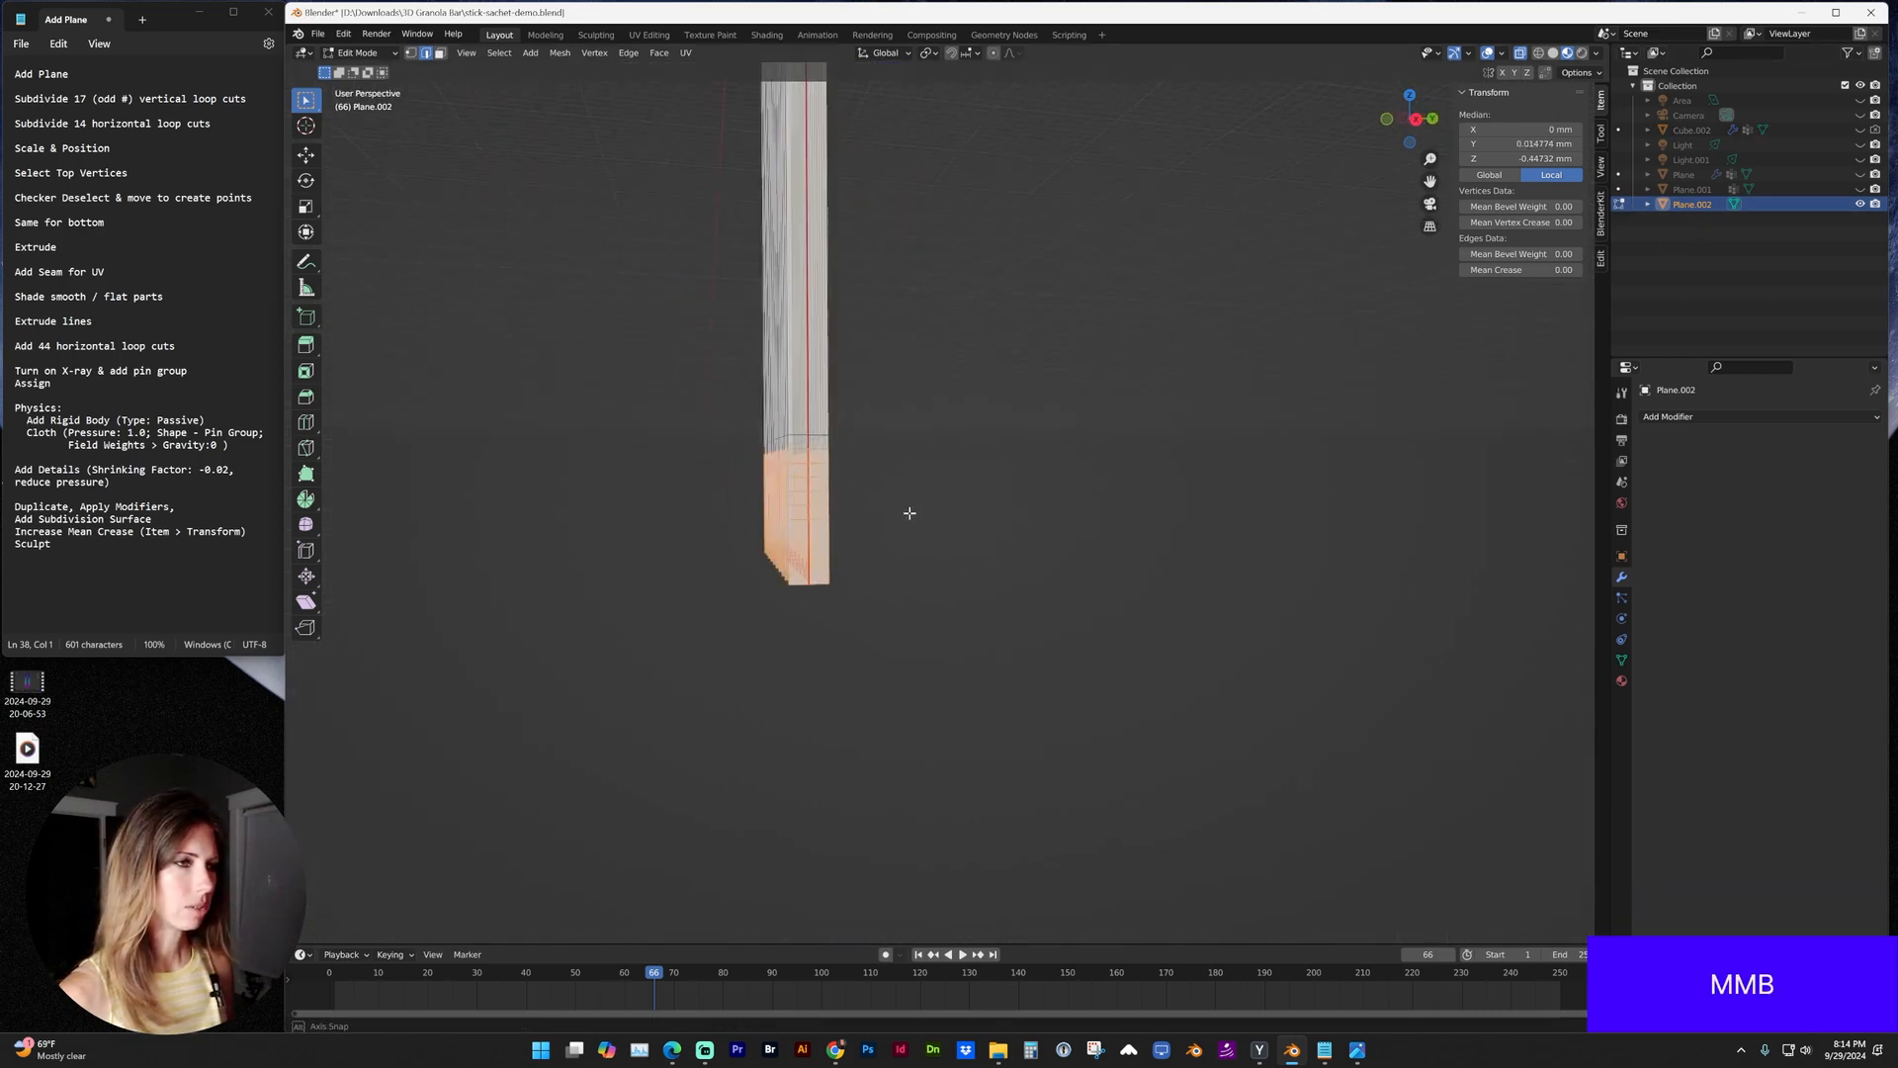
pyautogui.press('s')
pyautogui.press('y')
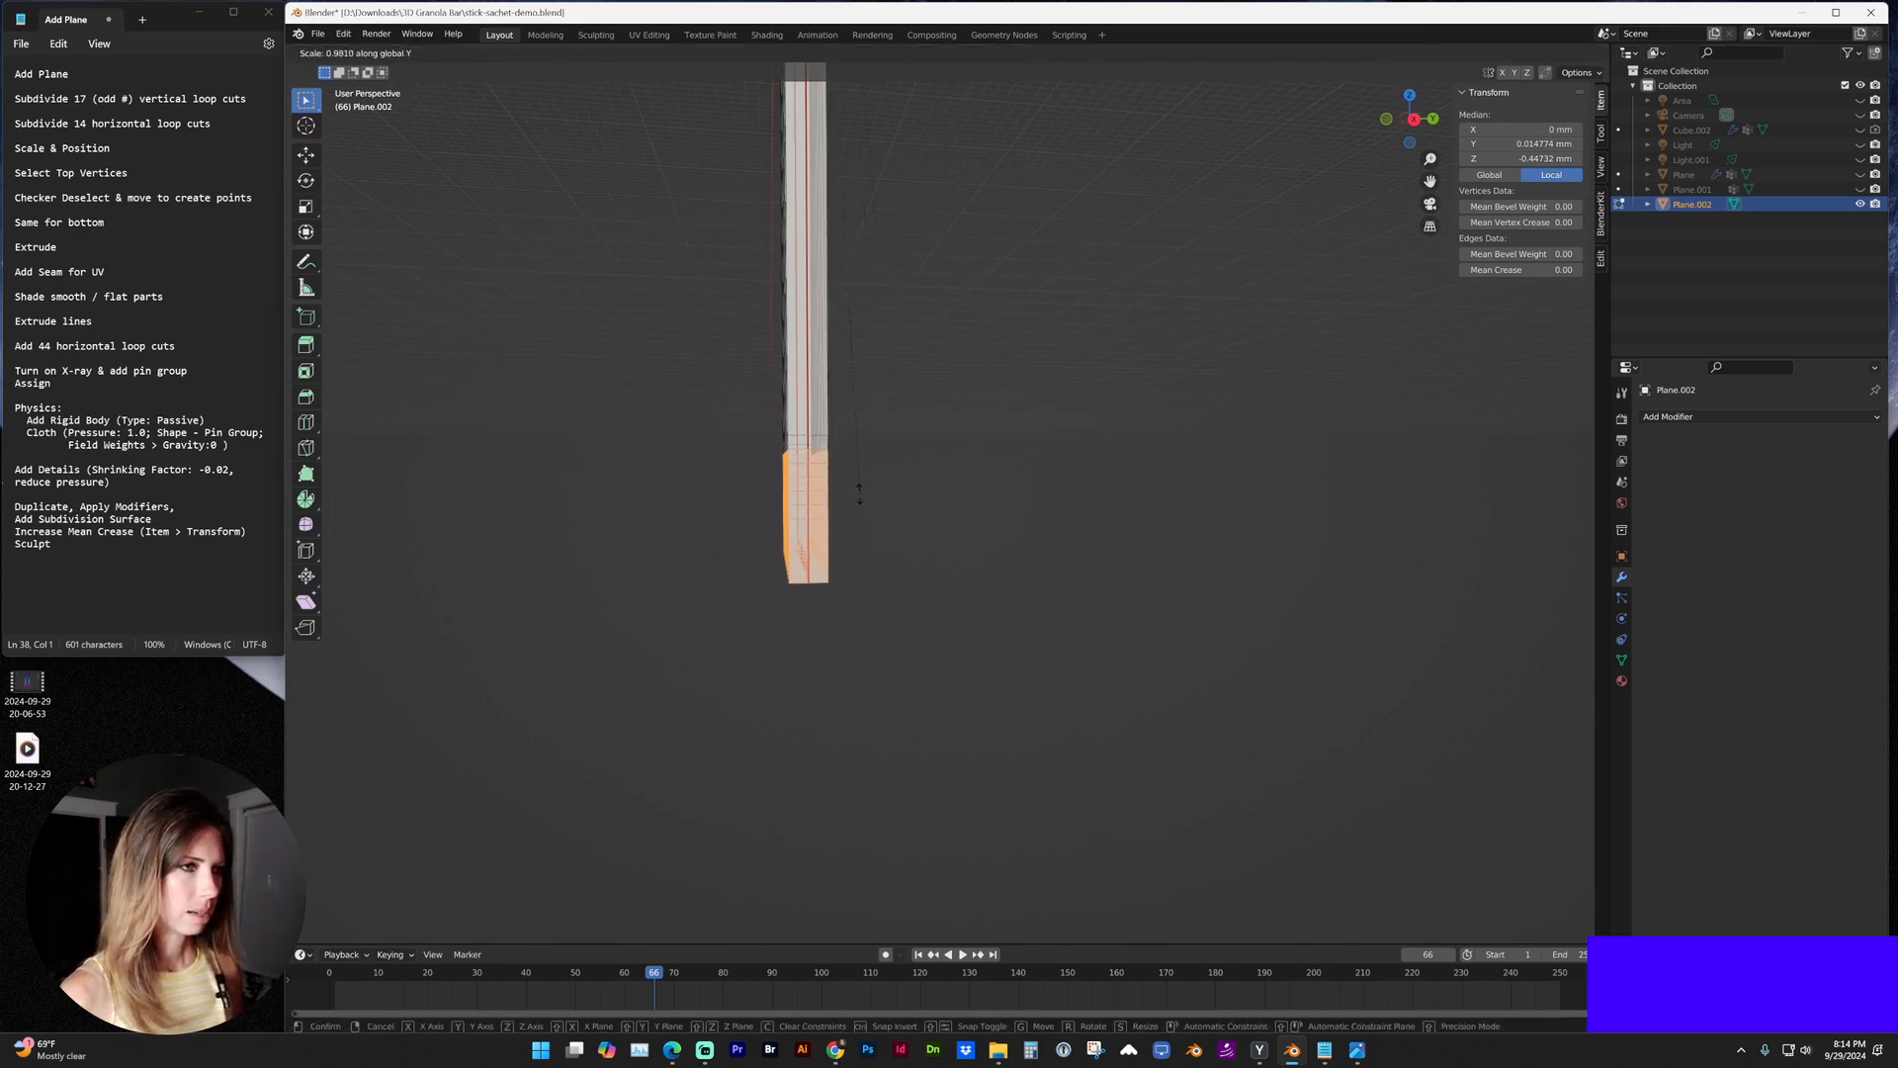
pyautogui.click(830, 683)
pyautogui.moveTo(793, 657); pyautogui.dragTo(809, 636, button='middle')
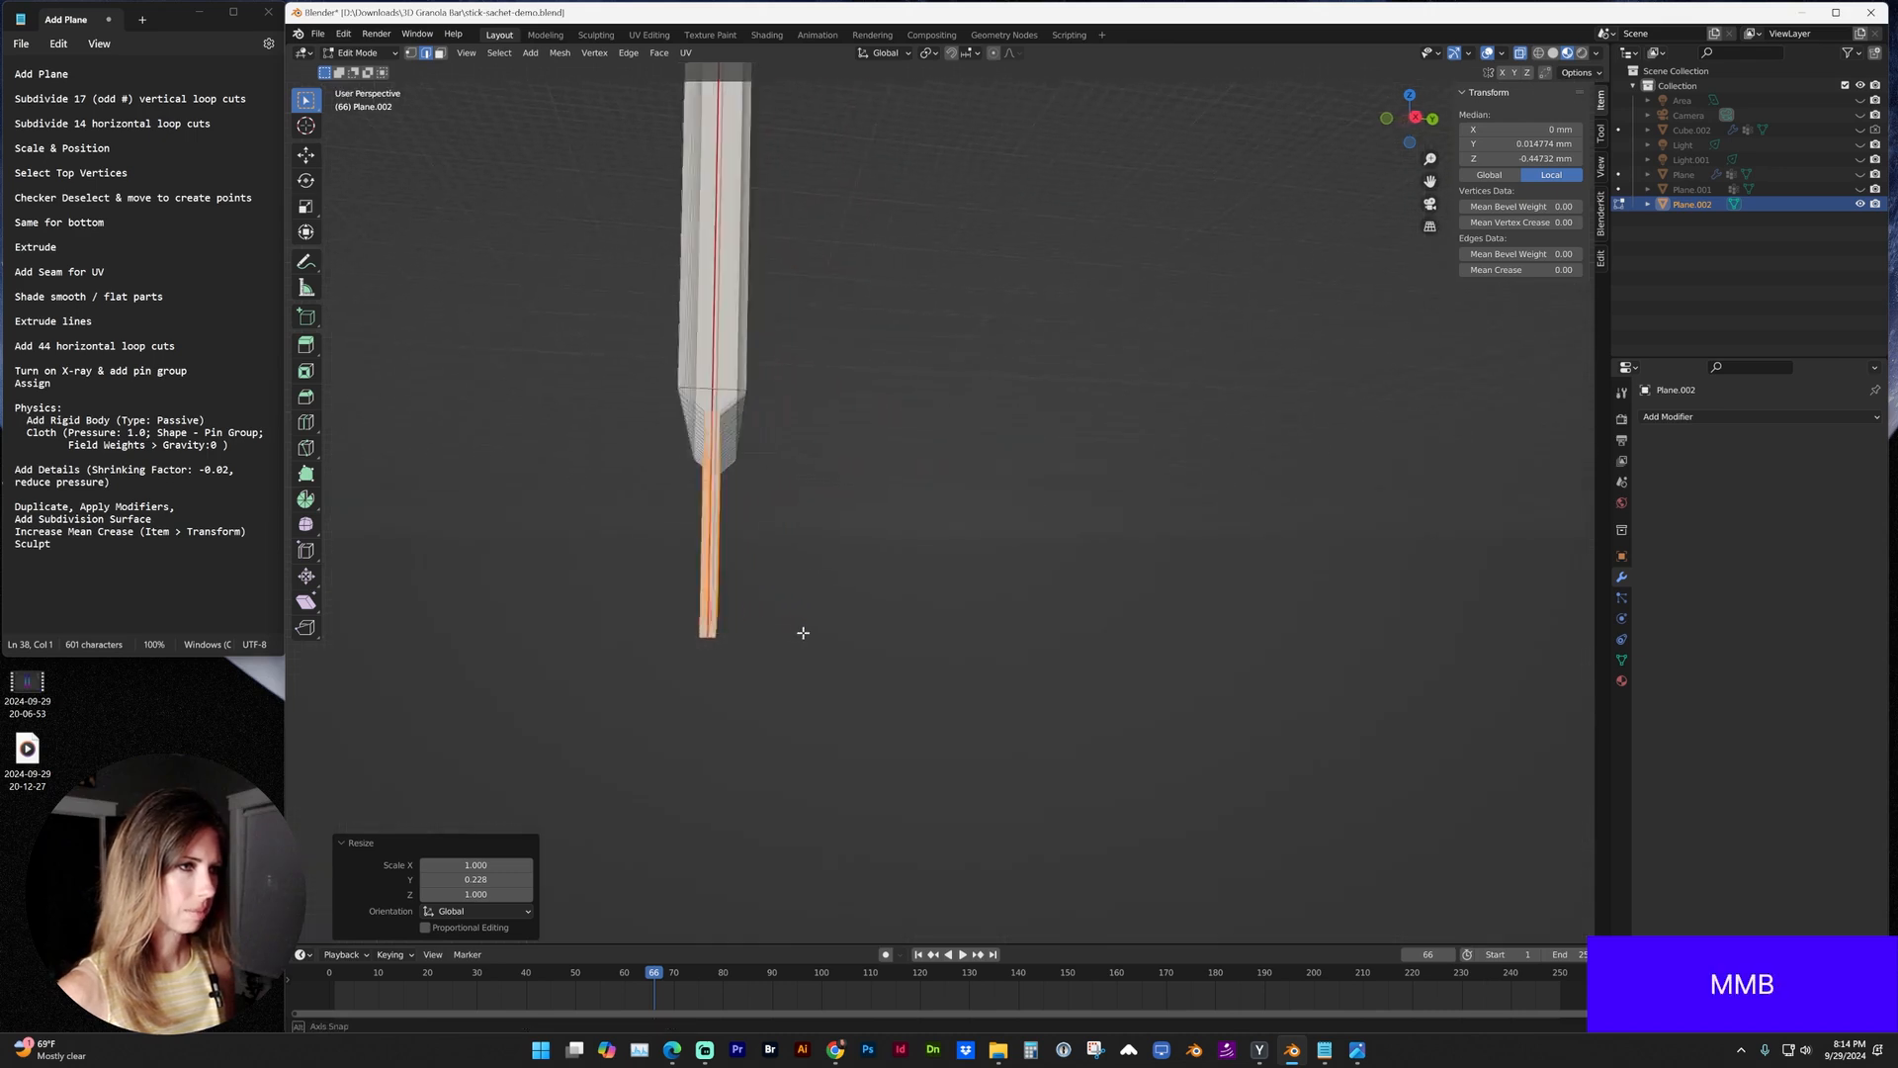
# Select three horizontal face loops across each crimped end in face select mode.
pyautogui.press('KP_1')
pyautogui.click(441, 55)
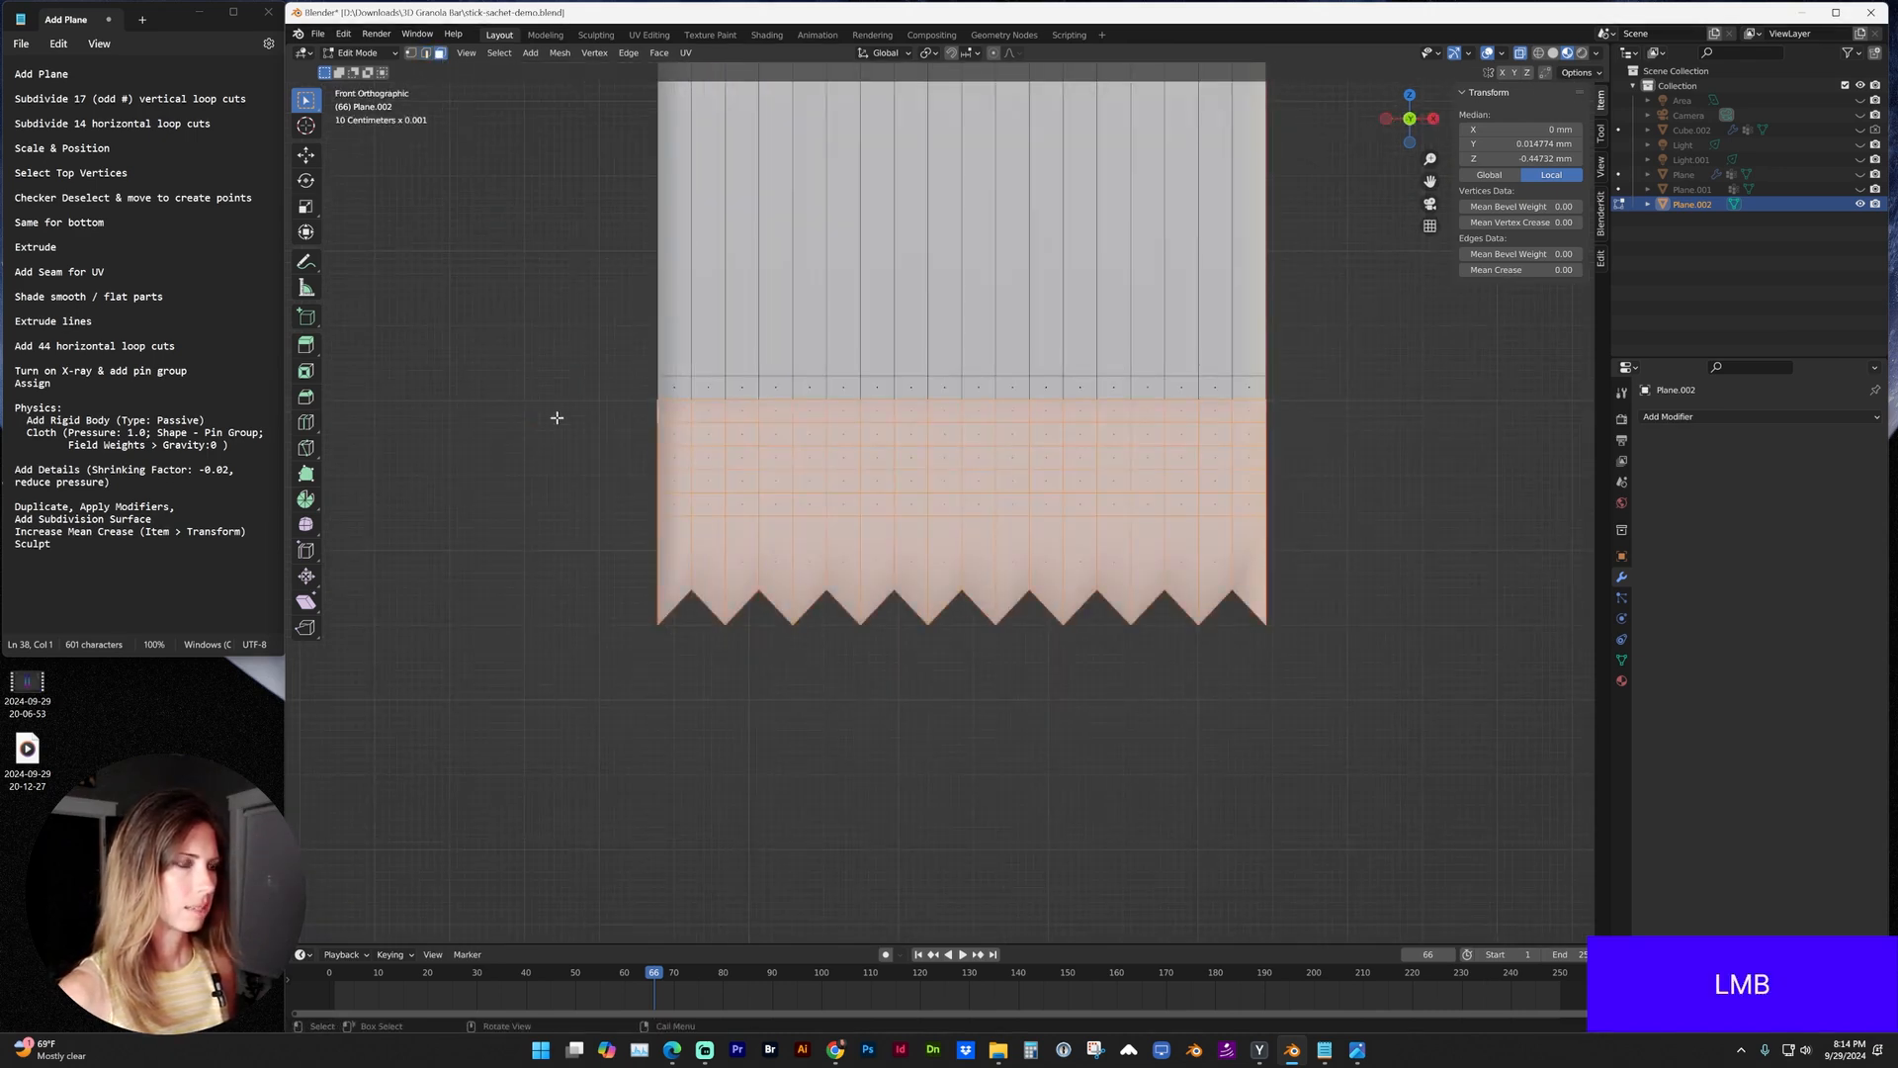
pyautogui.hotkey('alt', 'a')
pyautogui.keyDown('alt'); pyautogui.keyDown('shift'); pyautogui.click(655, 505); pyautogui.keyUp('shift'); pyautogui.keyUp('alt')
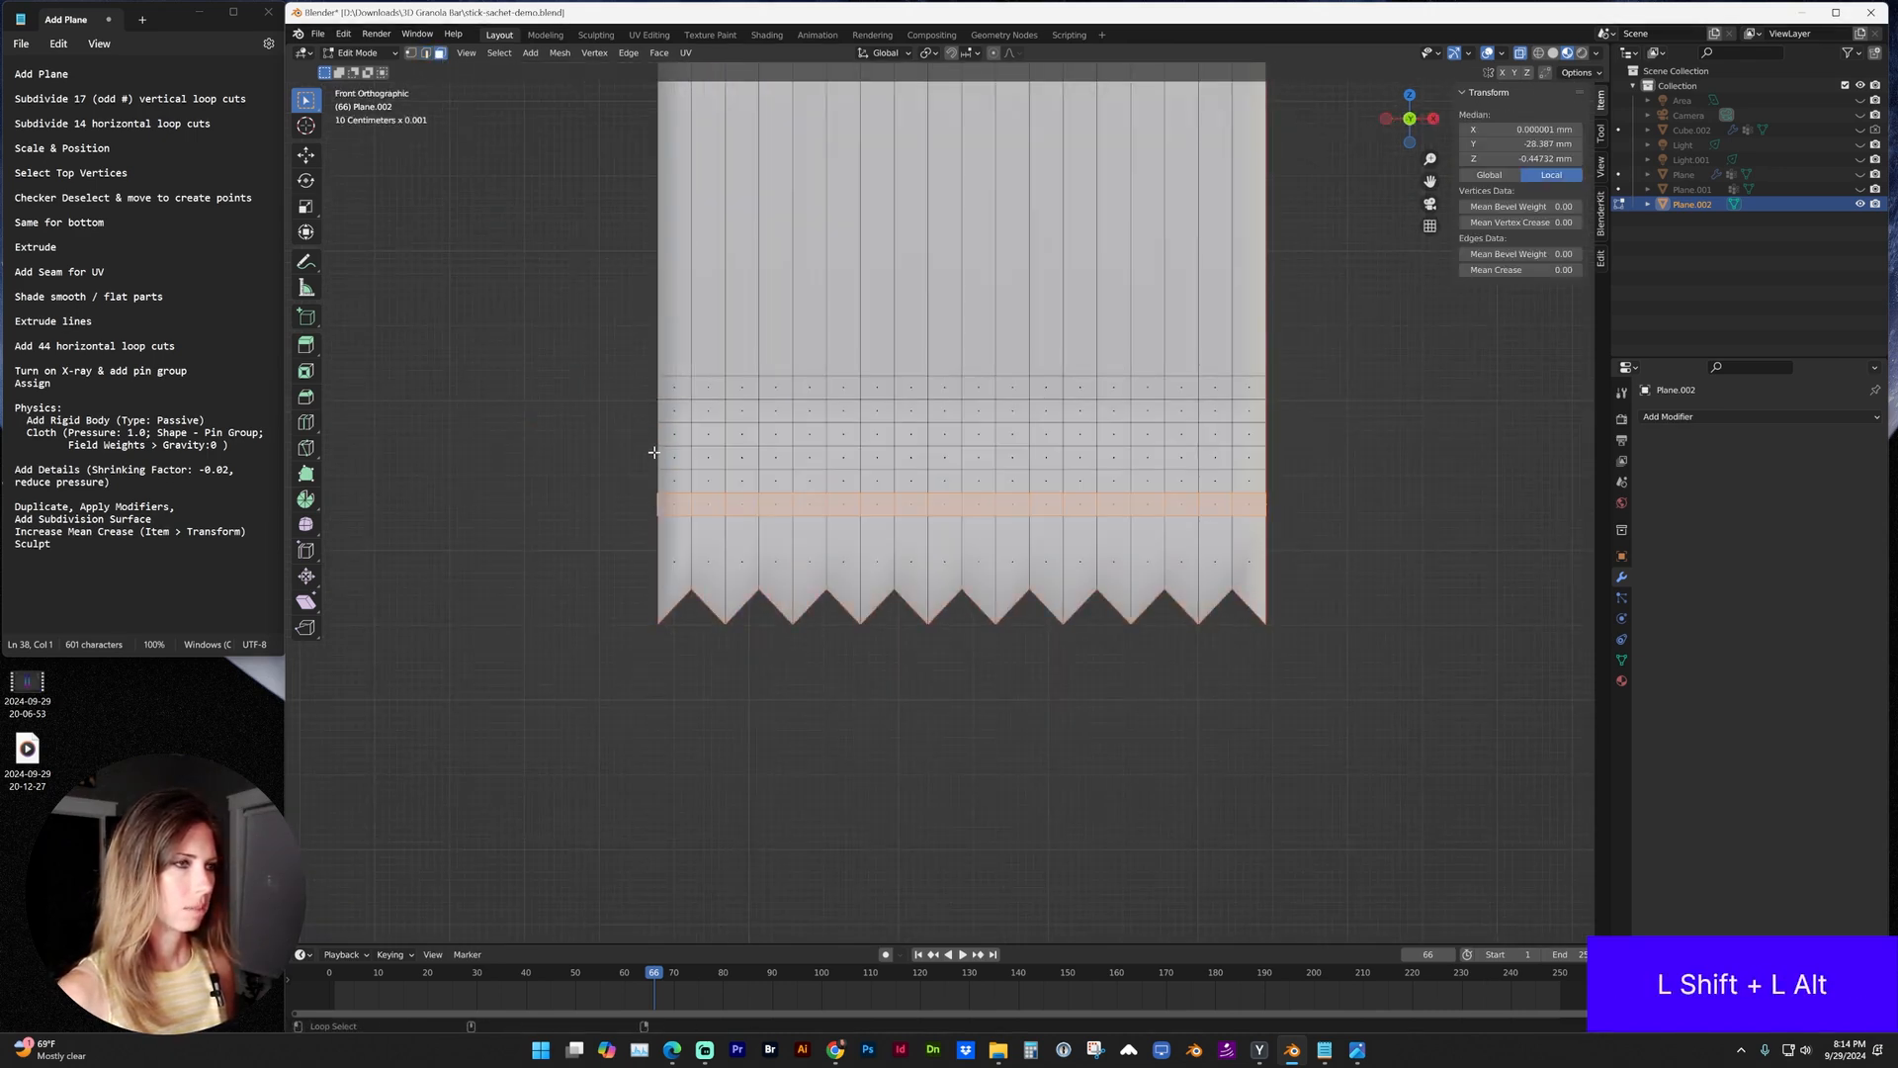
pyautogui.keyDown('alt'); pyautogui.keyDown('shift'); pyautogui.click(656, 449); pyautogui.keyUp('shift'); pyautogui.keyUp('alt')
pyautogui.keyDown('alt'); pyautogui.keyDown('shift'); pyautogui.click(657, 410); pyautogui.keyUp('shift'); pyautogui.keyUp('alt')
pyautogui.scroll(-2, 658, 430)
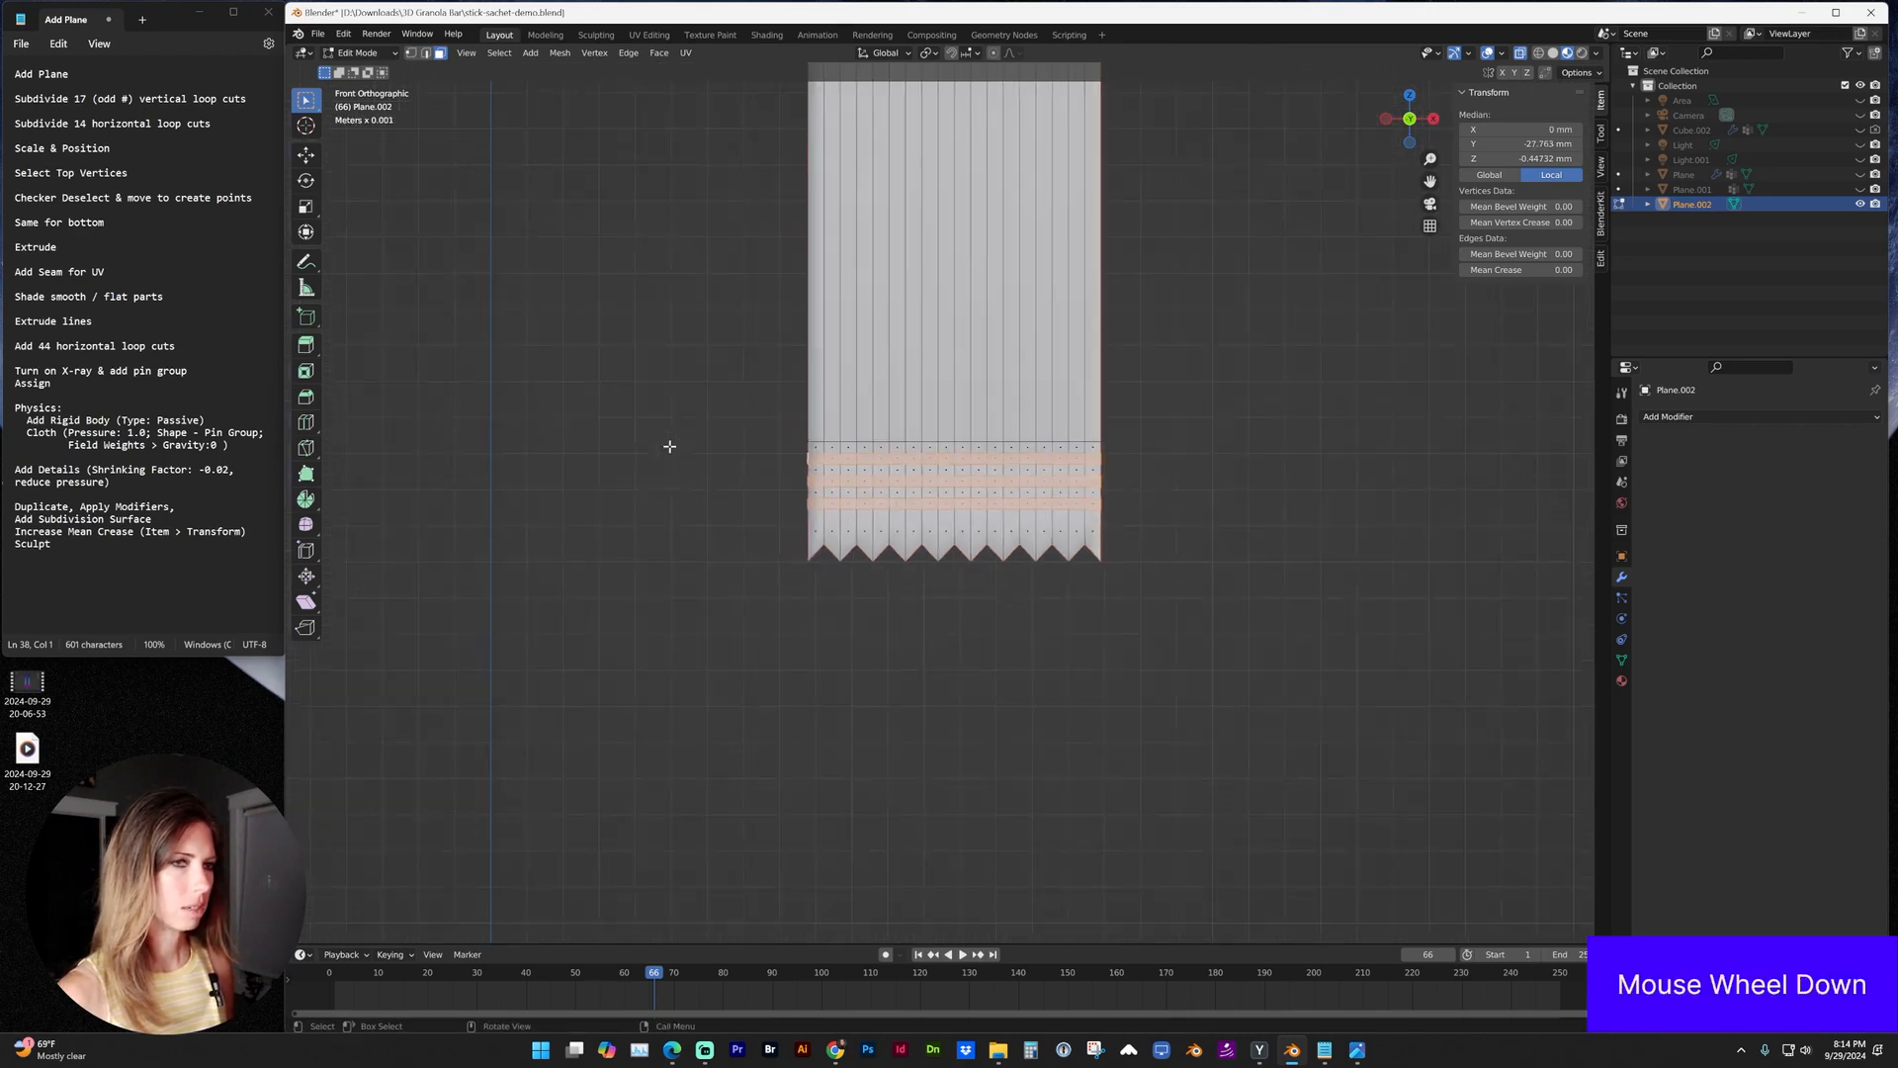
pyautogui.scroll(-2, 657, 431)
pyautogui.moveTo(890, 446)
pyautogui.keyDown('shift'); pyautogui.mouseDown(button='middle')
pyautogui.moveTo(889, 163)
pyautogui.moveTo(891, 446)
pyautogui.mouseUp(button='middle'); pyautogui.keyUp('shift')
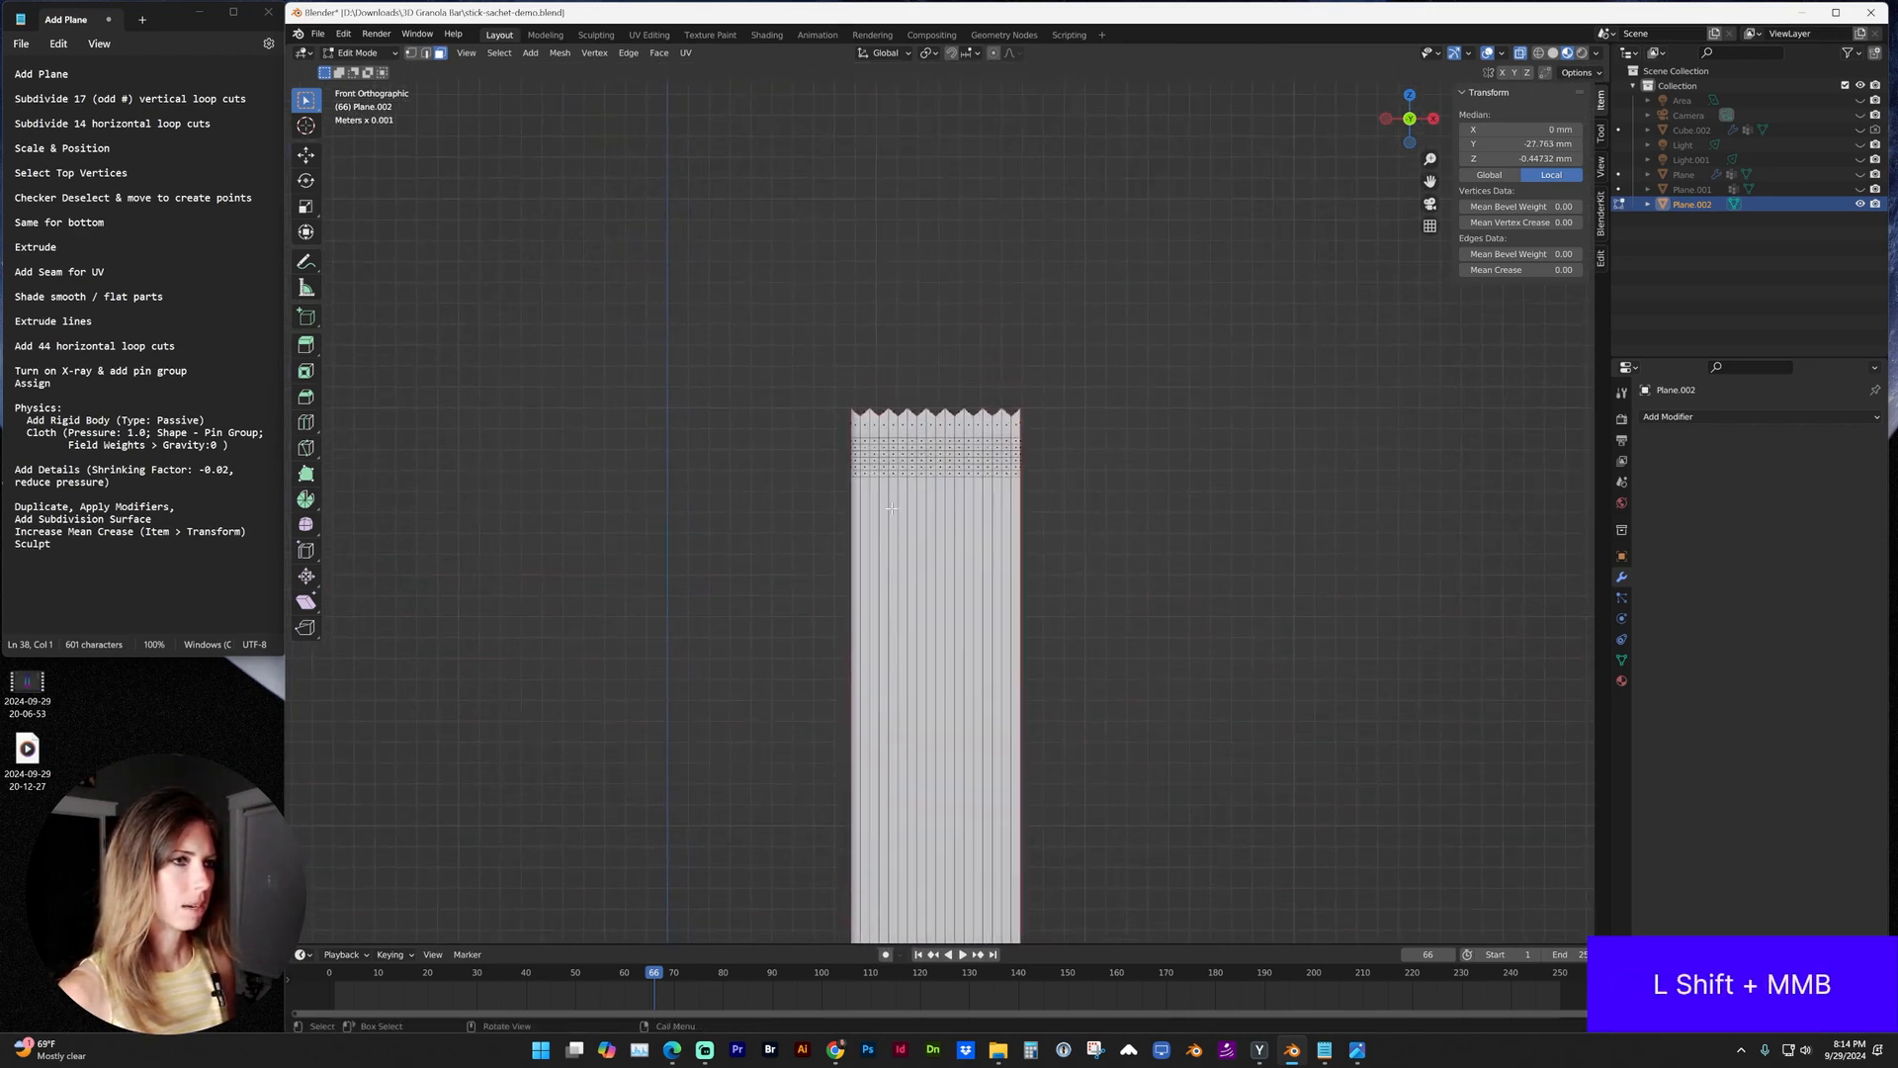
pyautogui.scroll(2, 890, 445)
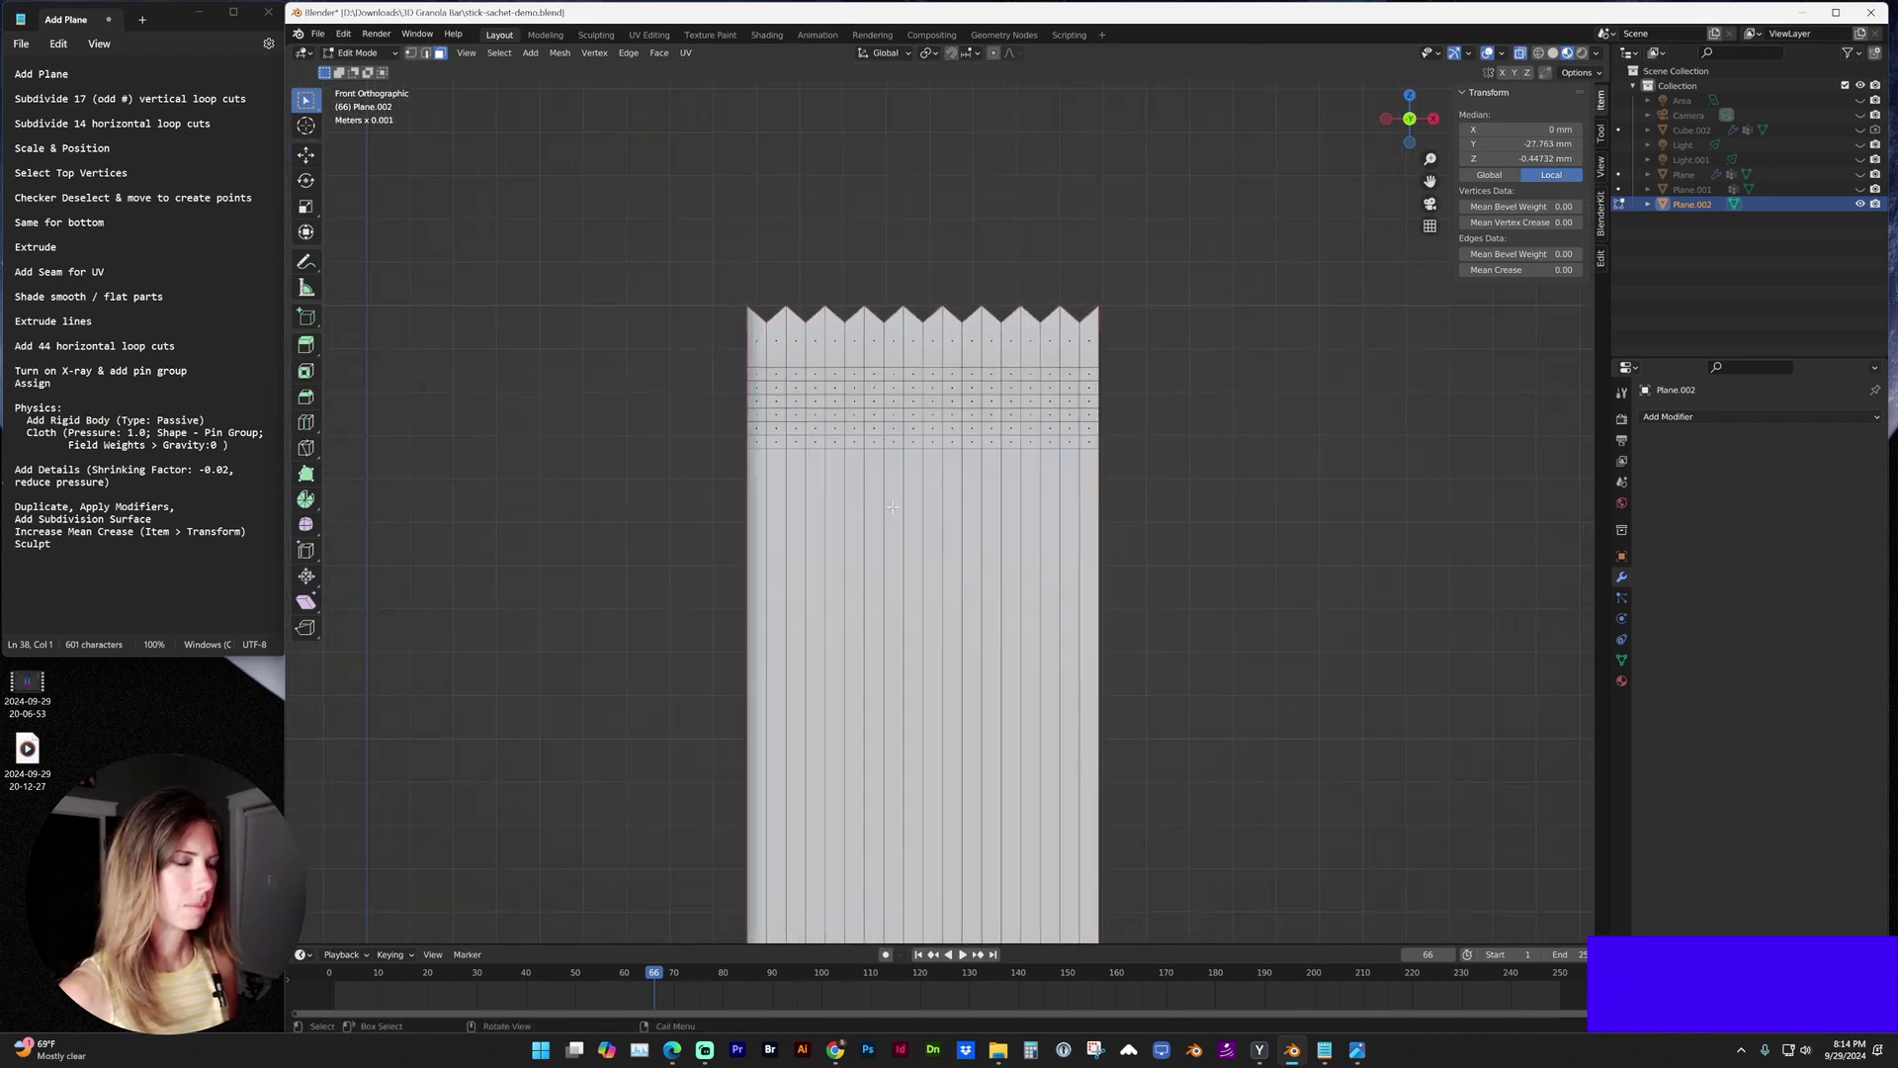
pyautogui.keyDown('alt'); pyautogui.keyDown('shift'); pyautogui.click(751, 375); pyautogui.keyUp('shift'); pyautogui.keyUp('alt')
pyautogui.keyDown('alt'); pyautogui.moveTo(749, 426); pyautogui.dragTo(889, 426, button='middle'); pyautogui.keyUp('alt')
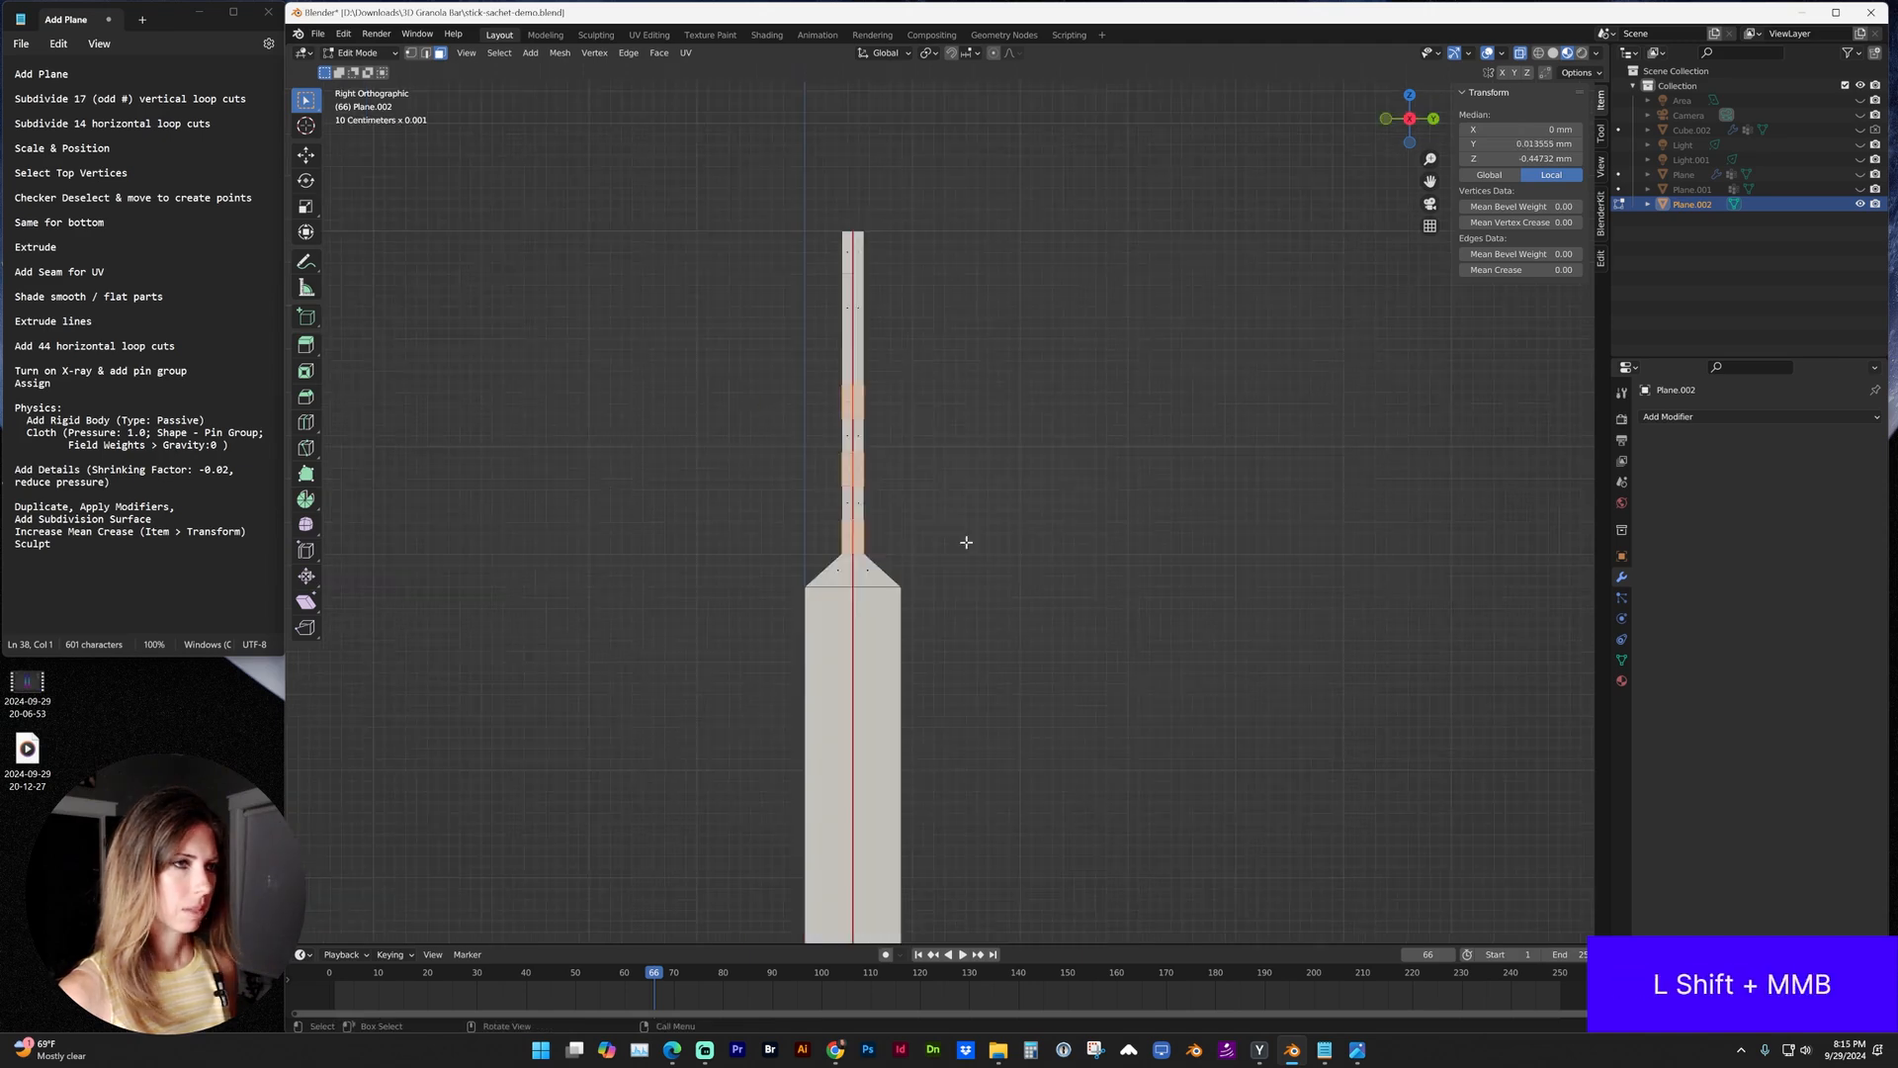
pyautogui.scroll(1, 890, 490)
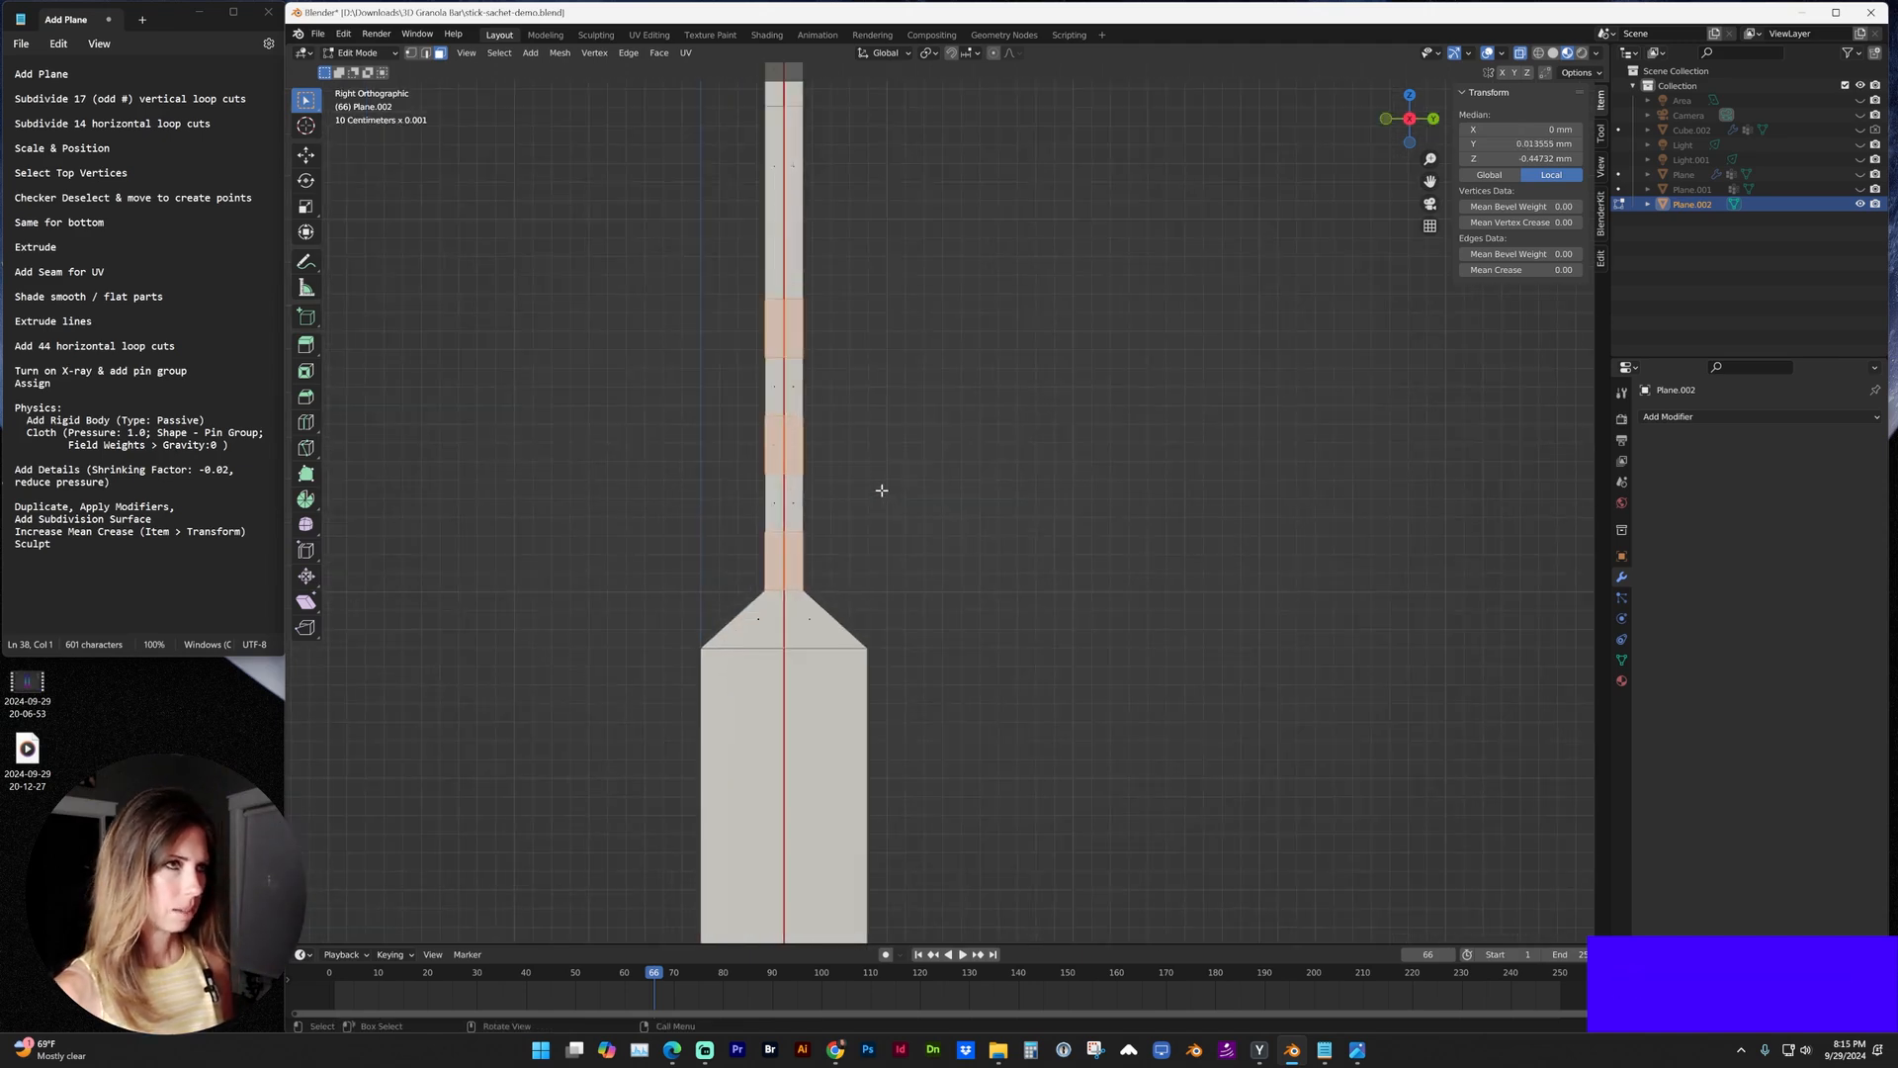
# Extrude the selected loops and scale them along Y so they protrude as ridges, then return to solid shading.
pyautogui.press('e')
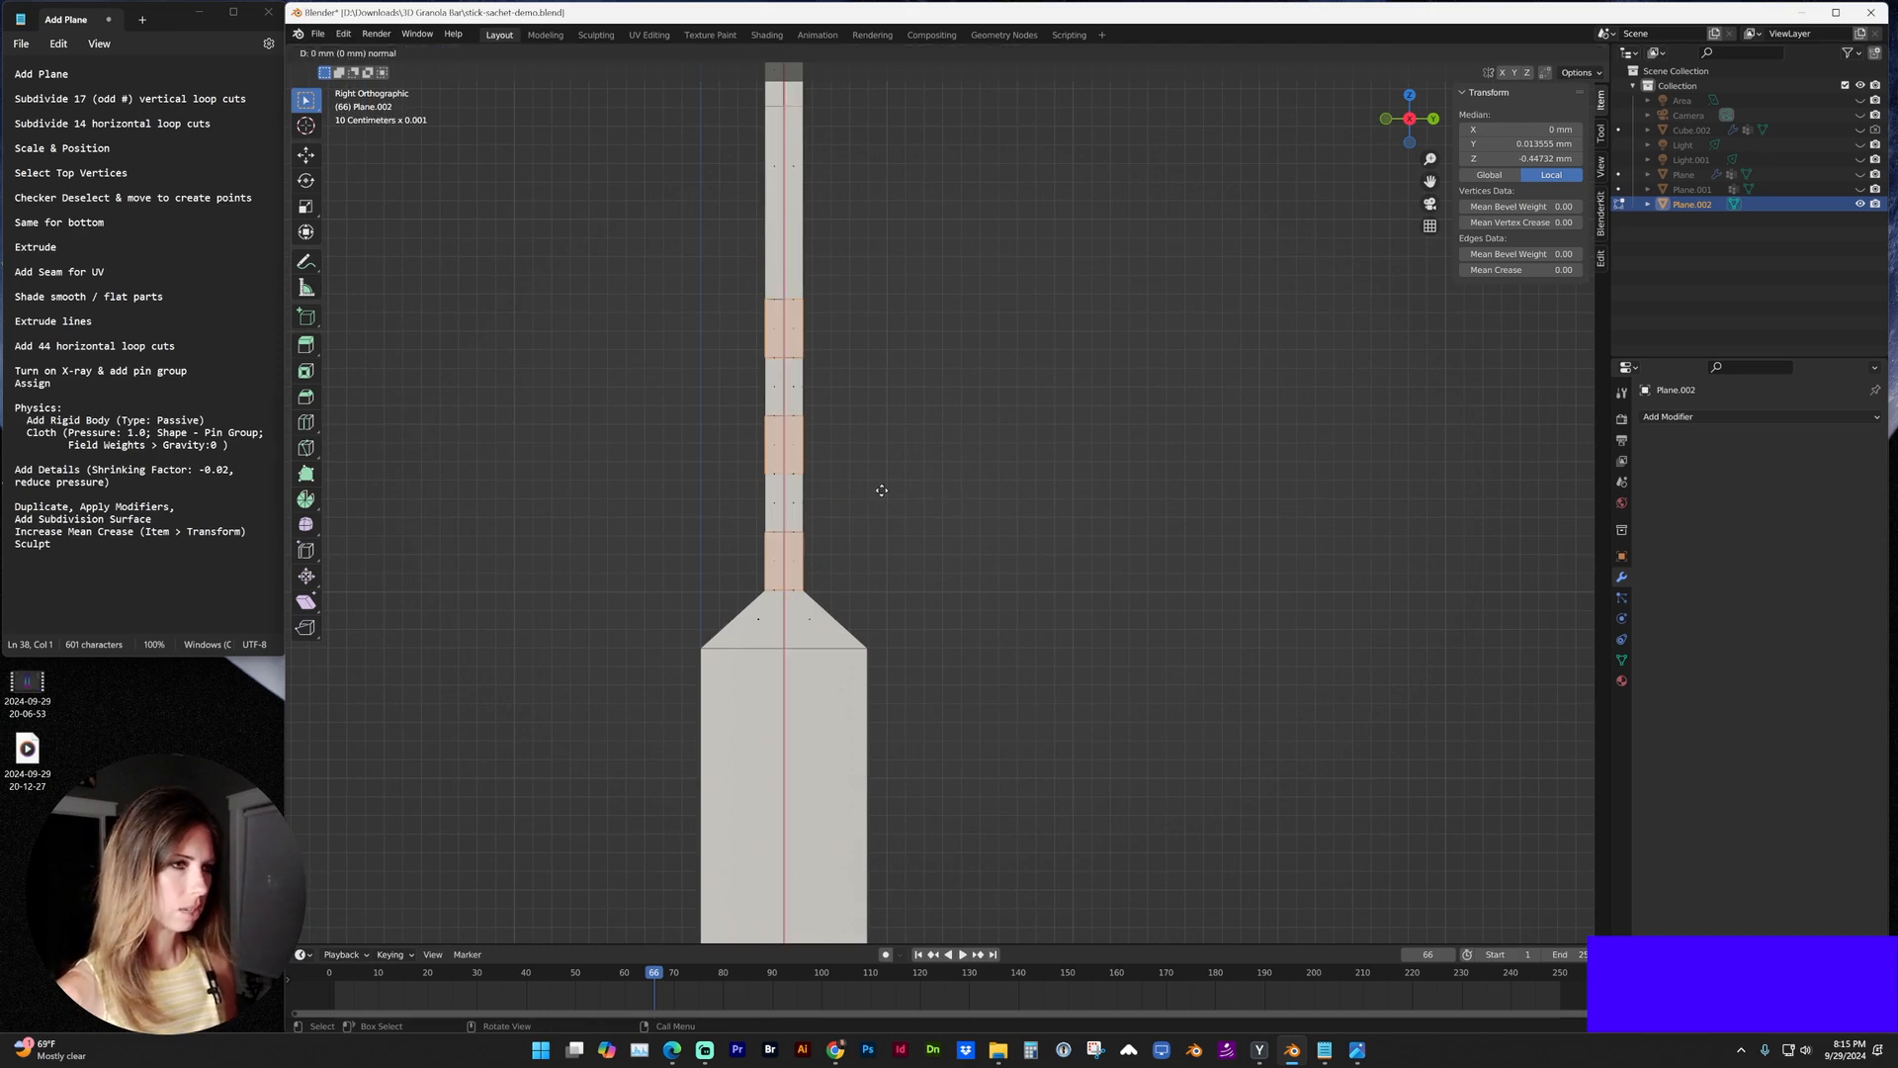
pyautogui.press('Return')
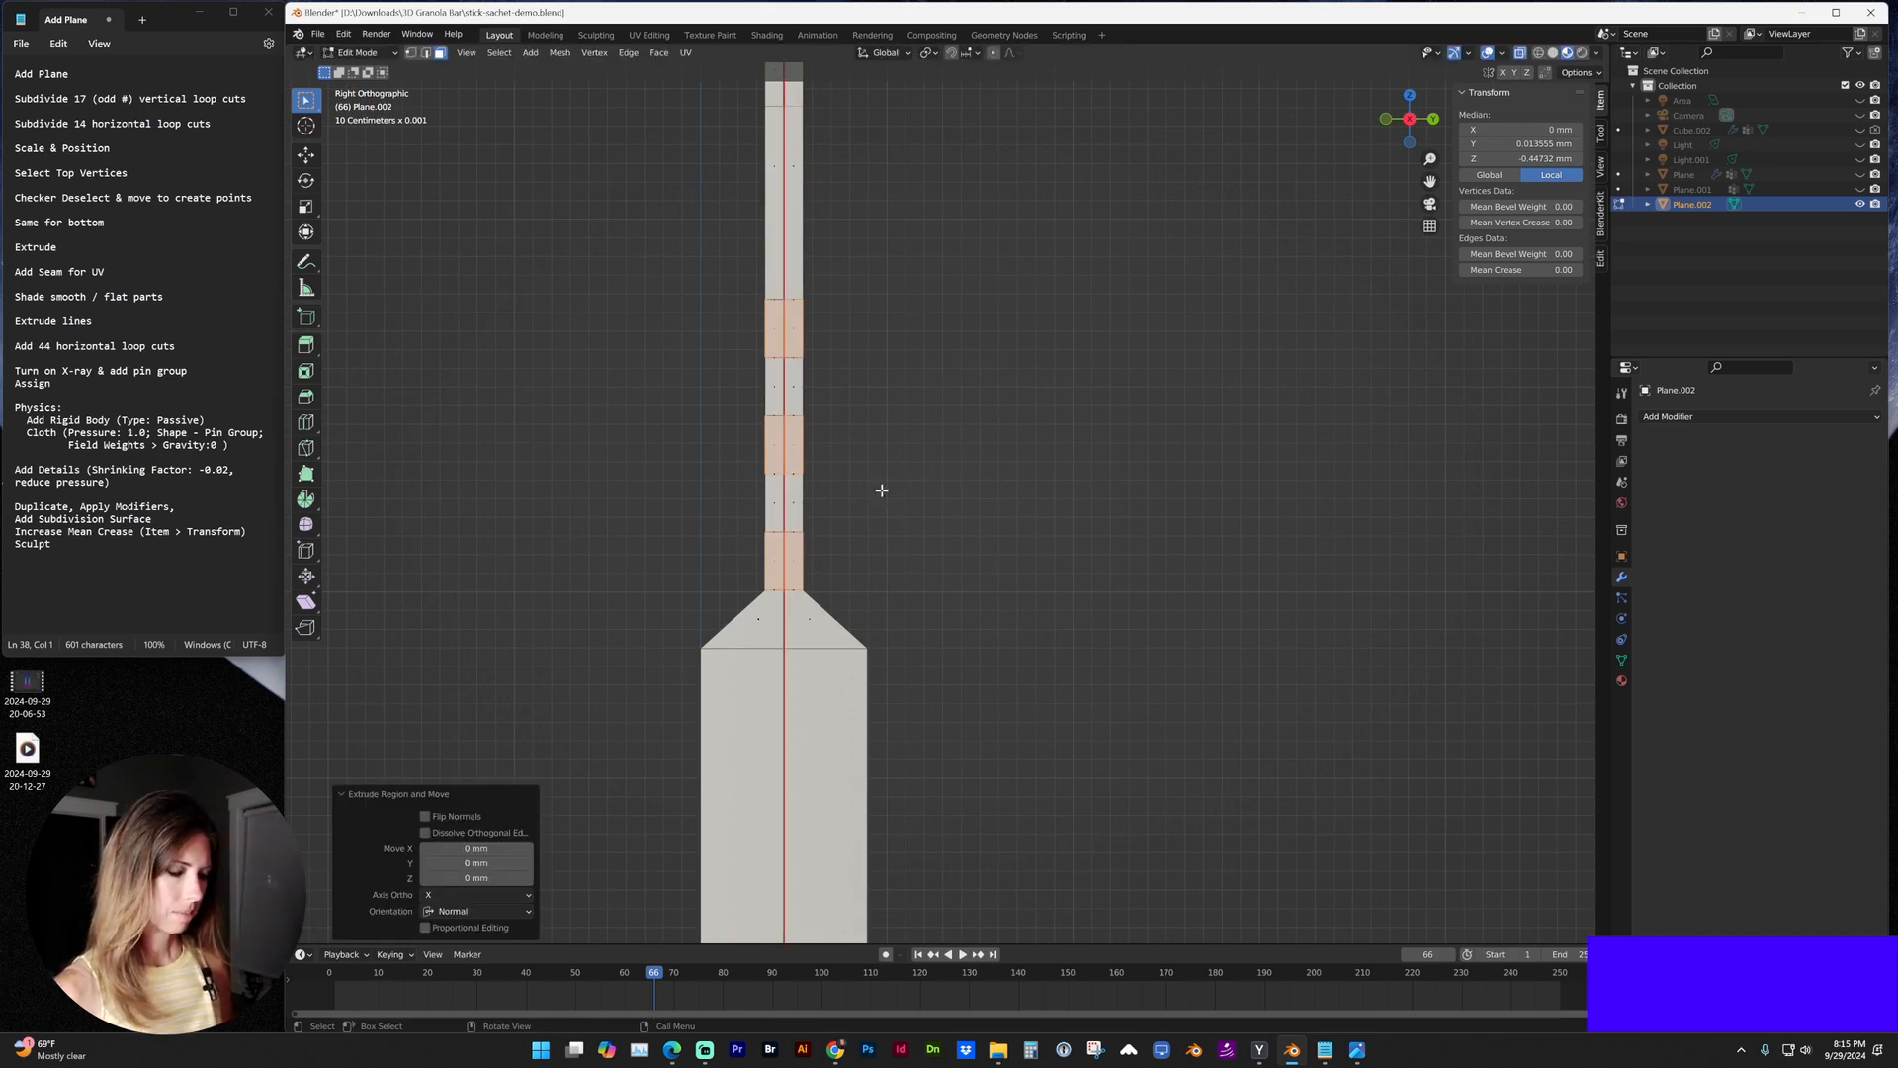
pyautogui.press('s')
pyautogui.press('y')
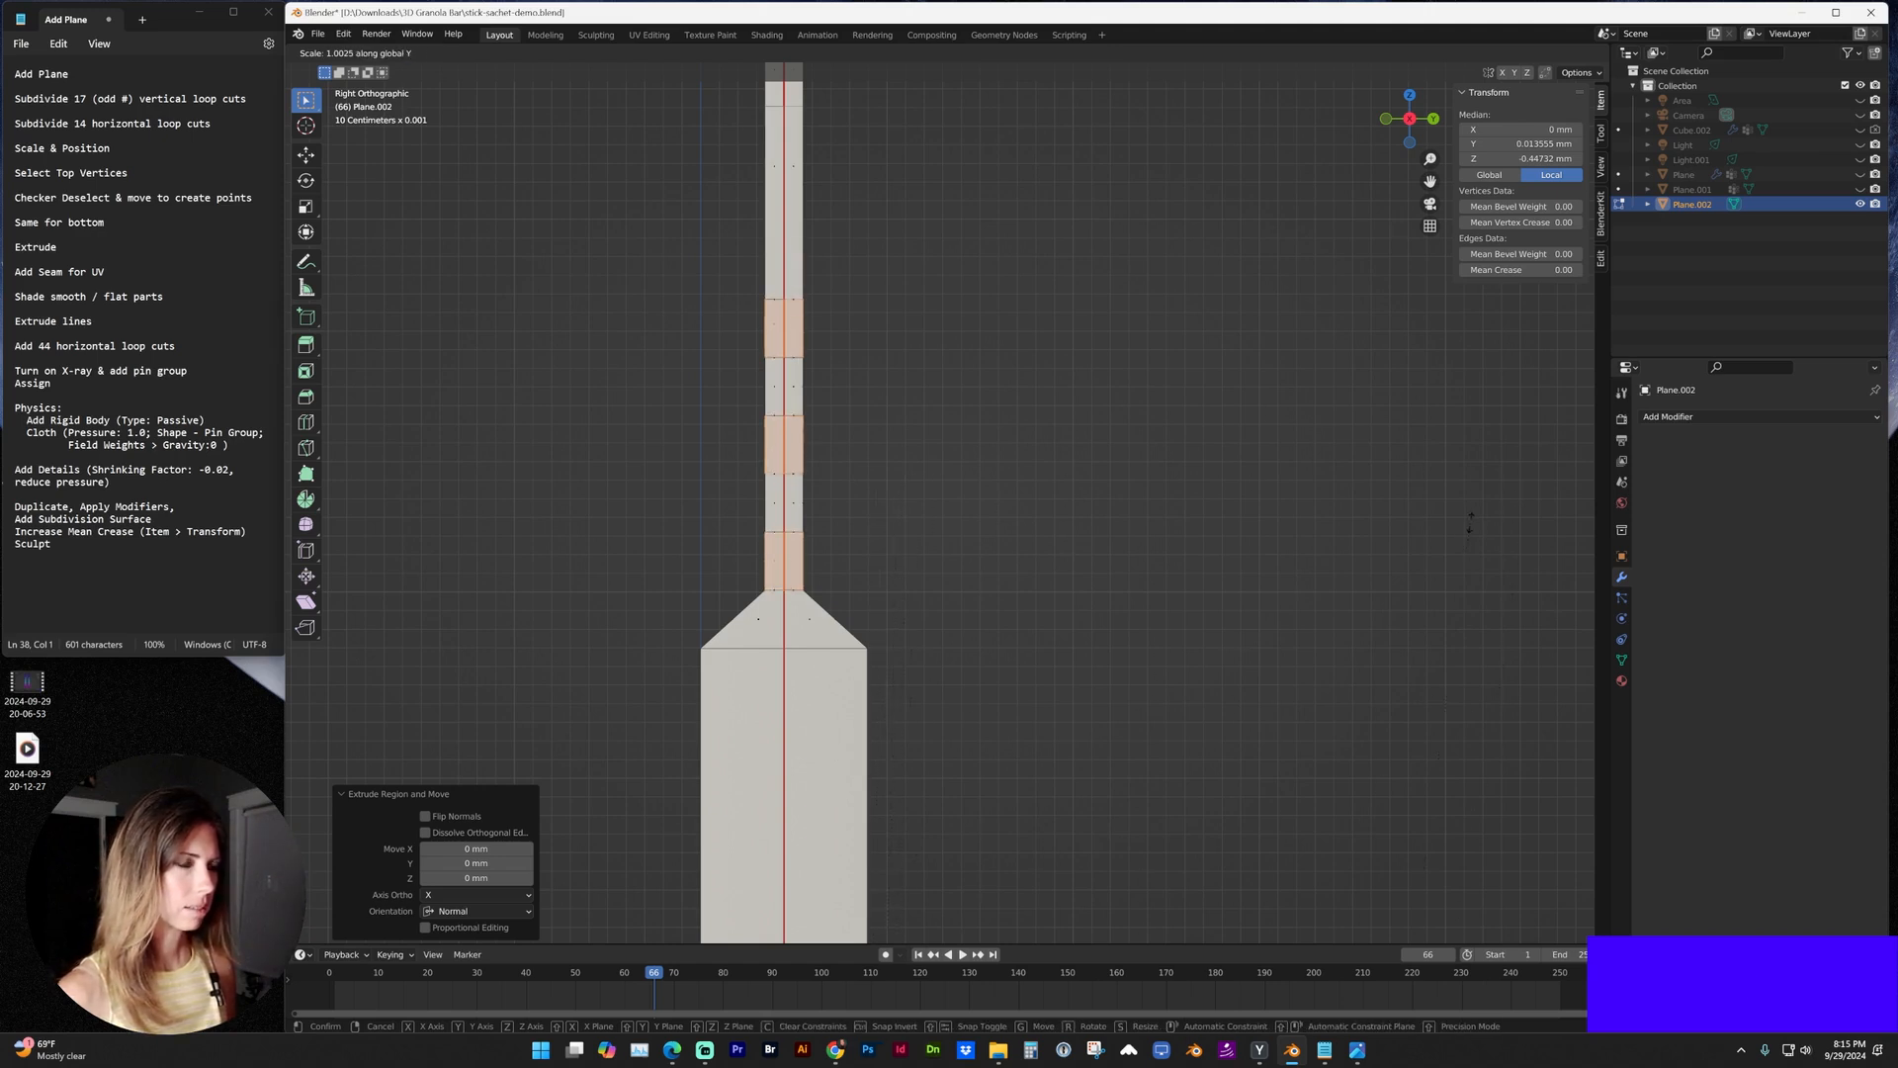
pyautogui.click(542, 359)
pyautogui.moveTo(541, 361); pyautogui.dragTo(591, 363, button='middle')
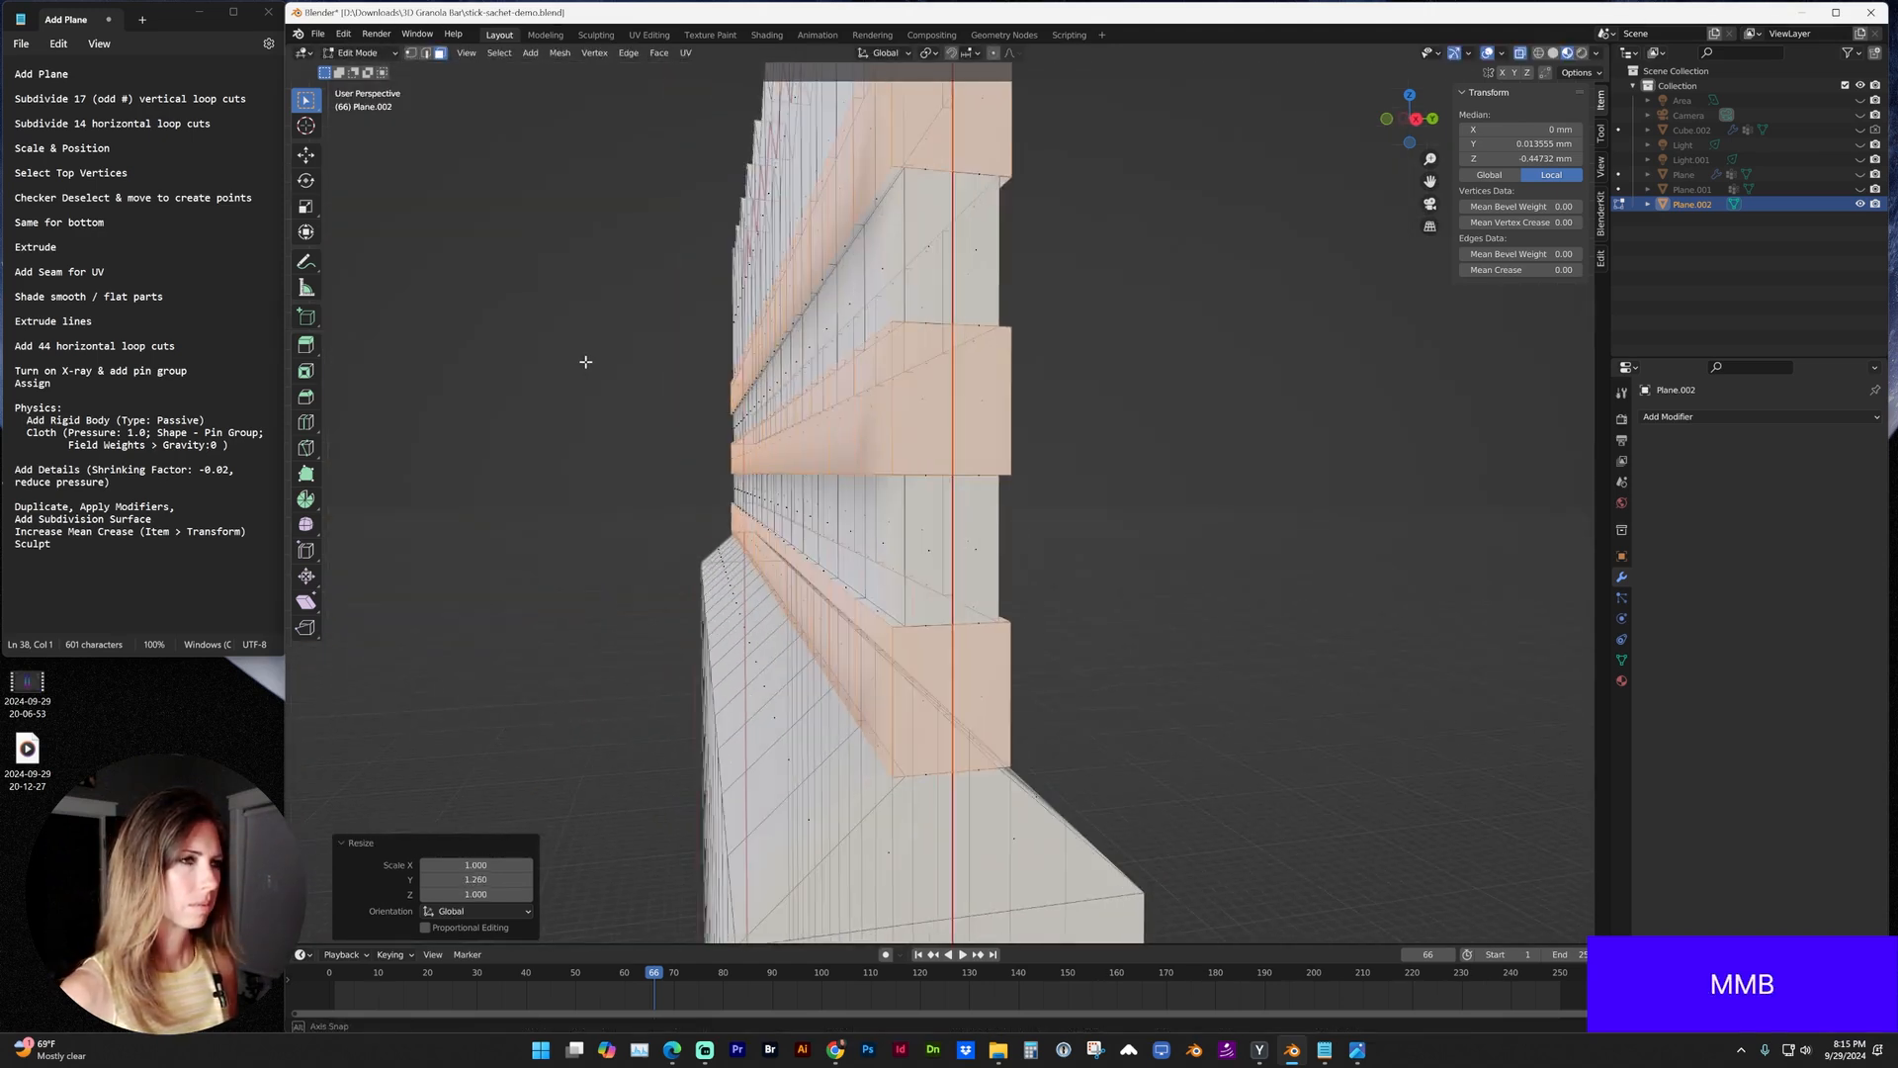
pyautogui.scroll(5, 590, 361)
pyautogui.scroll(-4, 591, 362)
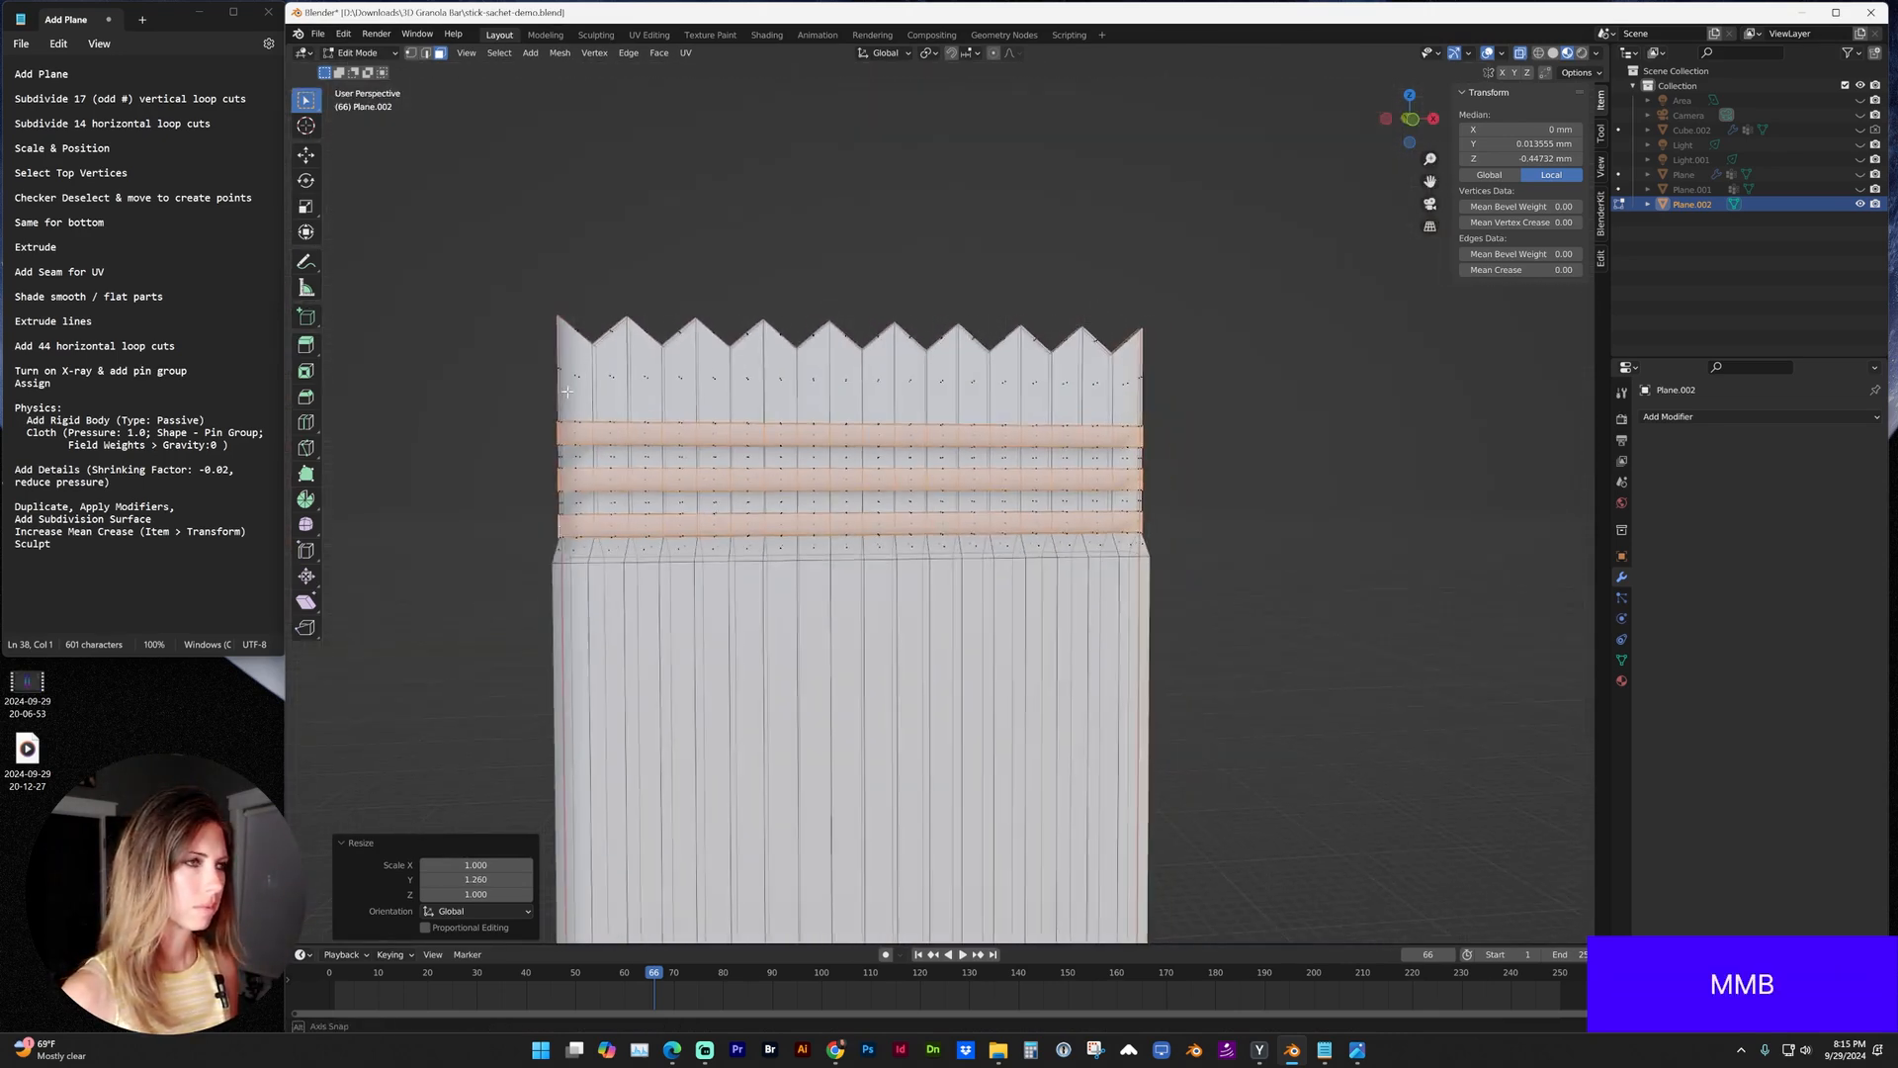
pyautogui.moveTo(802, 446); pyautogui.dragTo(1039, 474, button='middle')
pyautogui.click(1522, 57)
pyautogui.click(1573, 55)
# Add a loop cut across the sachet body and set it to 44 evenly spaced cuts.
pyautogui.click(969, 472)
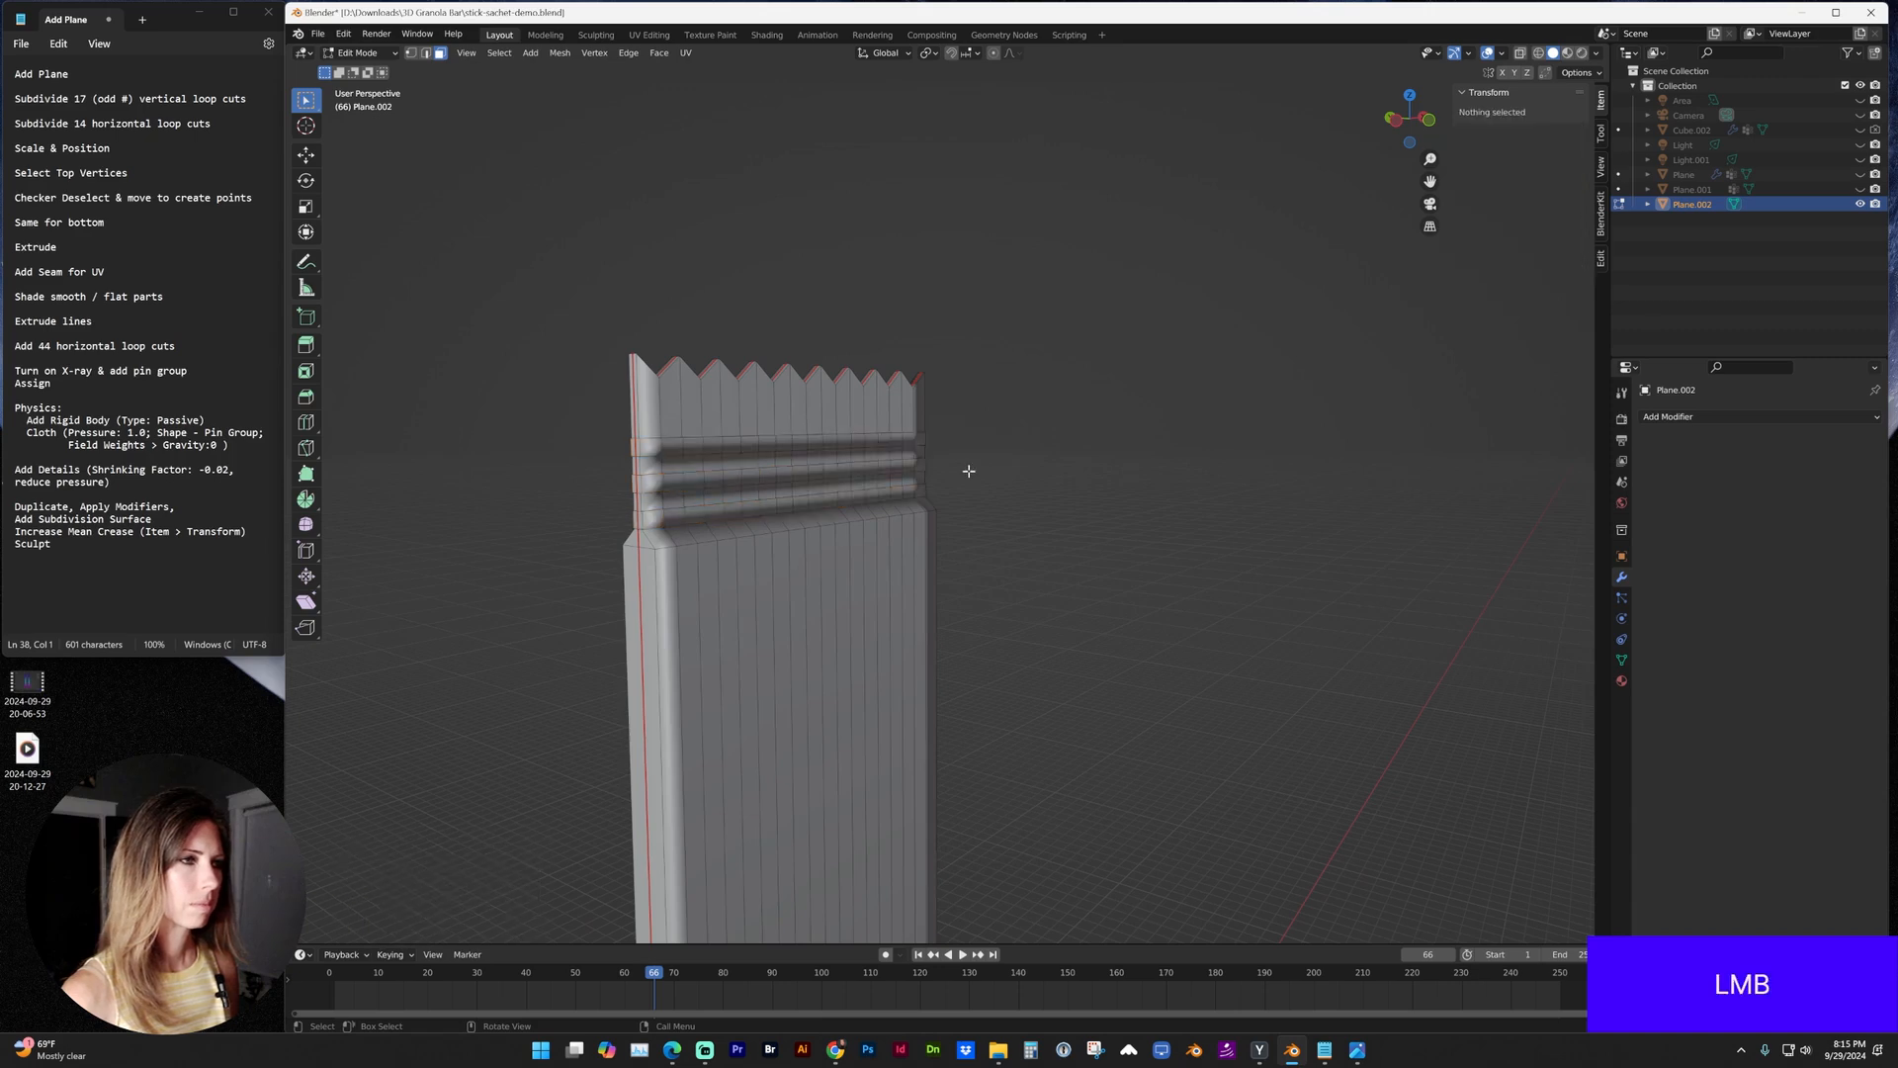
pyautogui.press('KP_1')
pyautogui.scroll(2, 585, 241)
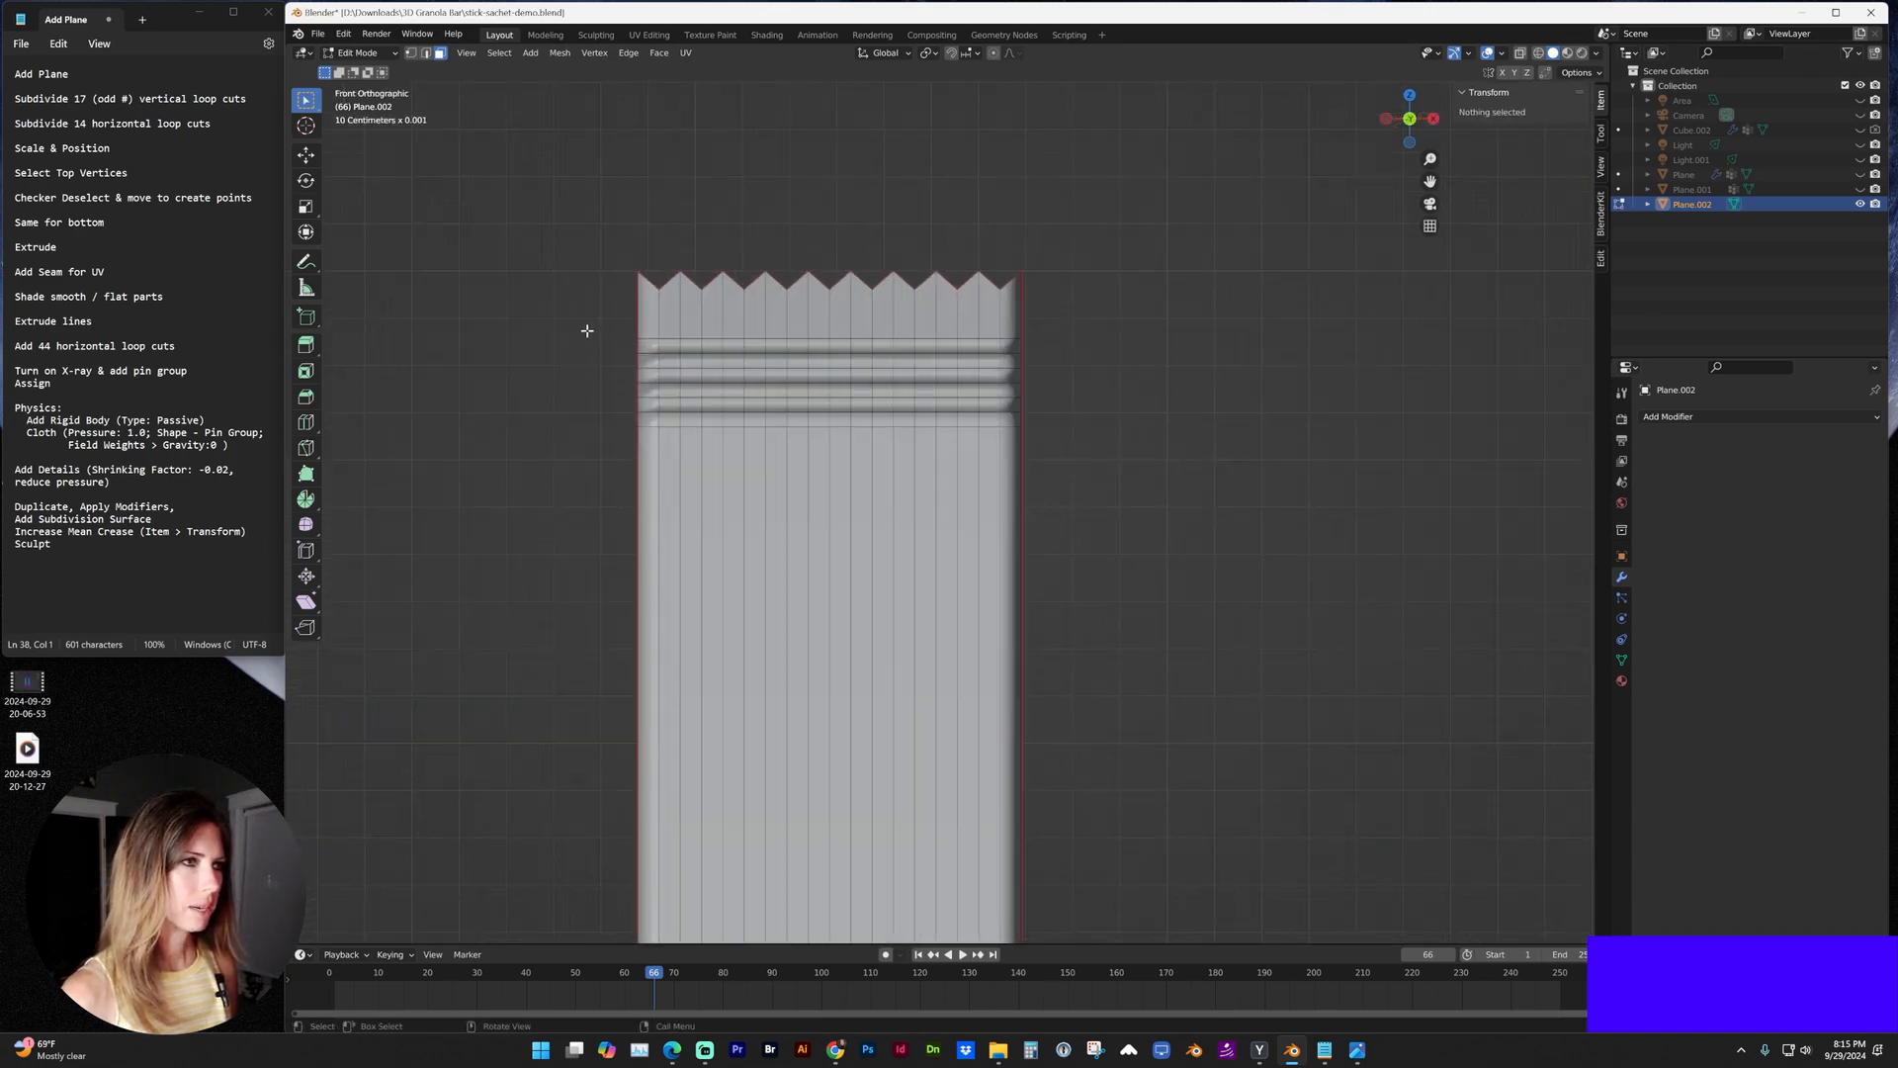
pyautogui.moveTo(586, 331); pyautogui.dragTo(1041, 421)
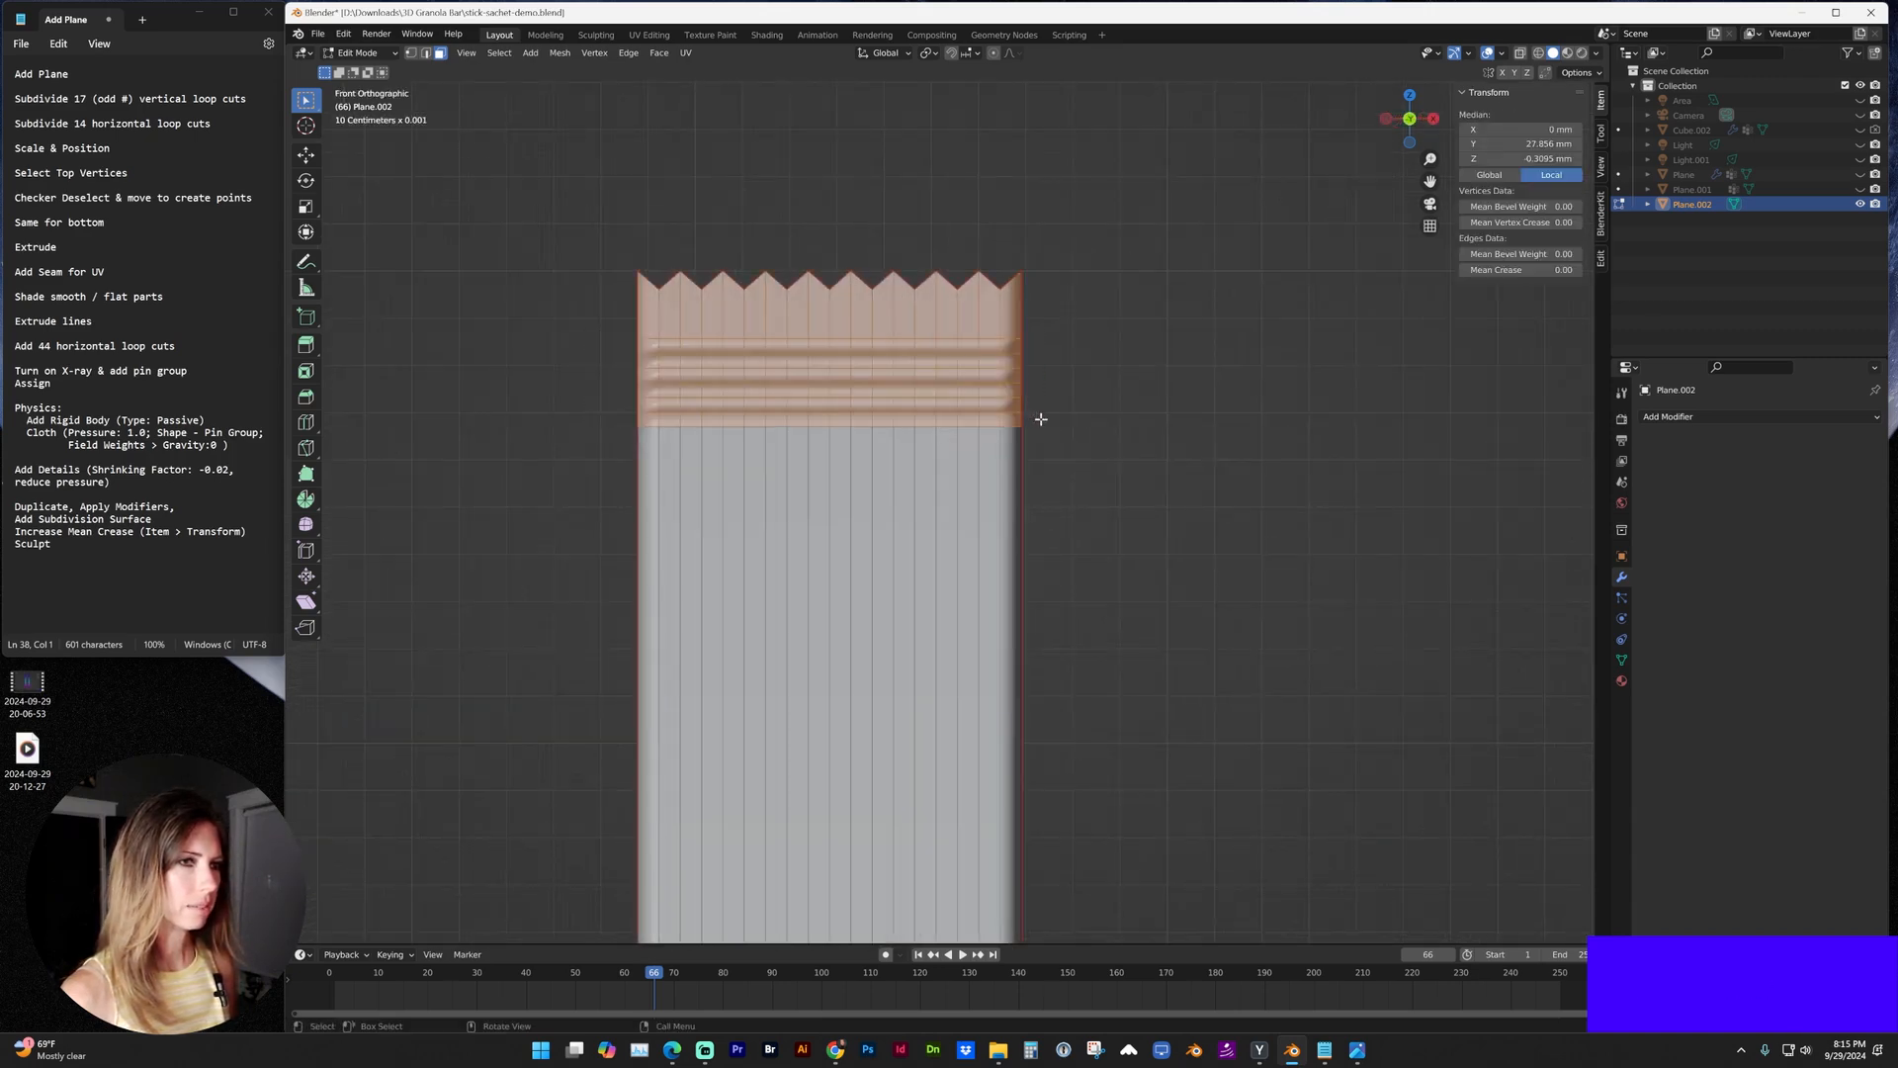
pyautogui.scroll(1, 686, 334)
pyautogui.hotkey('alt', 'a')
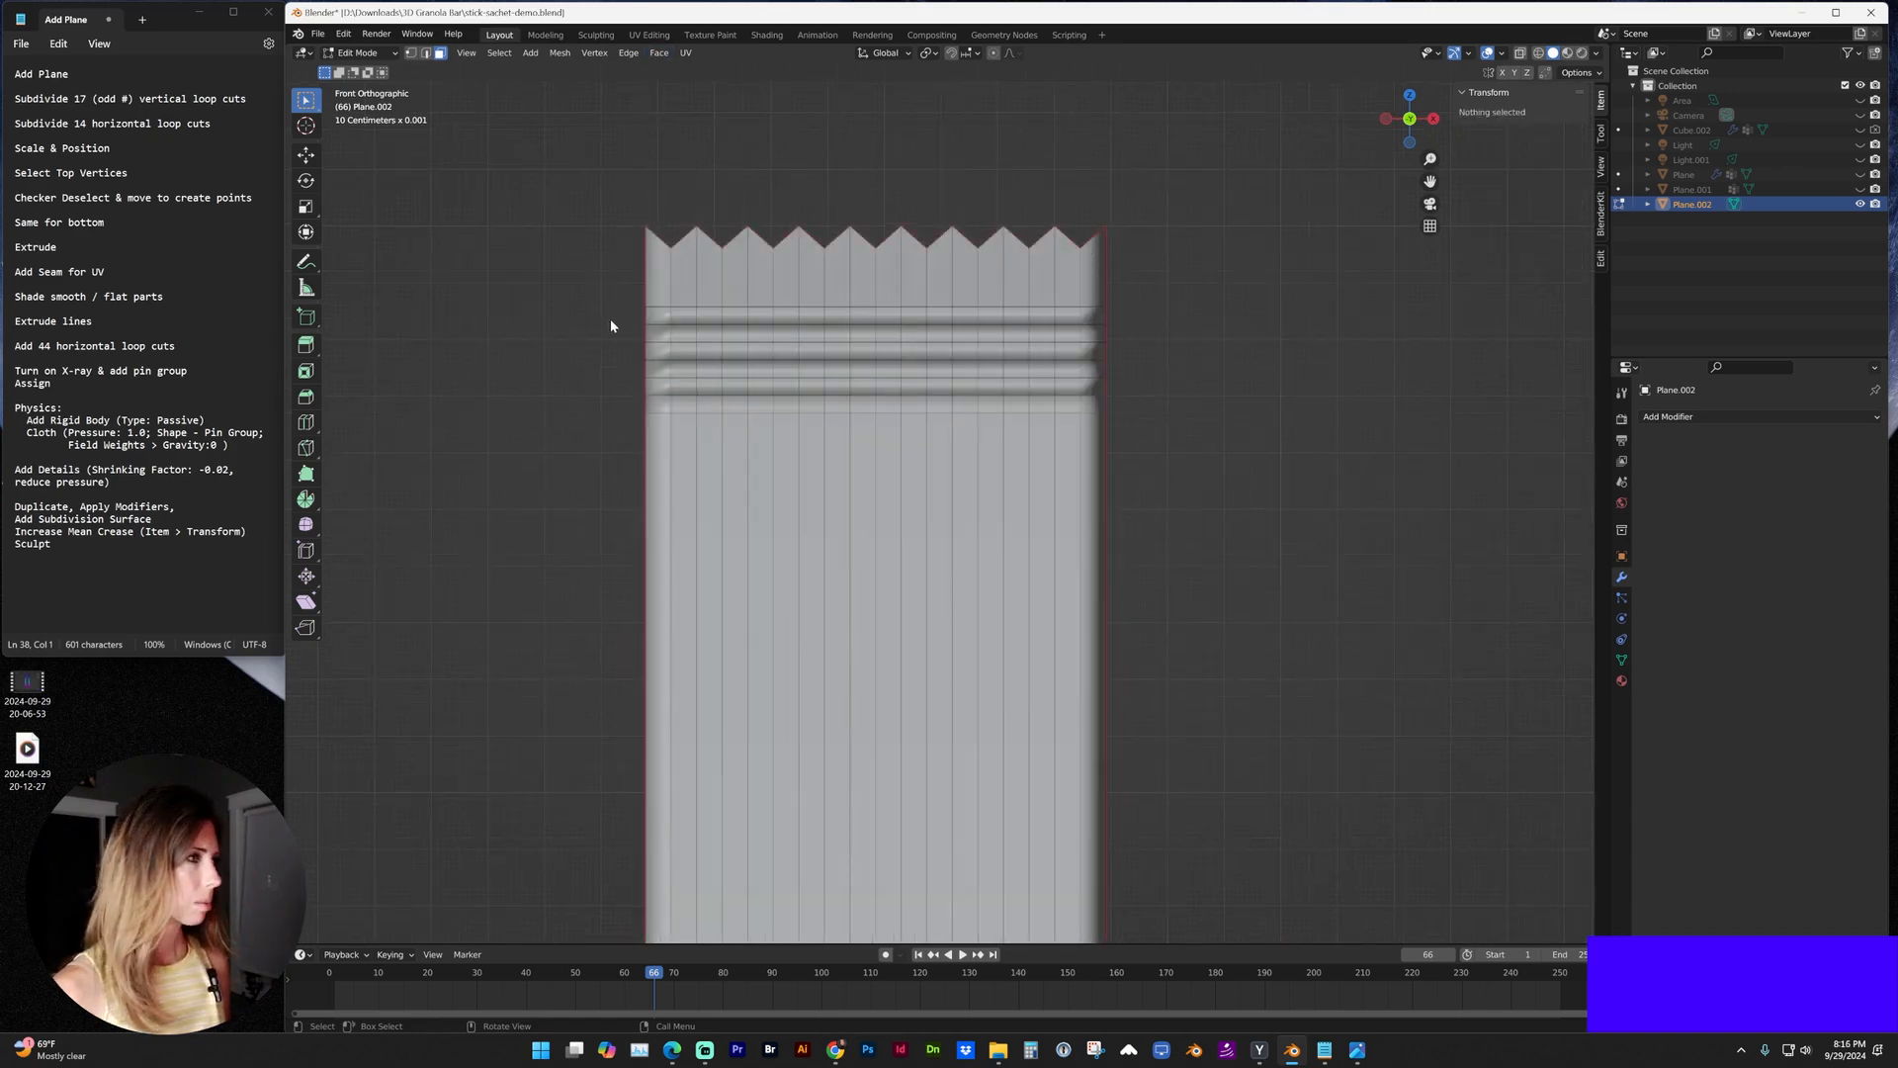
pyautogui.scroll(-5, 610, 318)
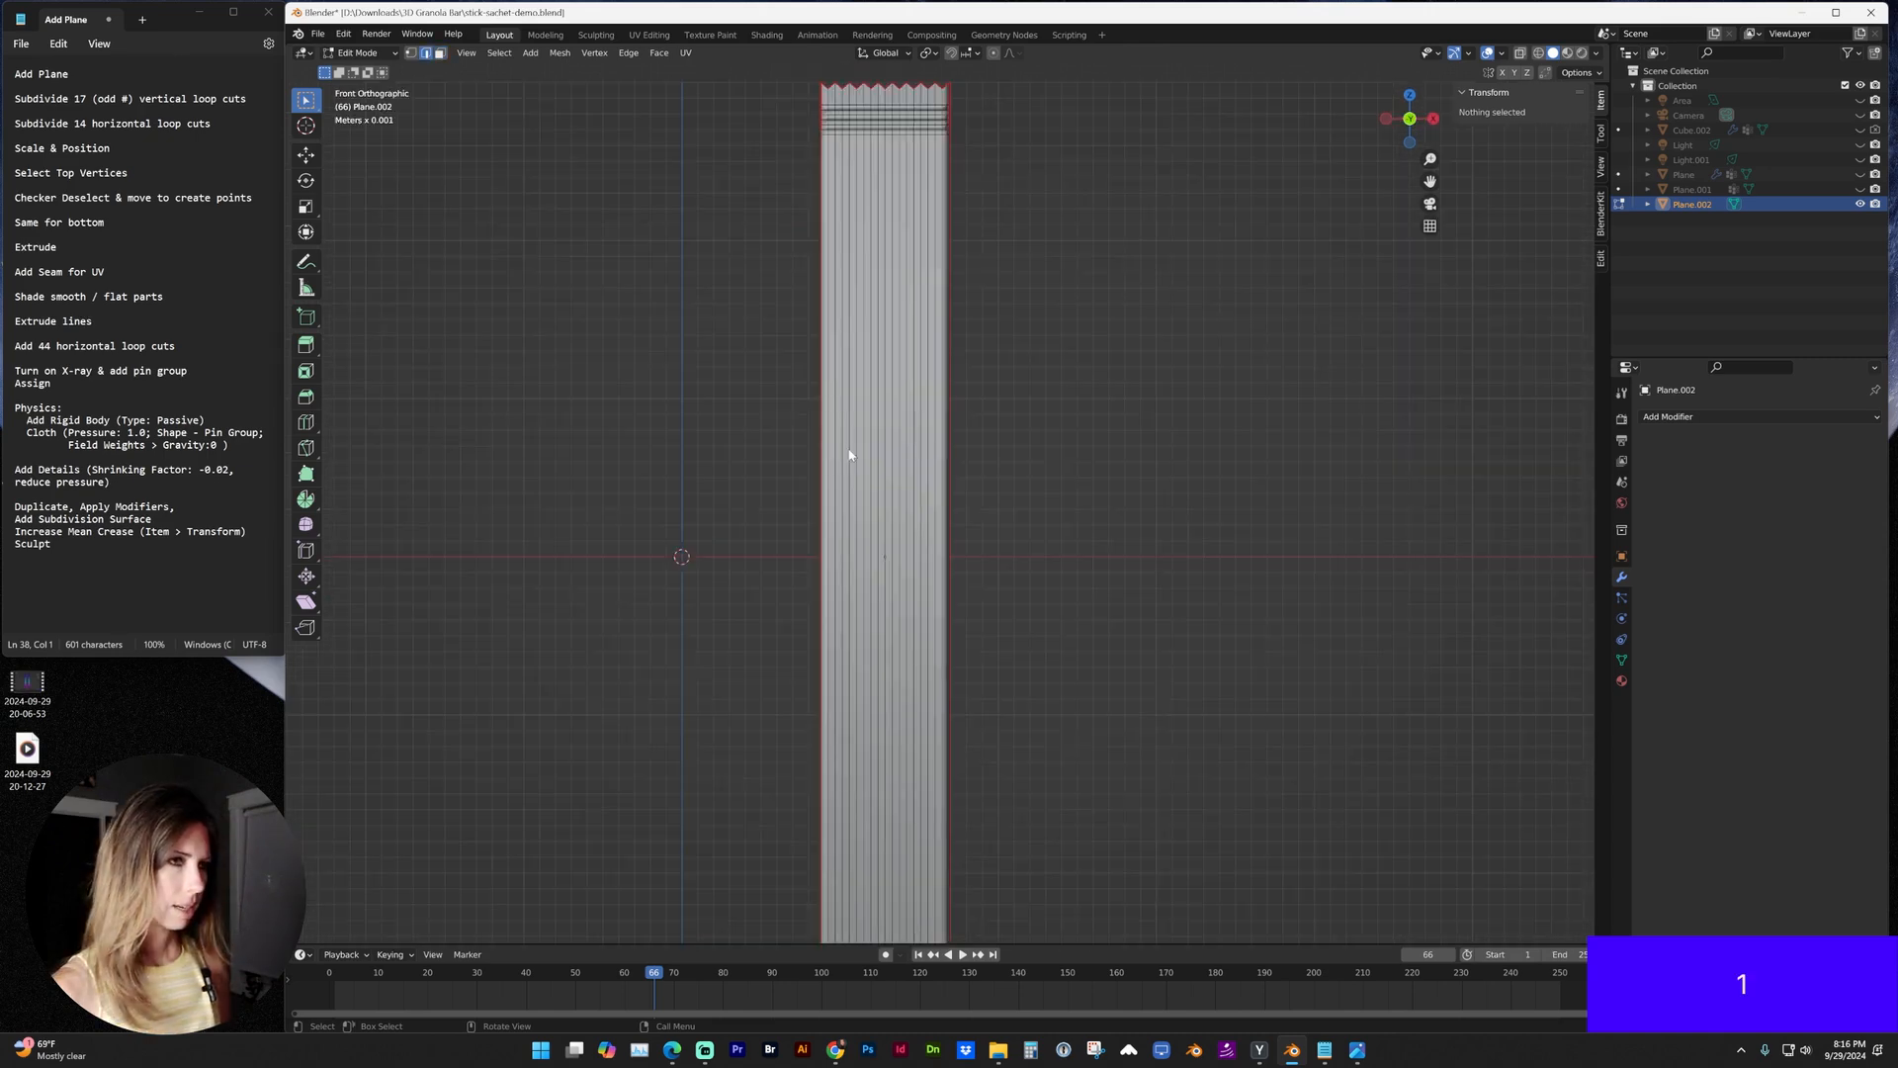
pyautogui.hotkey('ctrl', 'r')
pyautogui.scroll(3, 912, 414)
pyautogui.scroll(1, 913, 413)
pyautogui.click(913, 413)
pyautogui.doubleClick(502, 812)
pyautogui.write('44')
pyautogui.press('Return')
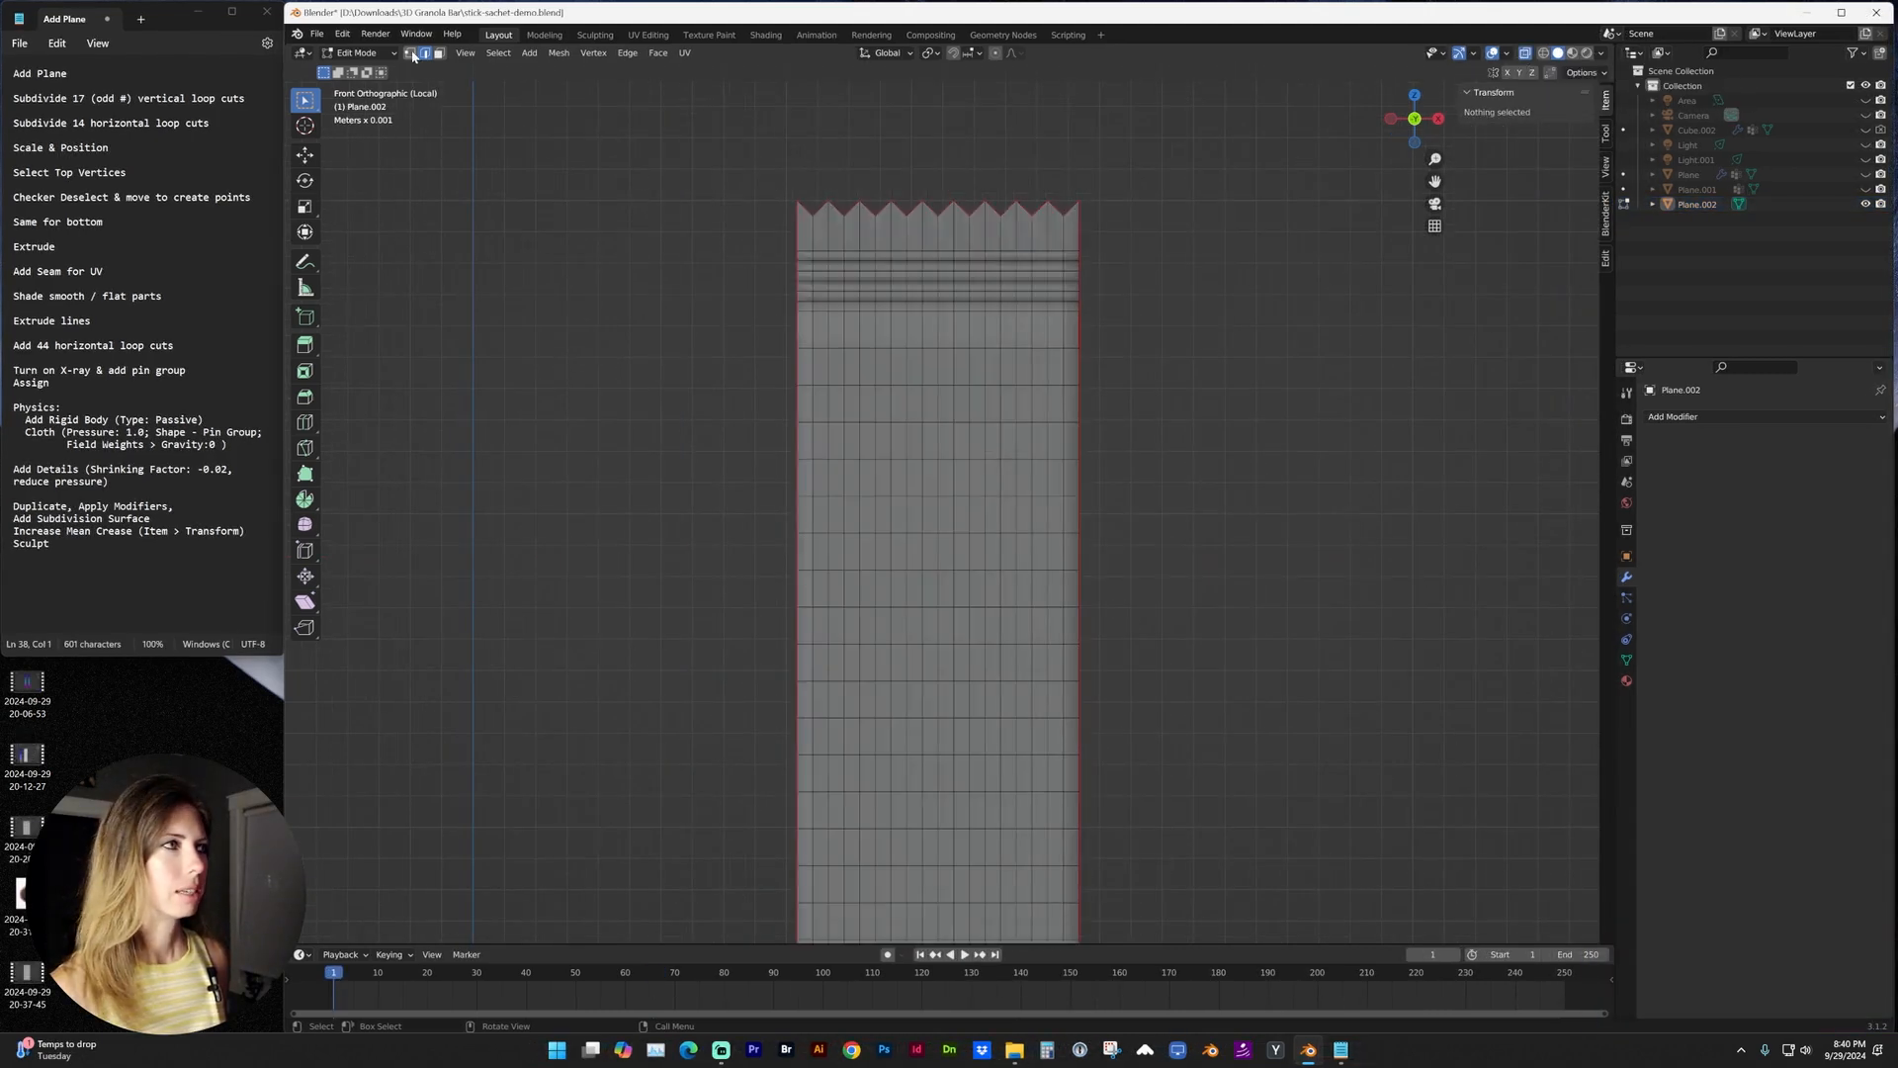
# Box-select the vertex rows of both the top and bottom crimped ends.
pyautogui.moveTo(743, 160); pyautogui.dragTo(1130, 315)
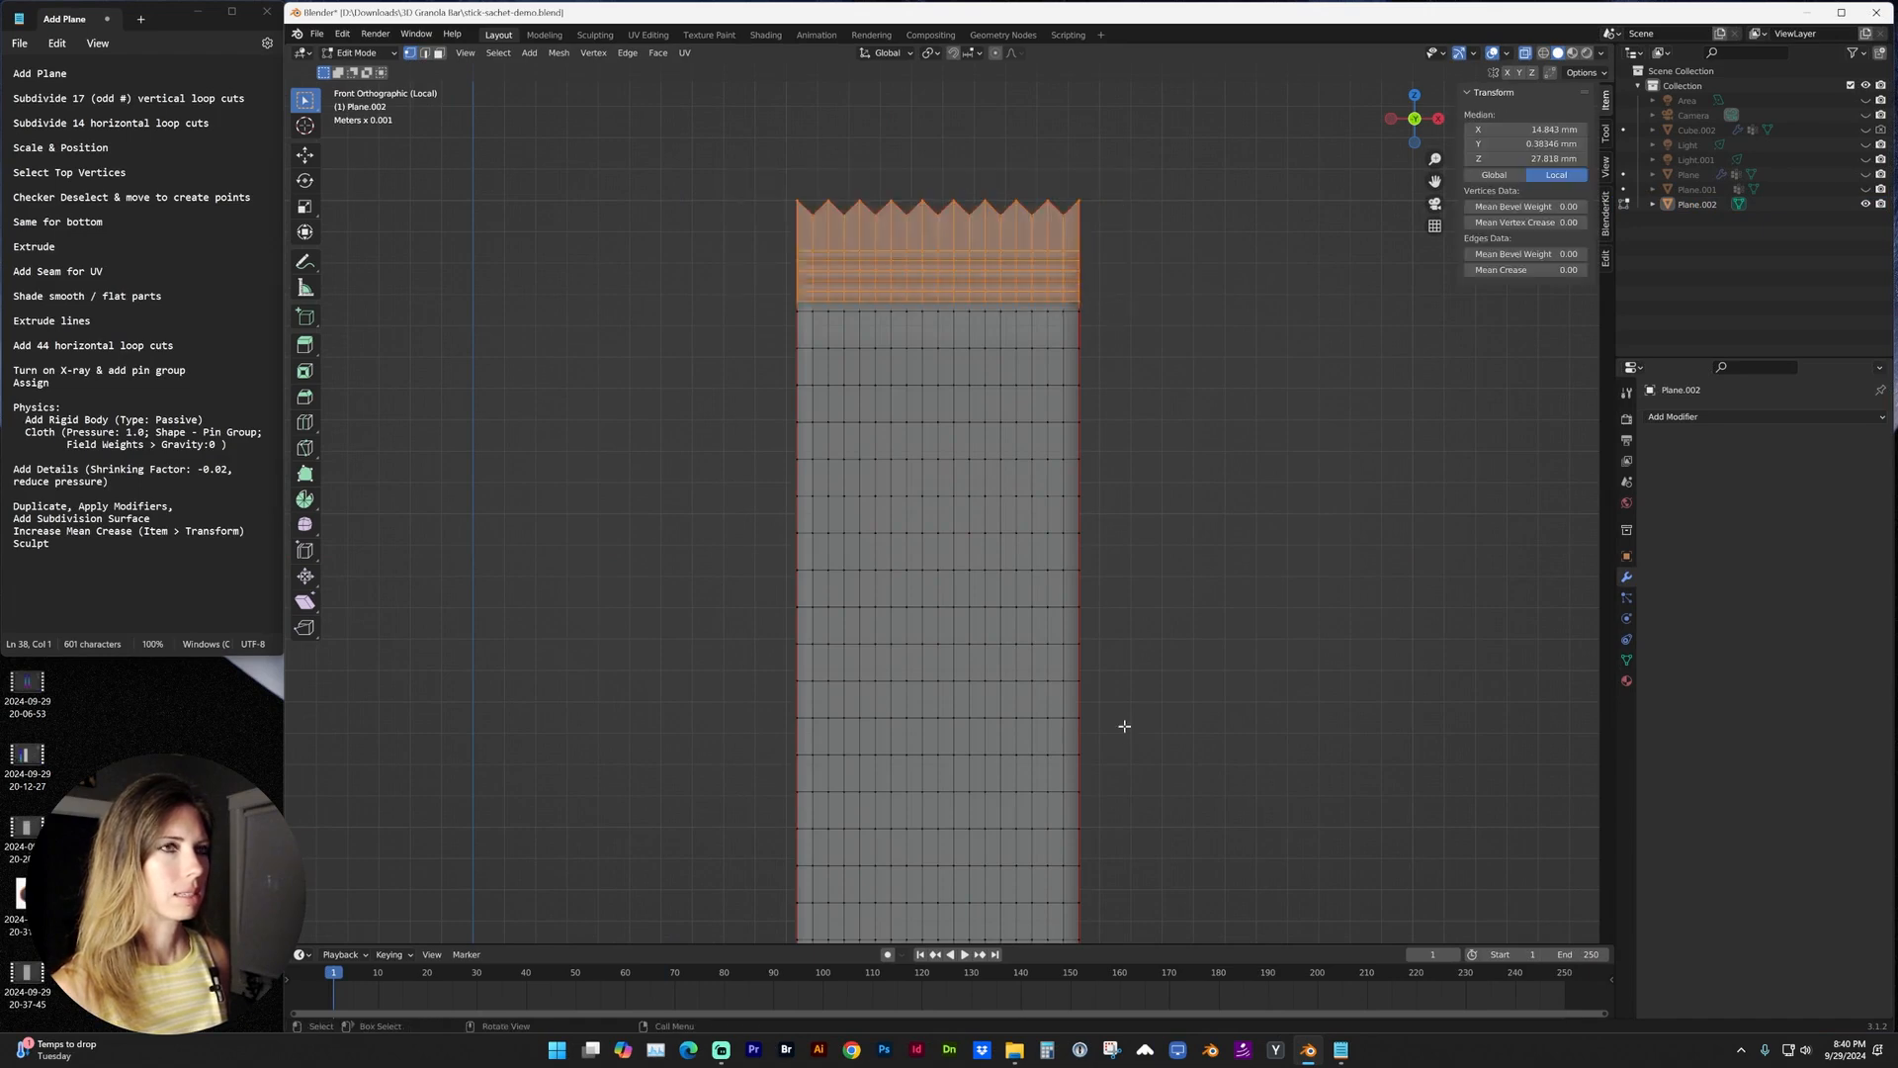
pyautogui.scroll(-3, 1124, 725)
pyautogui.keyDown('shift'); pyautogui.moveTo(1132, 801); pyautogui.dragTo(1039, 446, button='middle'); pyautogui.keyUp('shift')
pyautogui.moveTo(629, 652); pyautogui.dragTo(648, 669)
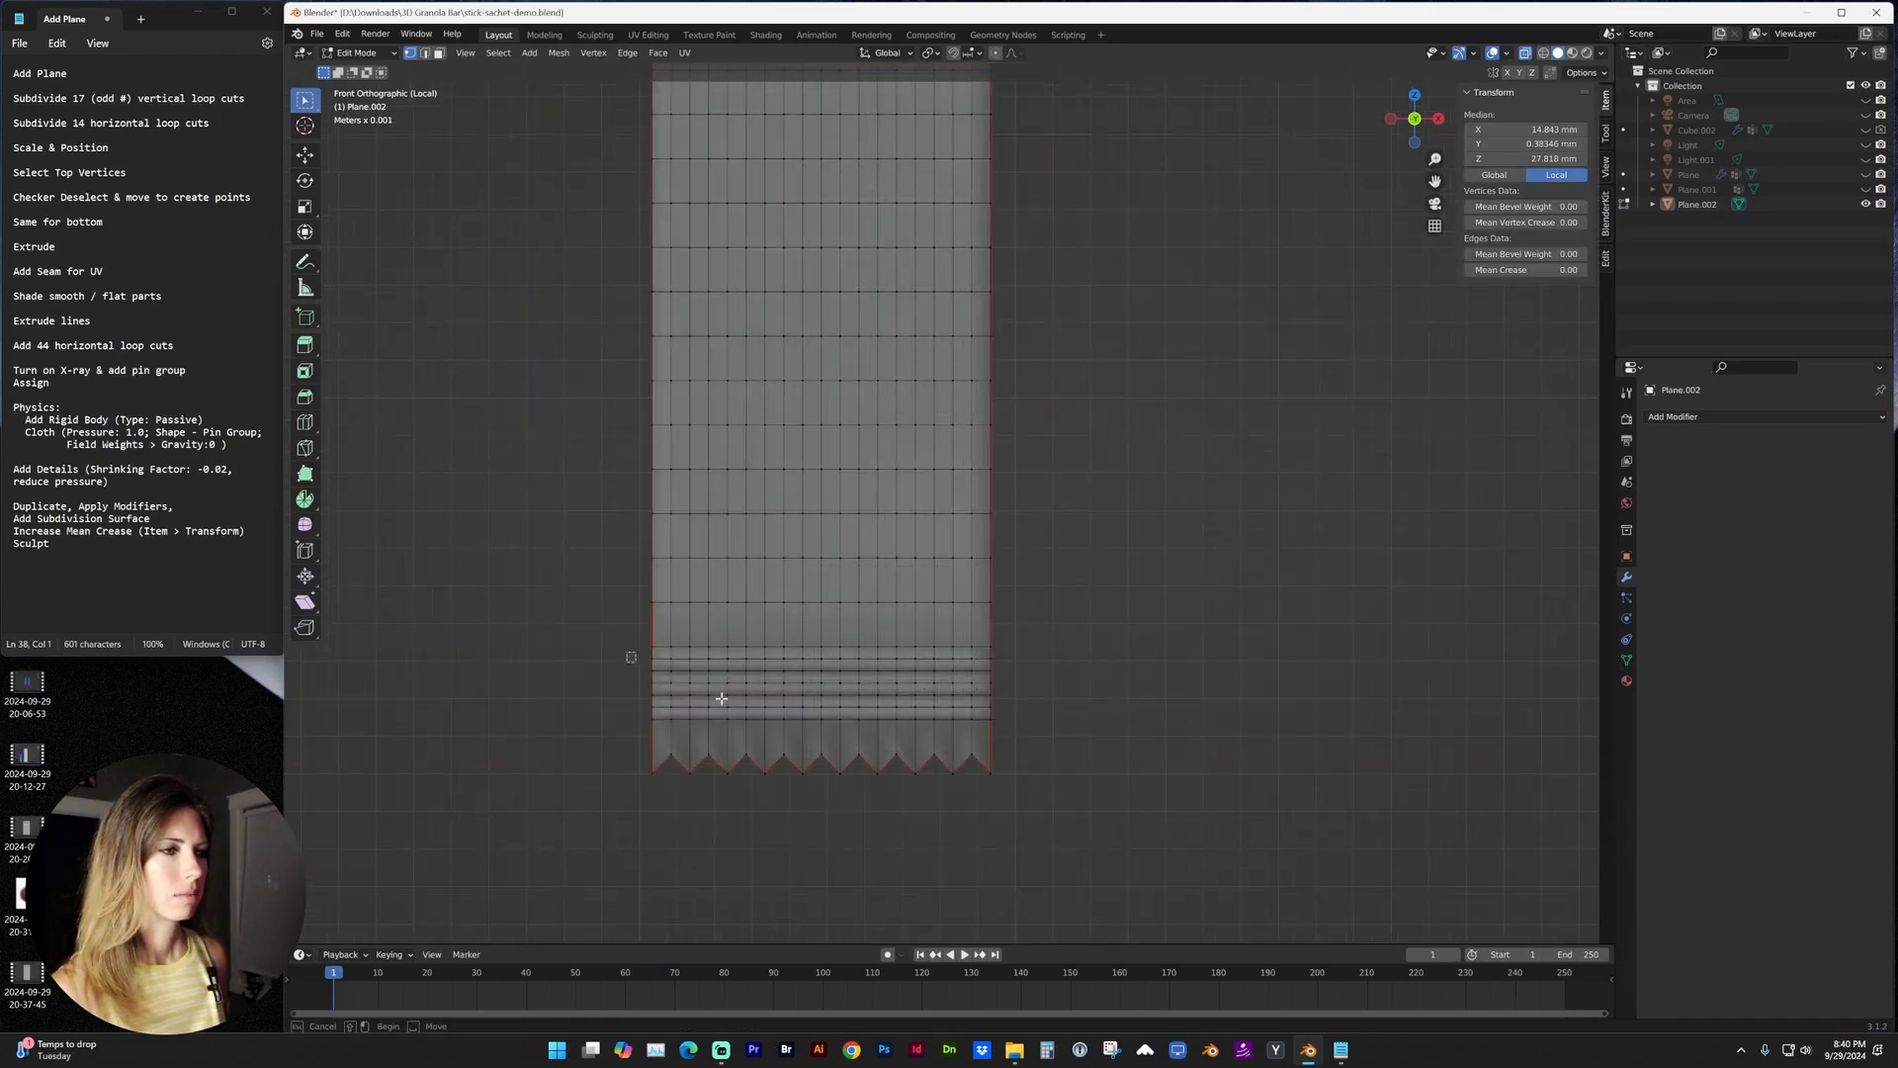
pyautogui.moveTo(750, 709); pyautogui.dragTo(1059, 813)
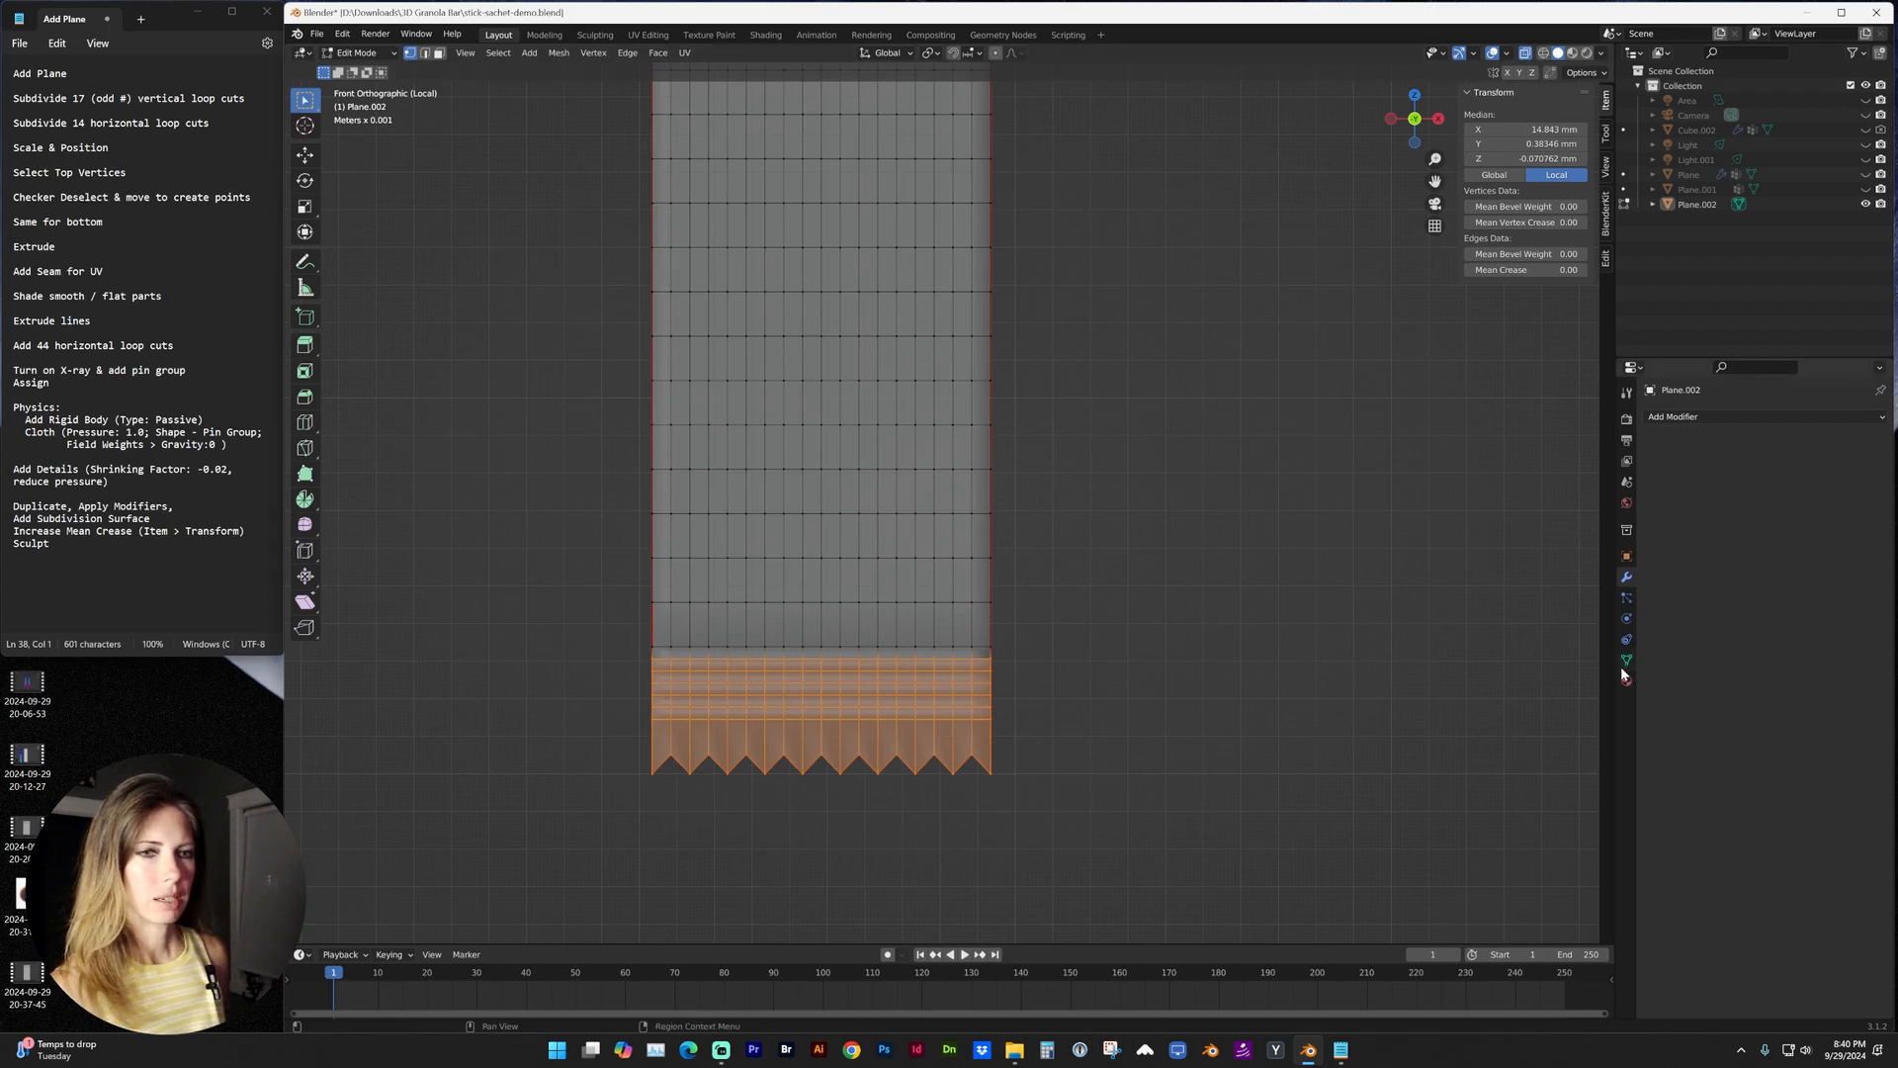
# Create a vertex group named pin in Object Data and assign the selected end vertices to it.
pyautogui.click(1627, 665)
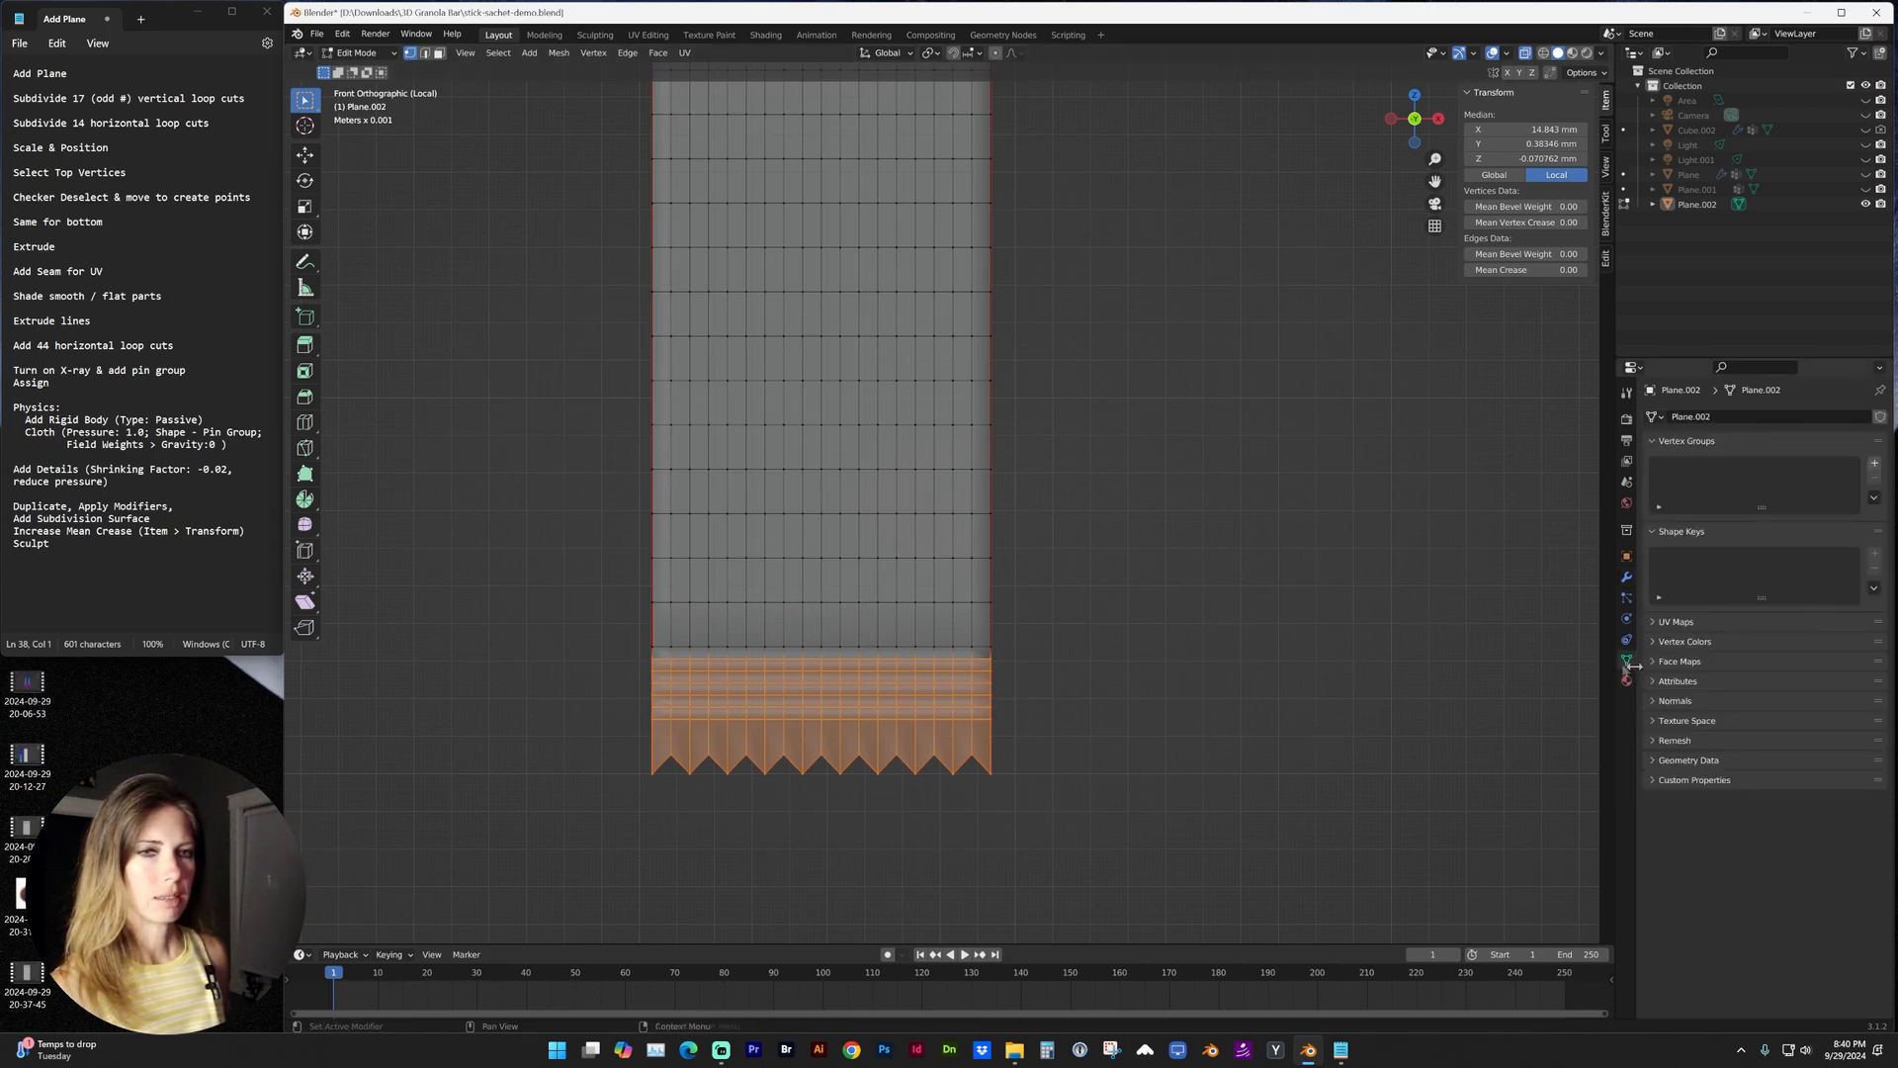
pyautogui.click(1872, 468)
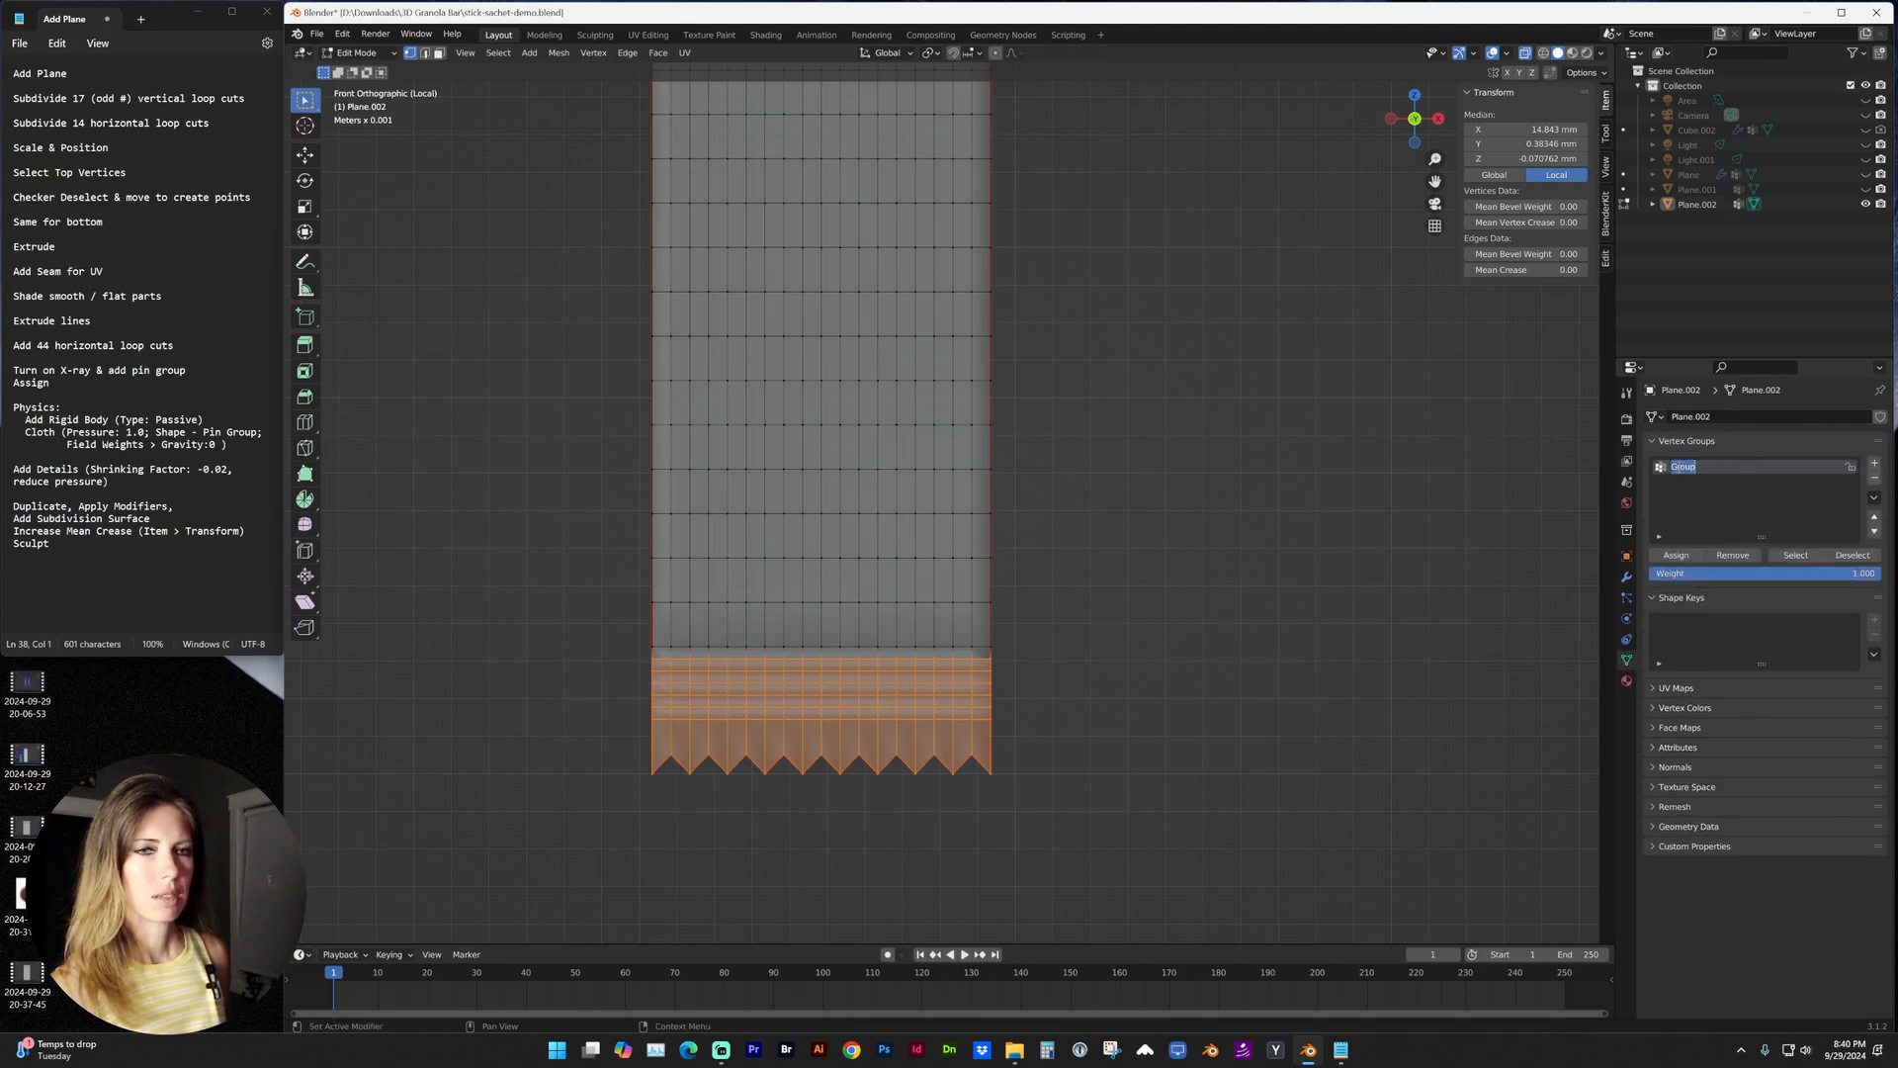
pyautogui.write('pin')
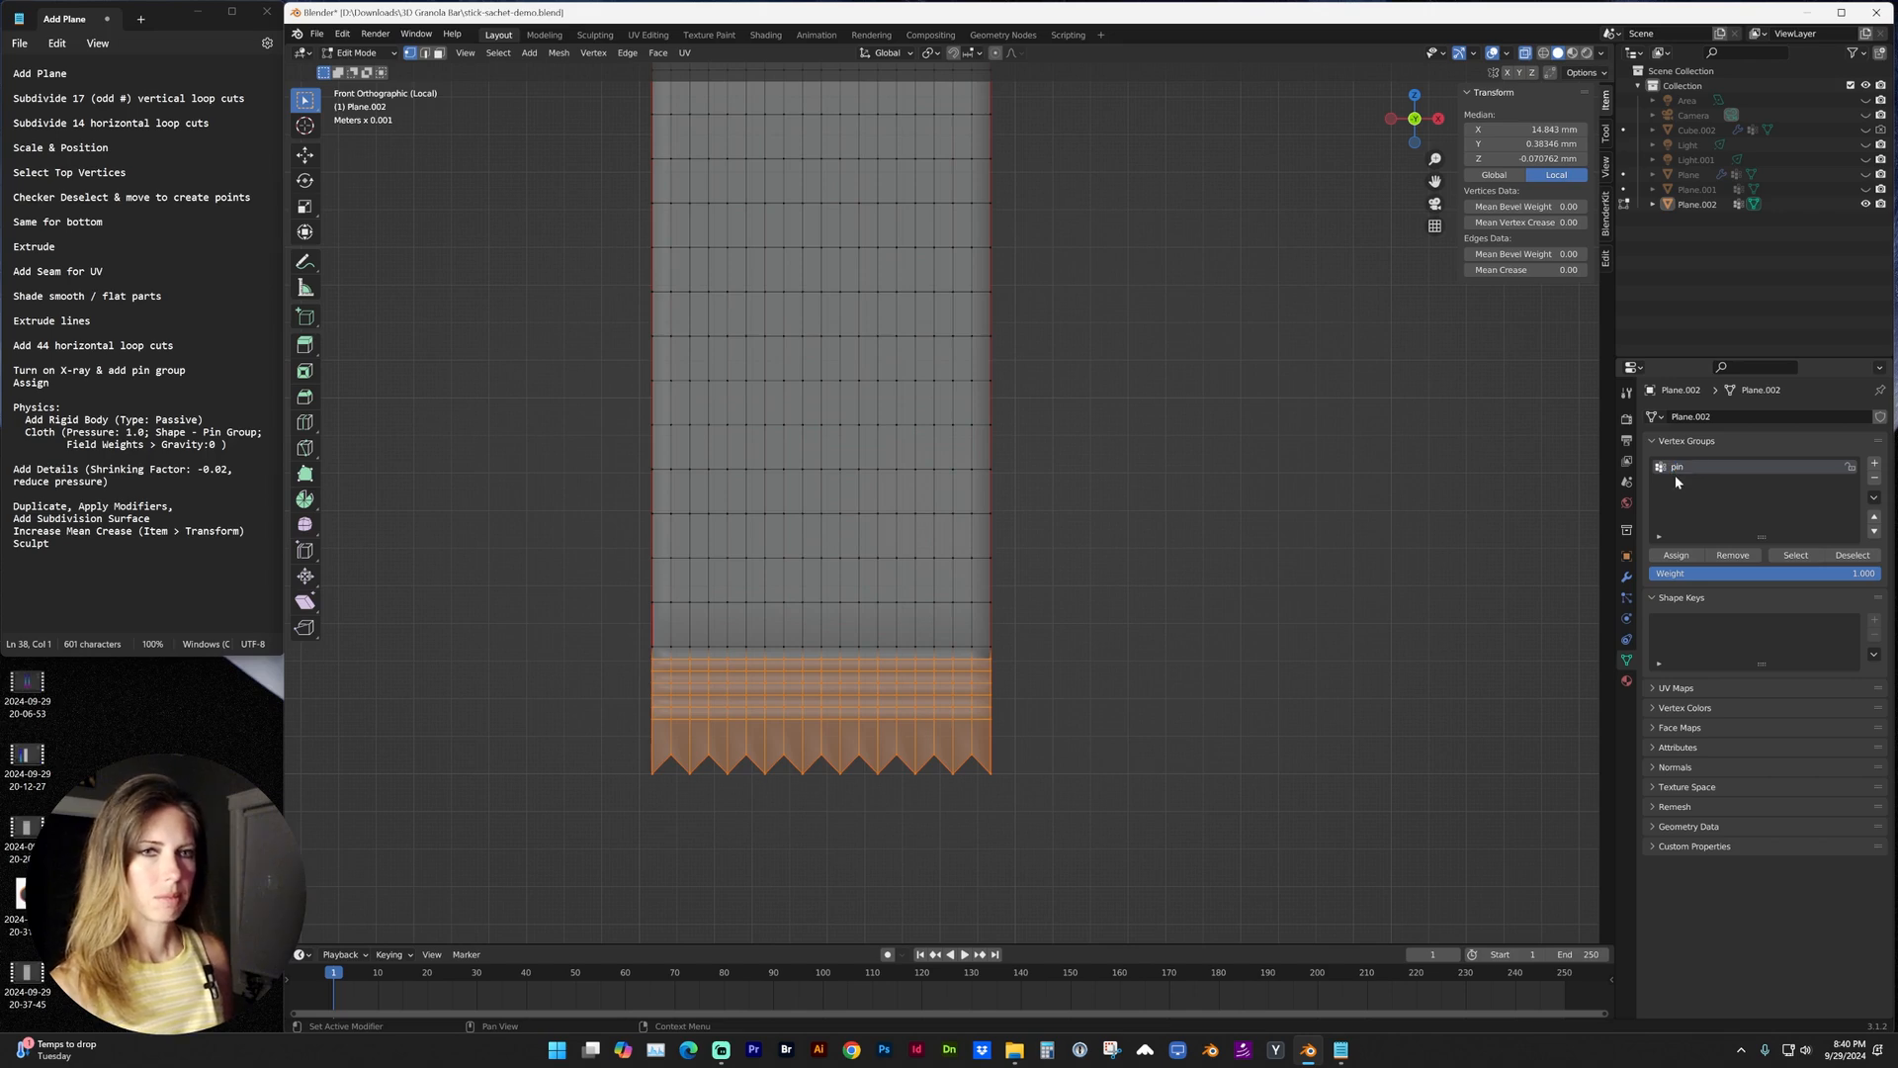
pyautogui.click(1678, 555)
pyautogui.scroll(-3, 1186, 445)
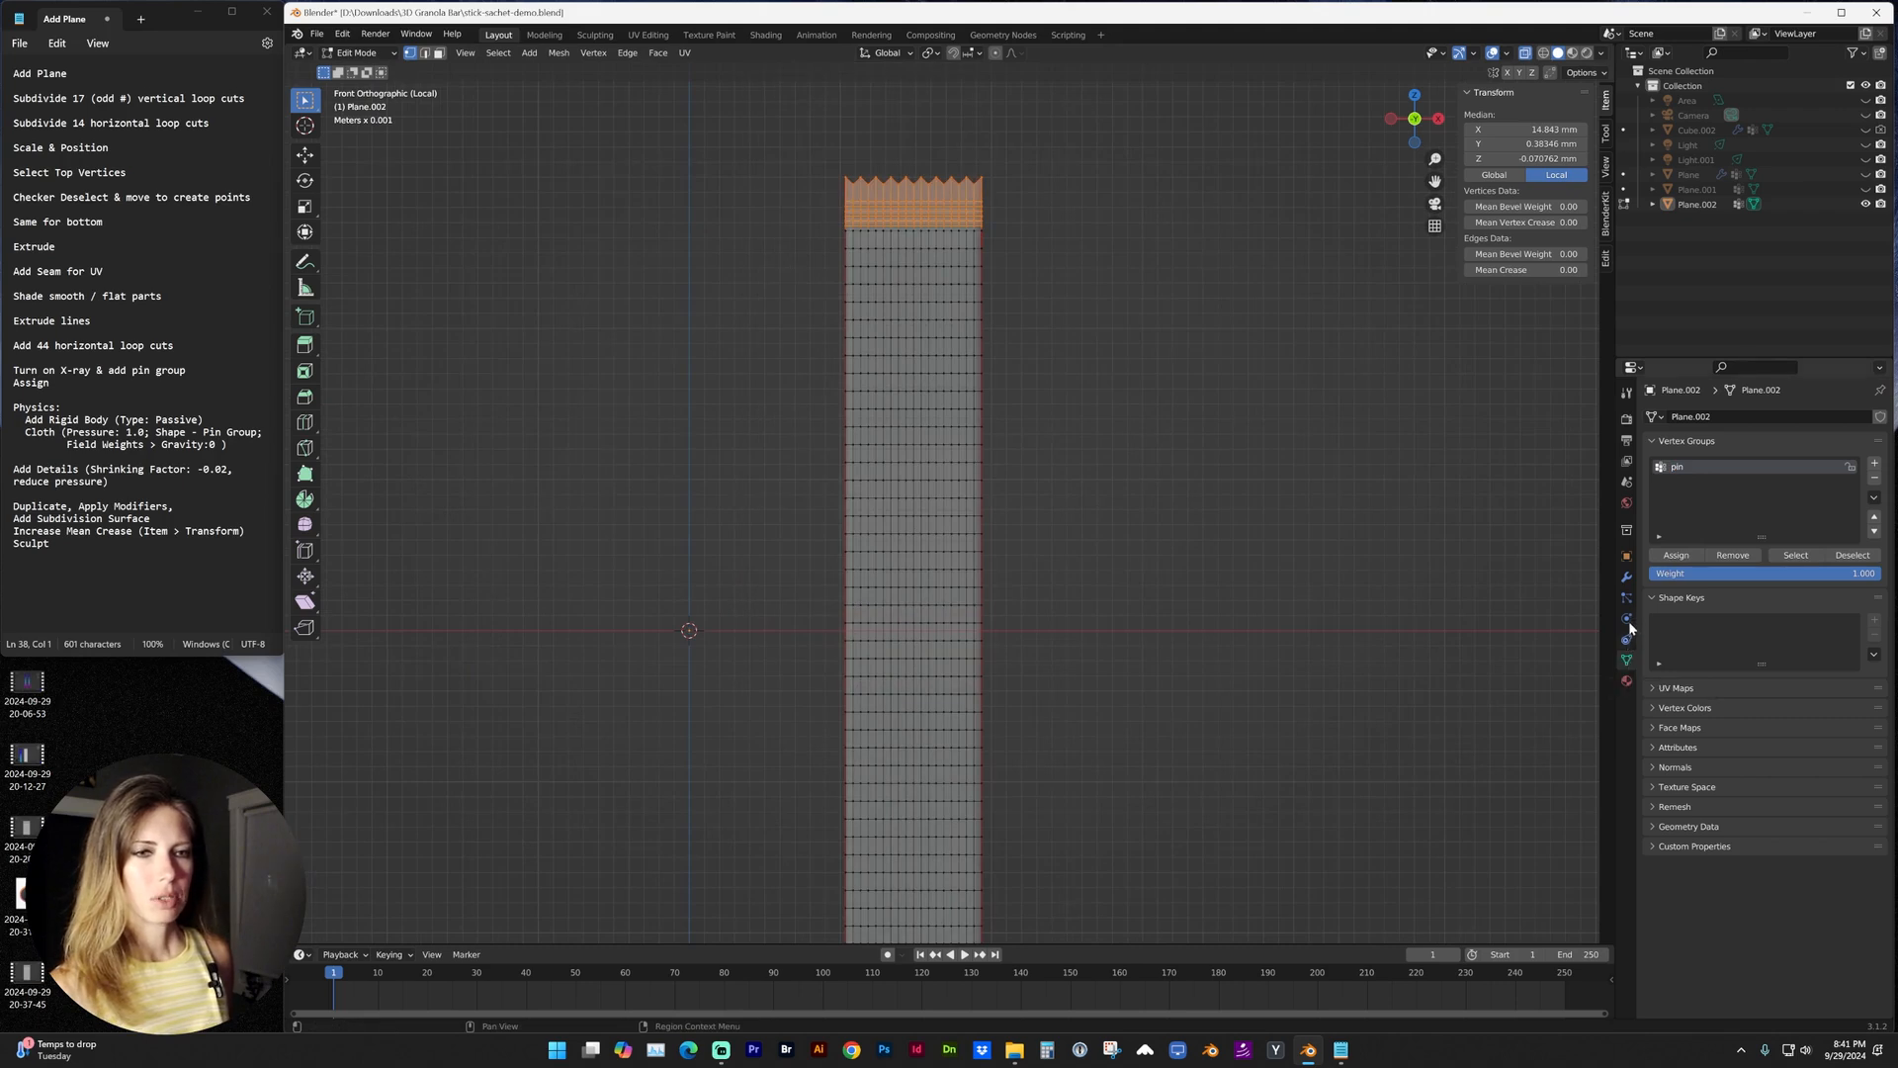
# Add passive rigid body and cloth physics to the sachet with pressure enabled.
pyautogui.click(1628, 622)
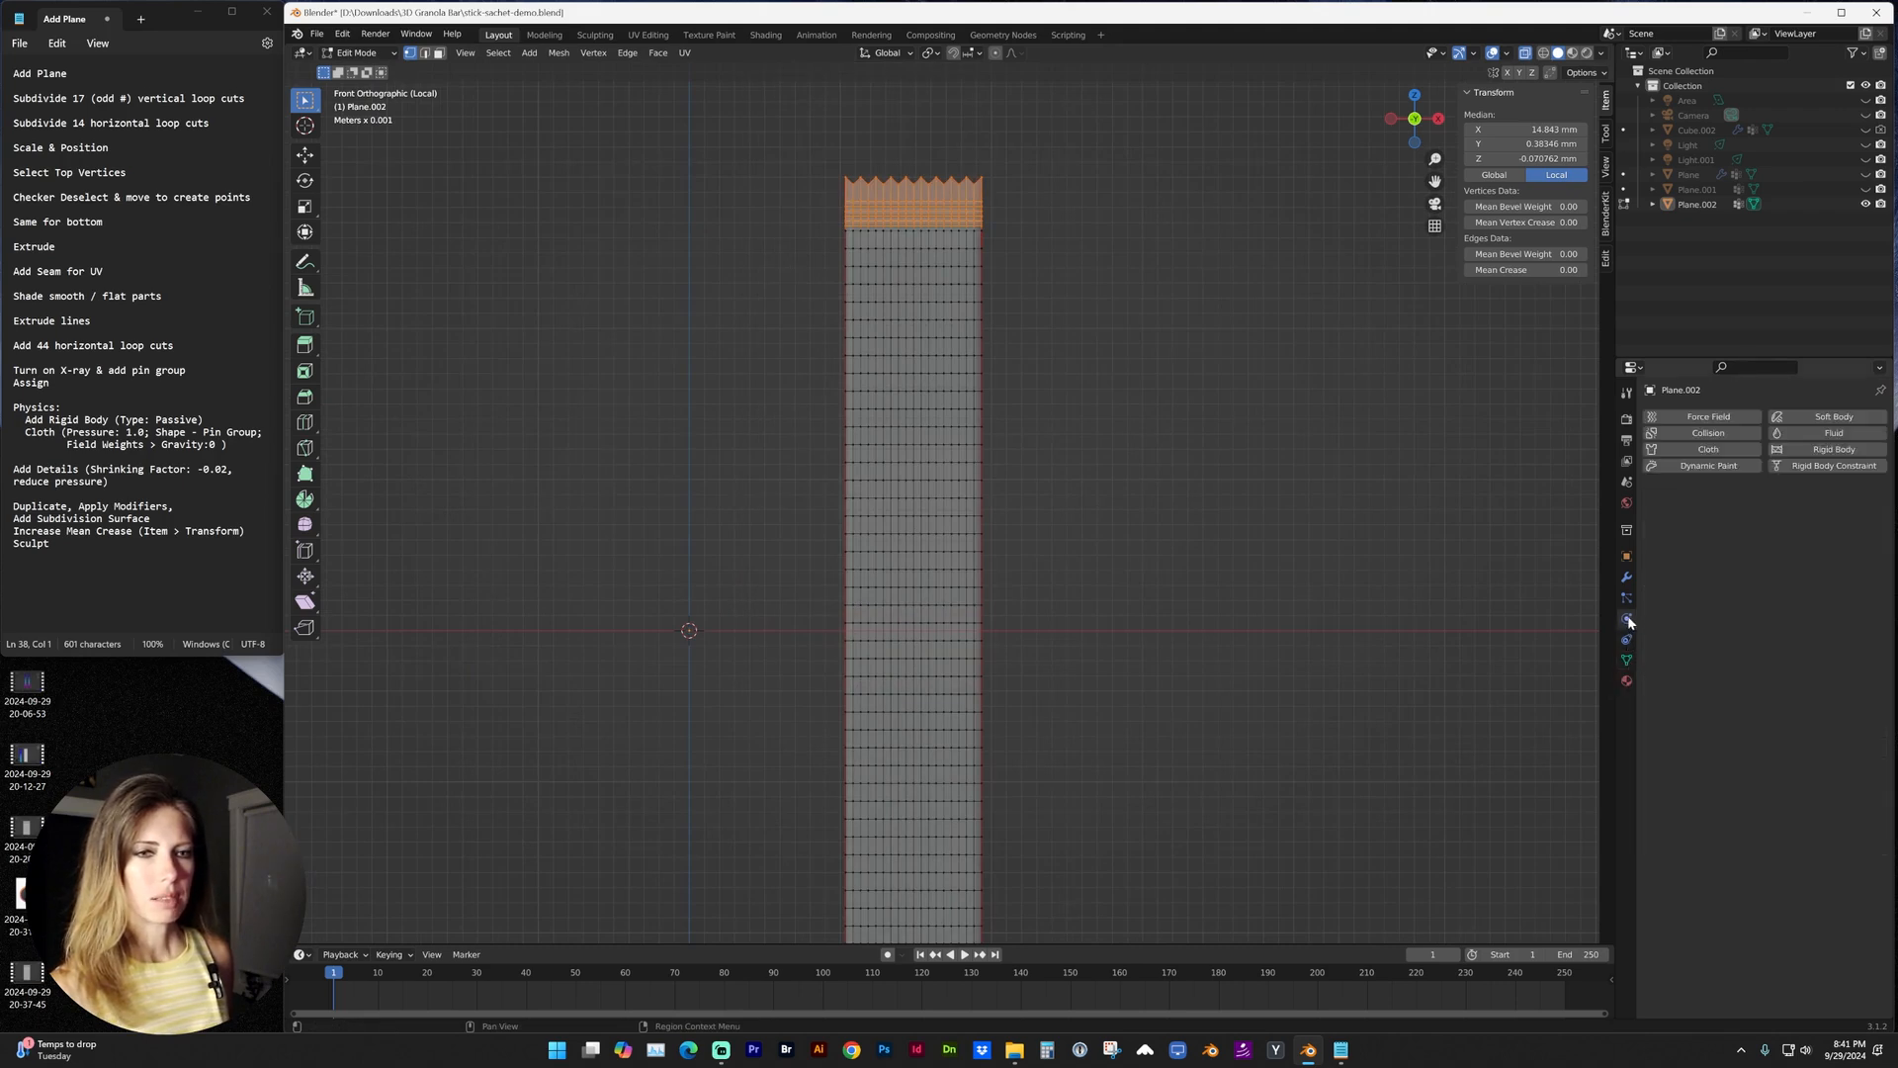
pyautogui.click(1804, 451)
pyautogui.click(1766, 515)
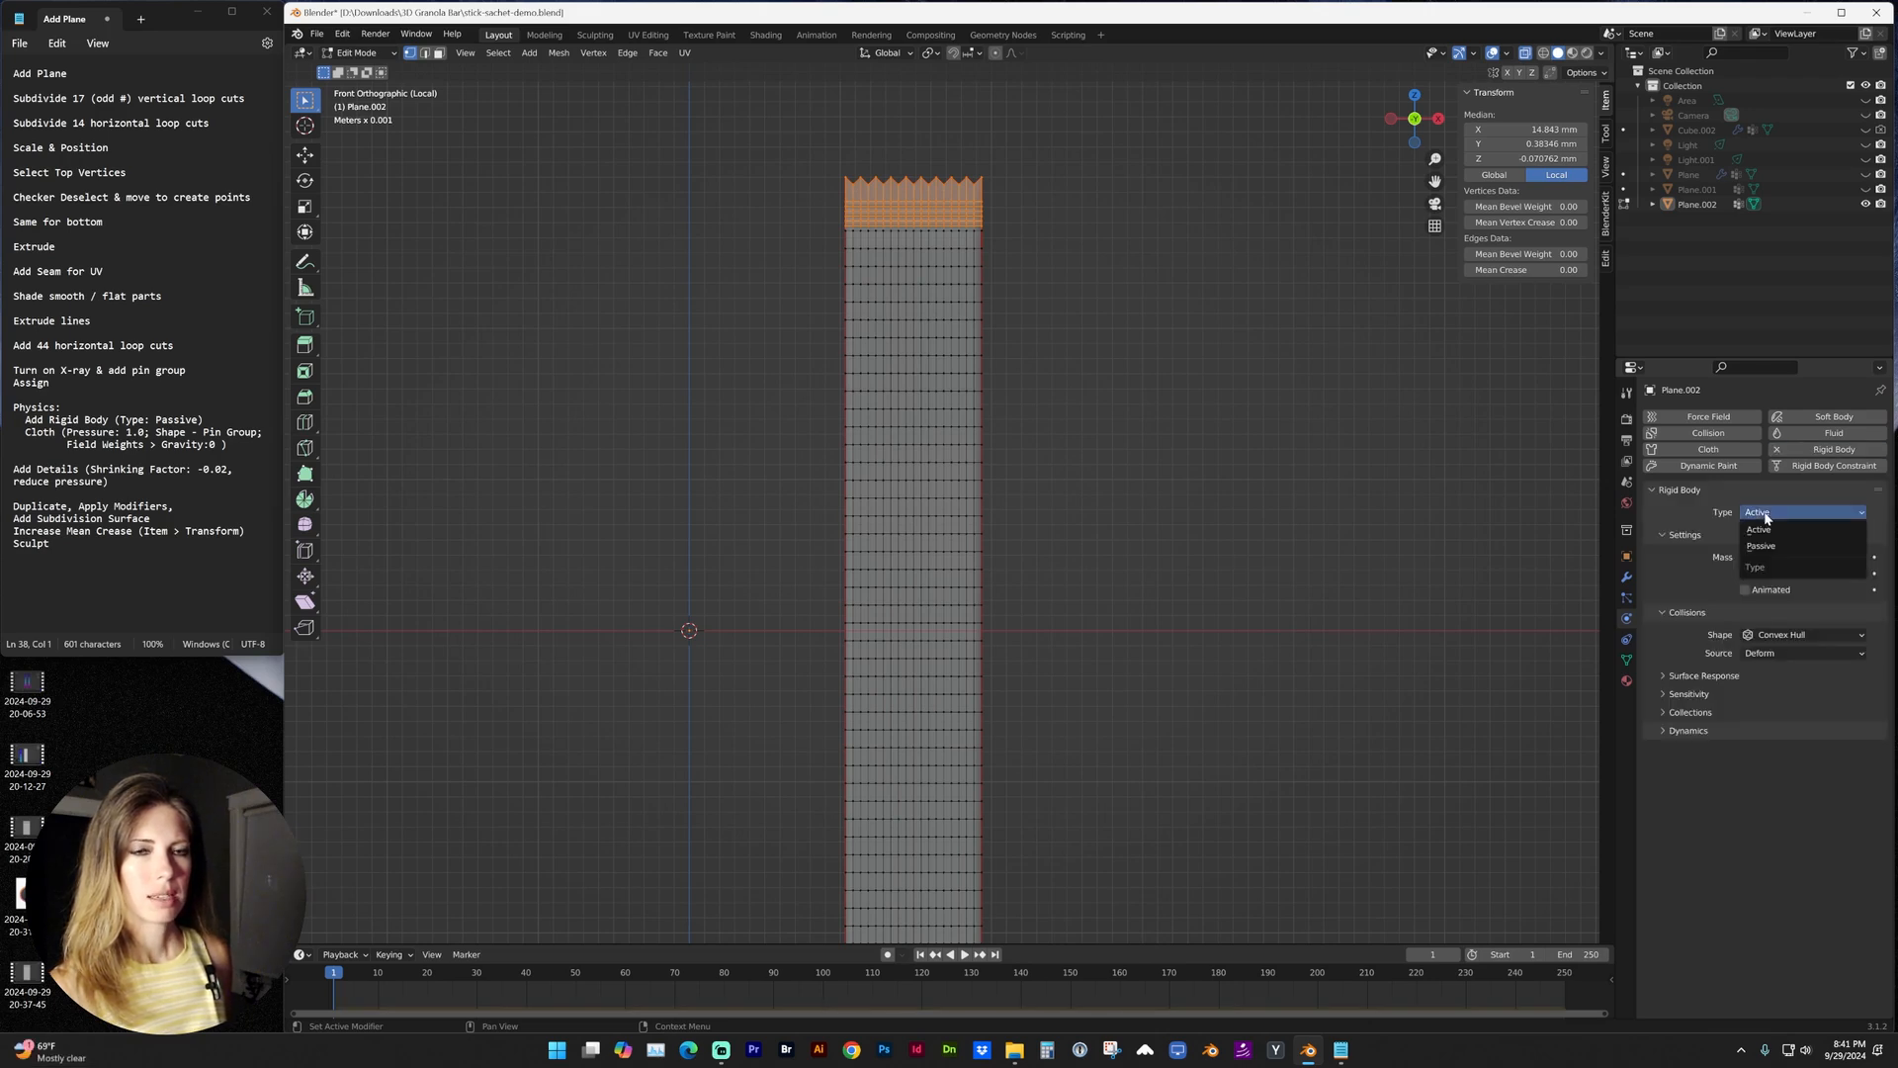
pyautogui.click(1764, 548)
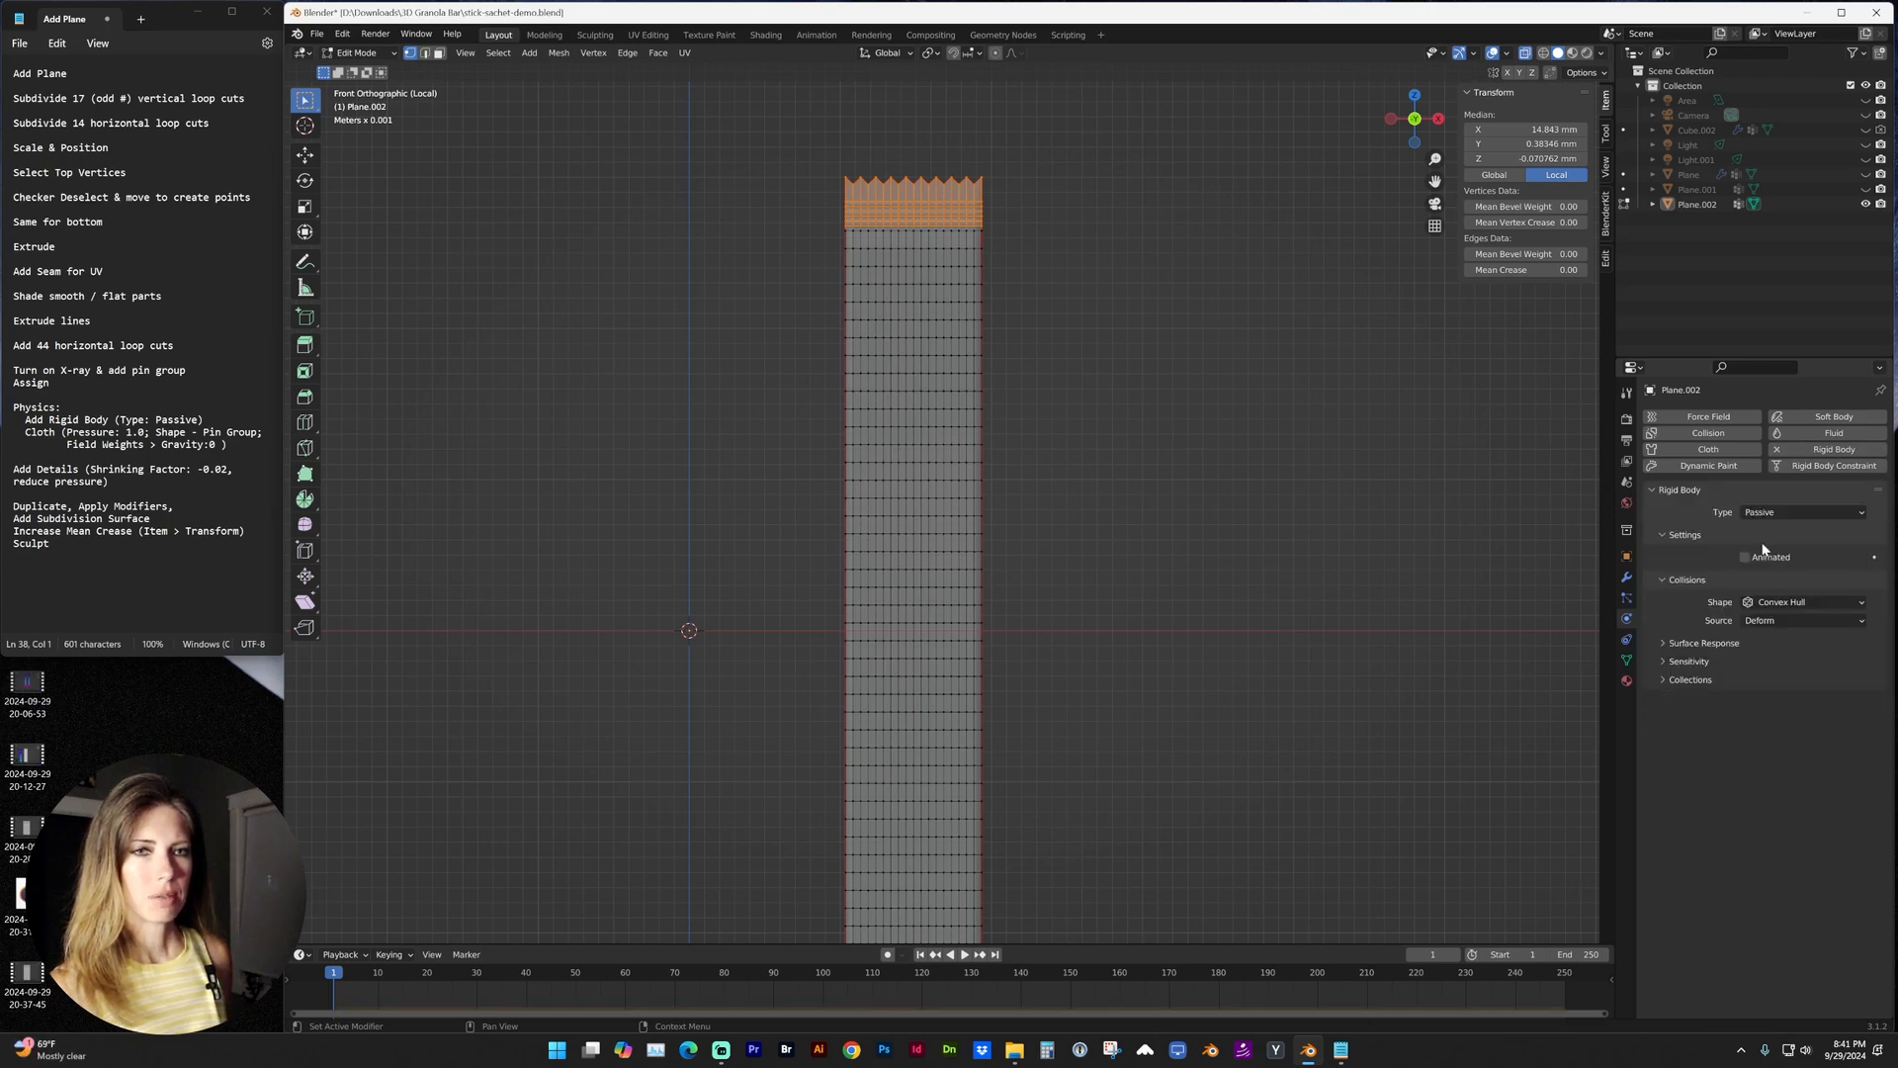
pyautogui.click(1724, 453)
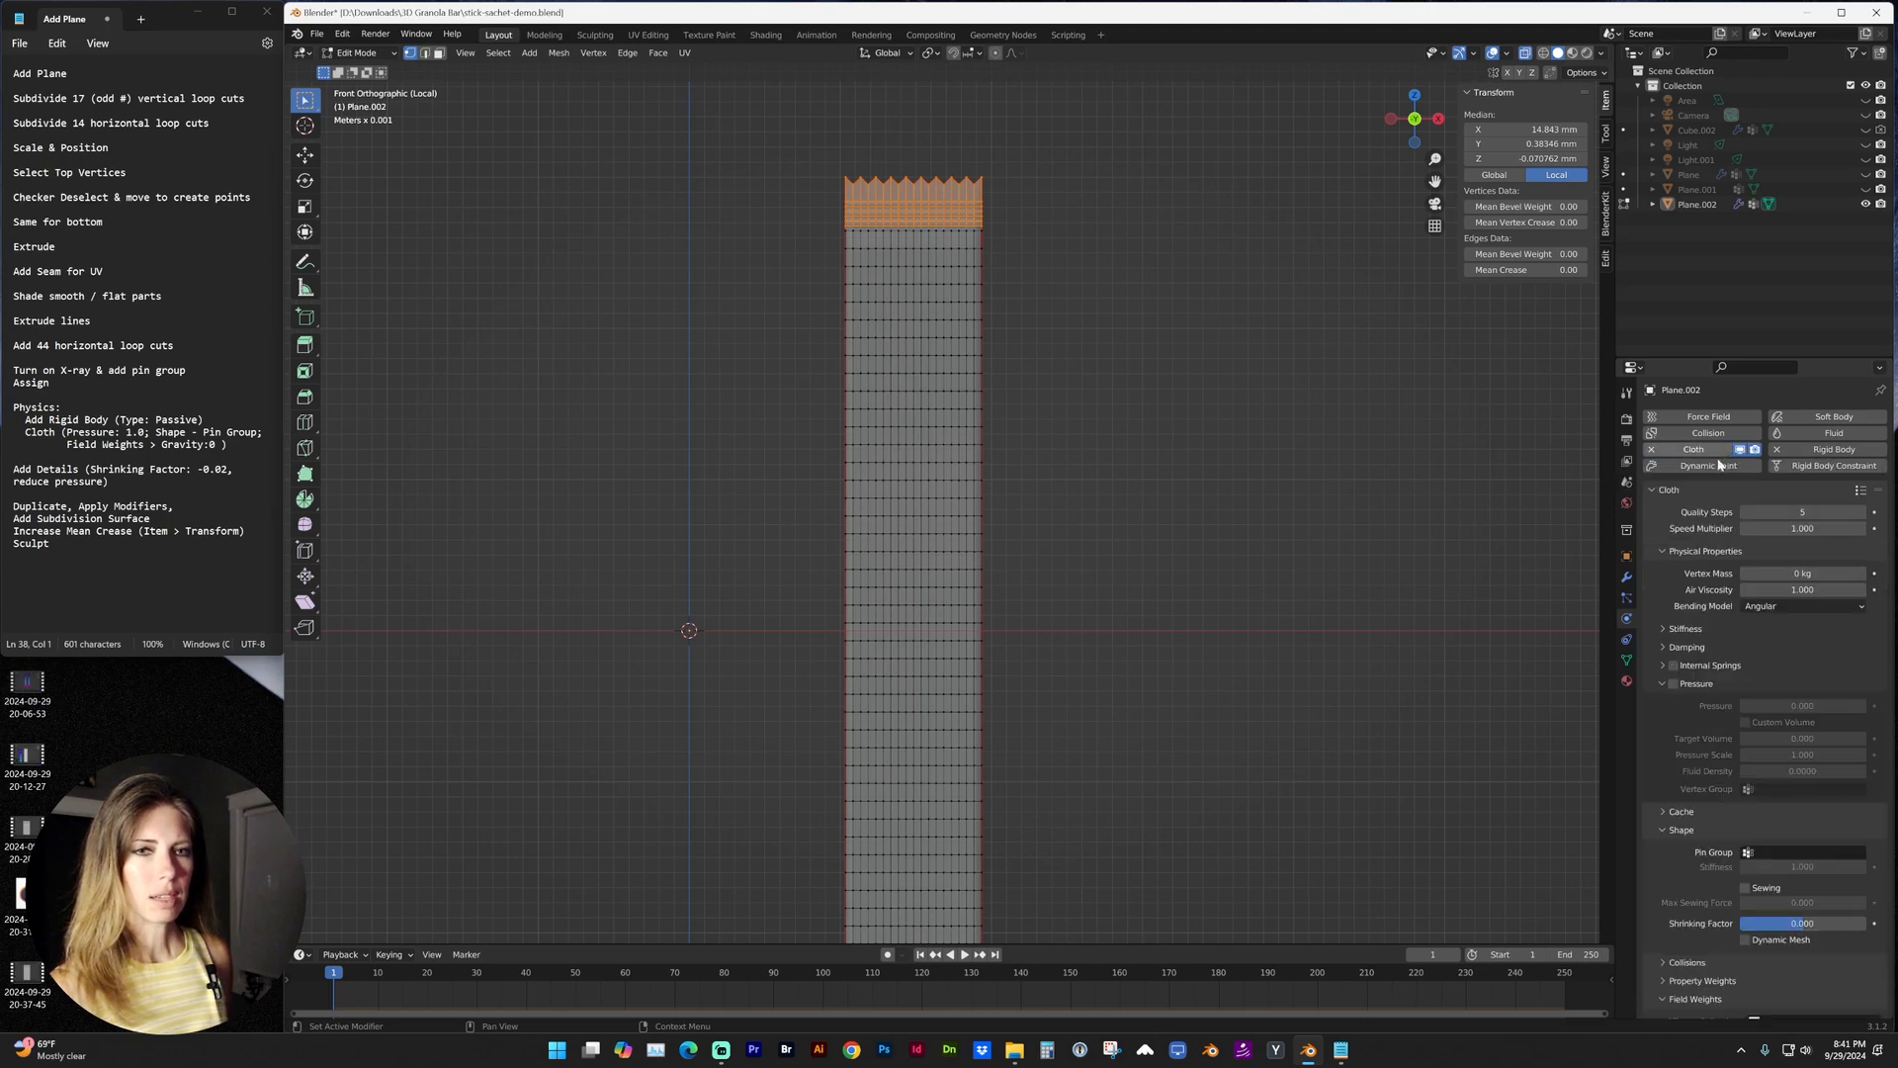
pyautogui.click(1674, 684)
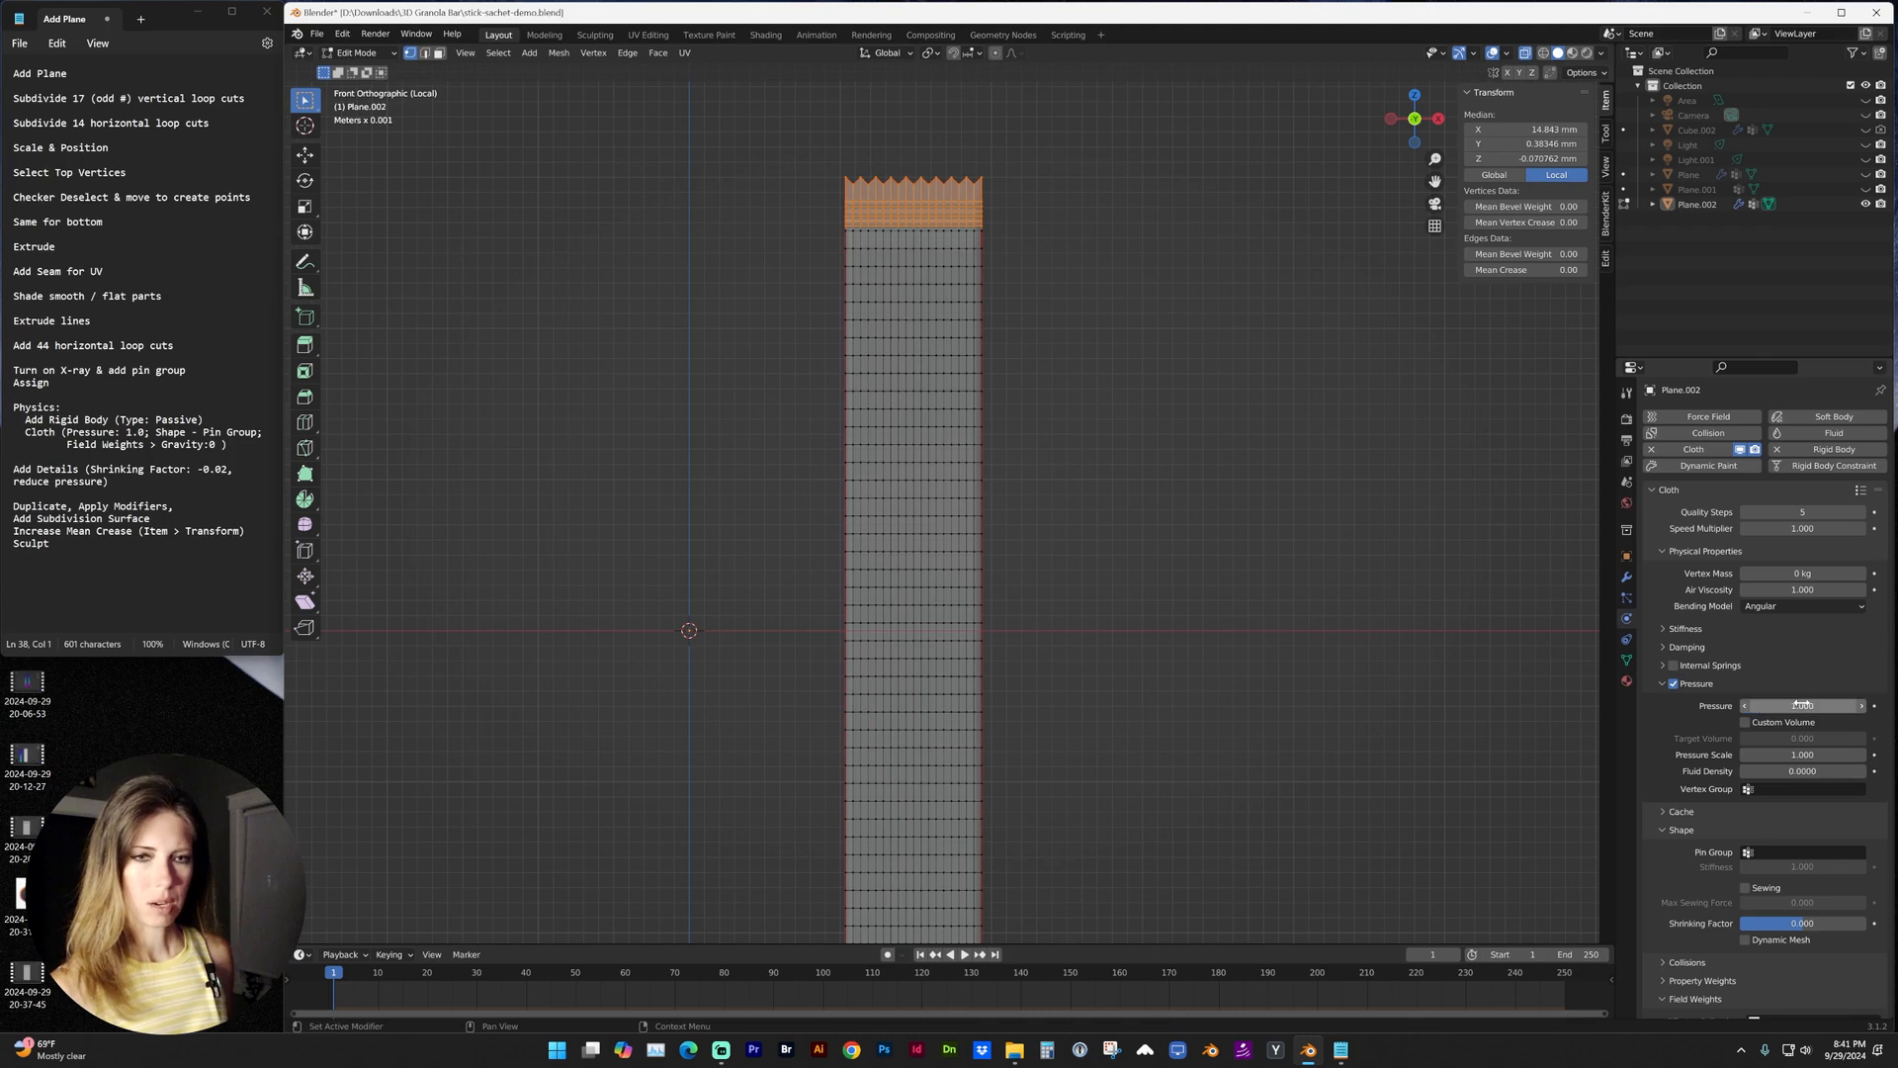
pyautogui.scroll(-3, 1803, 701)
pyautogui.scroll(-2, 1750, 727)
pyautogui.scroll(-1, 1700, 758)
# Set the cloth's Pin Group to 'pin' and drag the gravity field weight to 0.
pyautogui.click(1801, 673)
pyautogui.click(1780, 698)
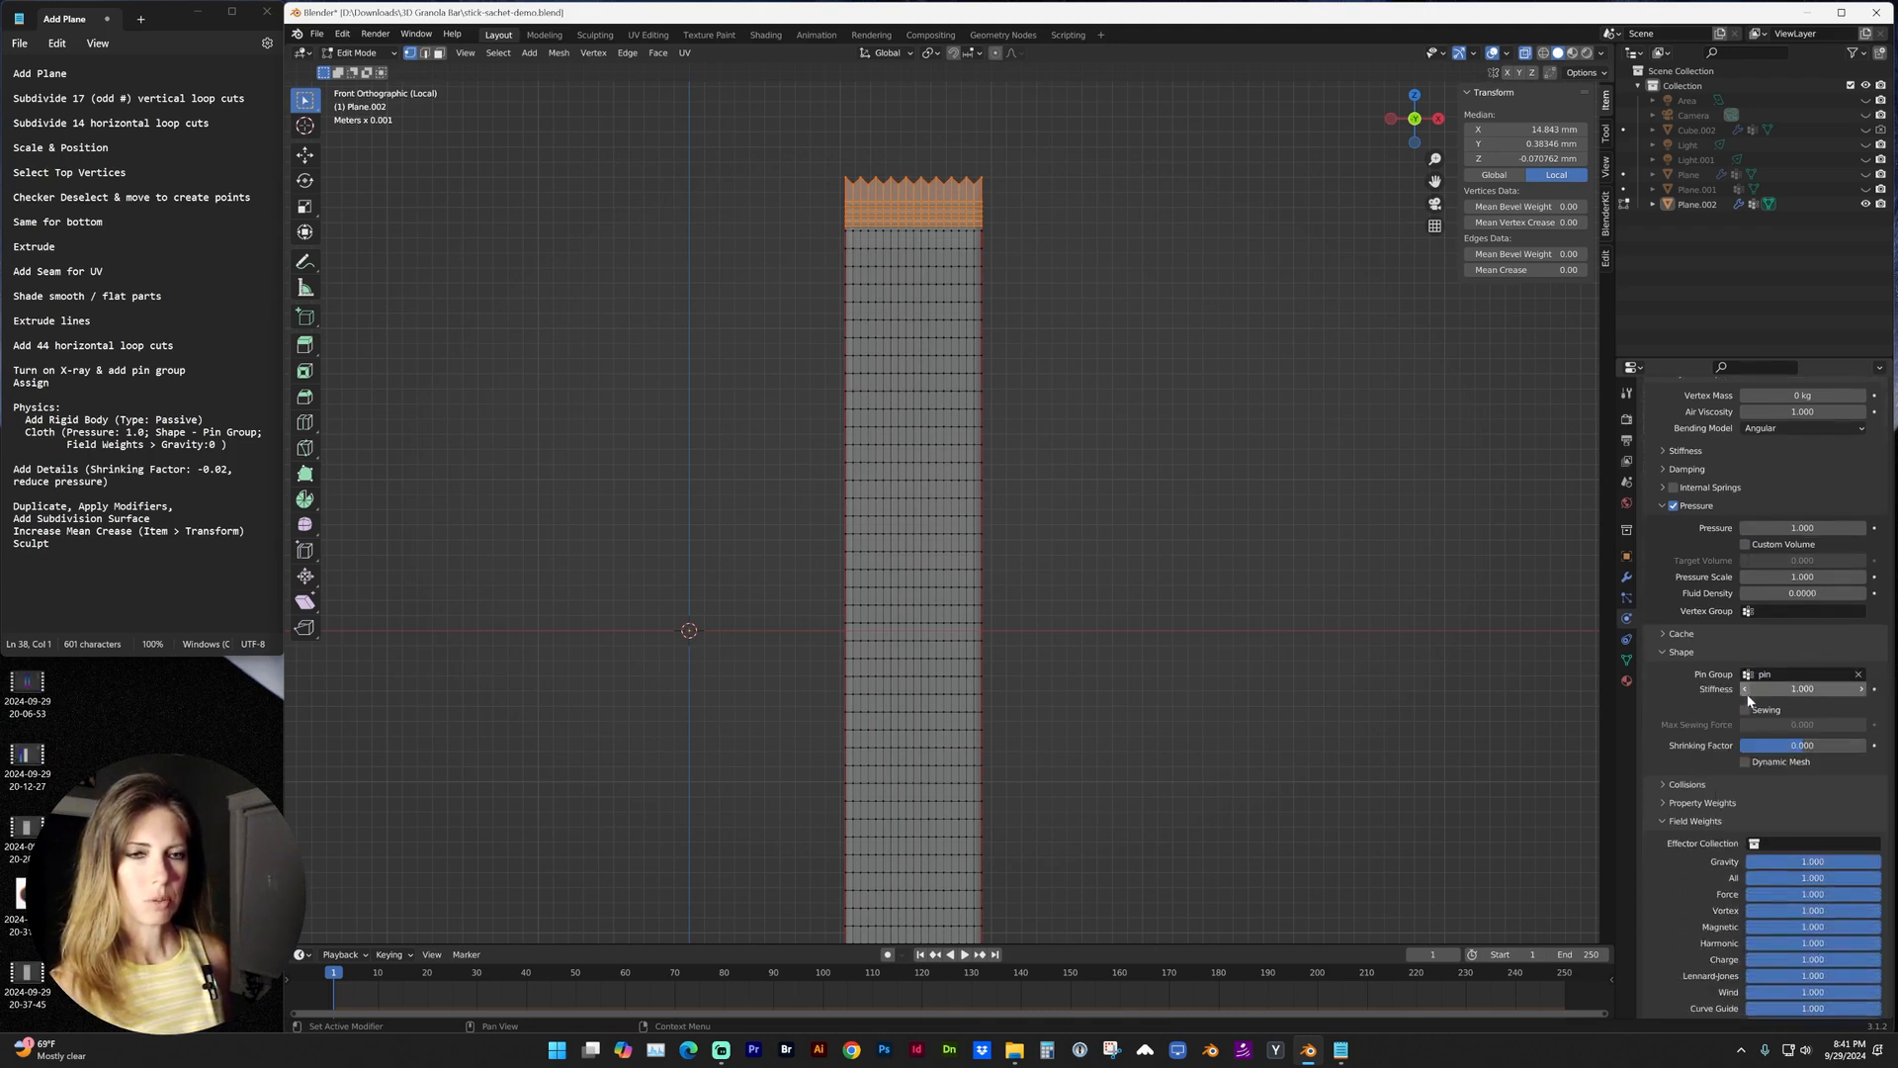
pyautogui.scroll(-2, 1750, 697)
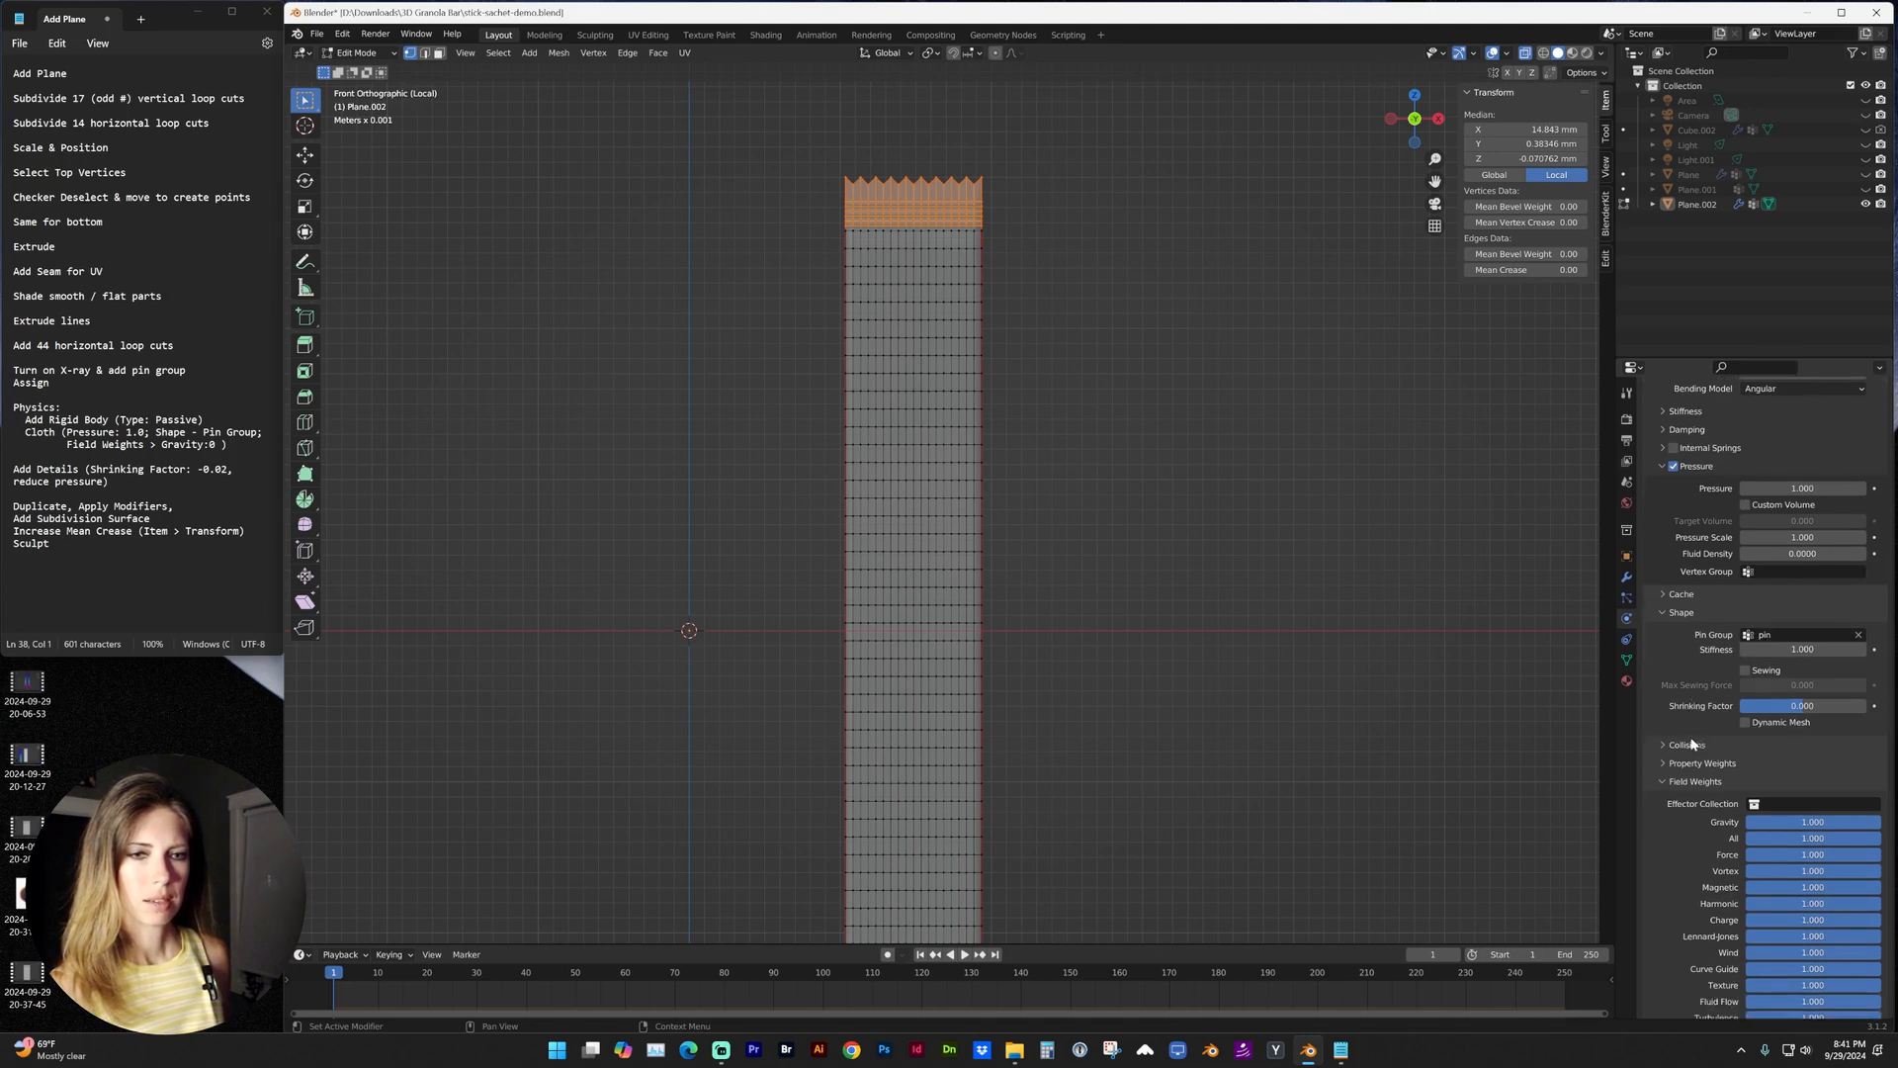
pyautogui.scroll(-2, 1667, 799)
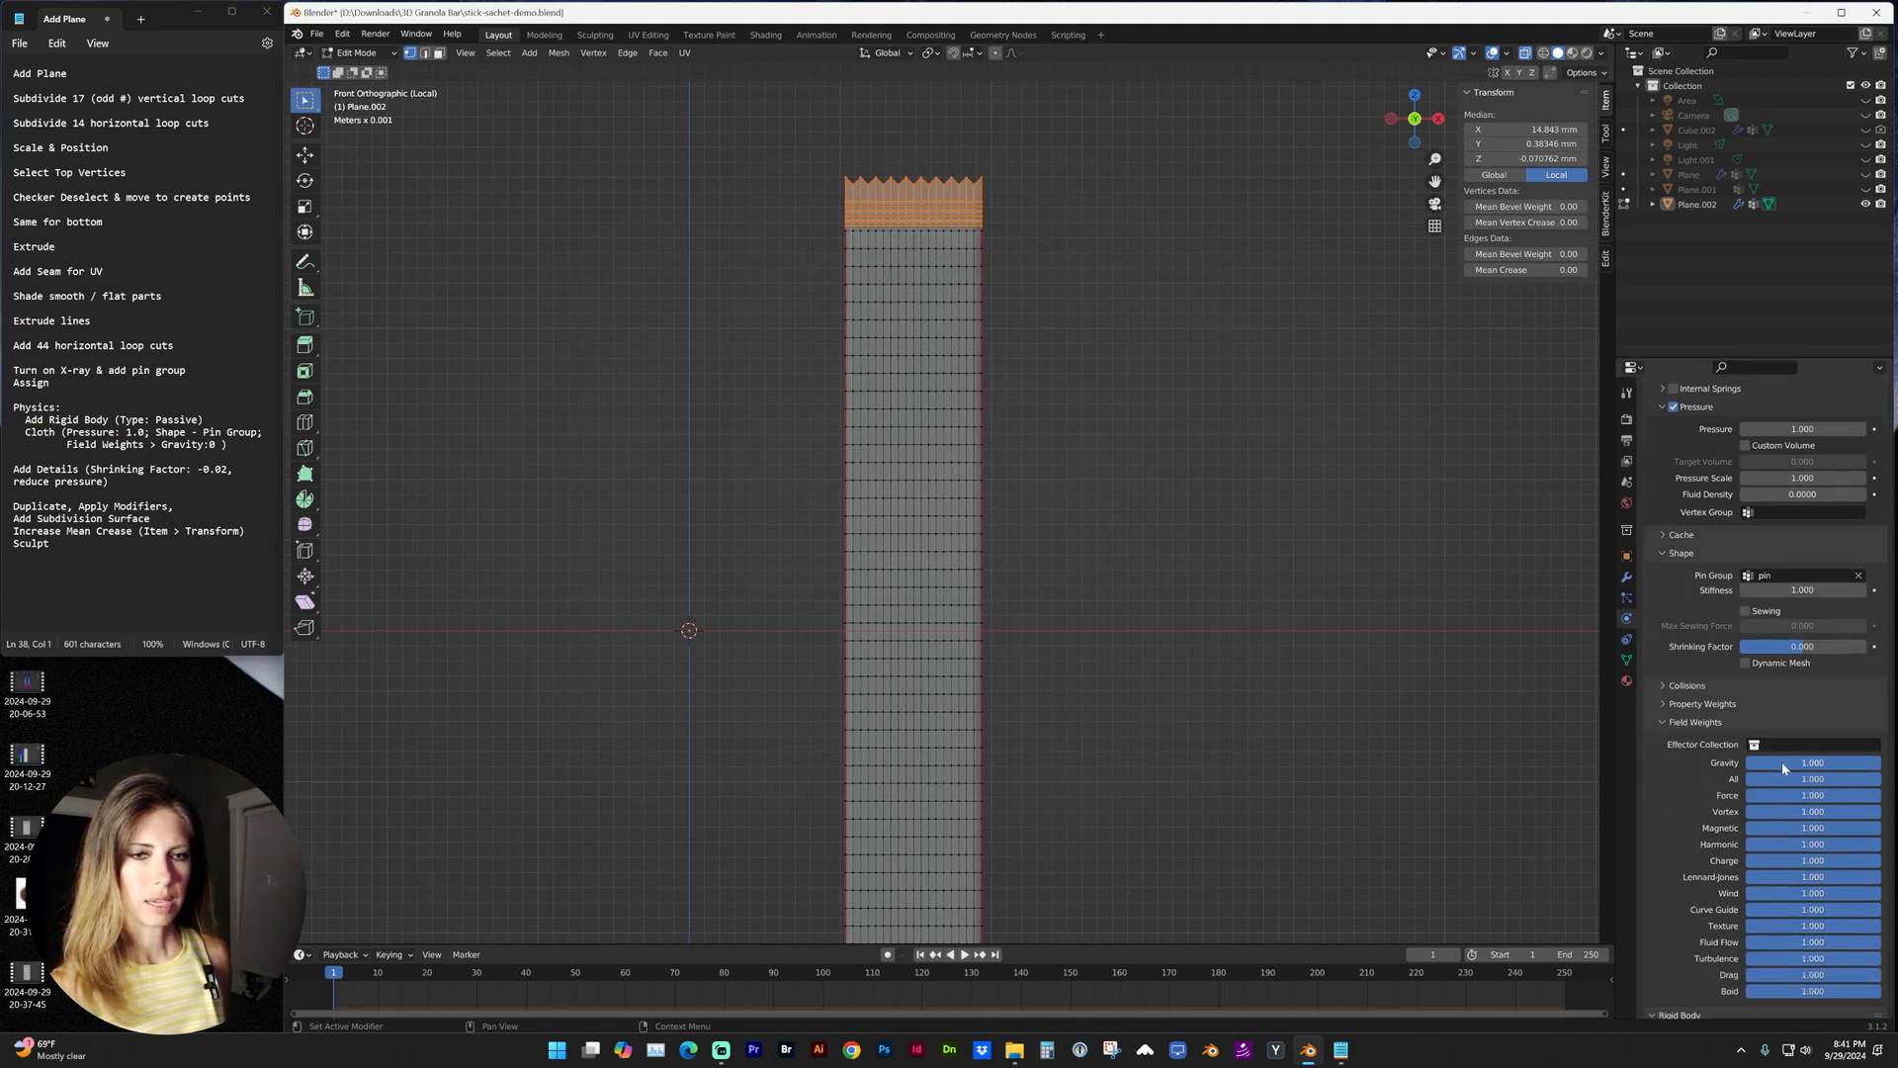
pyautogui.moveTo(1792, 762); pyautogui.dragTo(1747, 765)
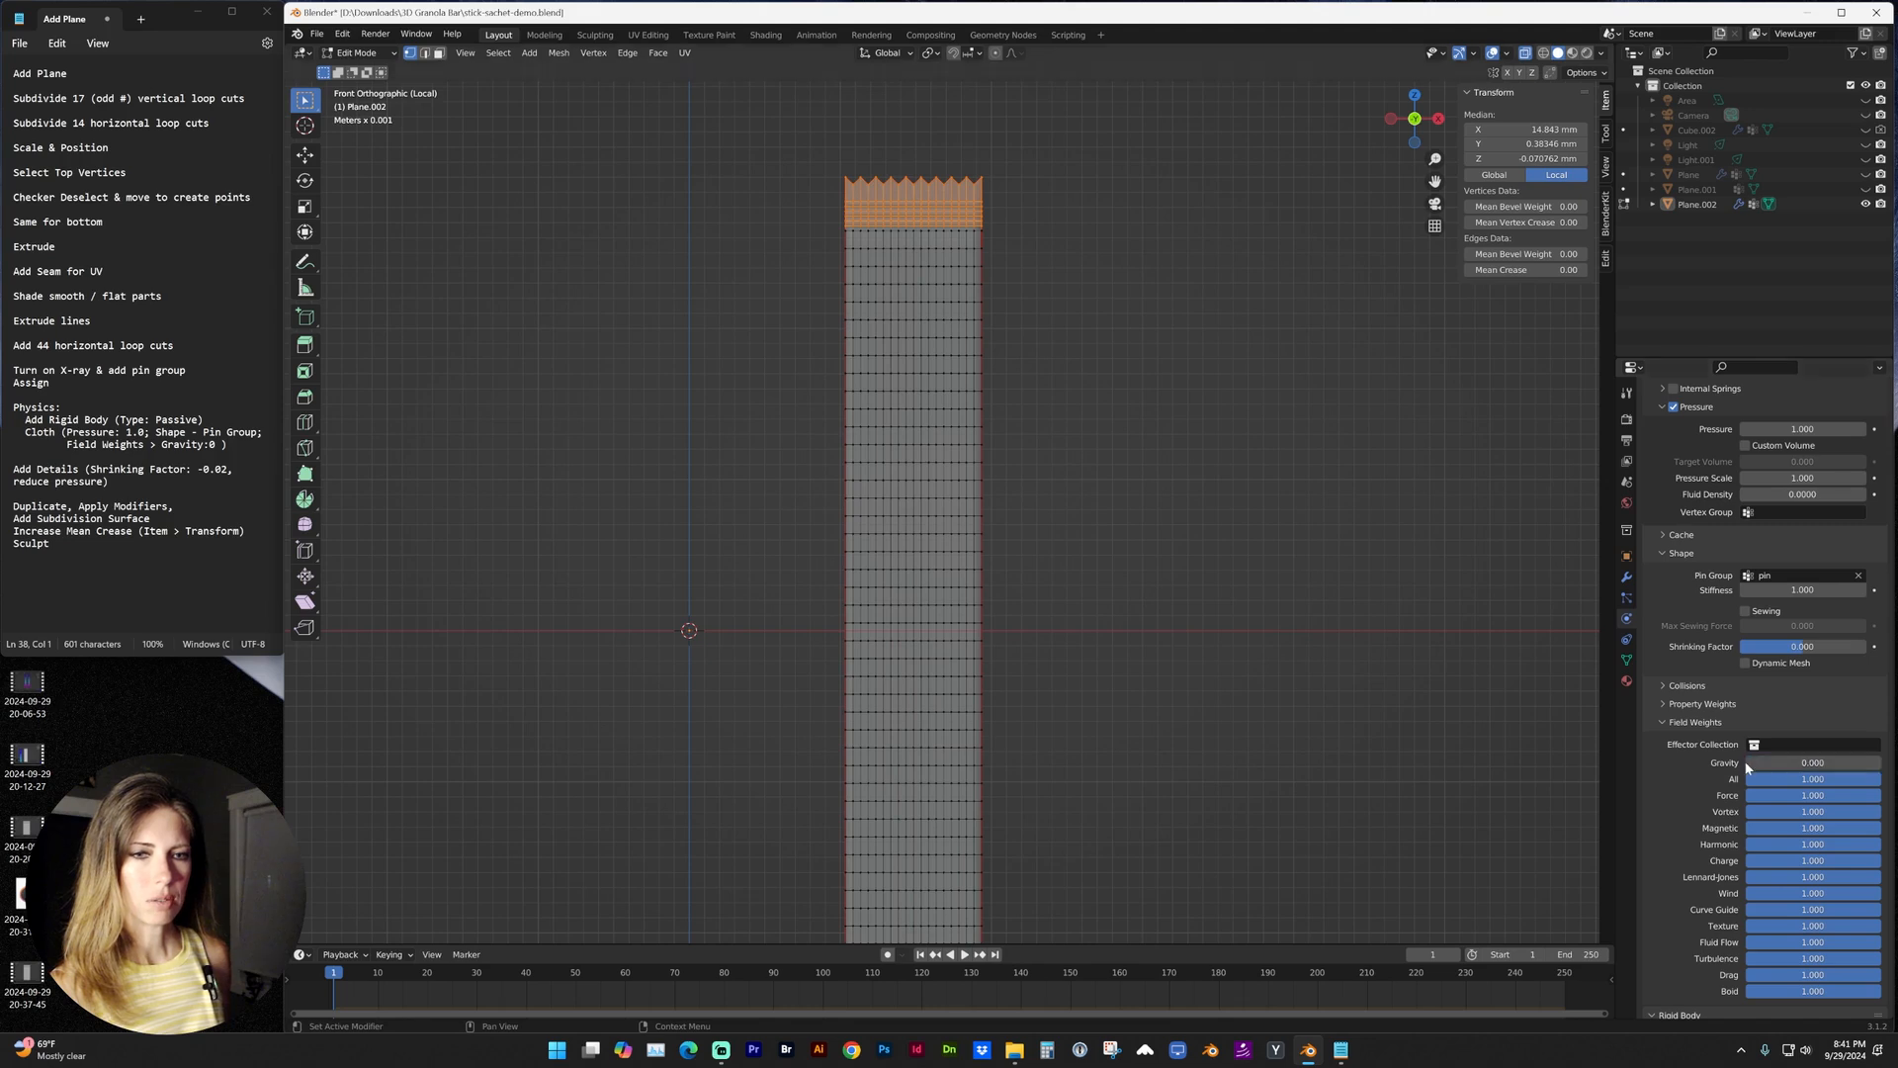
# Return to Object Mode and play the cloth simulation so the sachet inflates into a tube.
pyautogui.press('Tab')
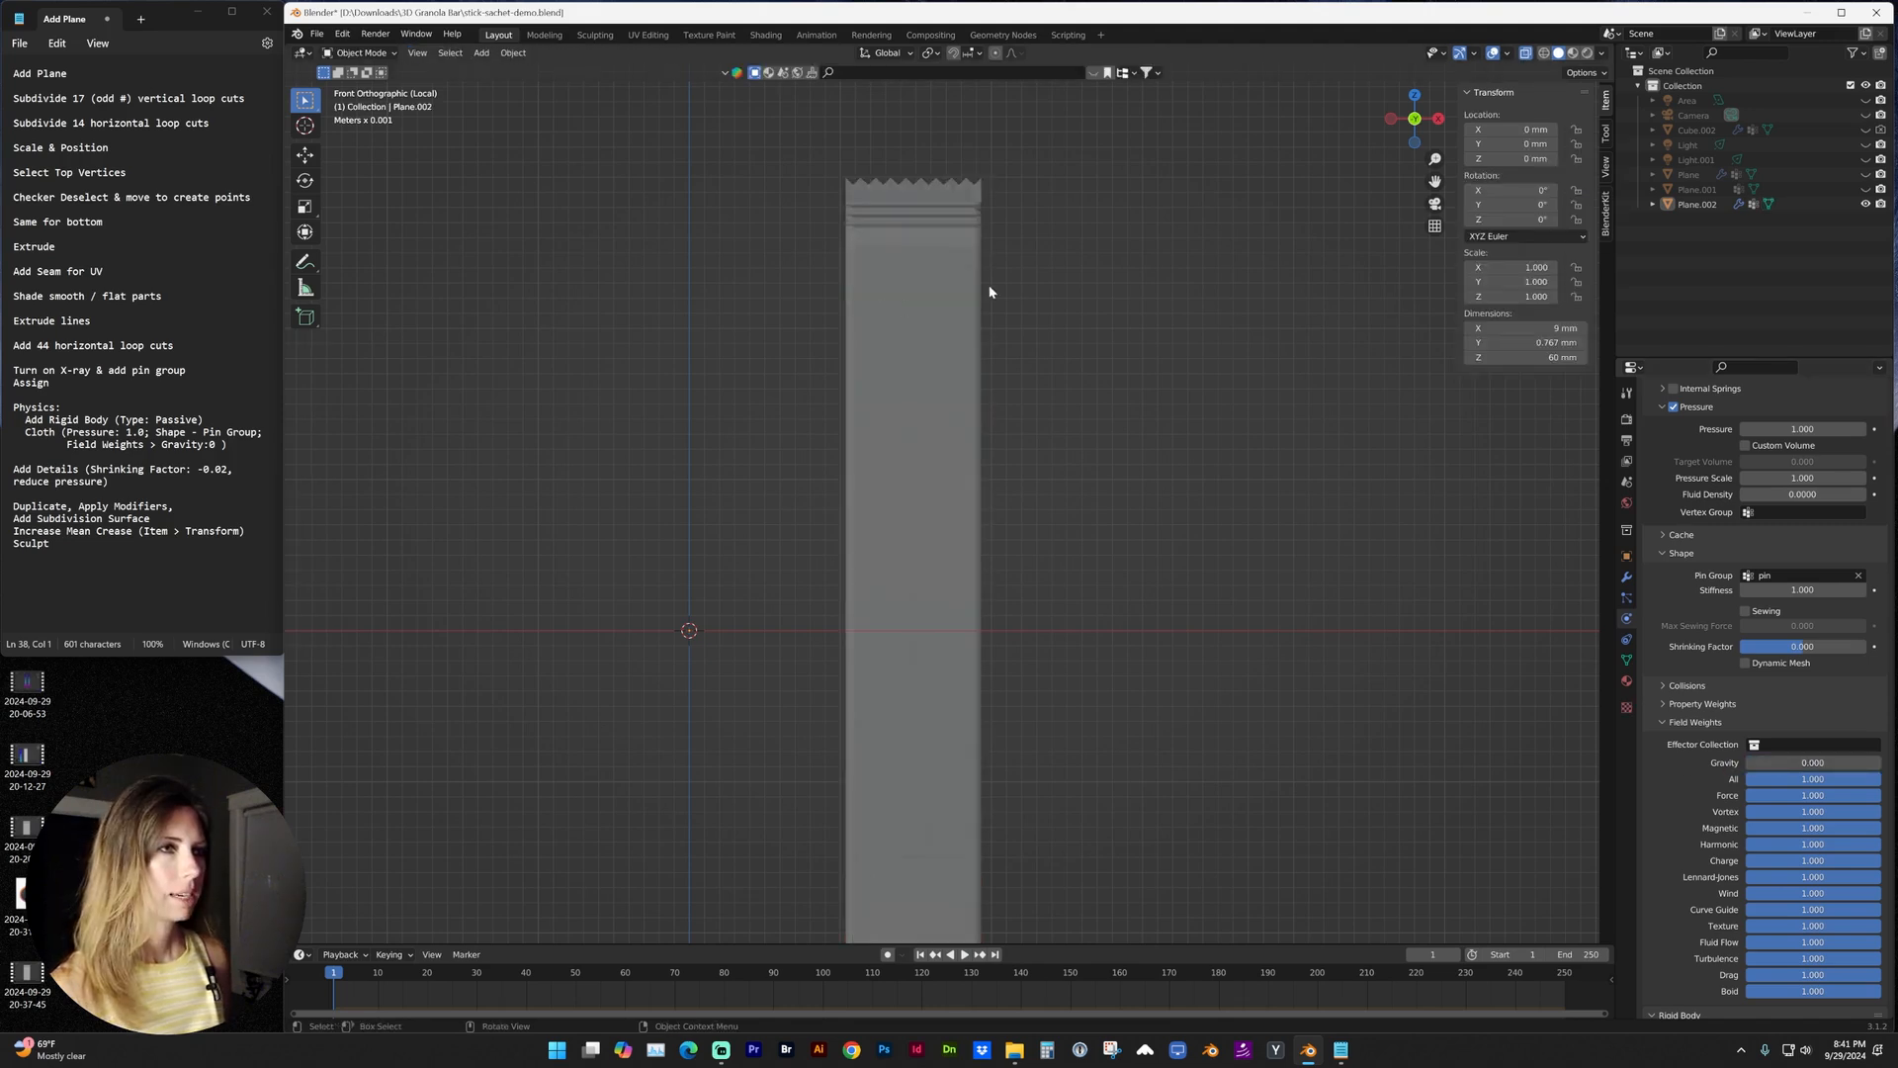
pyautogui.hotkey('alt', 'z')
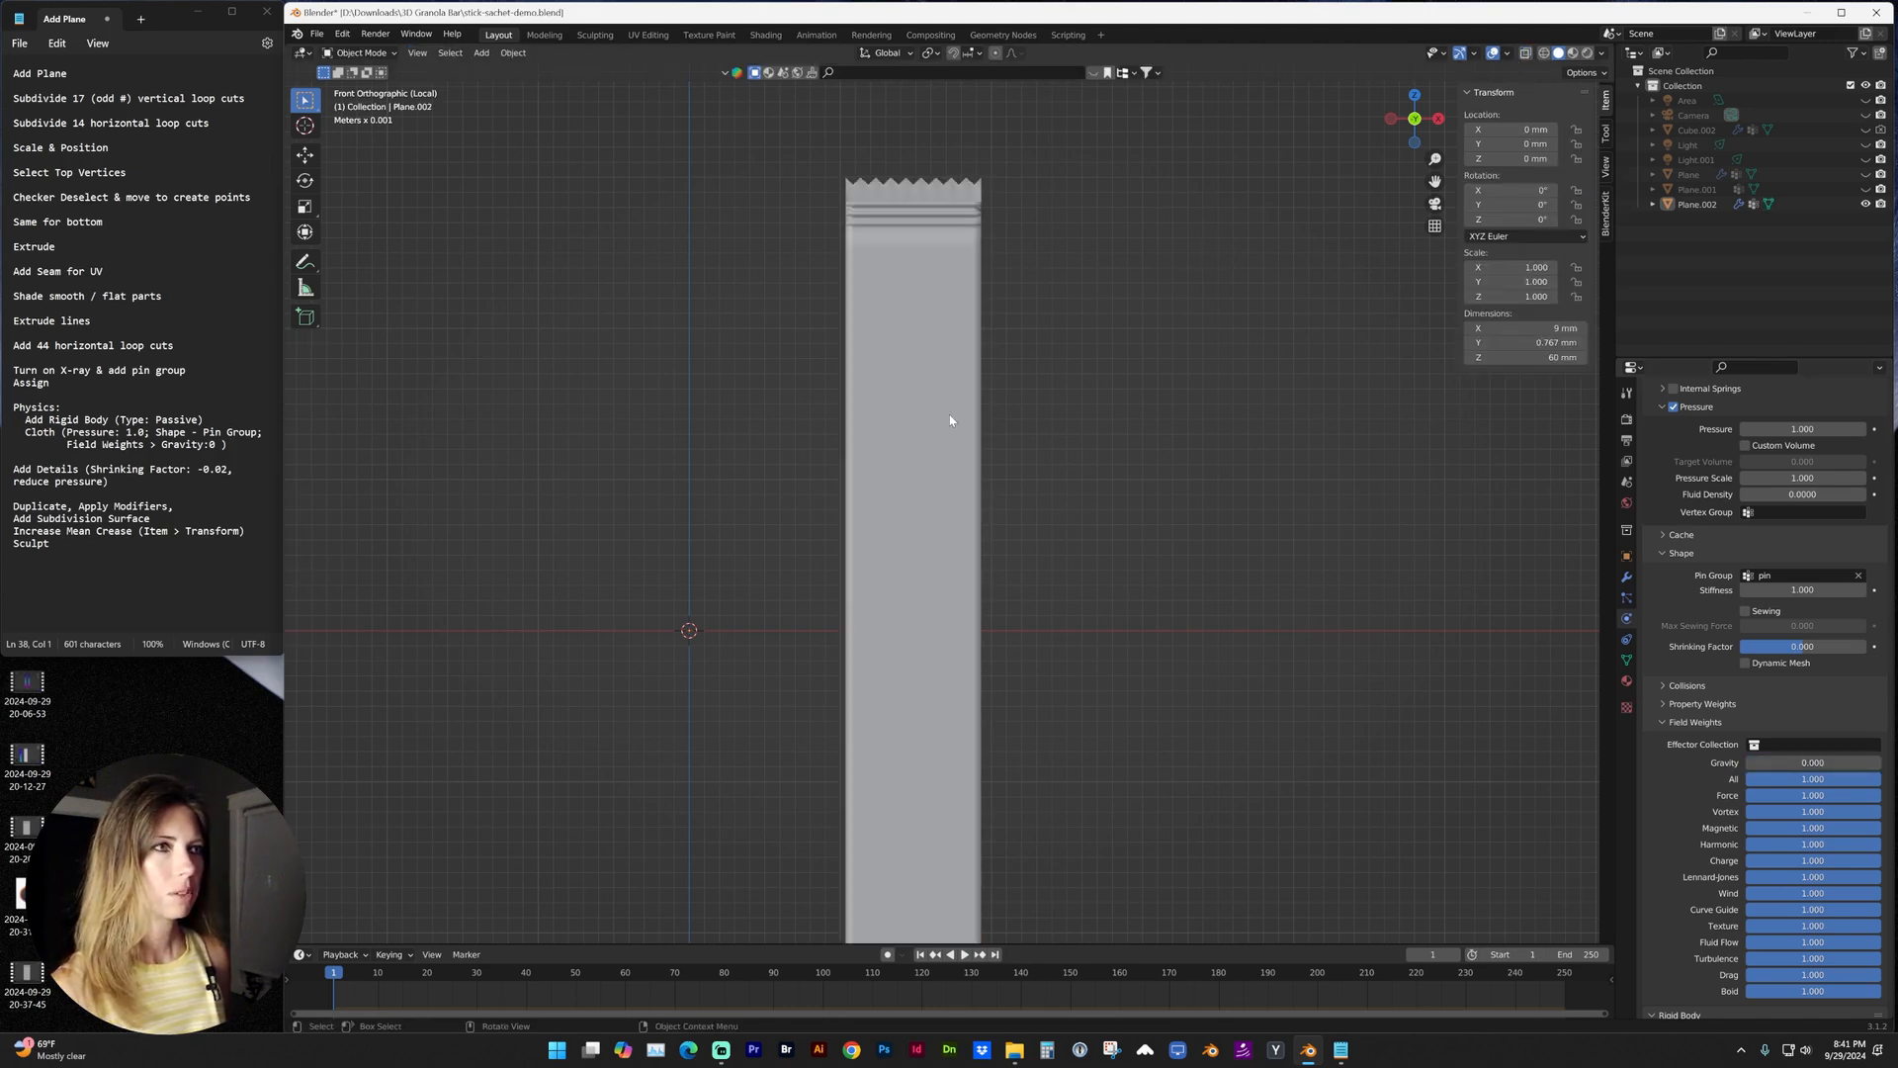
pyautogui.scroll(2, 964, 422)
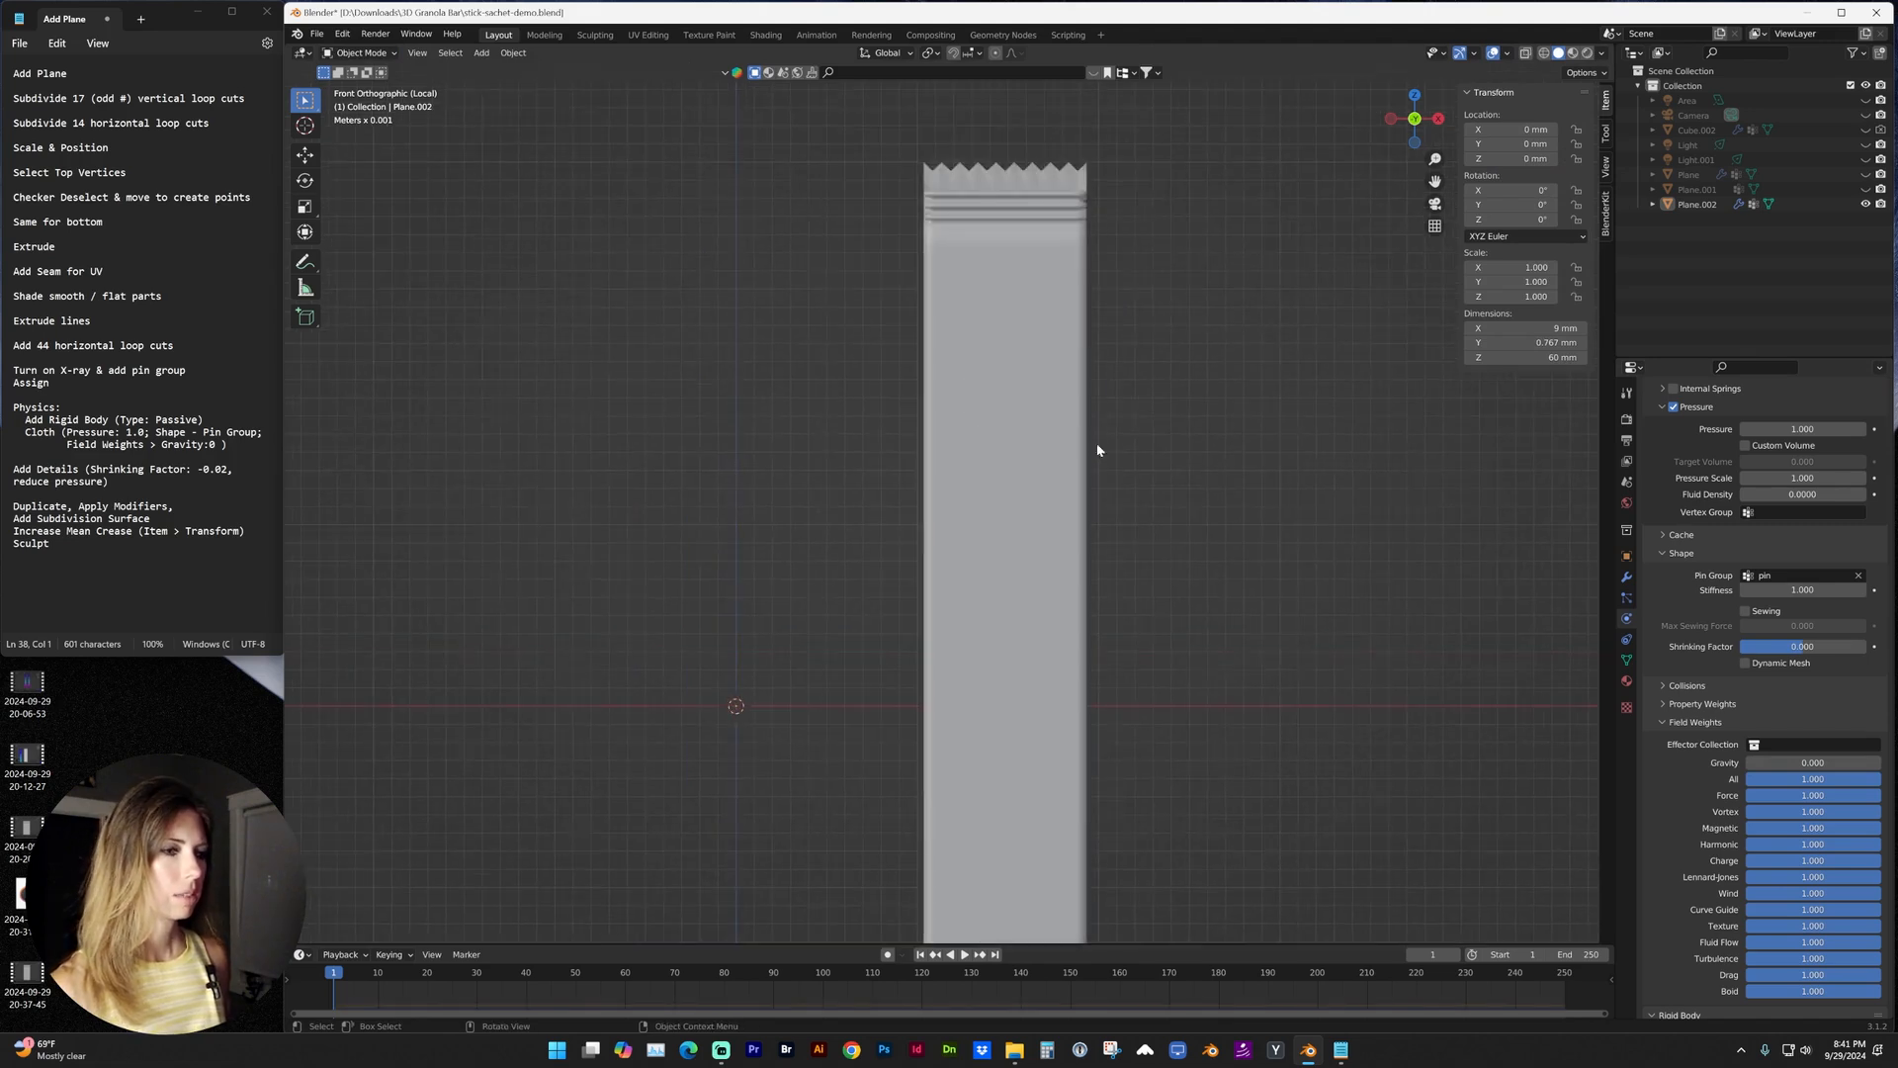
pyautogui.press('space')
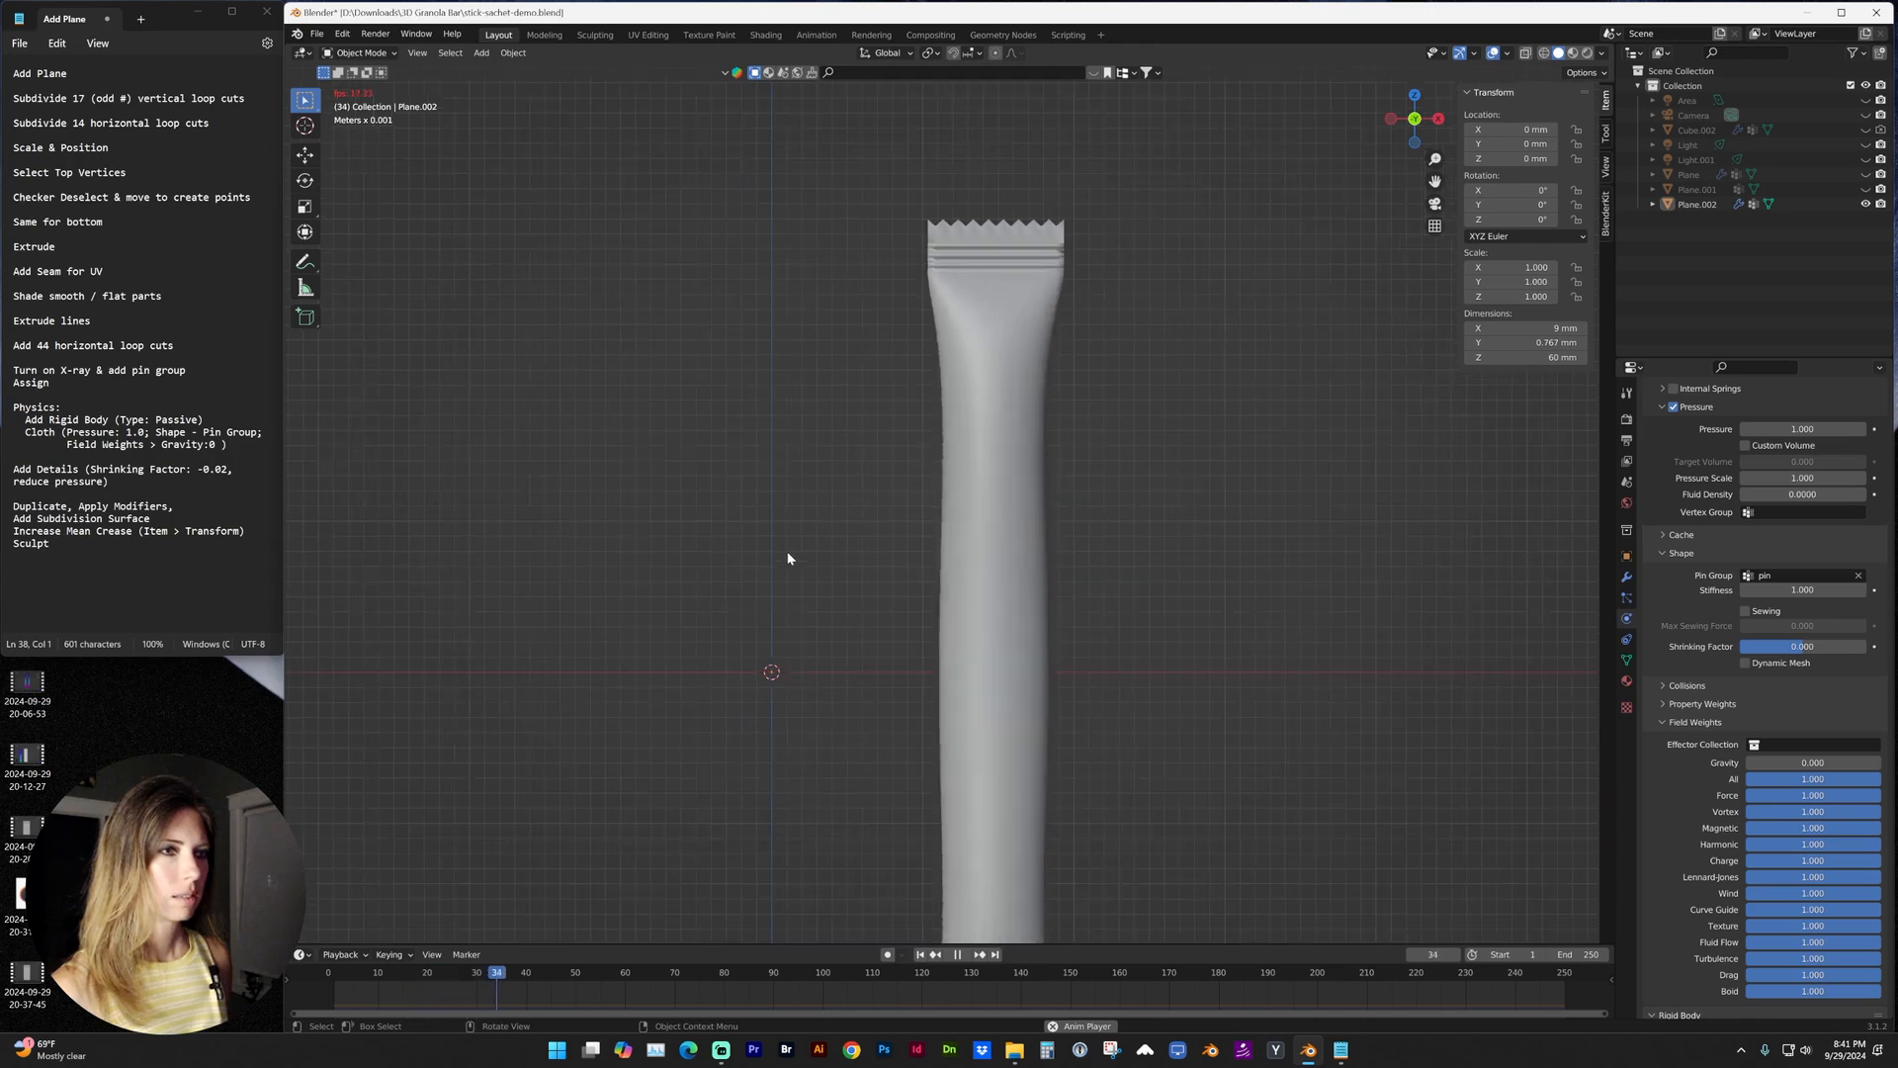
pyautogui.moveTo(899, 622)
pyautogui.keyDown('shift'); pyautogui.mouseDown(button='middle')
pyautogui.moveTo(1056, 573)
pyautogui.moveTo(1085, 608)
pyautogui.moveTo(1254, 539)
pyautogui.mouseUp(button='middle'); pyautogui.keyUp('shift')
pyautogui.scroll(2, 1165, 536)
# Select the inflated sachet and apply all of its object transforms.
pyautogui.click(974, 390)
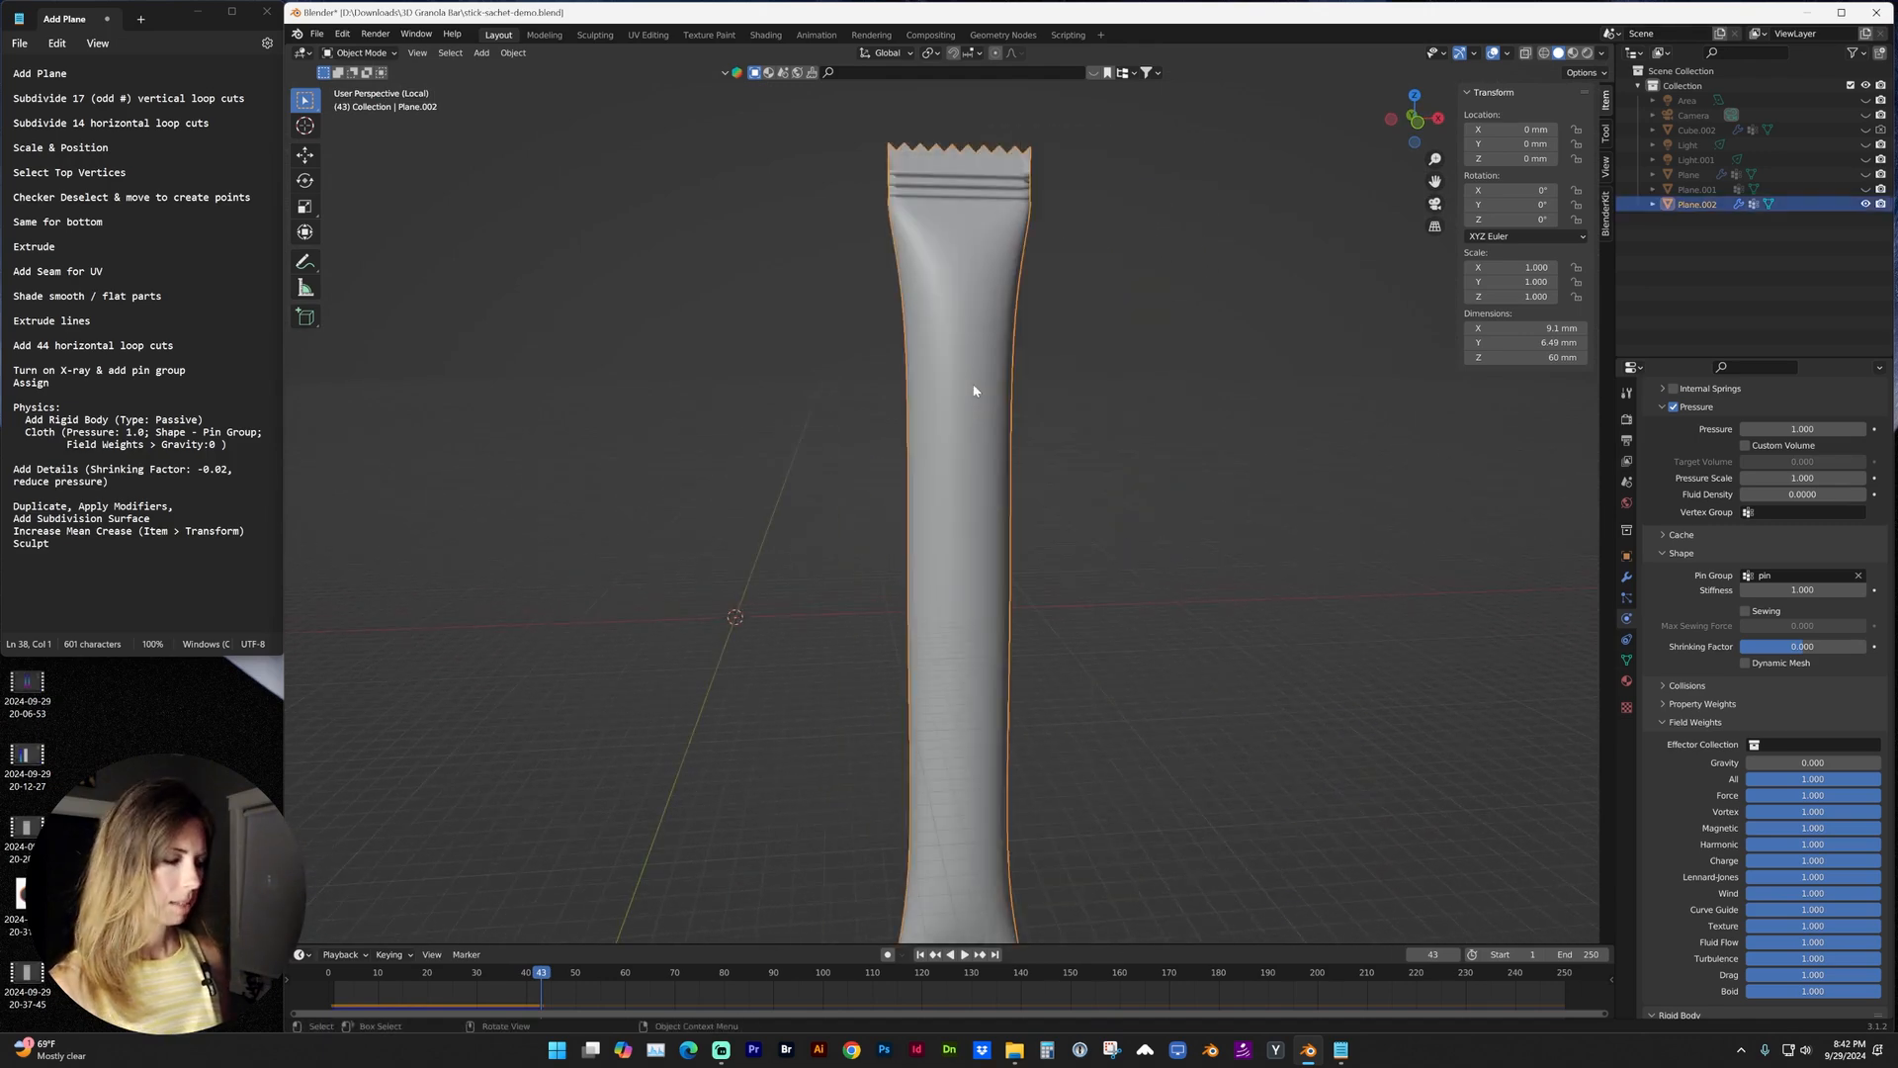
pyautogui.press('KP_1')
pyautogui.scroll(1, 974, 390)
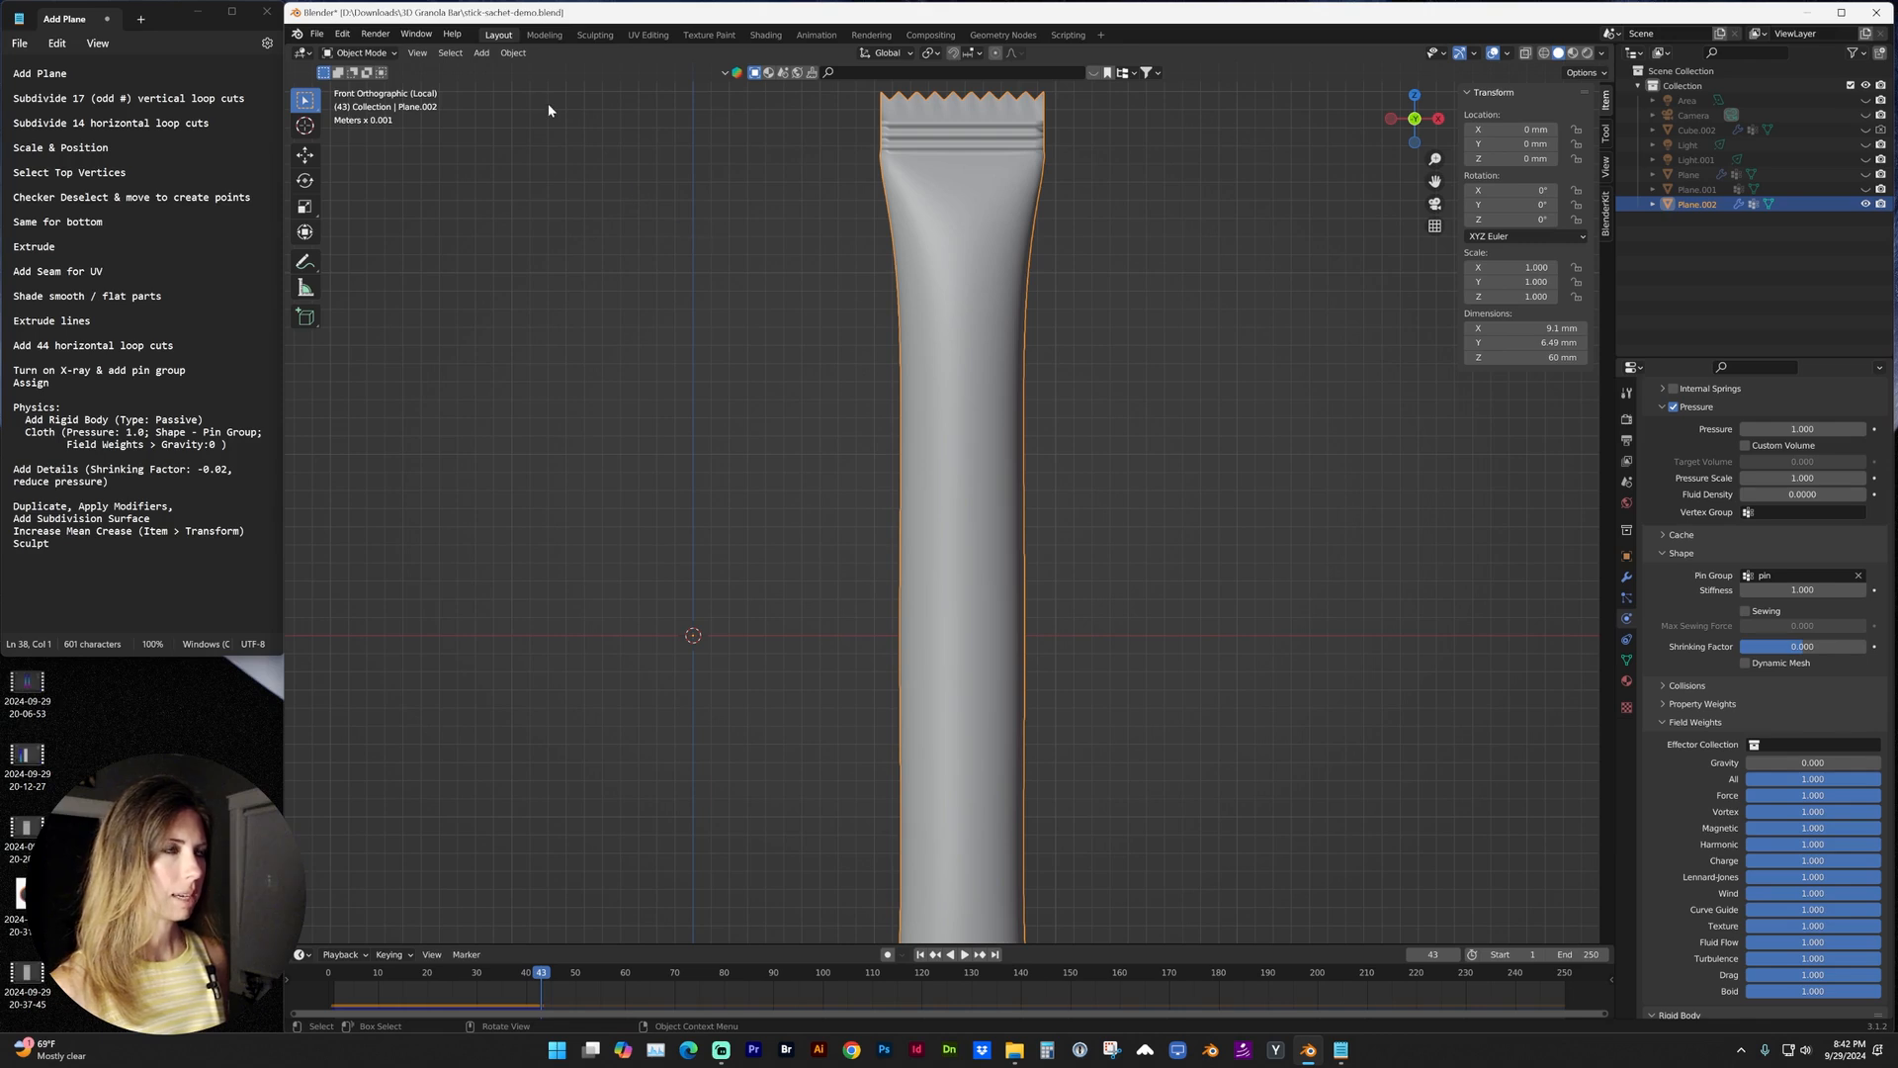
pyautogui.click(511, 53)
pyautogui.moveTo(532, 128)
pyautogui.click(693, 173)
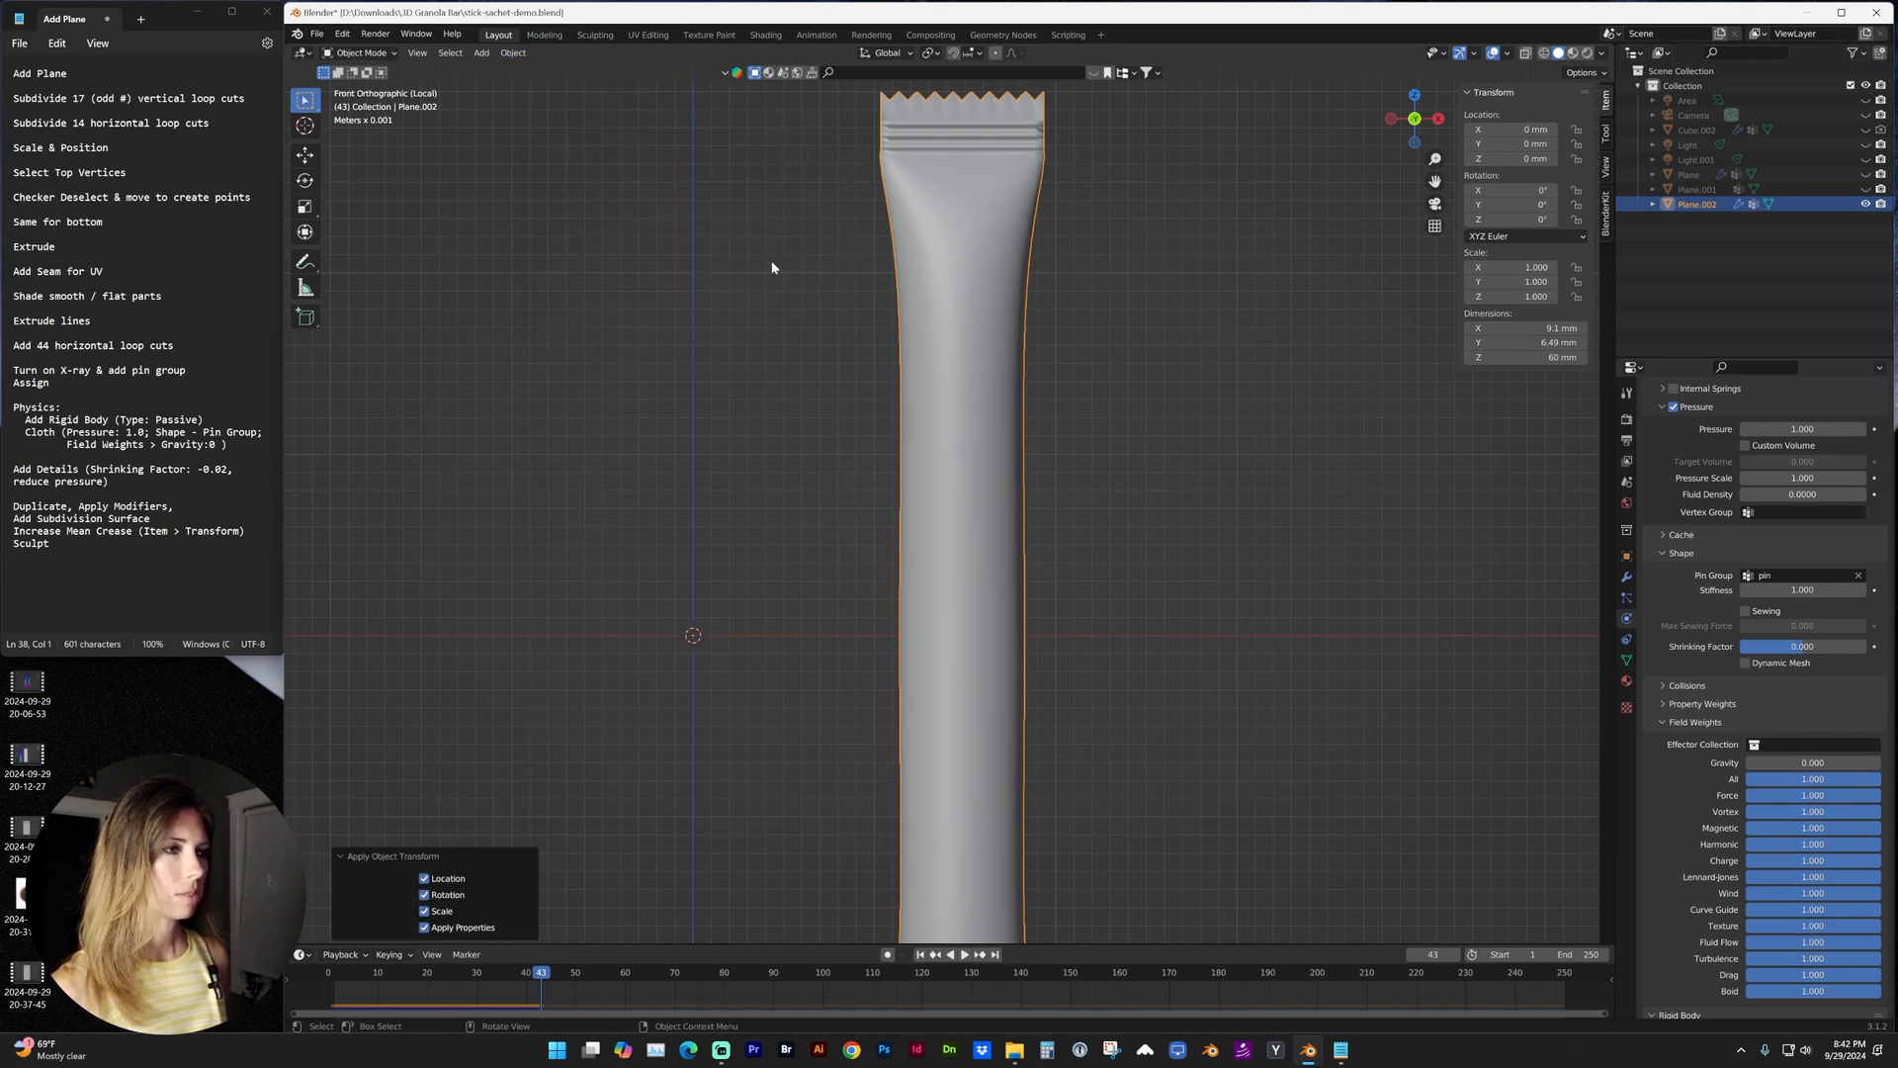
pyautogui.keyDown('shift'); pyautogui.moveTo(859, 483); pyautogui.dragTo(799, 571, button='middle'); pyautogui.keyUp('shift')
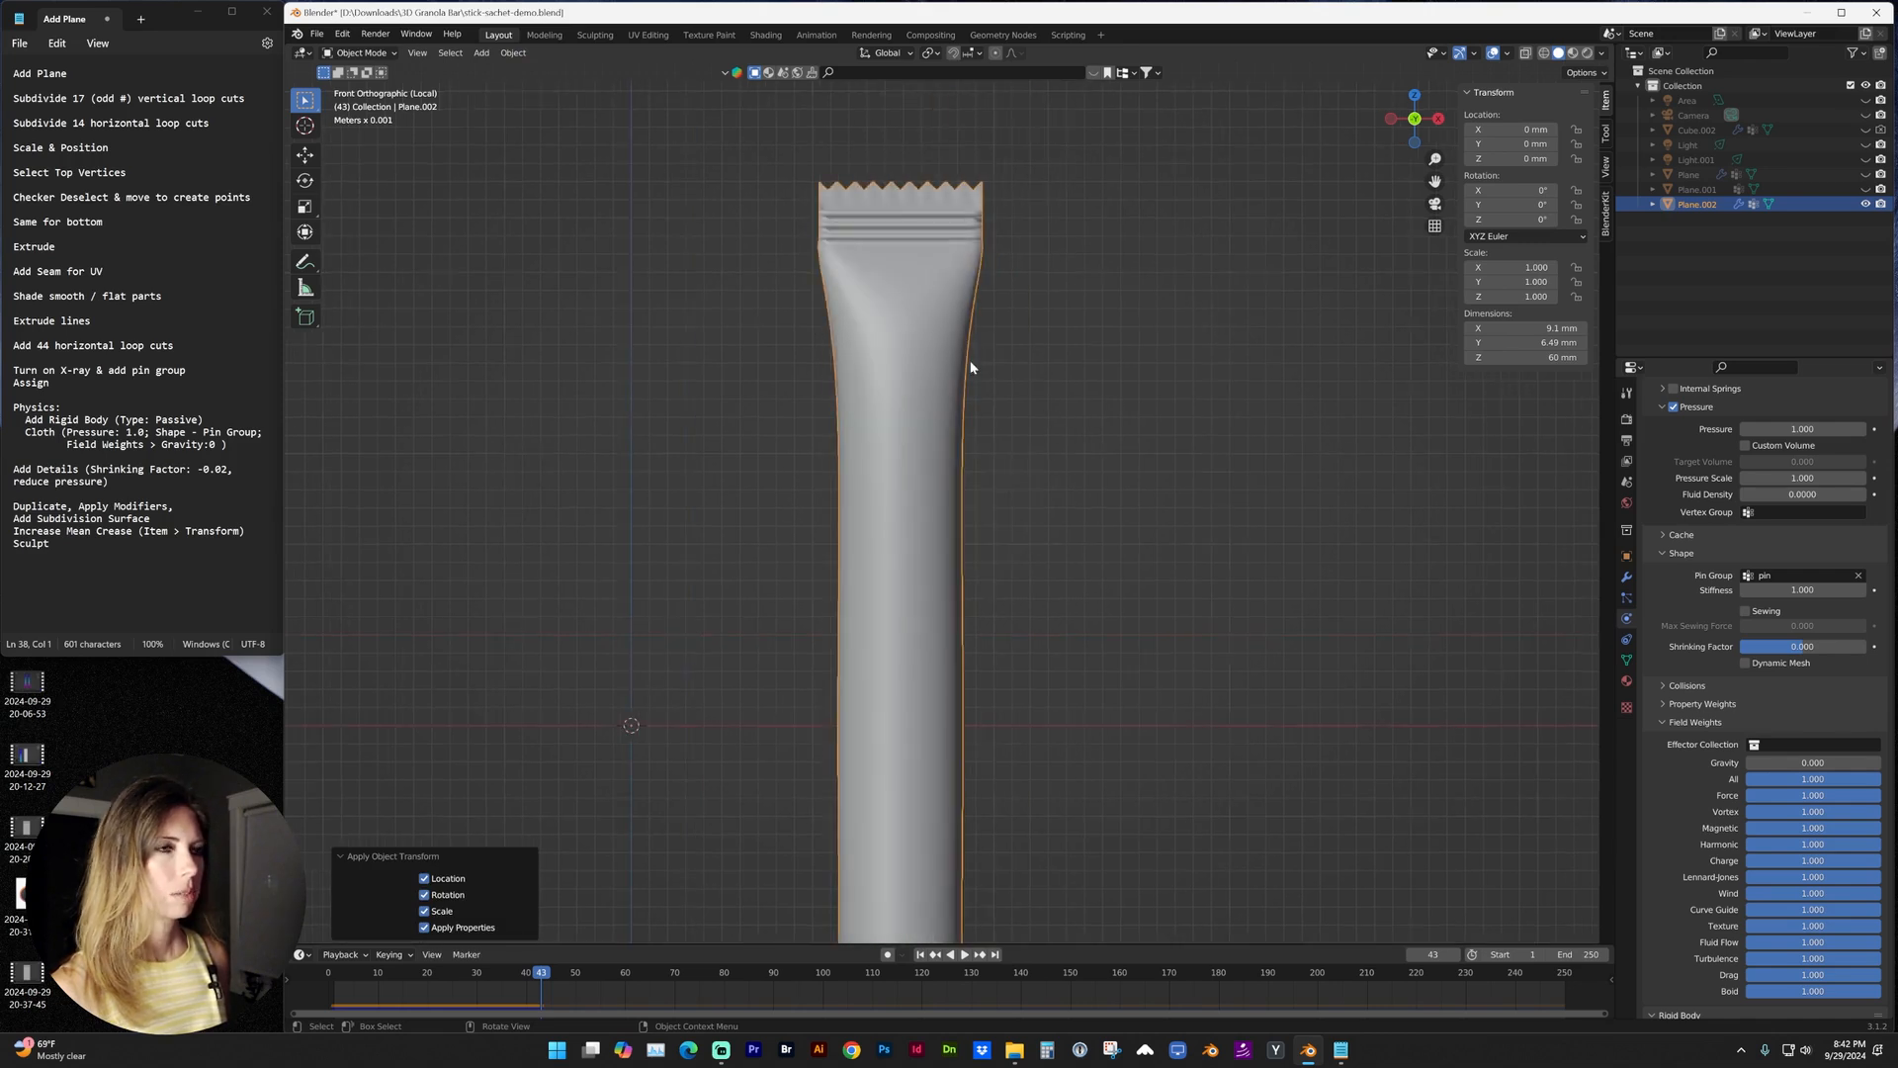
pyautogui.moveTo(973, 353)
pyautogui.mouseDown(button='middle')
pyautogui.moveTo(1027, 367)
pyautogui.moveTo(910, 278)
pyautogui.mouseUp(button='middle')
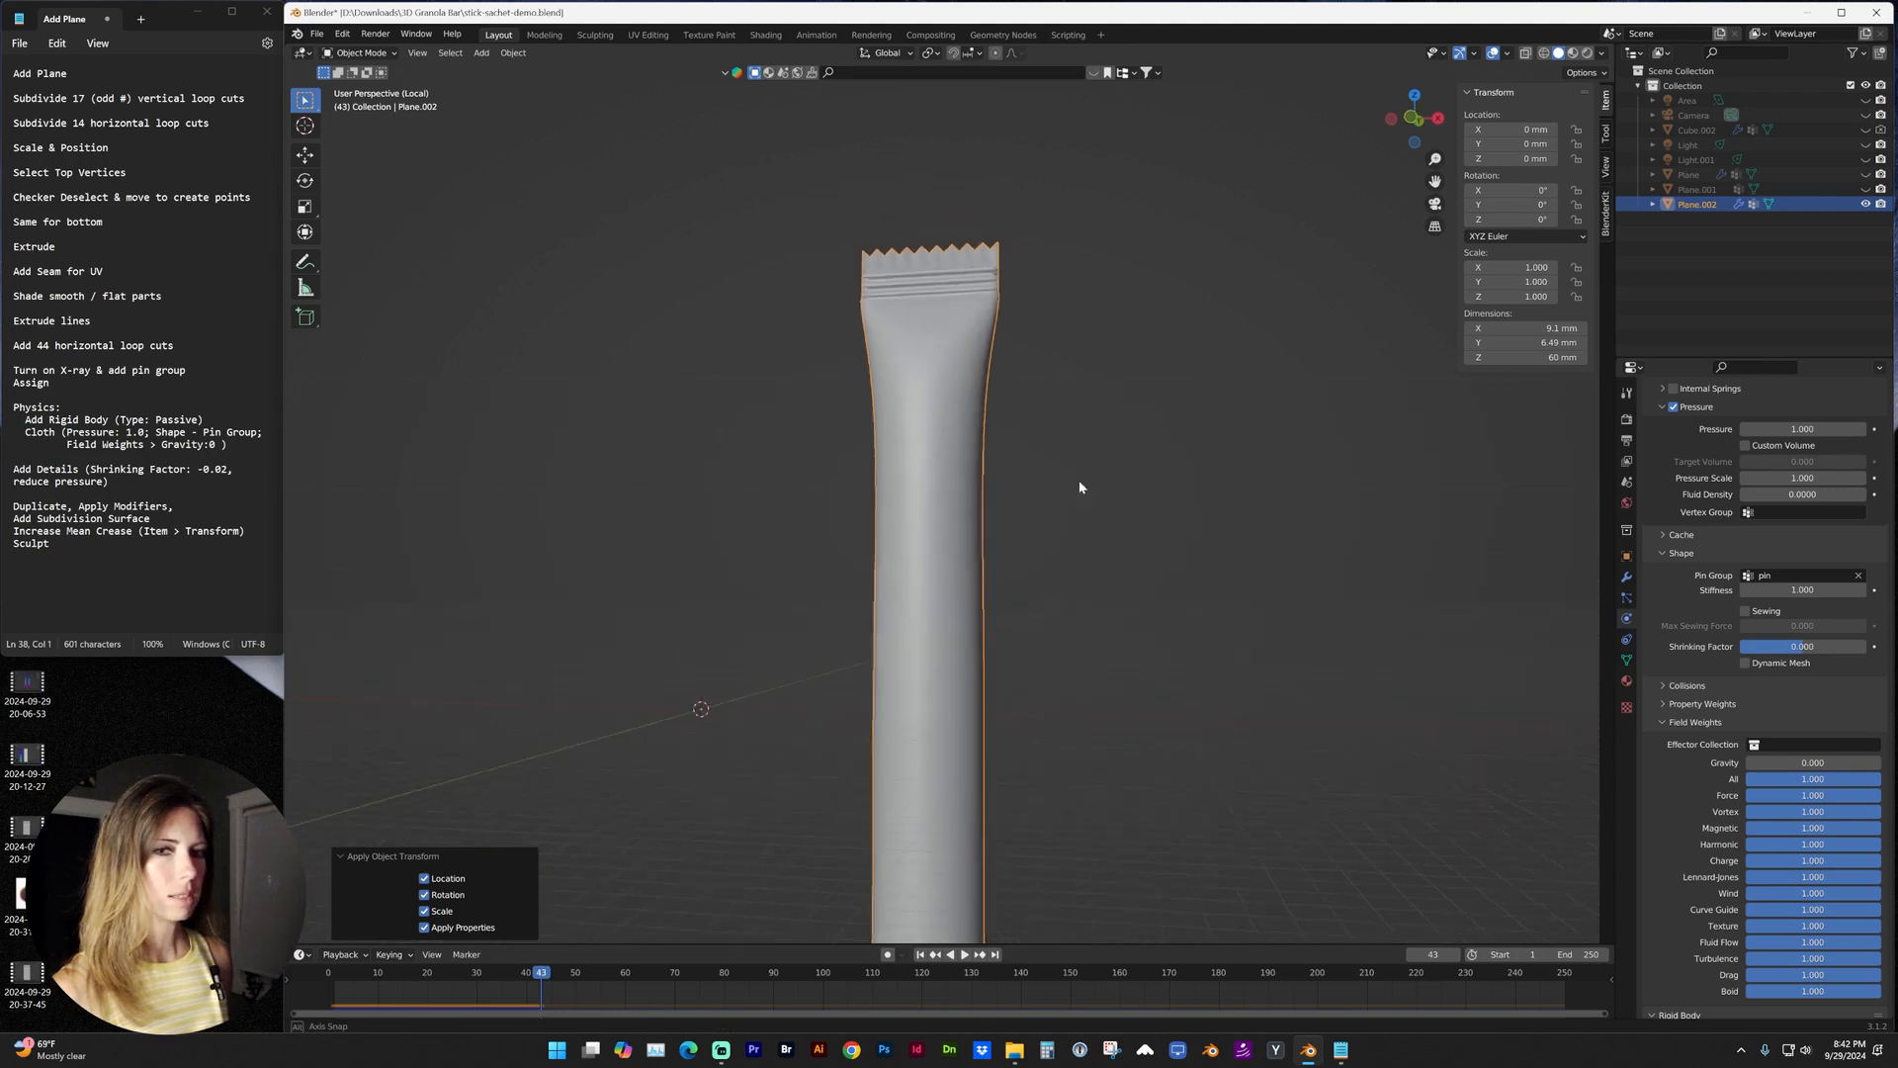
# Set the cloth pressure to 0.8 and the shrinking factor to -0.02.
pyautogui.moveTo(1094, 500)
pyautogui.mouseDown(button='middle')
pyautogui.moveTo(1106, 531)
pyautogui.moveTo(1440, 574)
pyautogui.mouseUp(button='middle')
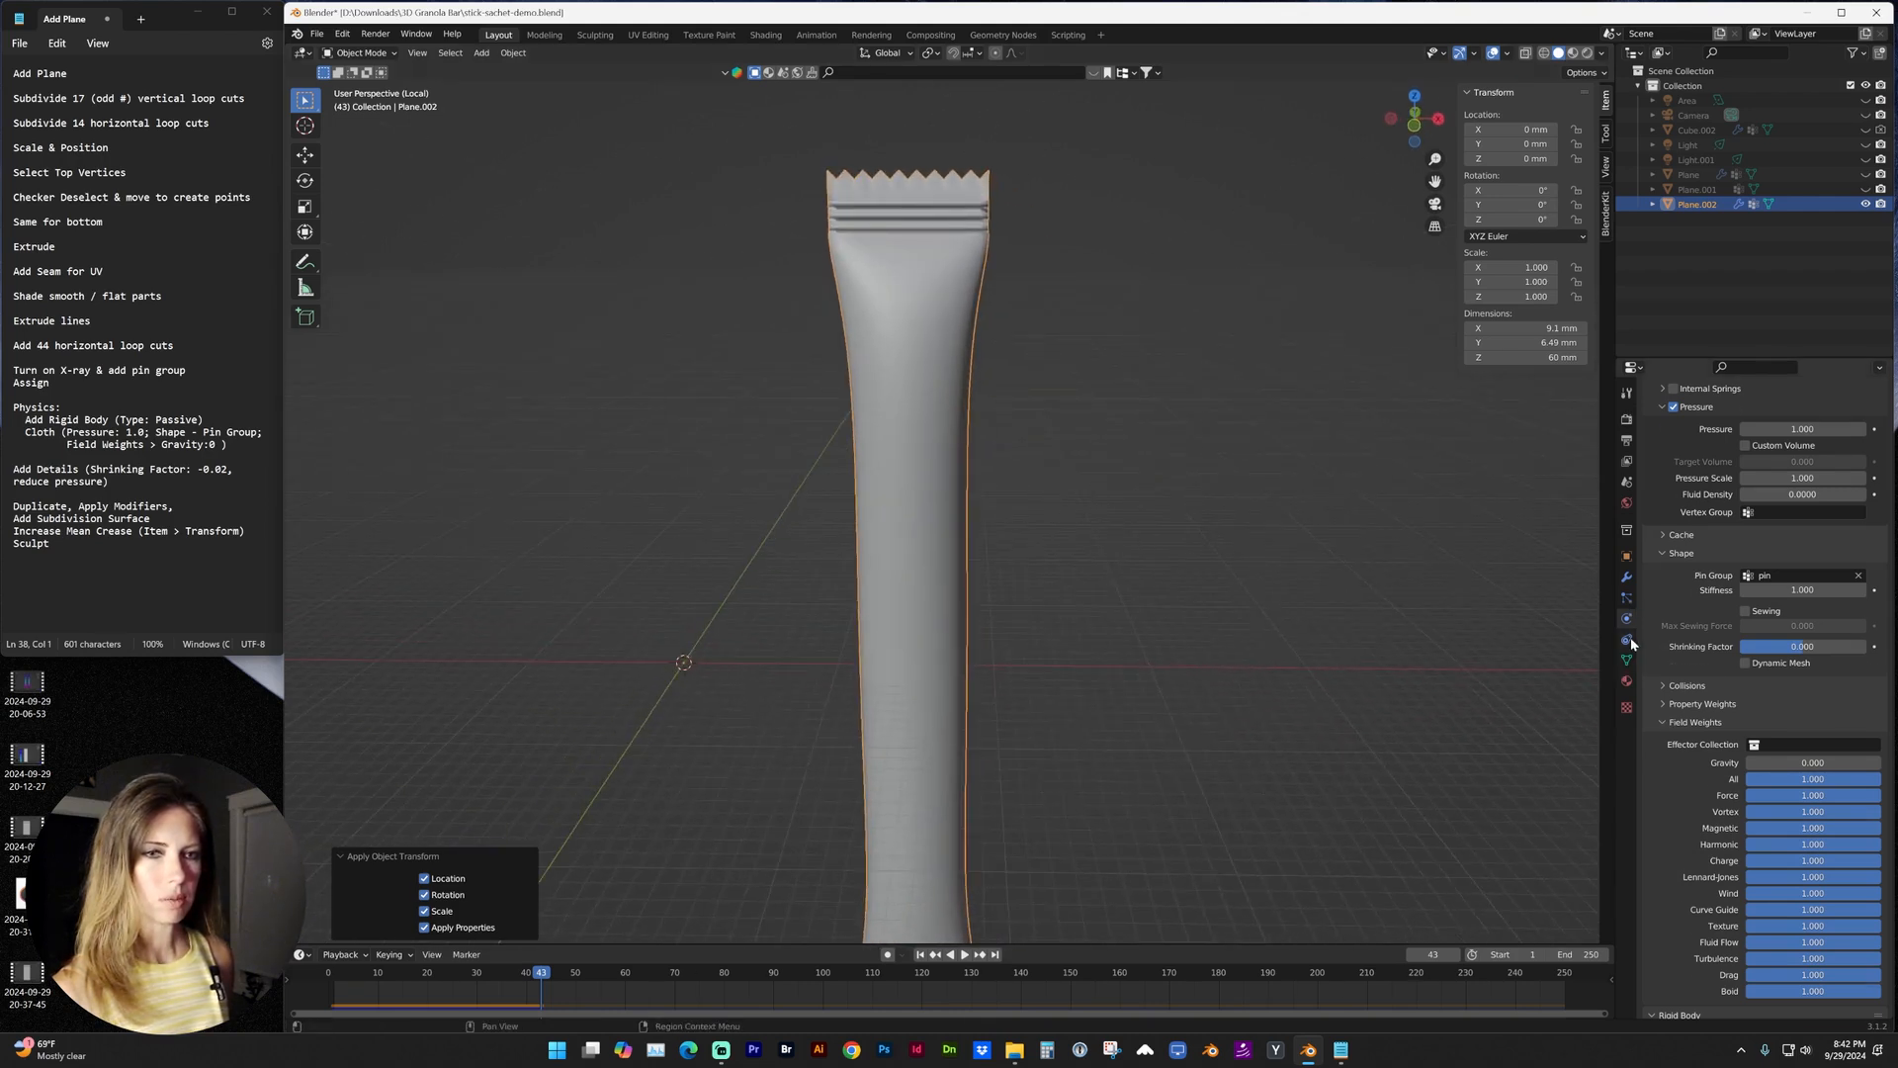
pyautogui.doubleClick(1802, 429)
pyautogui.write('.8')
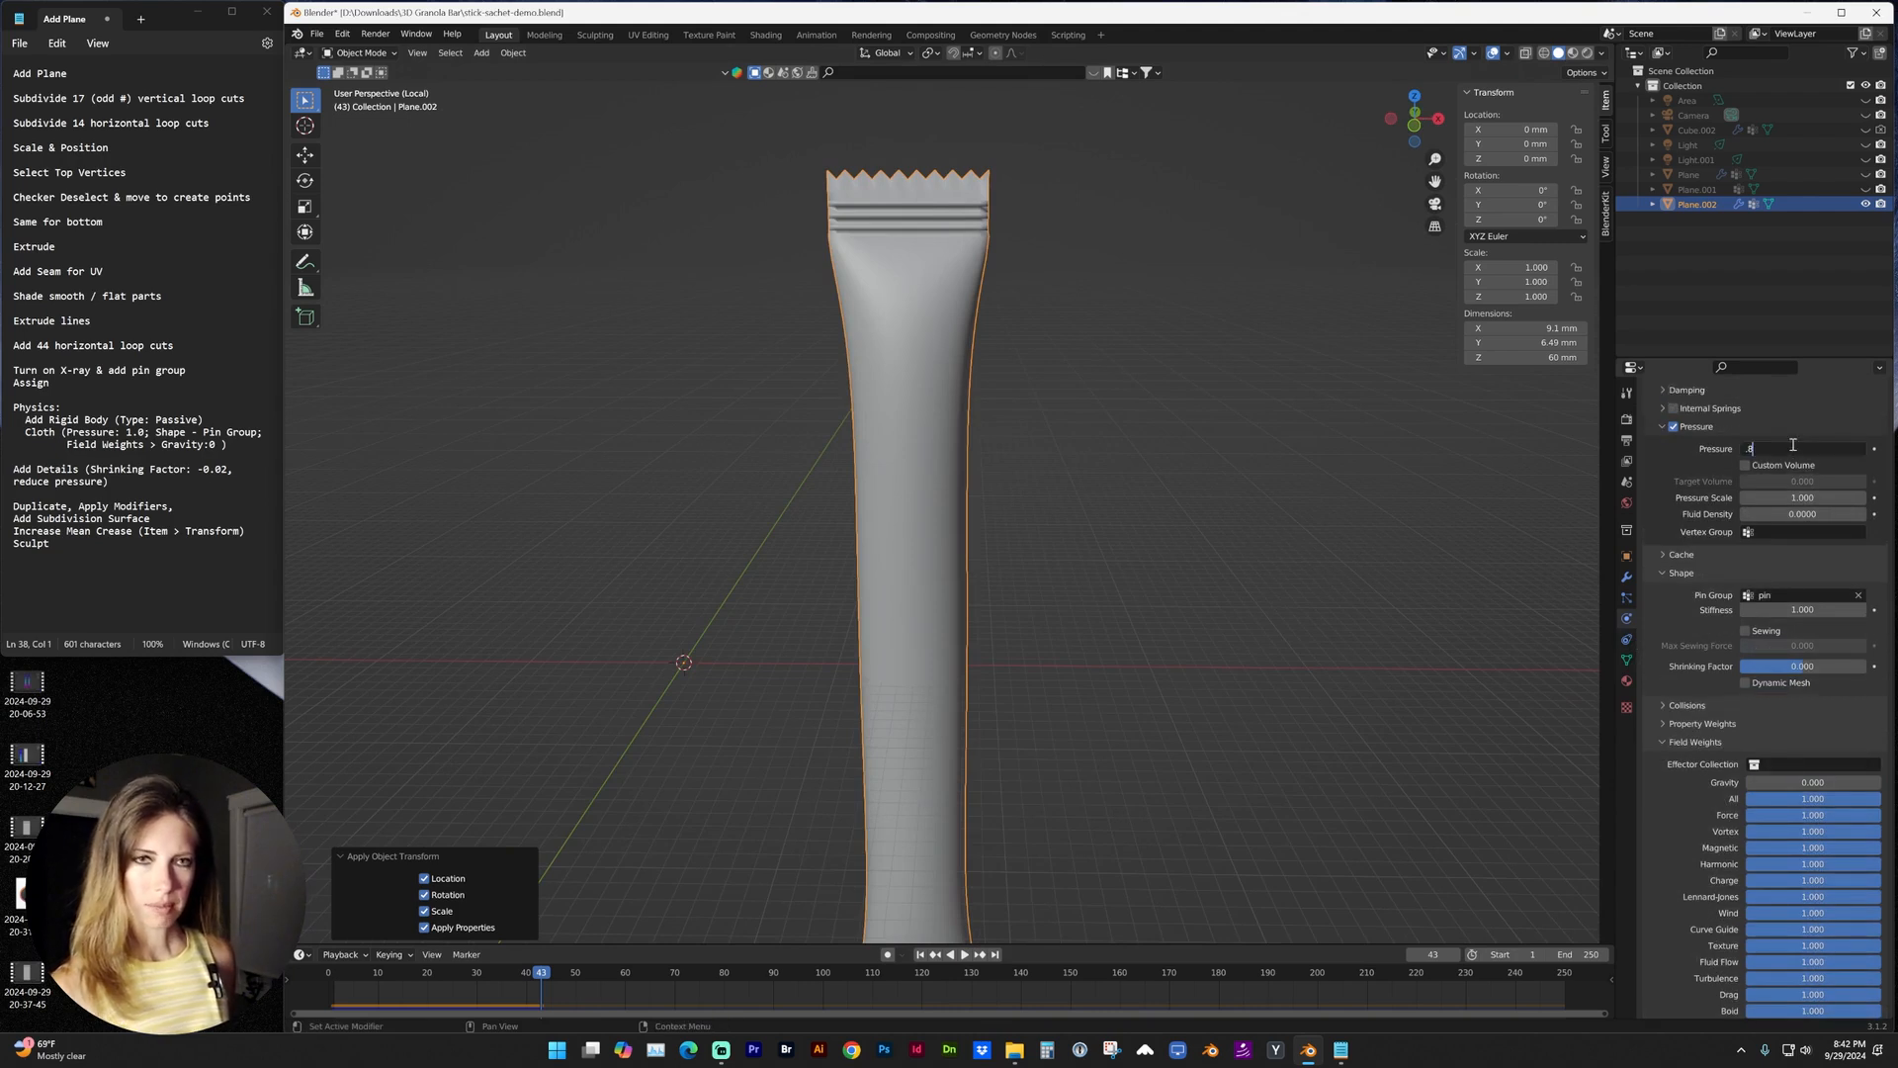
pyautogui.press('Return')
pyautogui.doubleClick(1802, 667)
pyautogui.write('-.02')
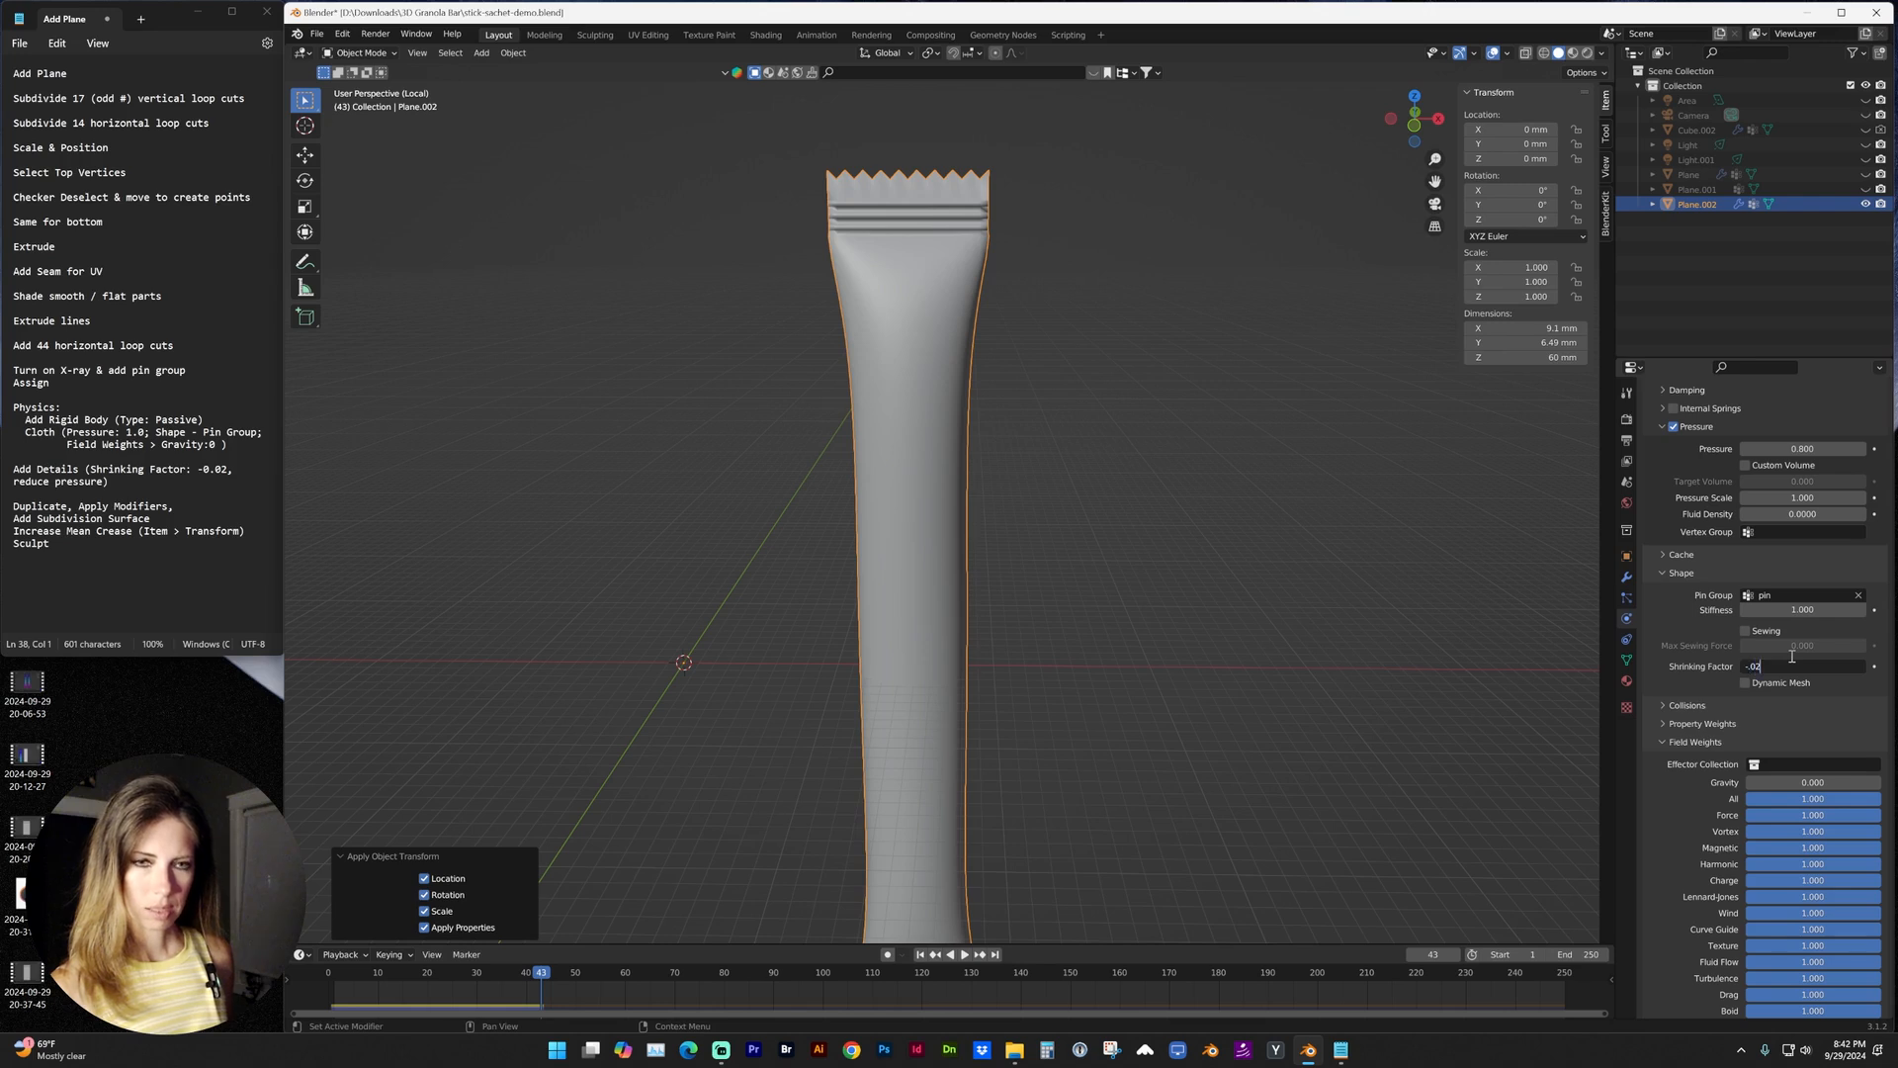
pyautogui.press('Return')
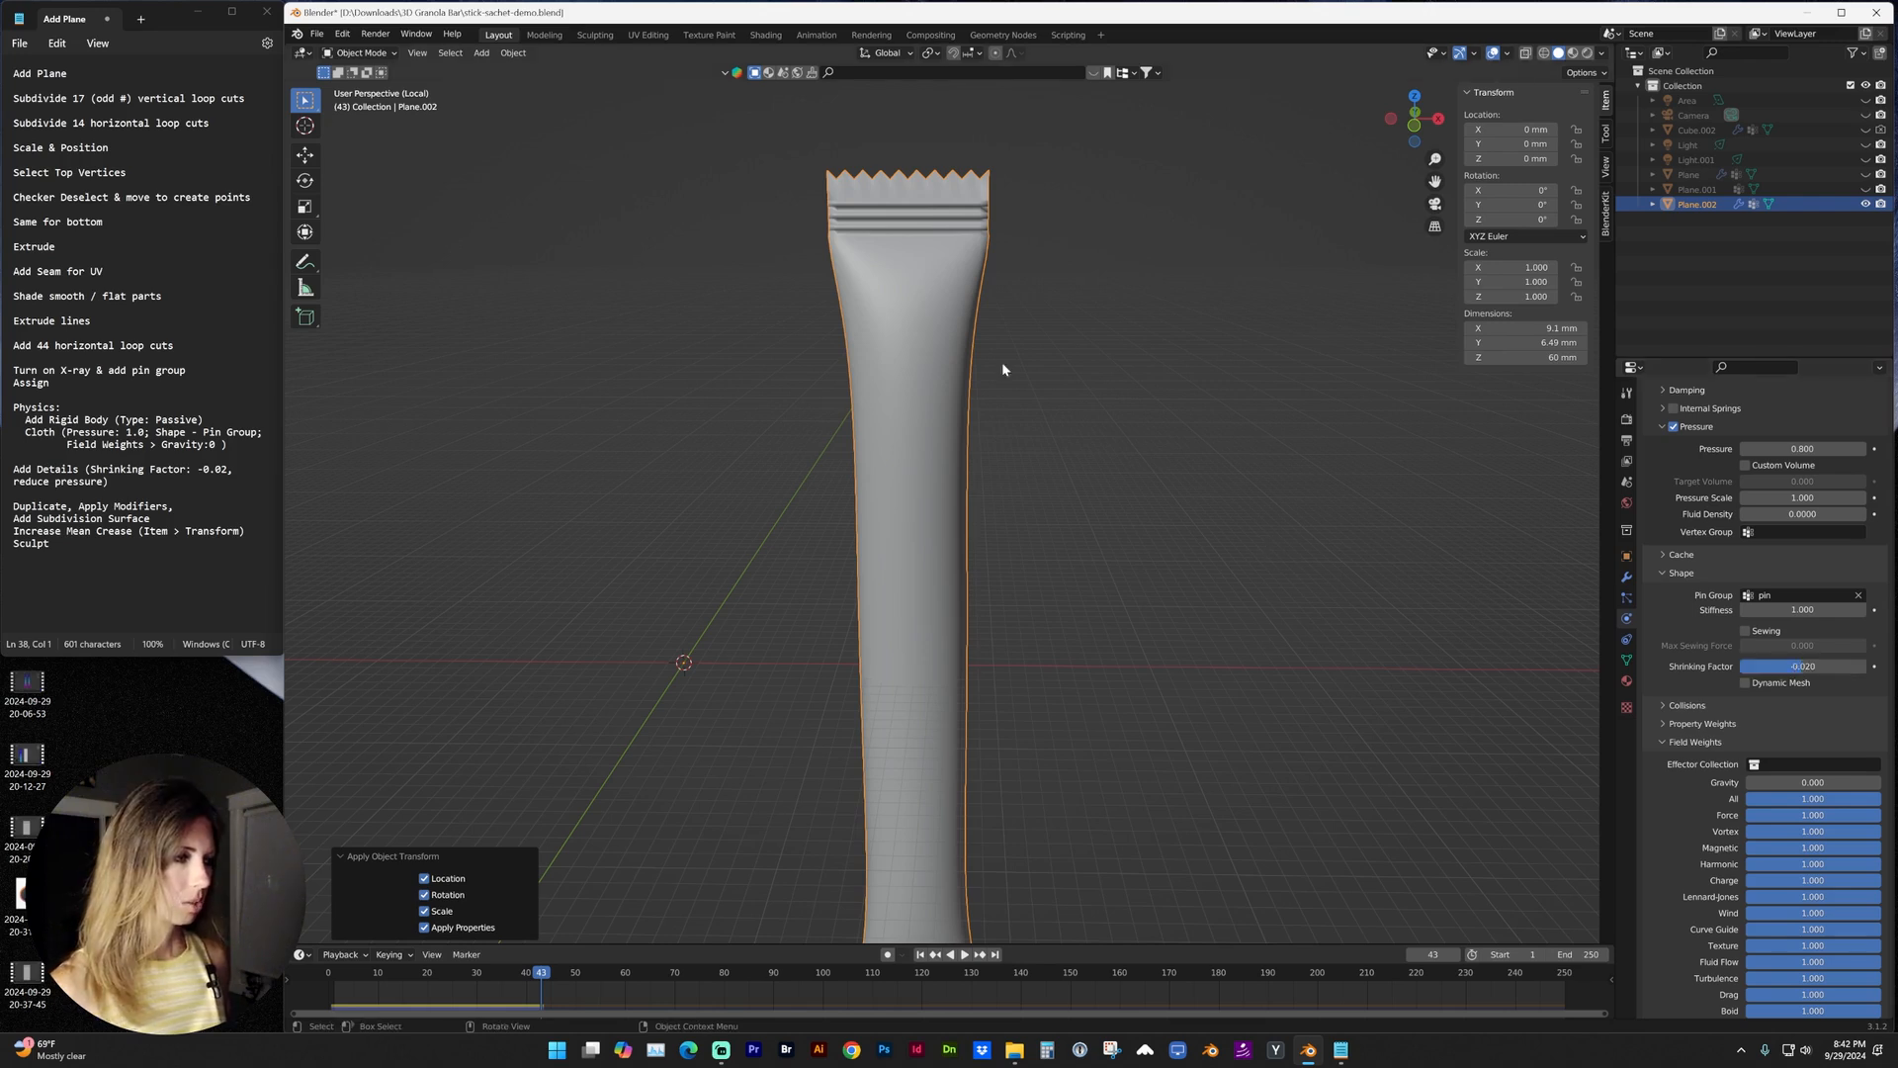
# Rewind and replay the simulation, scrubbing to around frame 46 to inspect the slimmer tube.
pyautogui.hotkey('shift', 'Left')
pyautogui.press('space')
pyautogui.moveTo(987, 449); pyautogui.dragTo(1129, 494, button='middle')
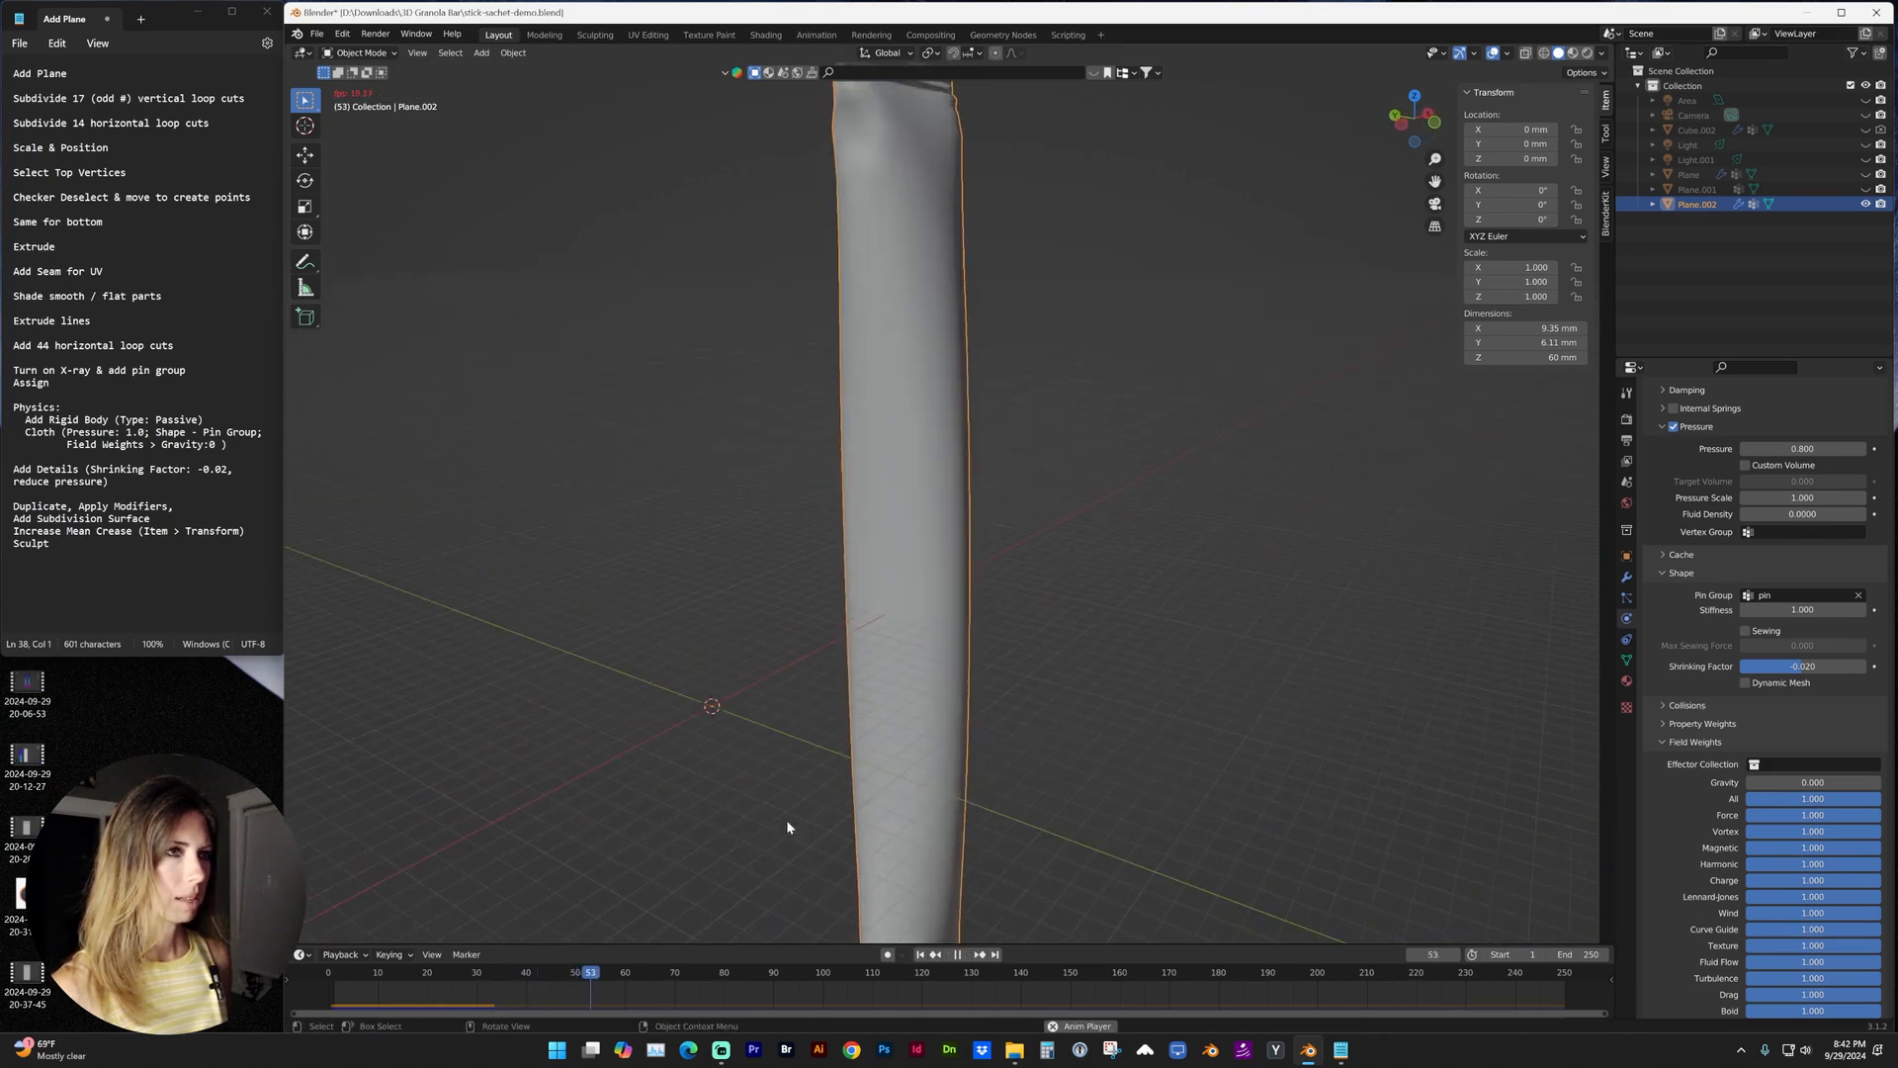
pyautogui.scroll(-3, 945, 533)
pyautogui.click(526, 975)
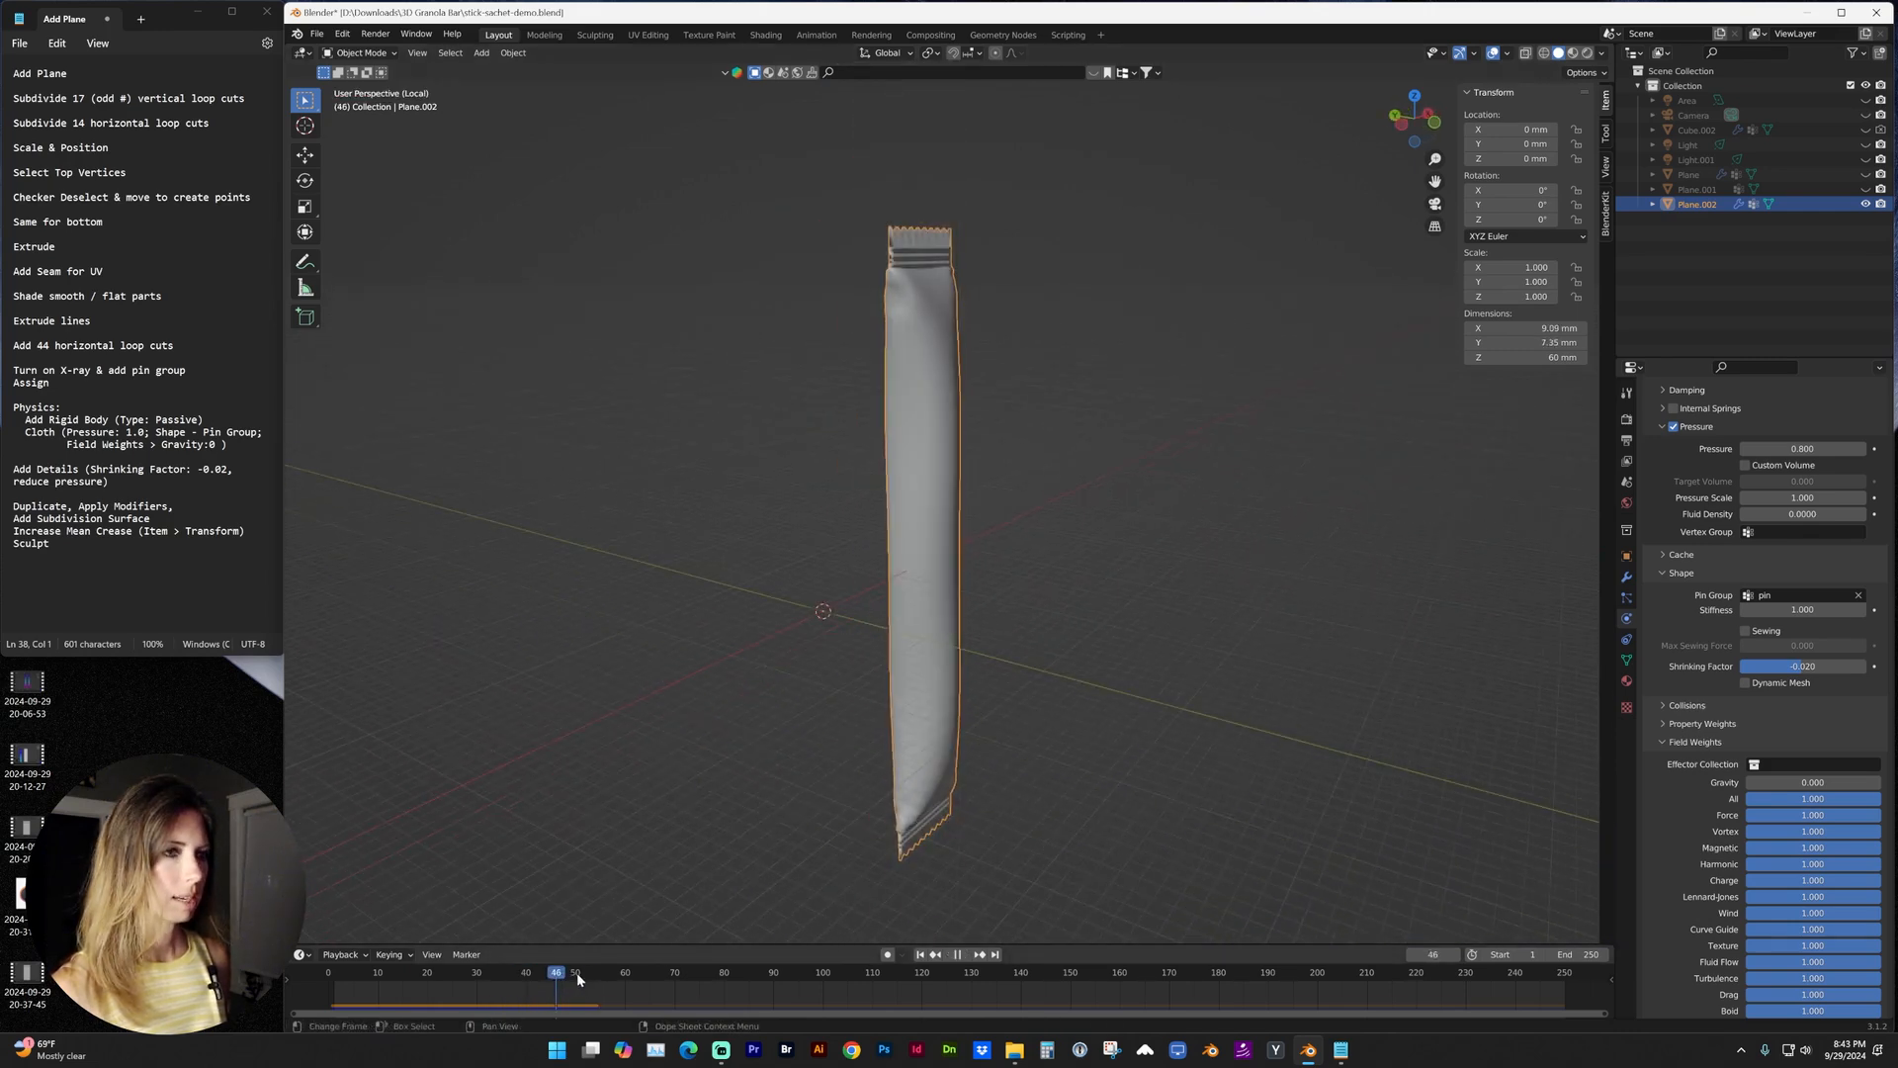
pyautogui.moveTo(527, 973); pyautogui.dragTo(541, 977)
pyautogui.scroll(2, 1146, 362)
pyautogui.press('KP_1')
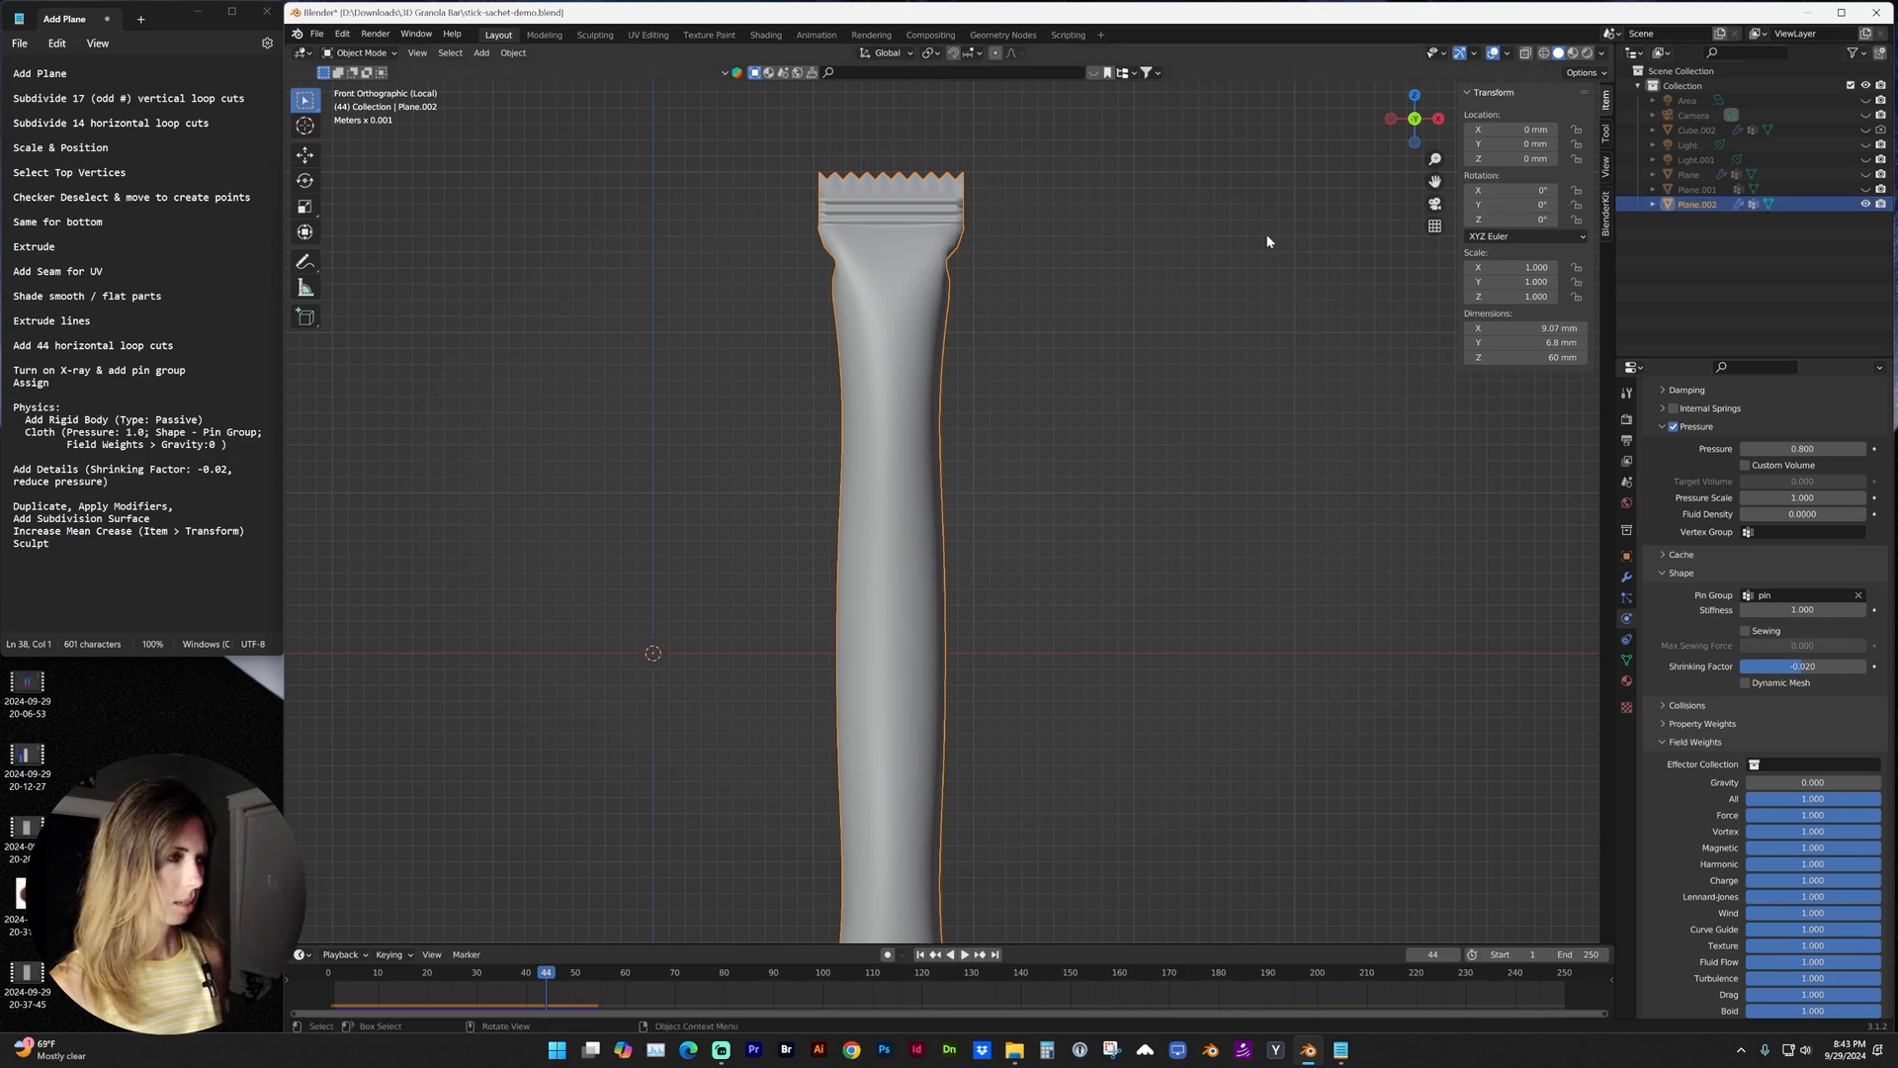
# Duplicate the sachet in place with Shift+D and replay the cloth simulation on the copy.
pyautogui.hotkey('shift', 'd')
pyautogui.click(1190, 246)
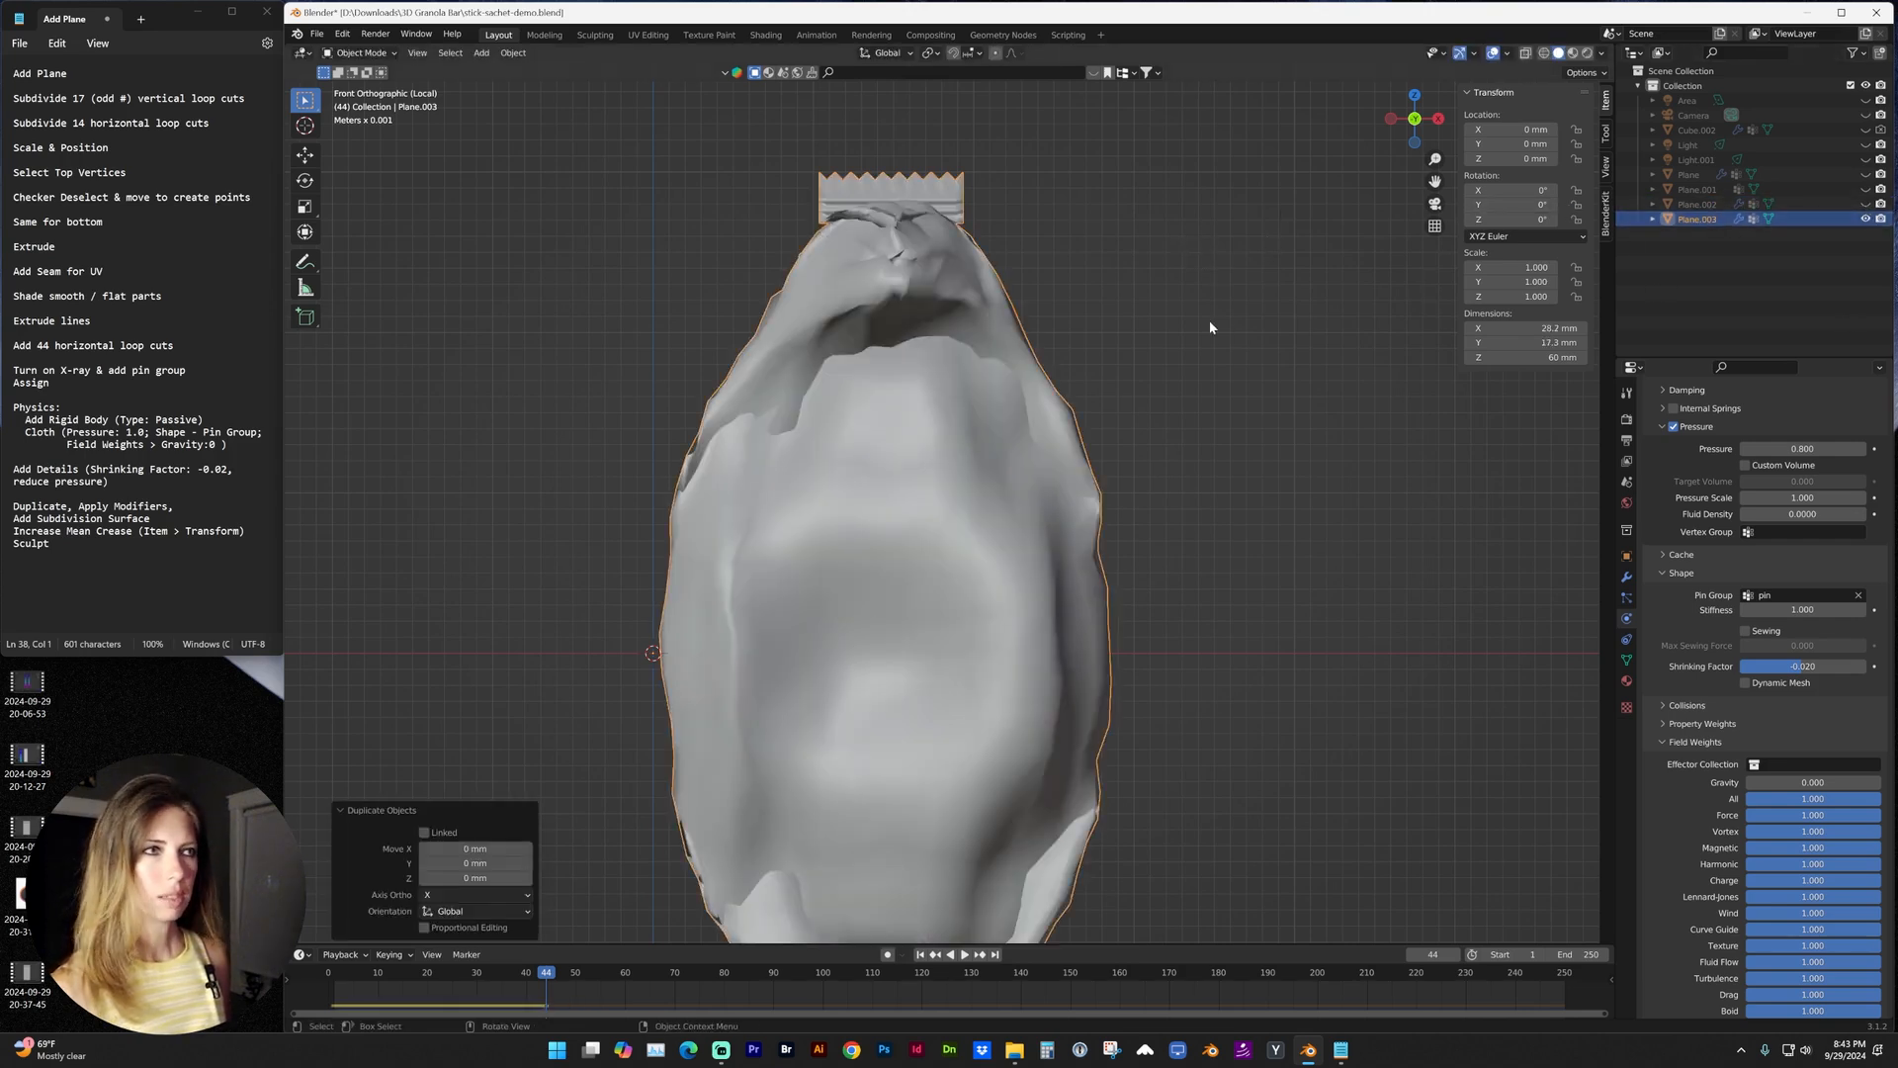
pyautogui.hotkey('shift', 'Left')
pyautogui.press('space')
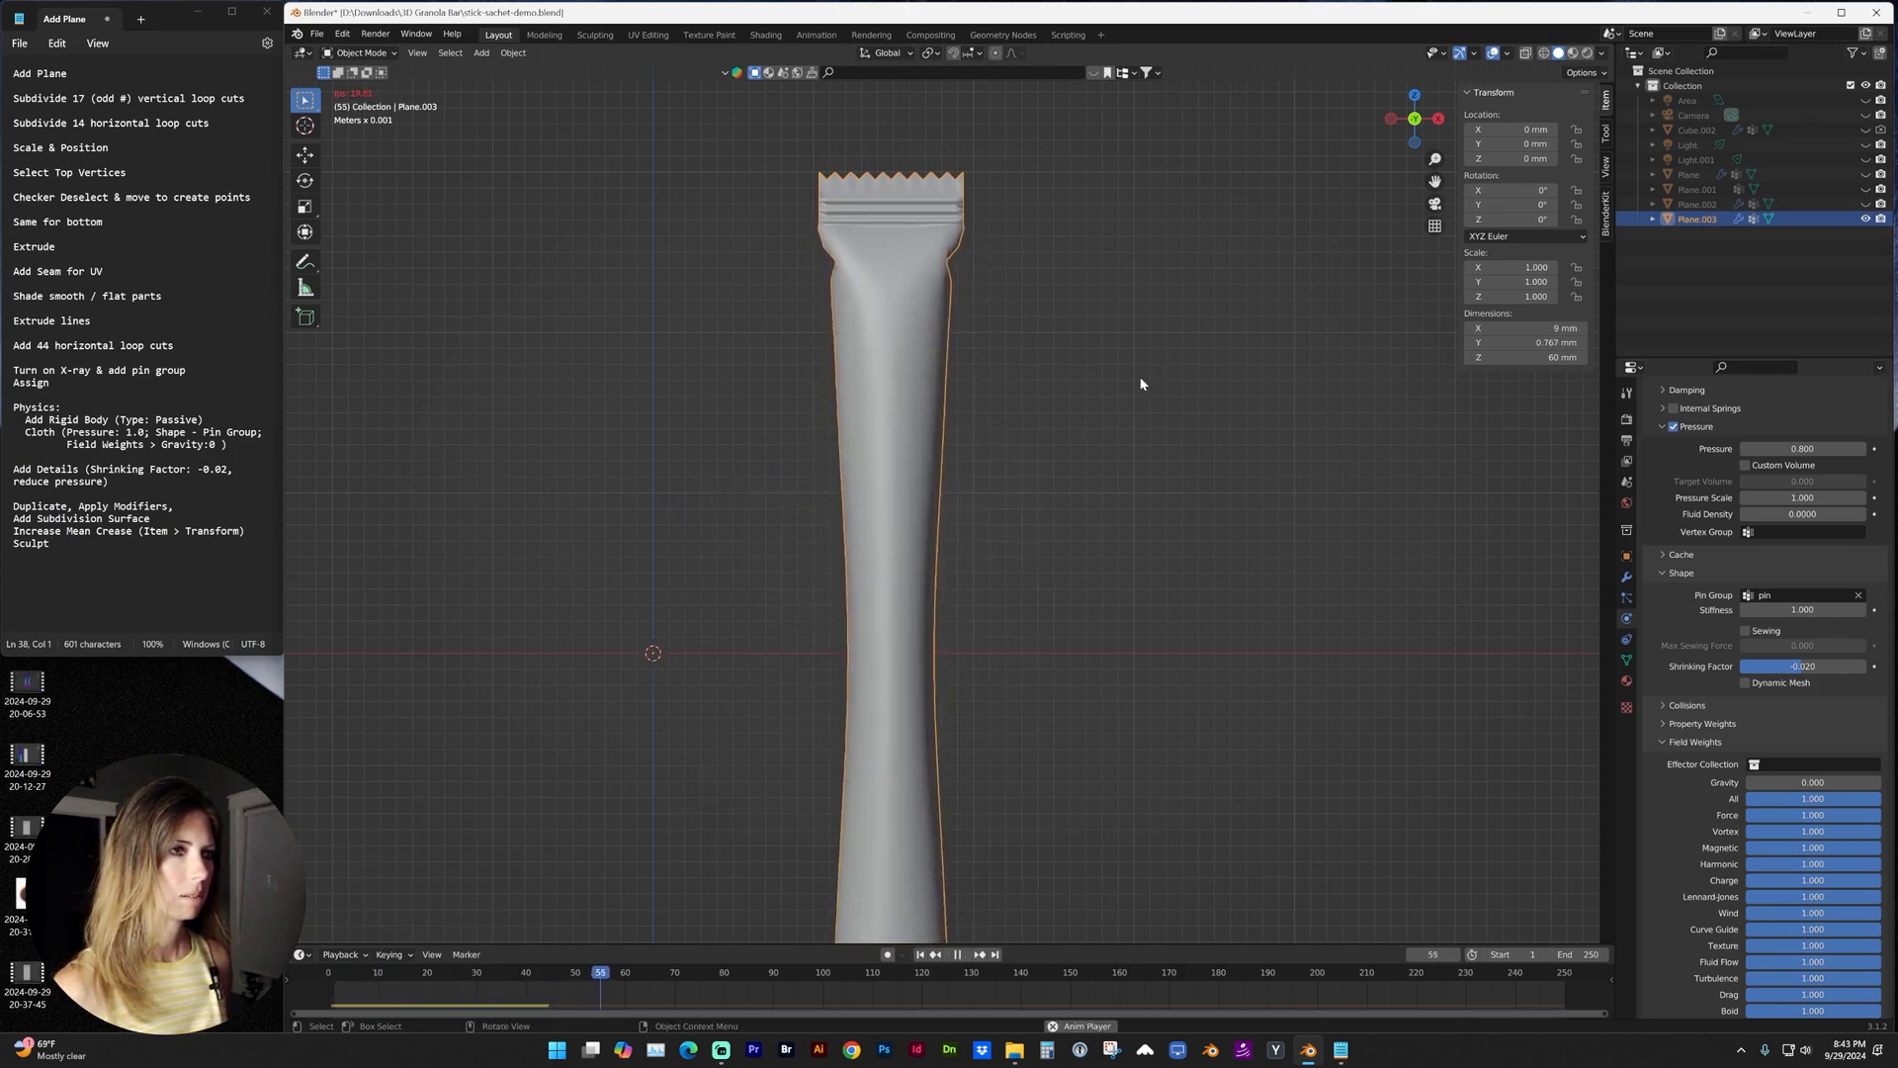
pyautogui.moveTo(893, 624); pyautogui.dragTo(1146, 634, button='middle')
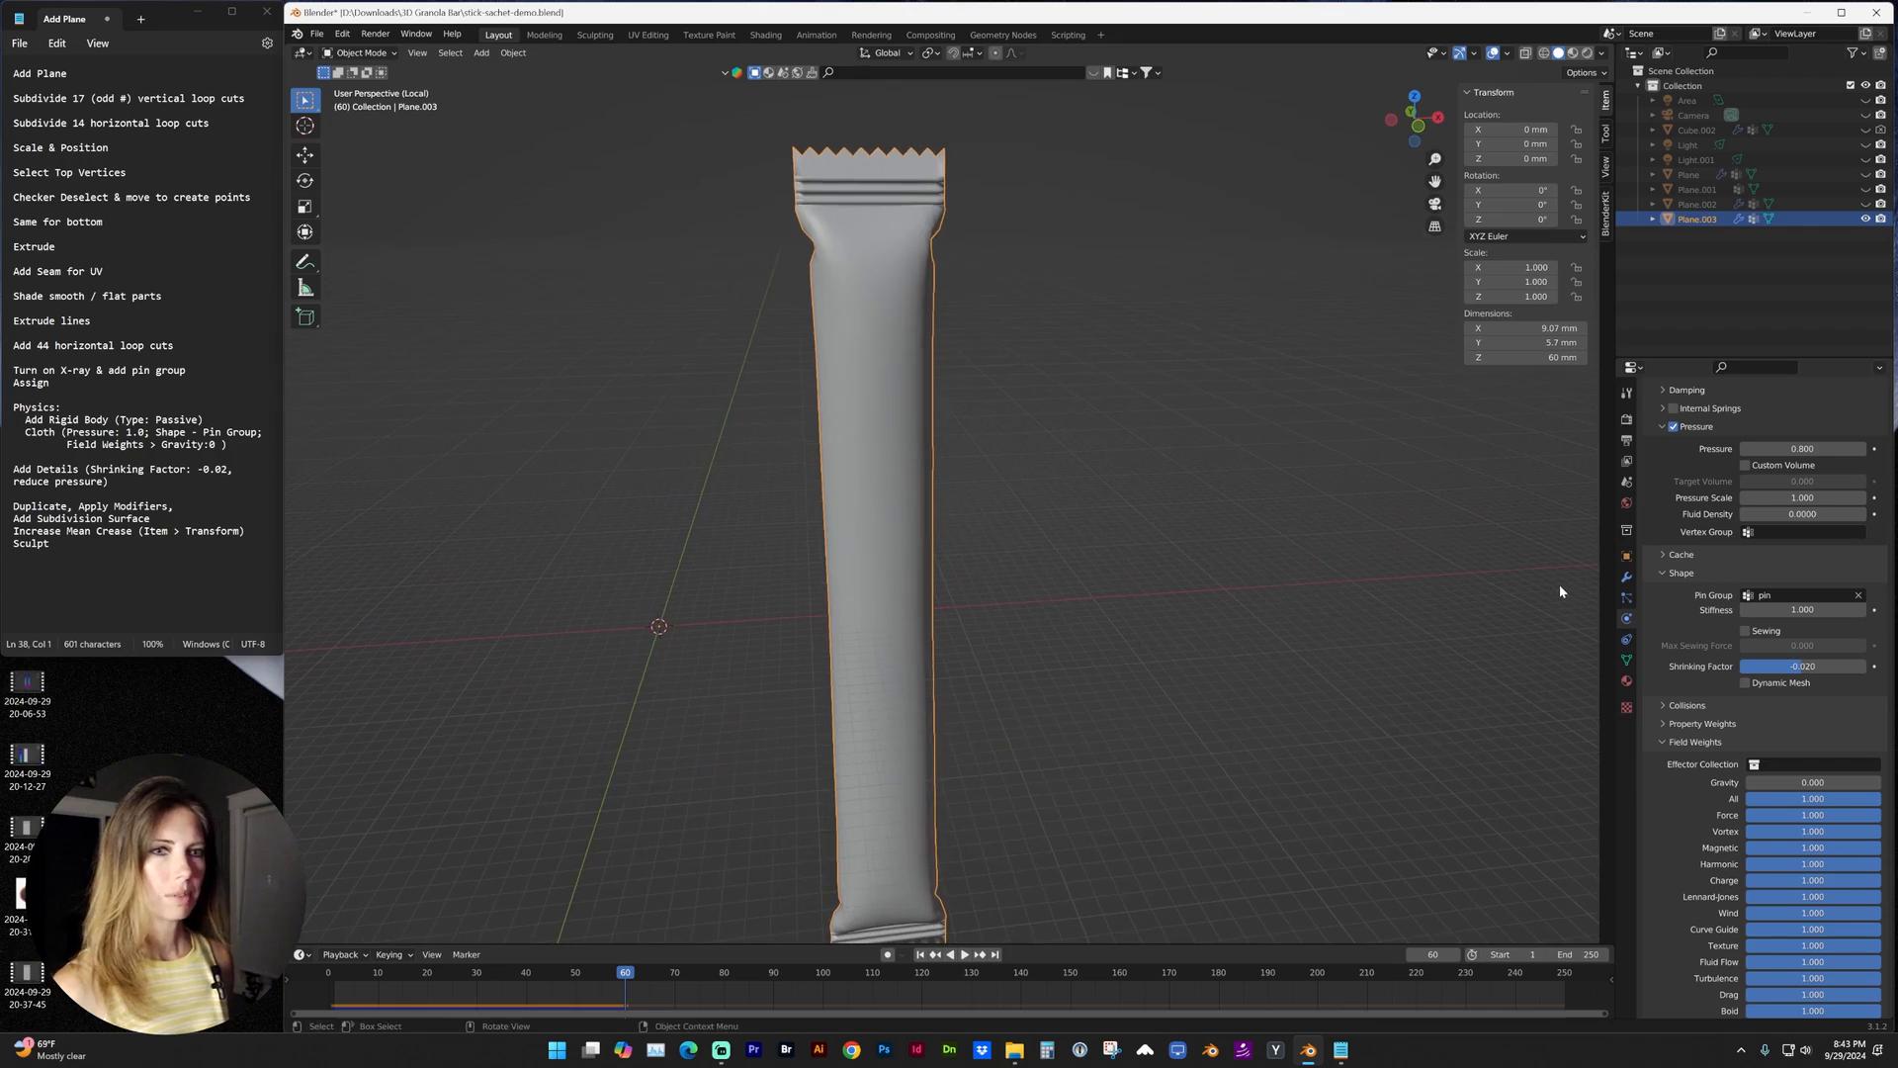
# Apply the duplicate's Cloth modifier from the modifier stack, baking its inflated shape.
pyautogui.click(1626, 580)
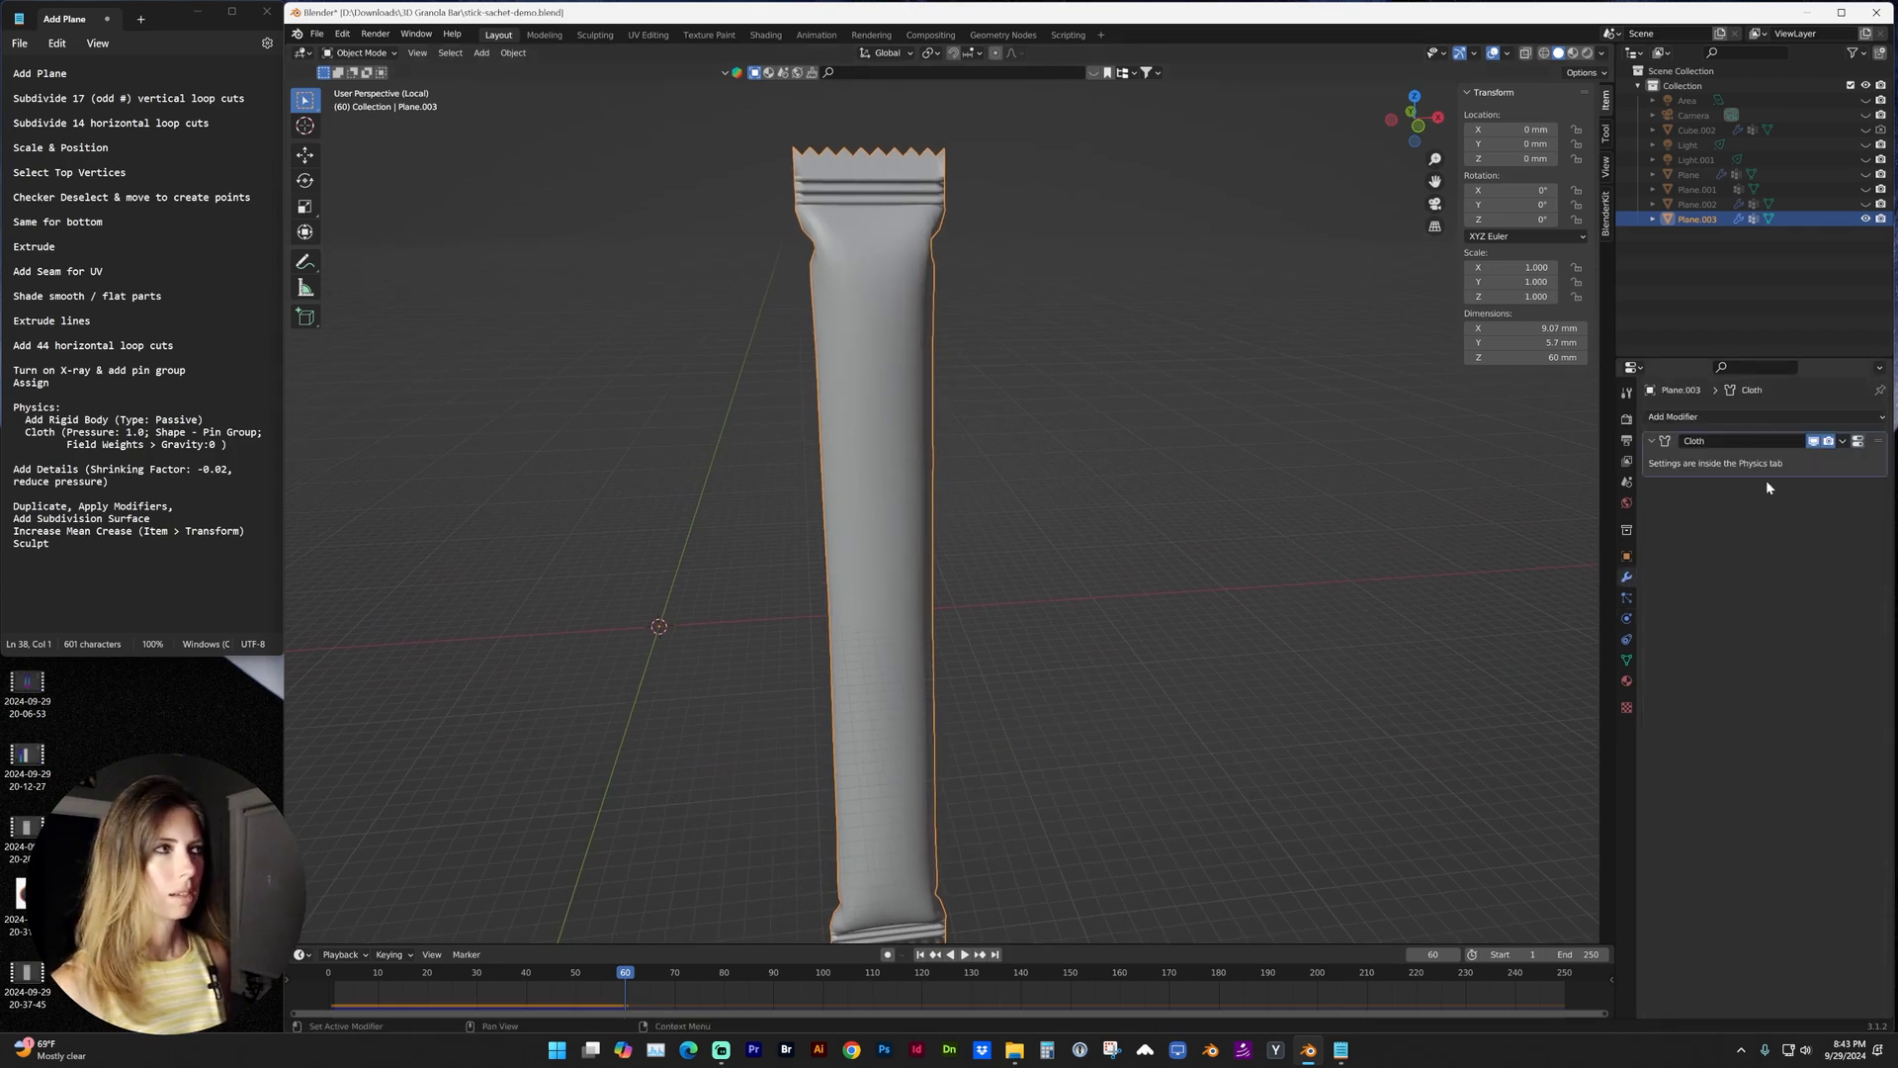
pyautogui.click(1844, 442)
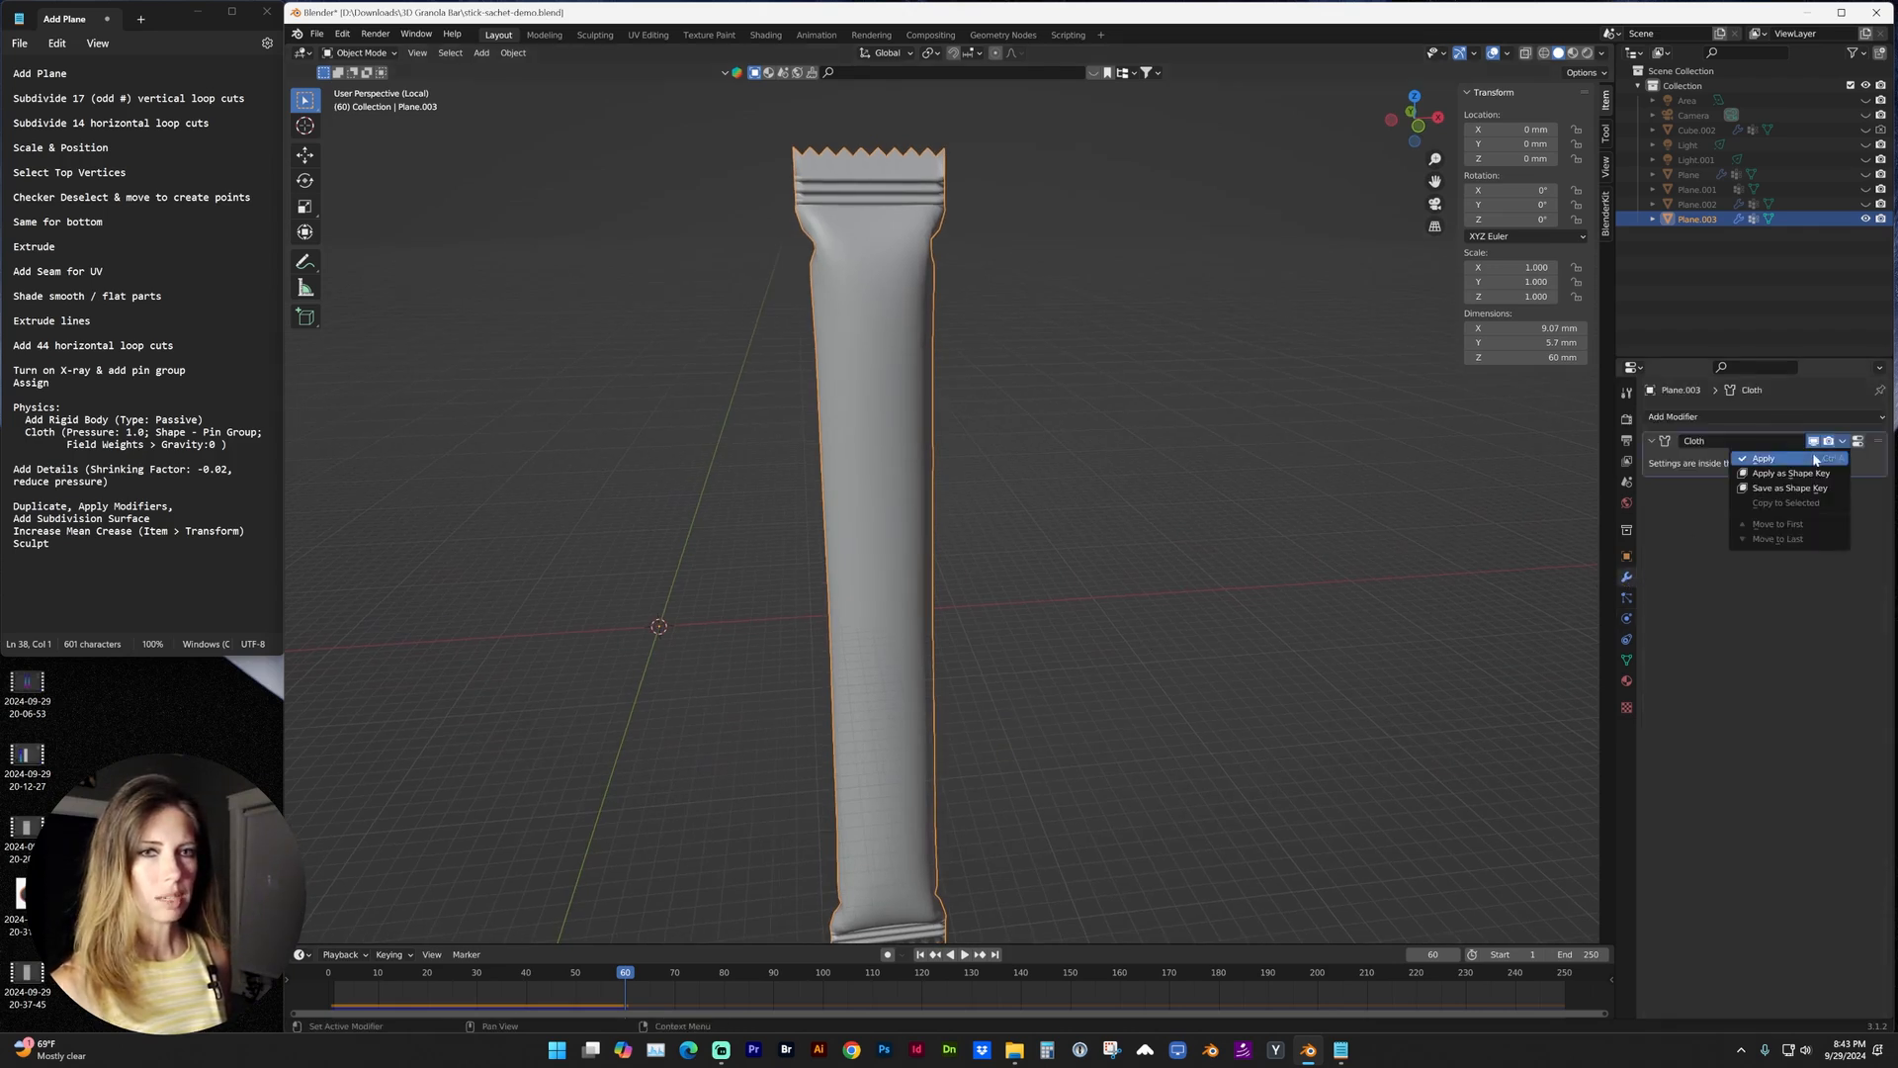
pyautogui.click(1764, 458)
pyautogui.press('KP_1')
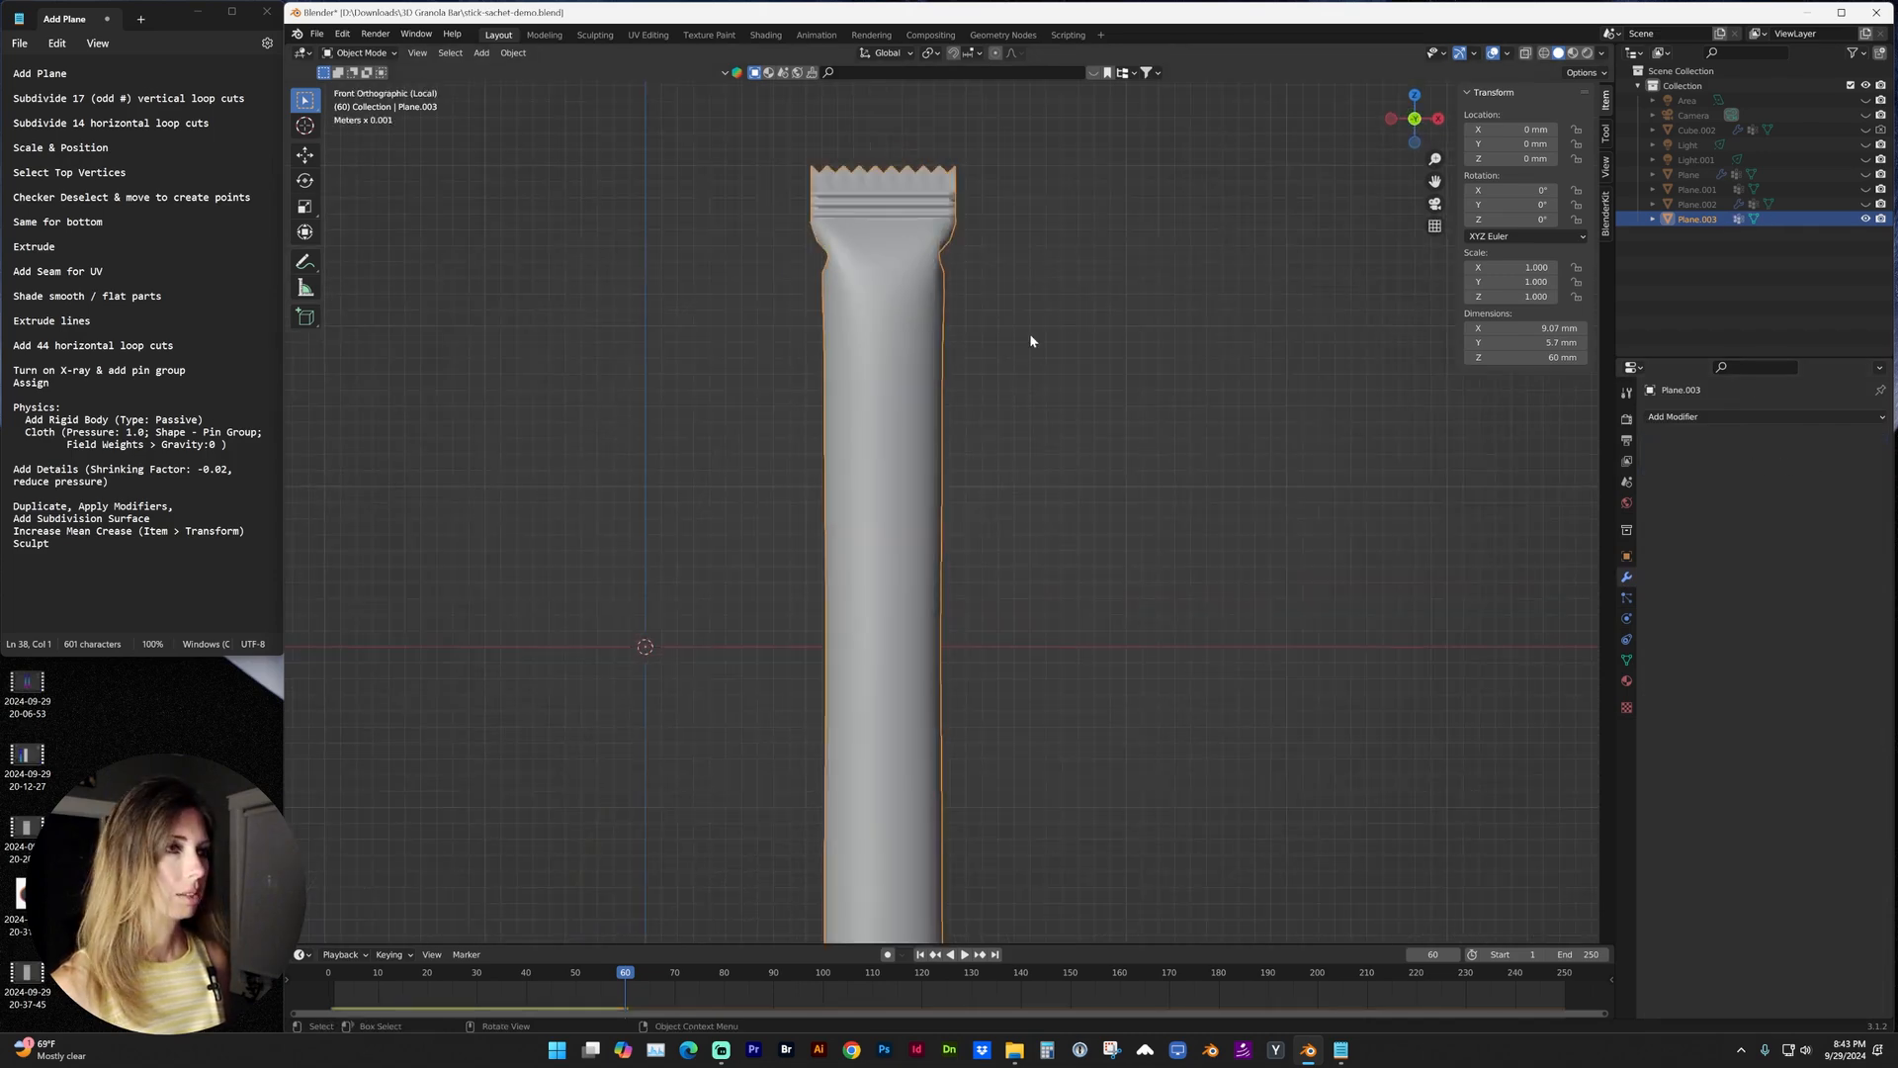
pyautogui.moveTo(1030, 340); pyautogui.dragTo(839, 343, button='middle')
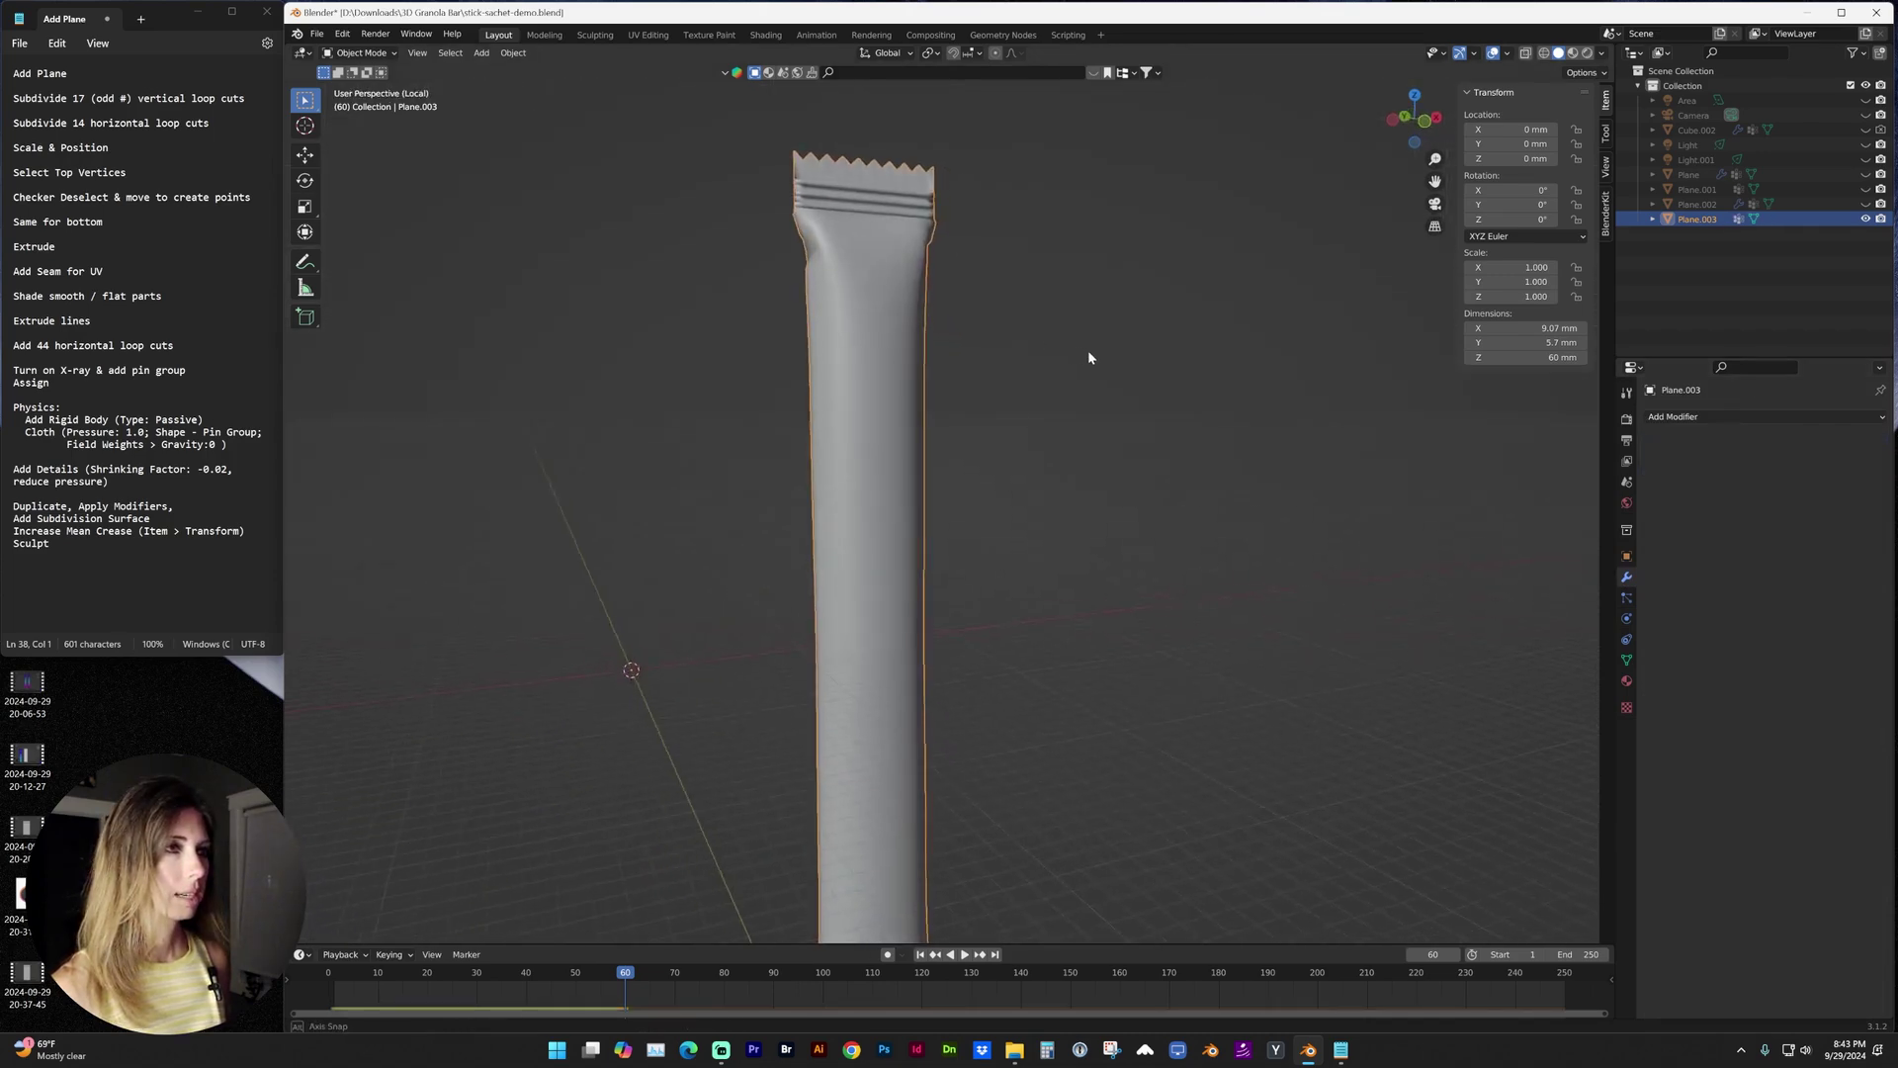
# Switch to the Sculpting workspace and pick the Elastic Deform brush on the sachet.
pyautogui.click(599, 36)
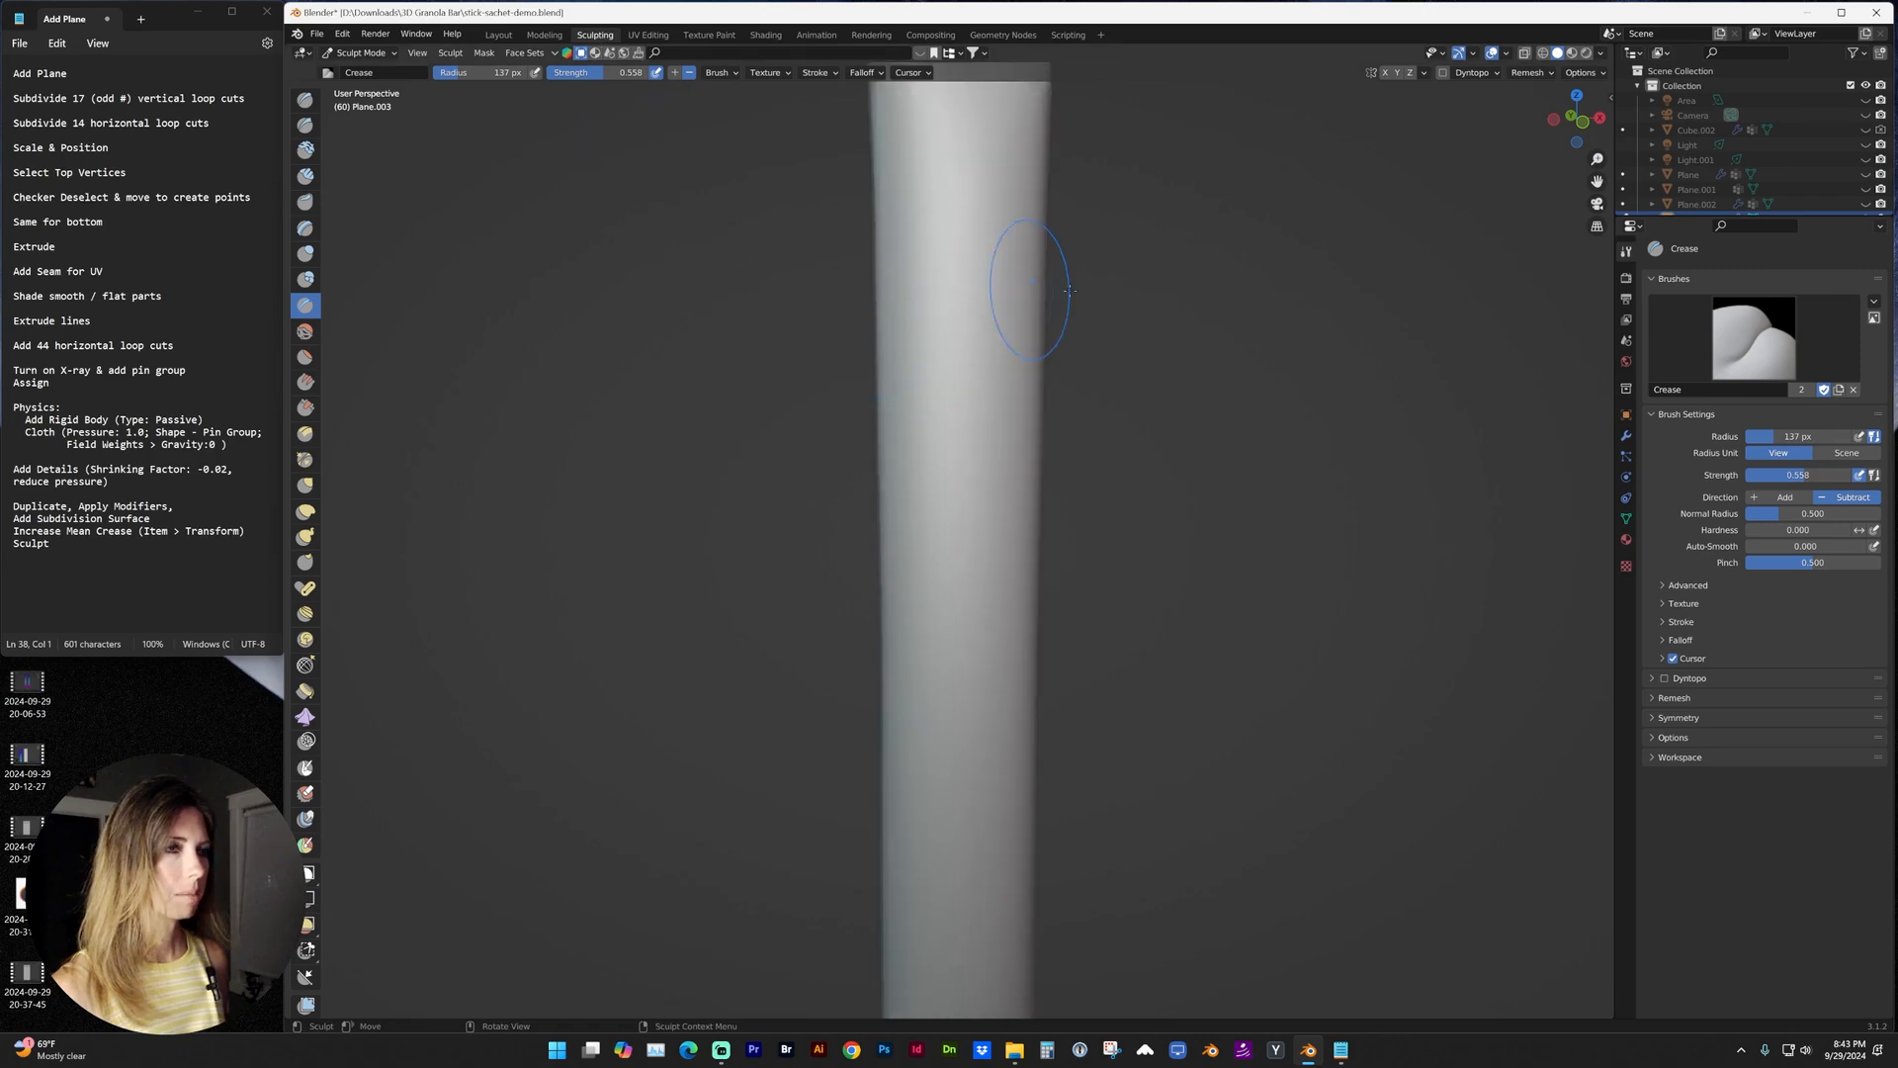
pyautogui.scroll(-4, 1093, 245)
pyautogui.moveTo(1094, 244); pyautogui.dragTo(968, 383, button='middle')
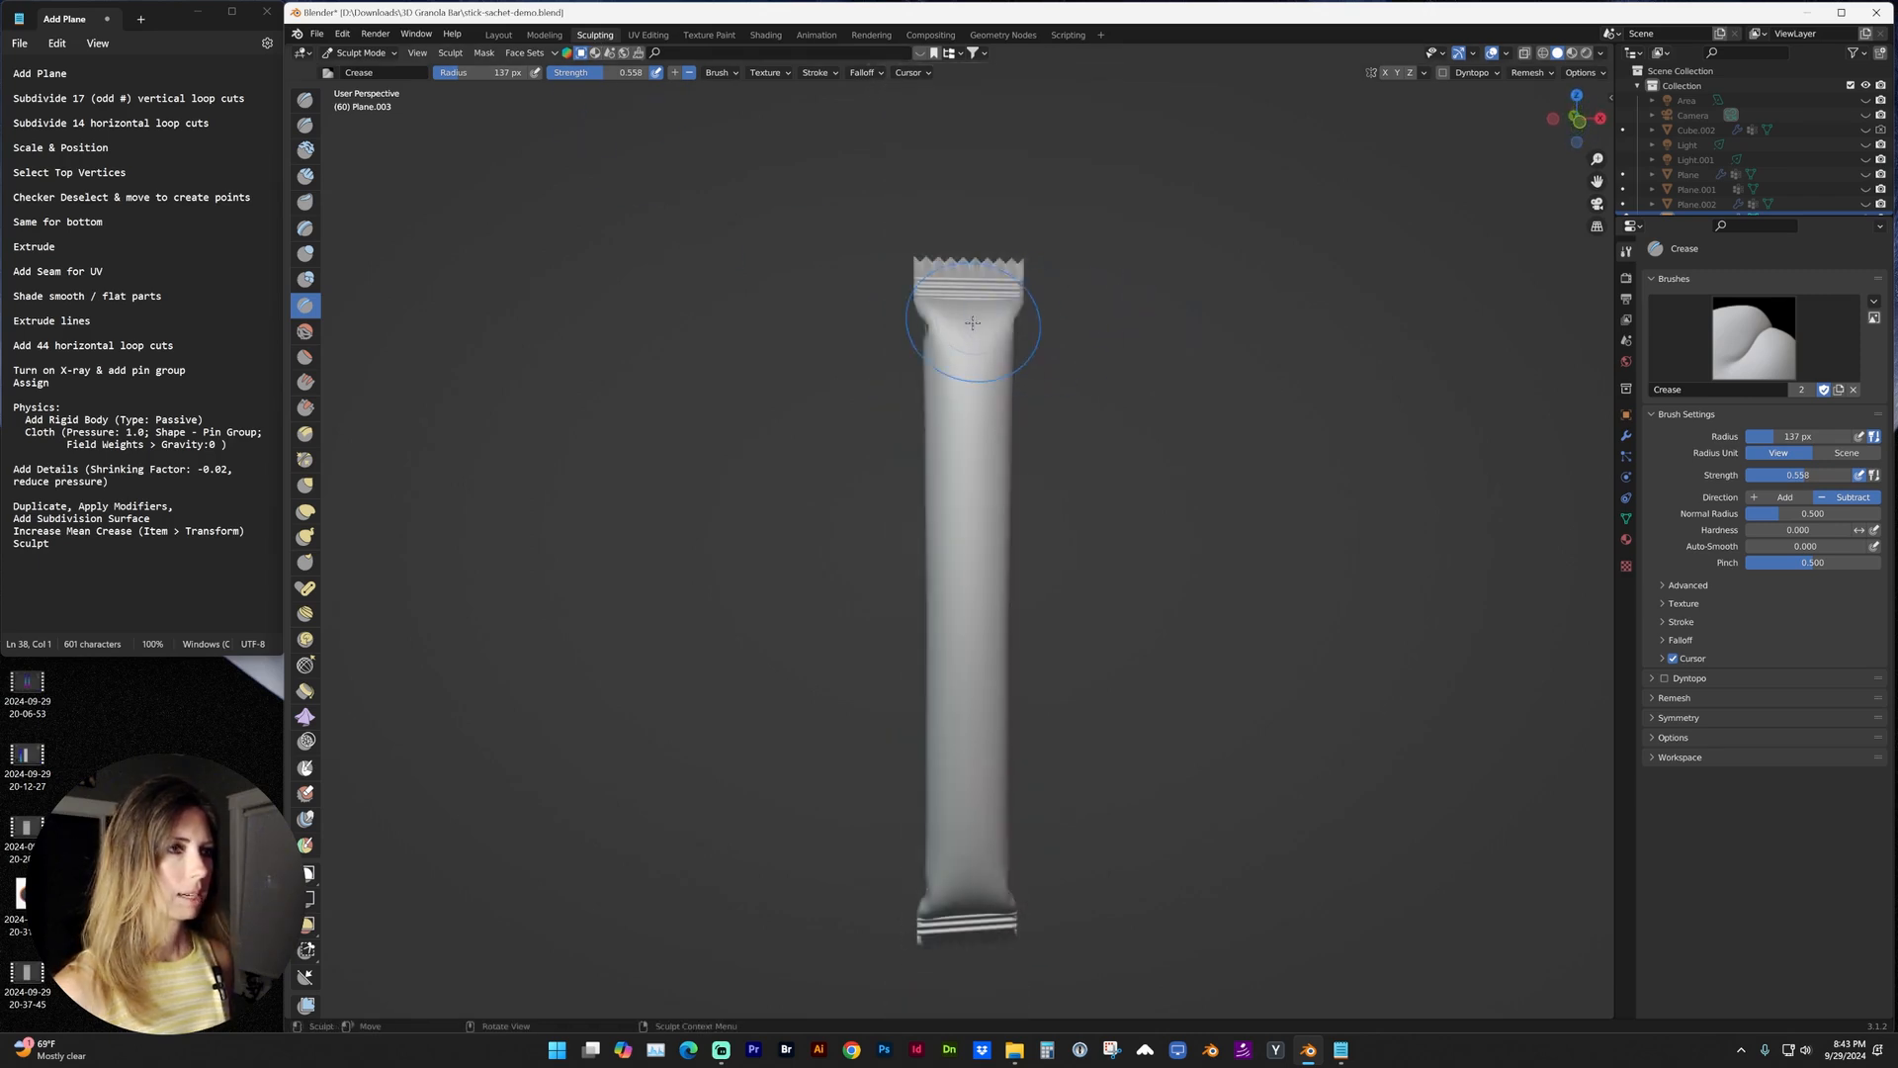
pyautogui.scroll(3, 969, 384)
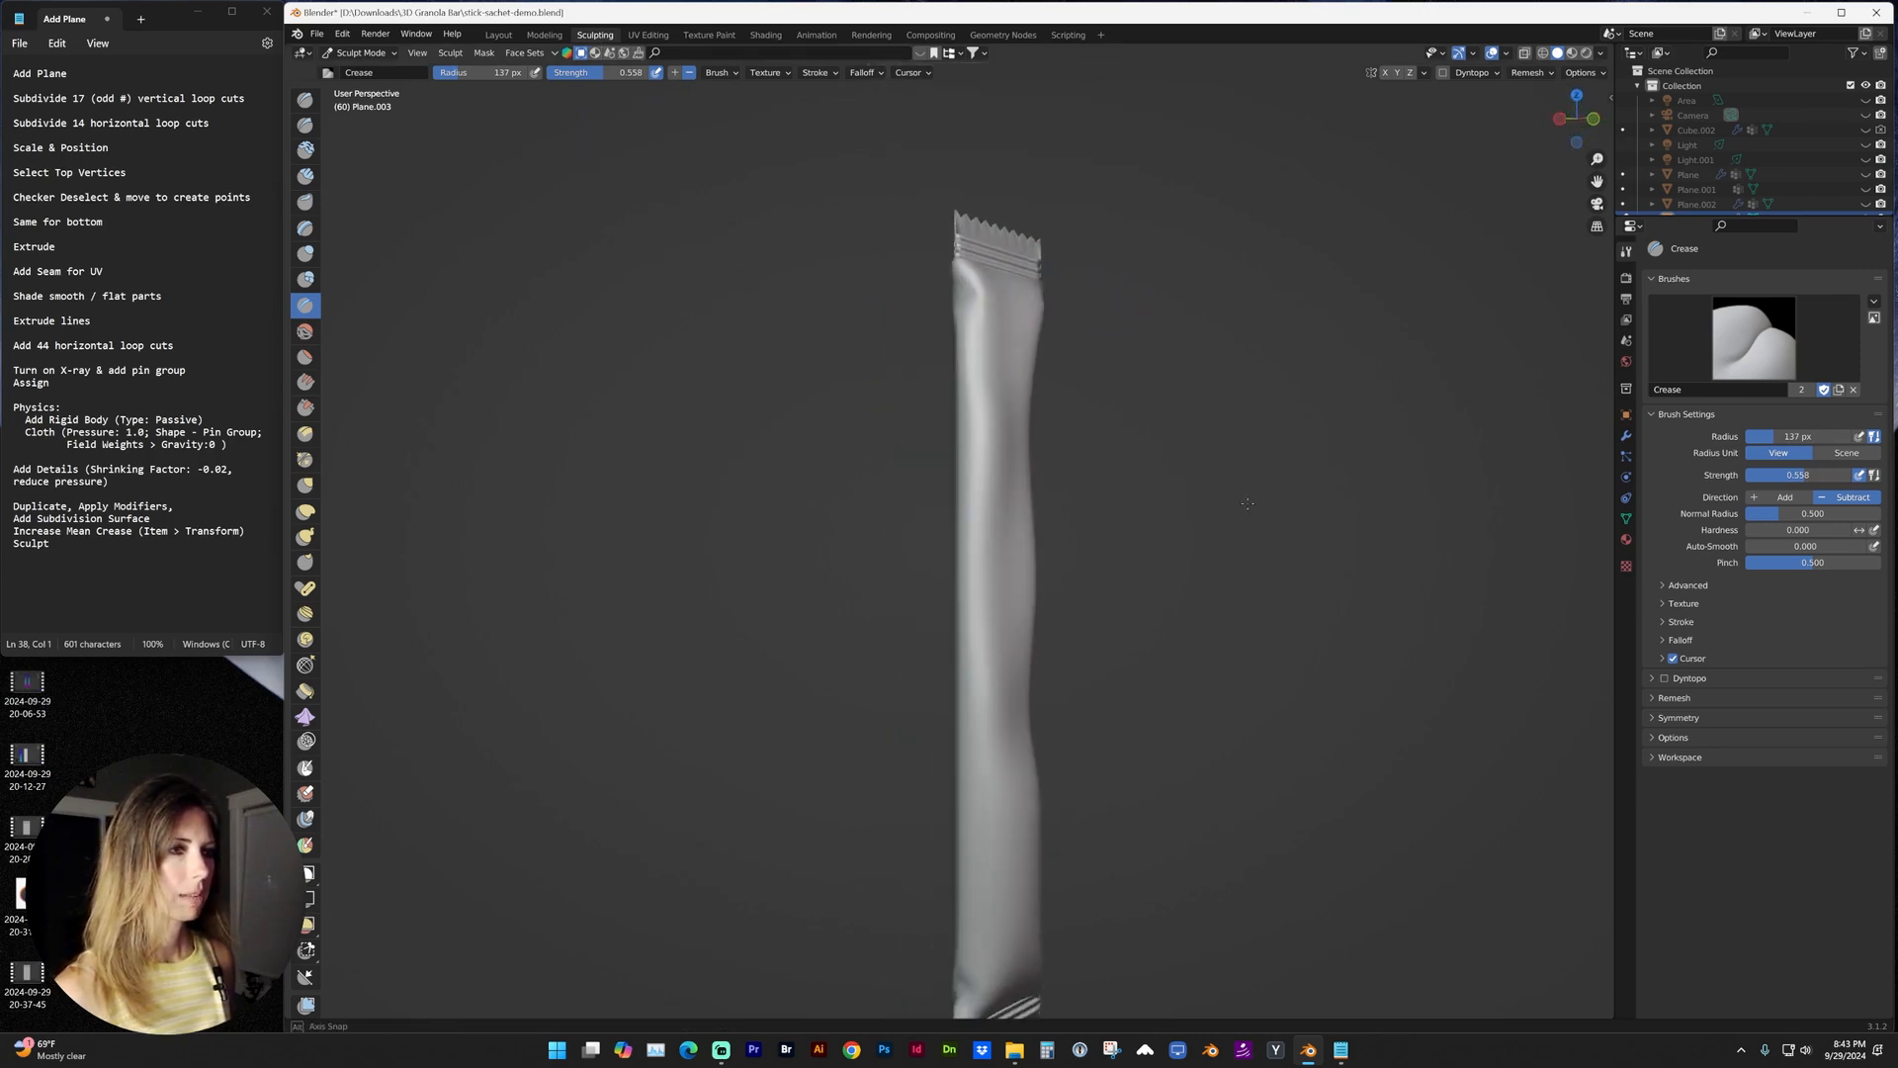
pyautogui.moveTo(968, 445); pyautogui.dragTo(1062, 441, button='middle')
pyautogui.press('KP_1')
pyautogui.click(304, 510)
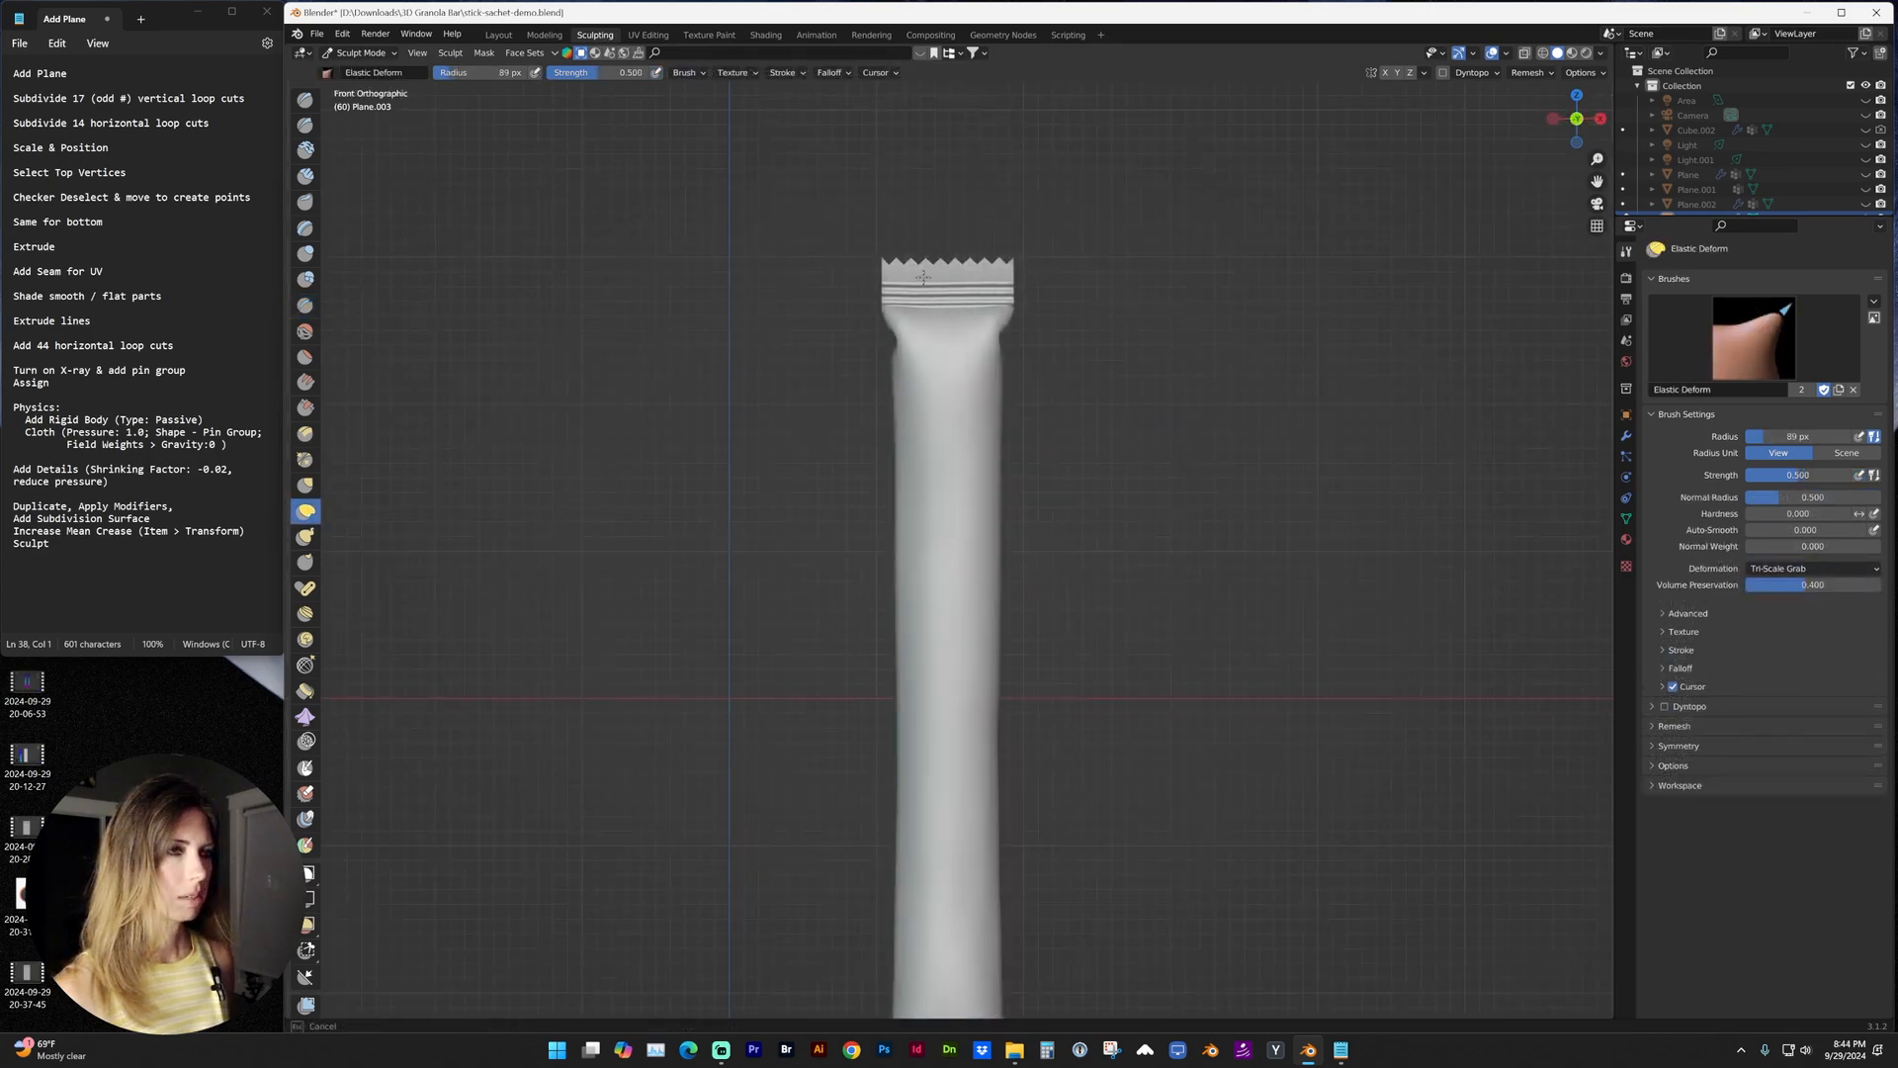
pyautogui.scroll(-2, 941, 275)
# Enter Edit Mode and add a Subdivision Surface modifier to the sachet mesh.
pyautogui.press('Tab')
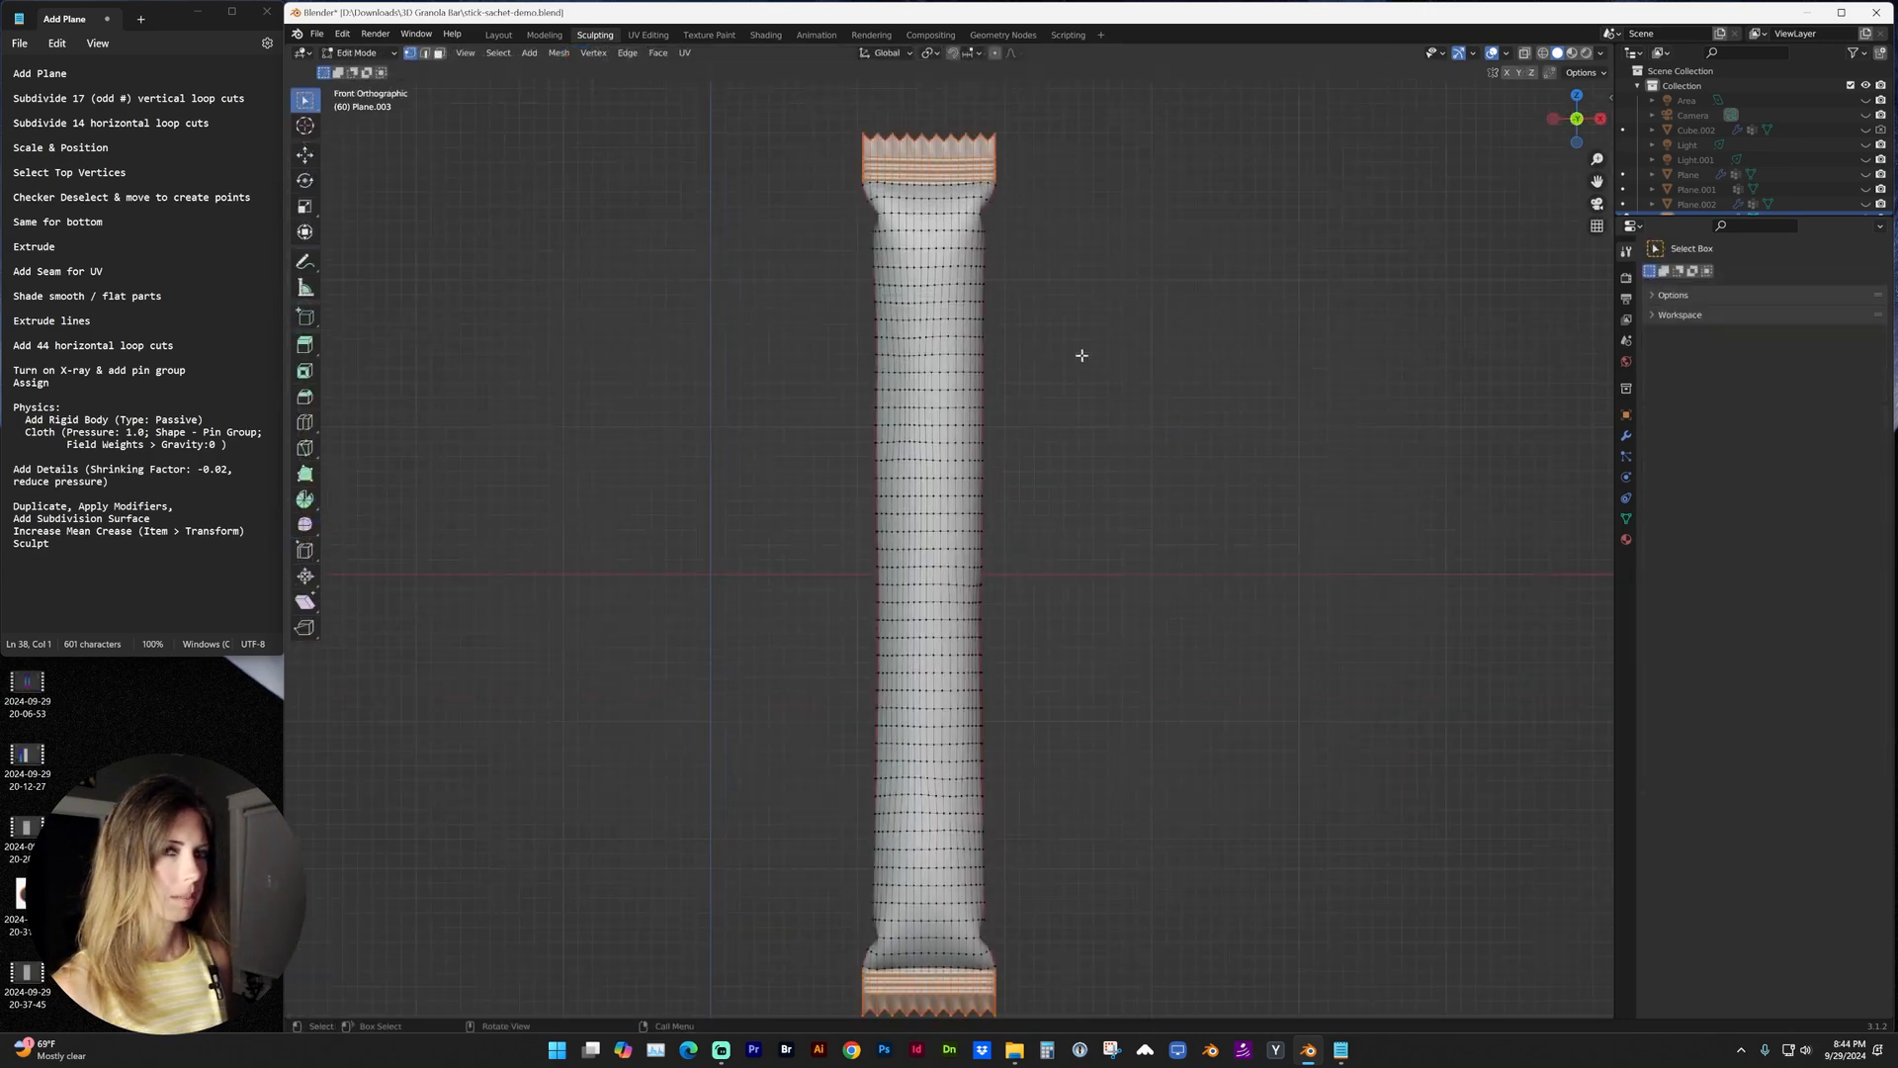
pyautogui.click(1625, 437)
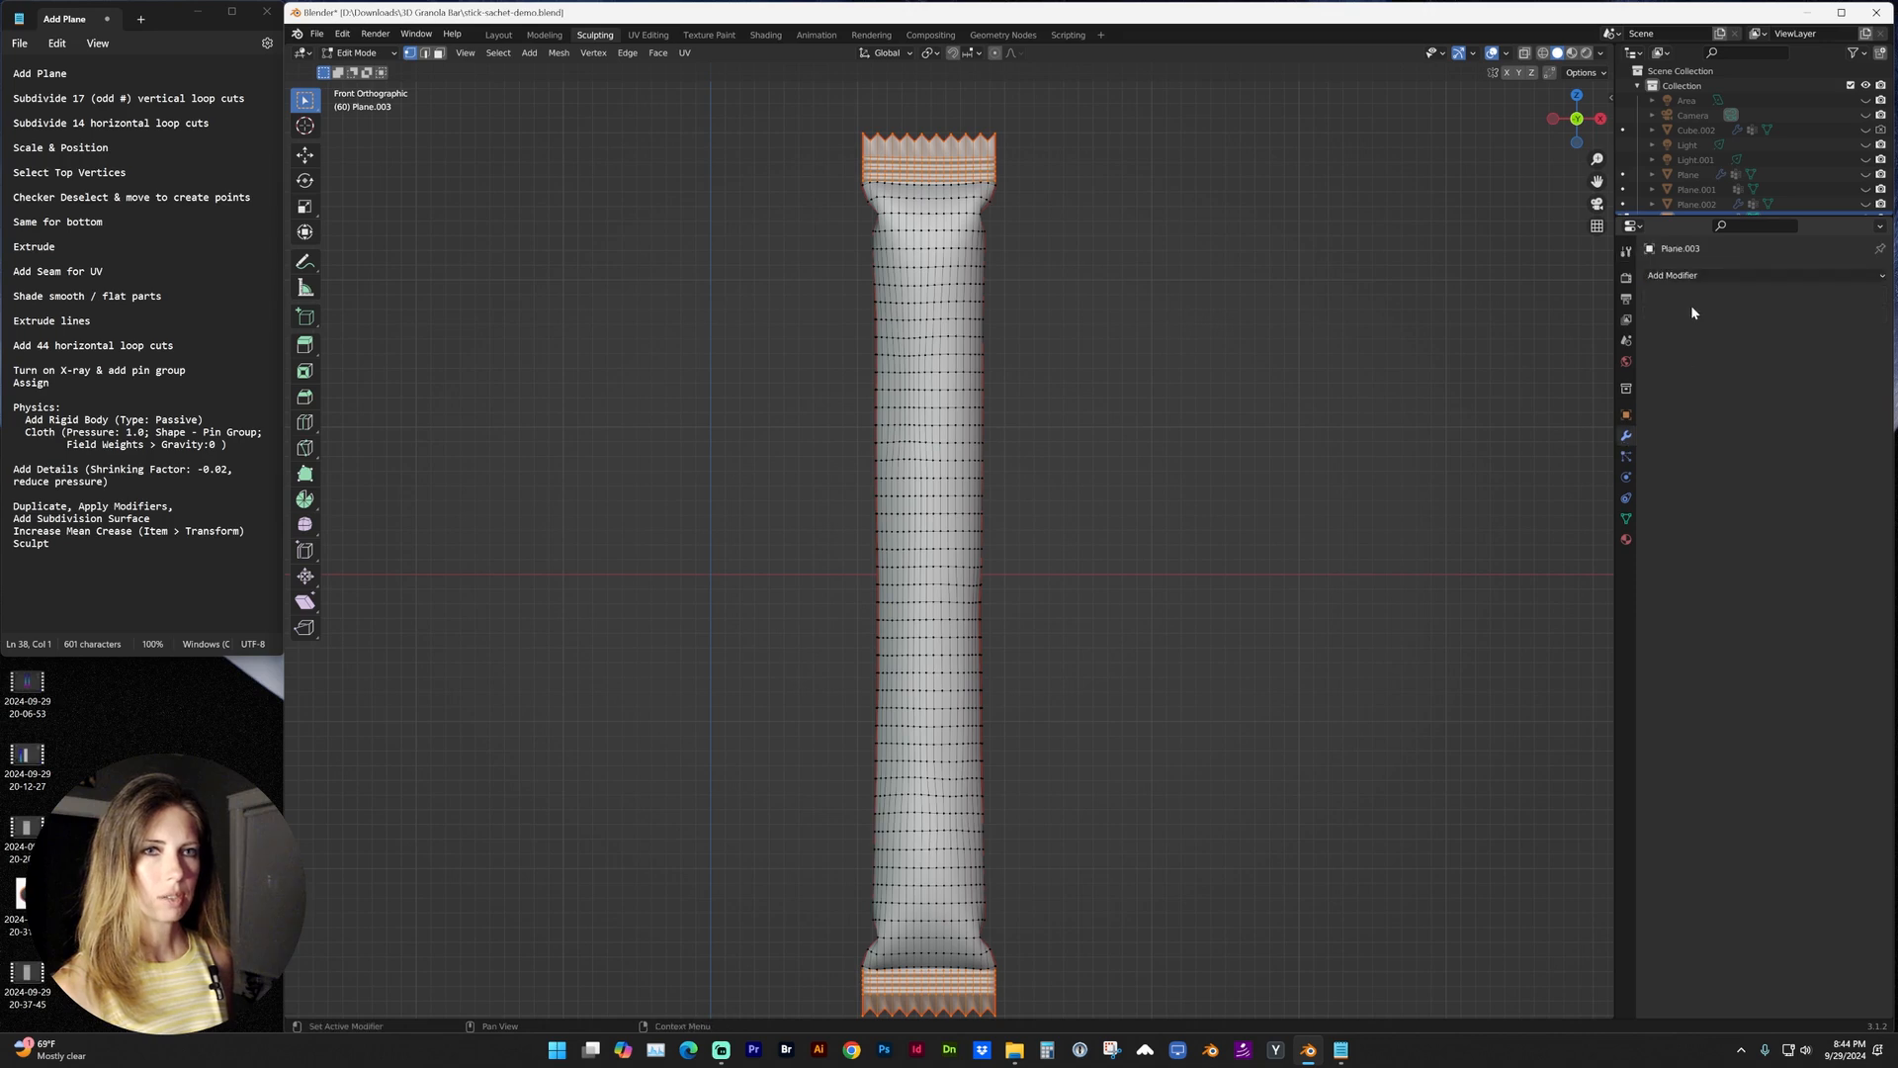
pyautogui.click(1698, 280)
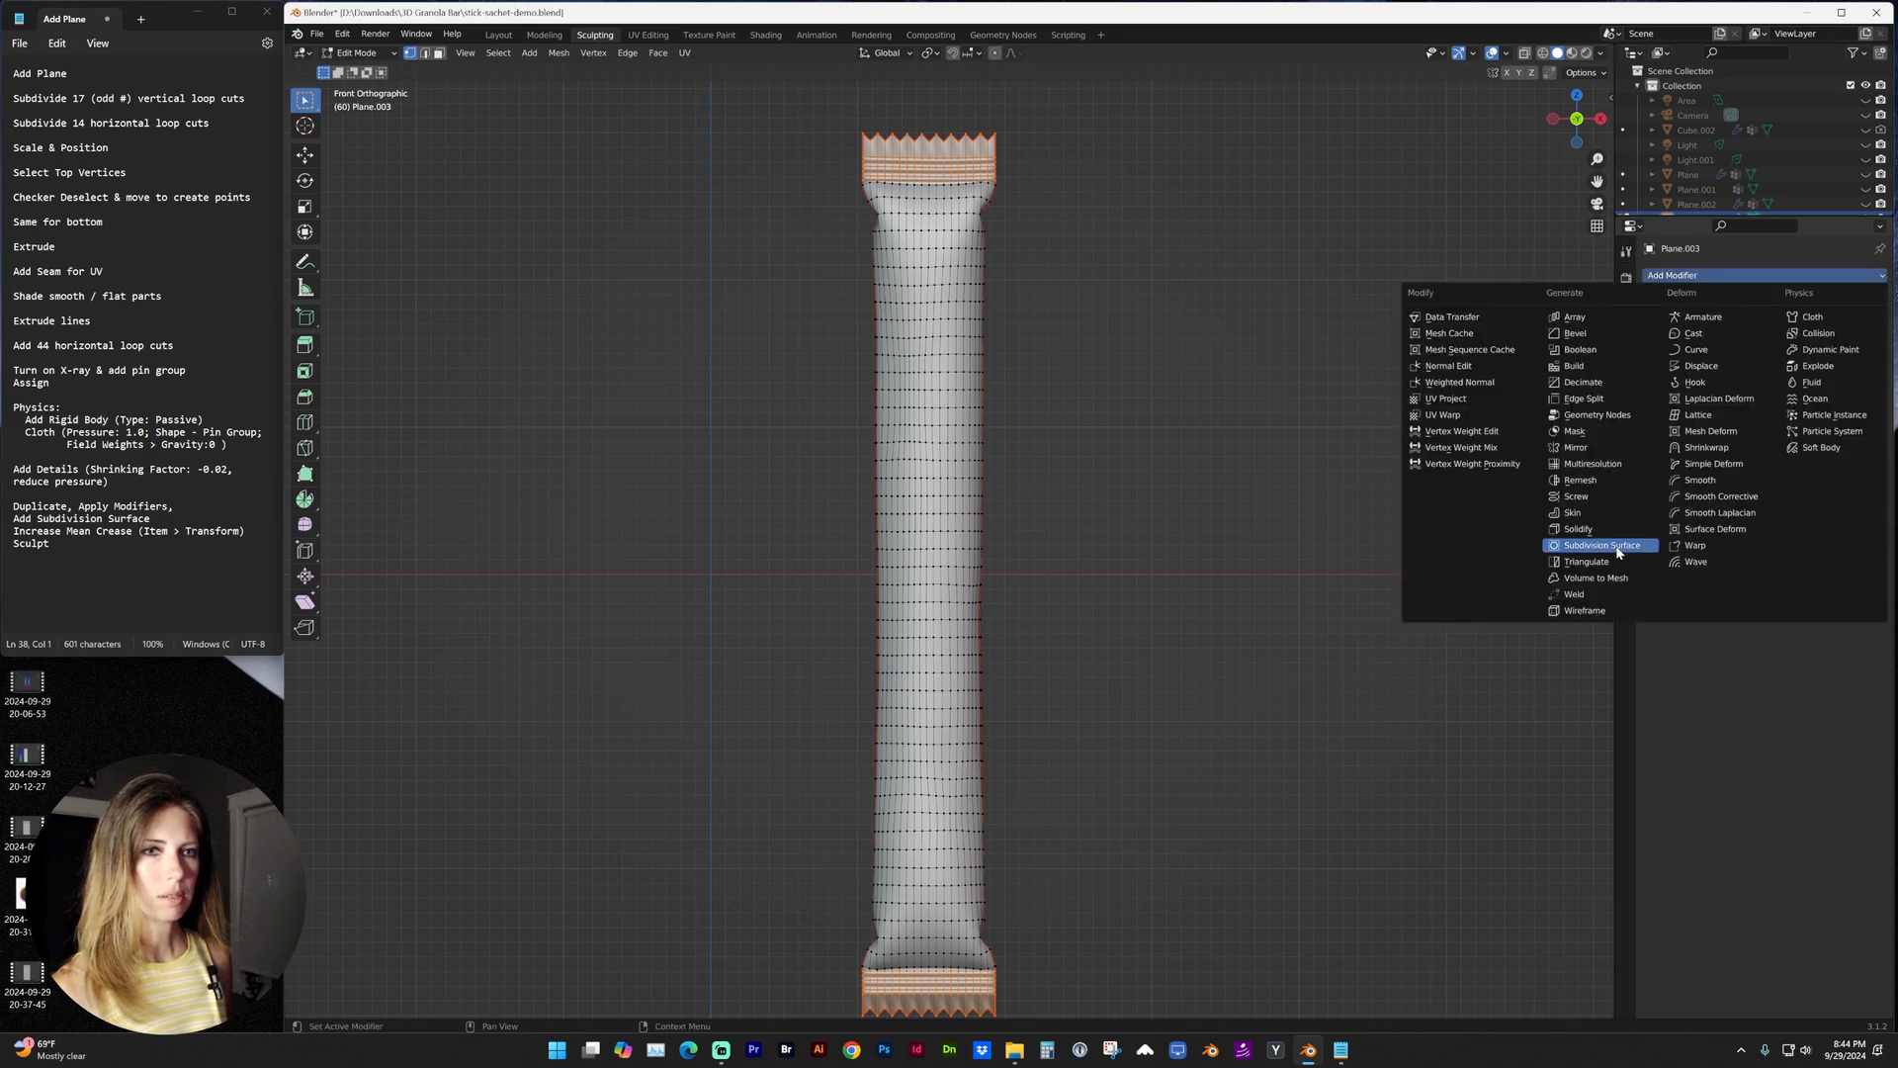
pyautogui.click(1616, 546)
# Frame the sachet's crimped top end closely in front view.
pyautogui.moveTo(1142, 319); pyautogui.dragTo(1080, 311, button='middle')
pyautogui.press('KP_1')
pyautogui.scroll(4, 934, 178)
pyautogui.keyDown('shift'); pyautogui.moveTo(979, 178); pyautogui.dragTo(1053, 434, button='middle'); pyautogui.keyUp('shift')
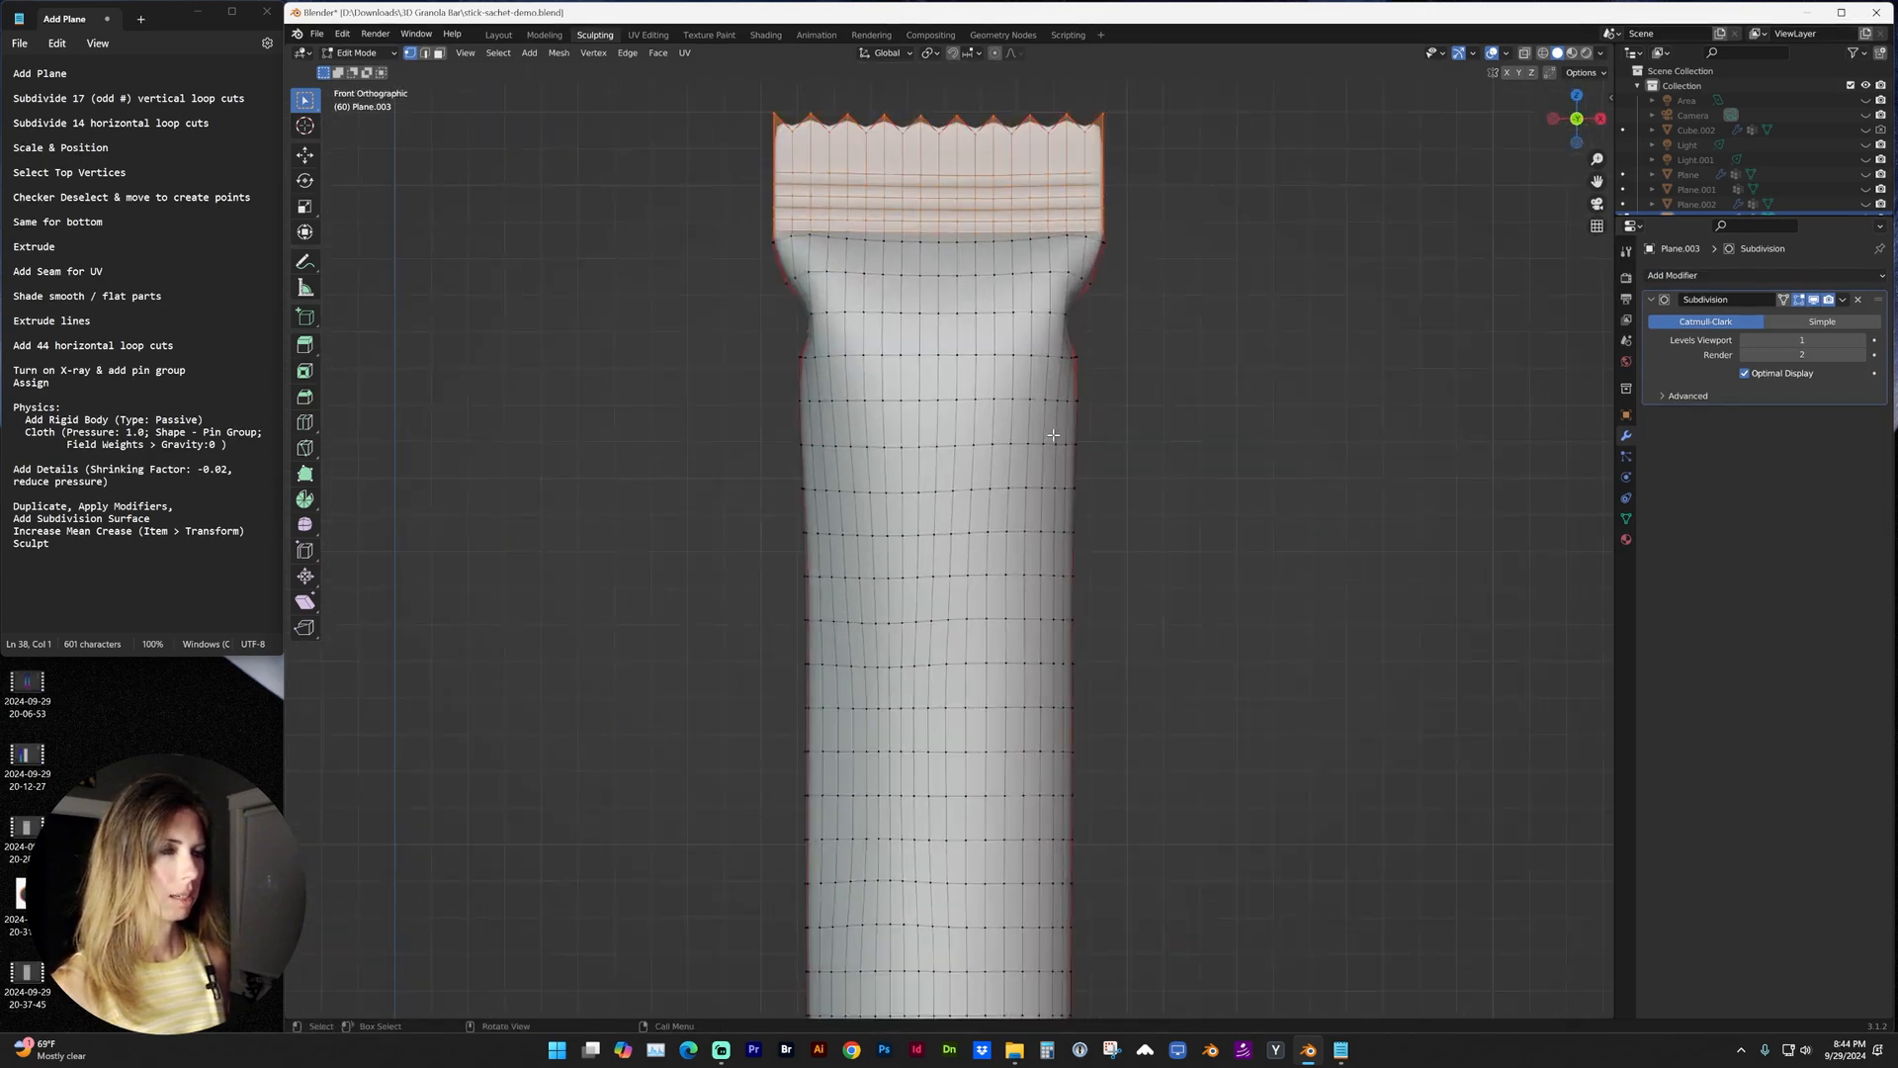
pyautogui.keyDown('shift'); pyautogui.moveTo(1053, 156); pyautogui.dragTo(983, 323, button='middle'); pyautogui.keyUp('shift')
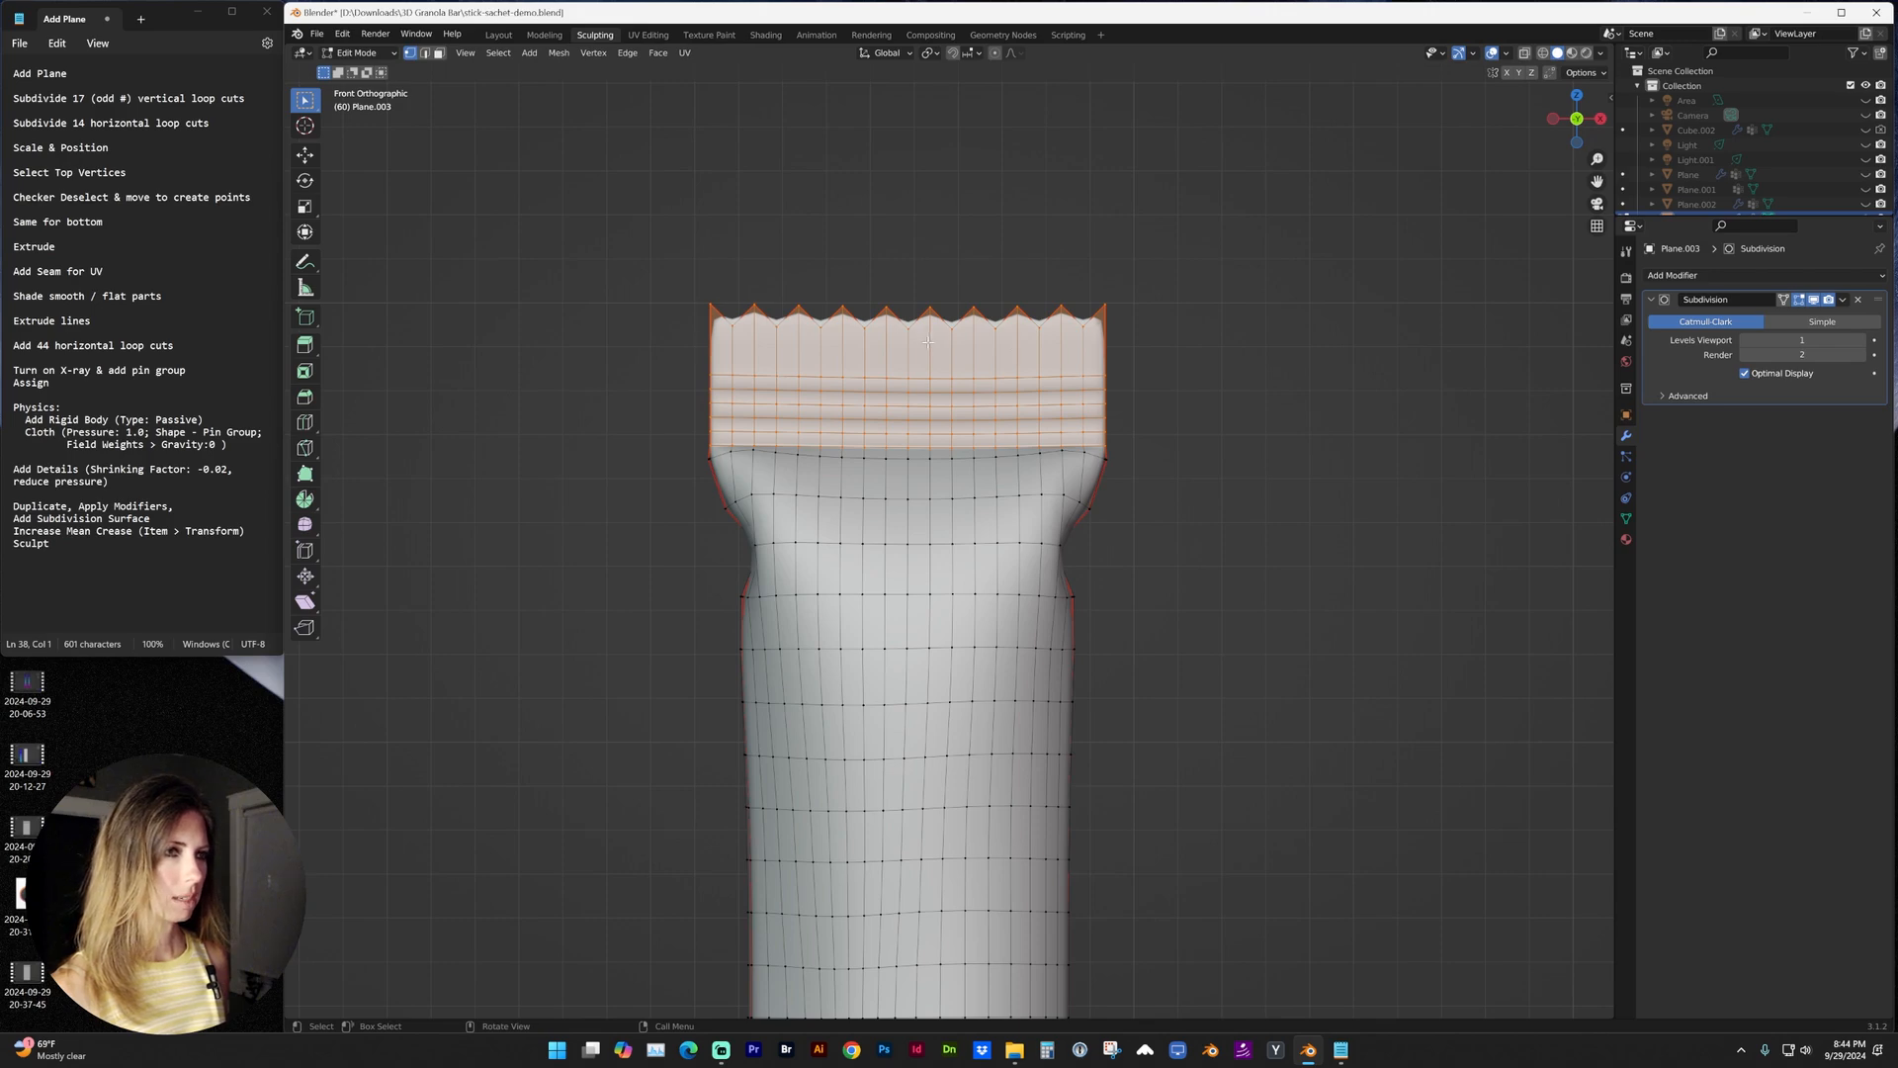
pyautogui.scroll(1, 927, 344)
pyautogui.keyDown('shift'); pyautogui.moveTo(890, 297); pyautogui.dragTo(905, 357, button='middle'); pyautogui.keyUp('shift')
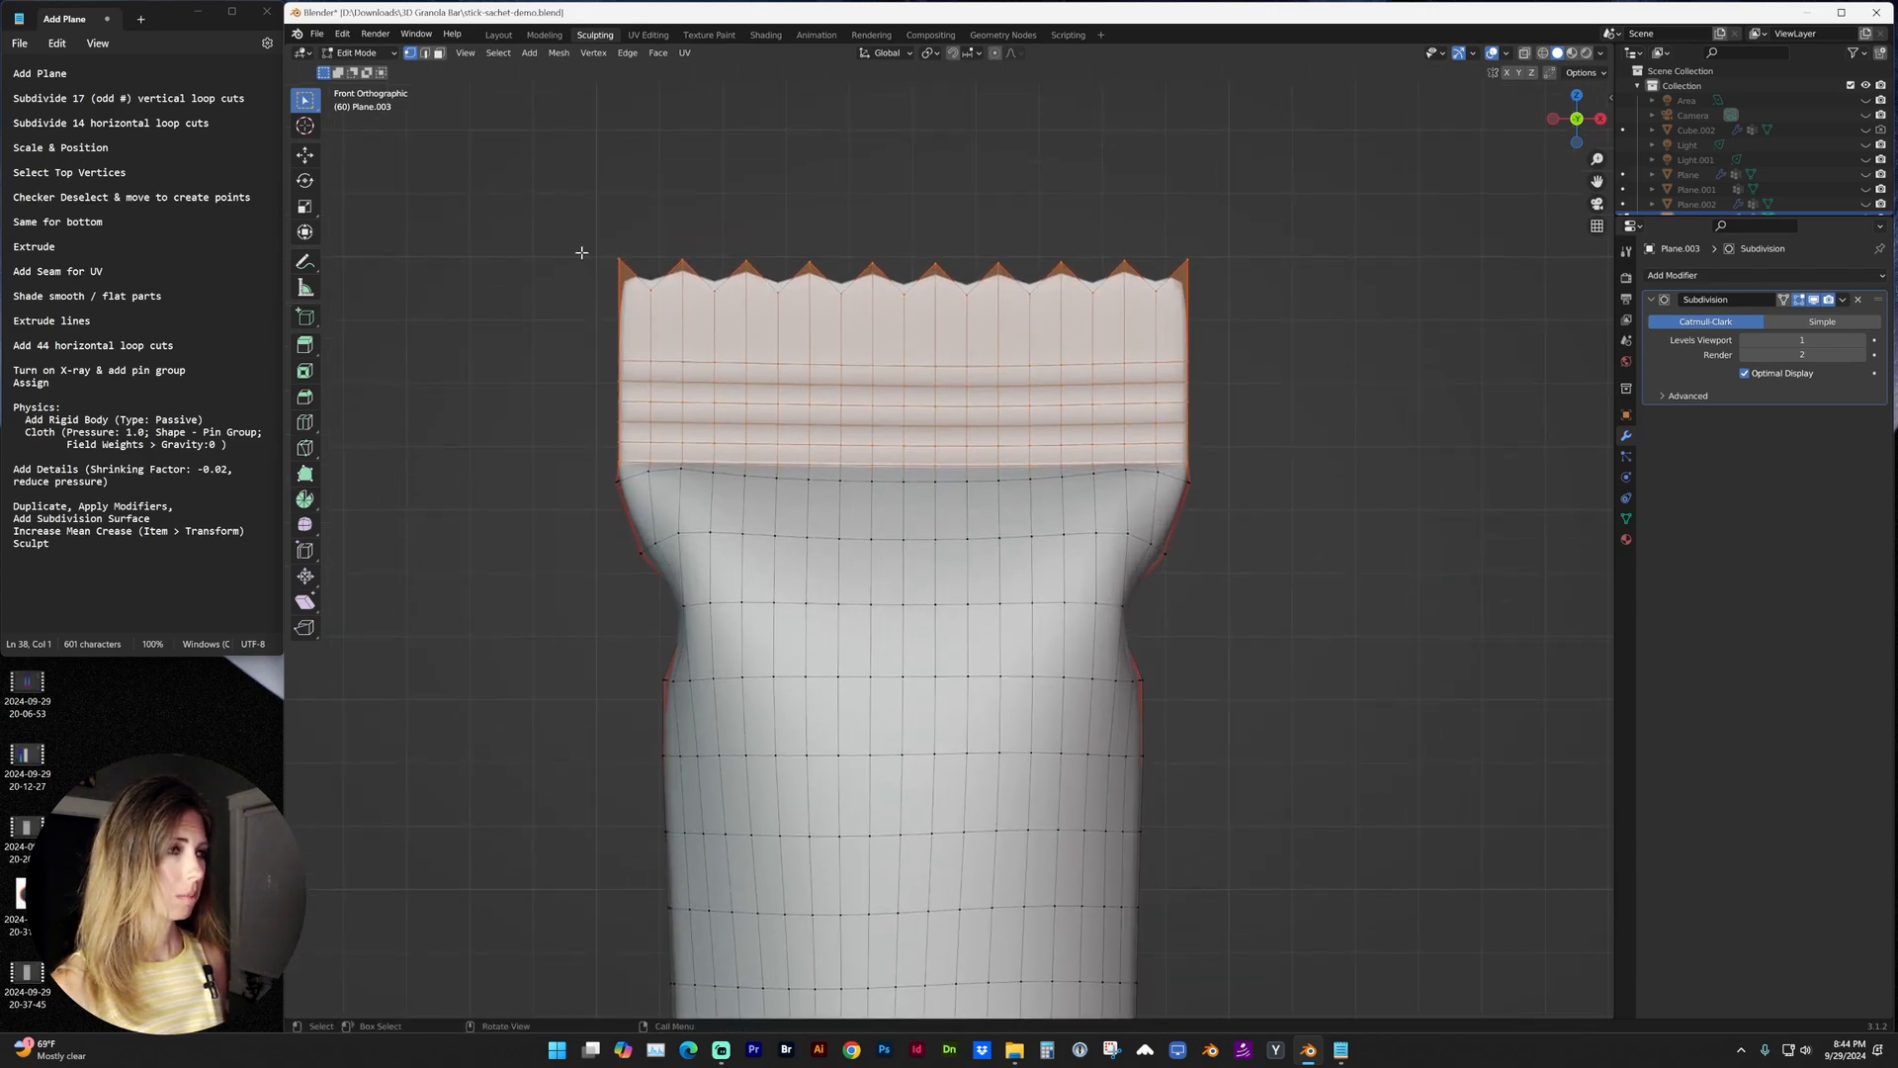
pyautogui.moveTo(580, 253); pyautogui.dragTo(588, 270, button='middle')
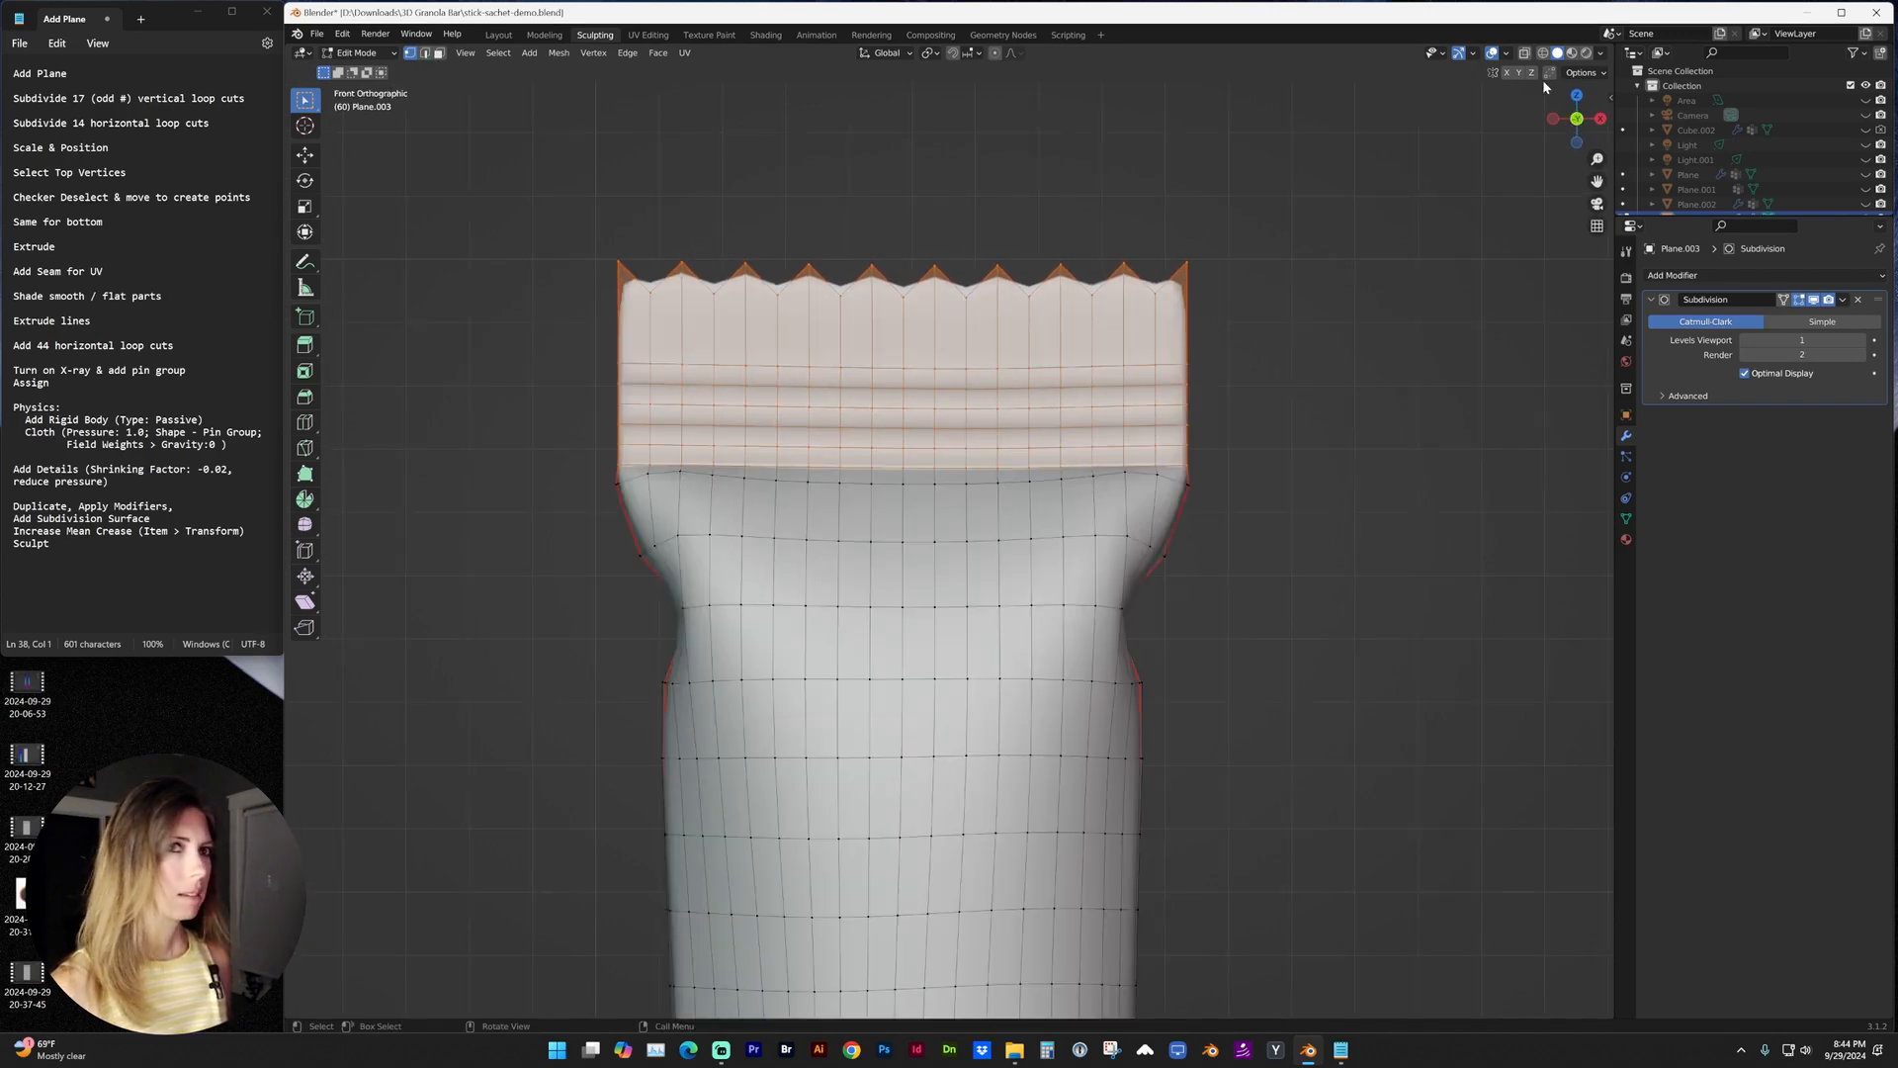
# With X-ray on, select the crimped top end vertices and set Mean Vertex Crease to 1.
pyautogui.click(1525, 54)
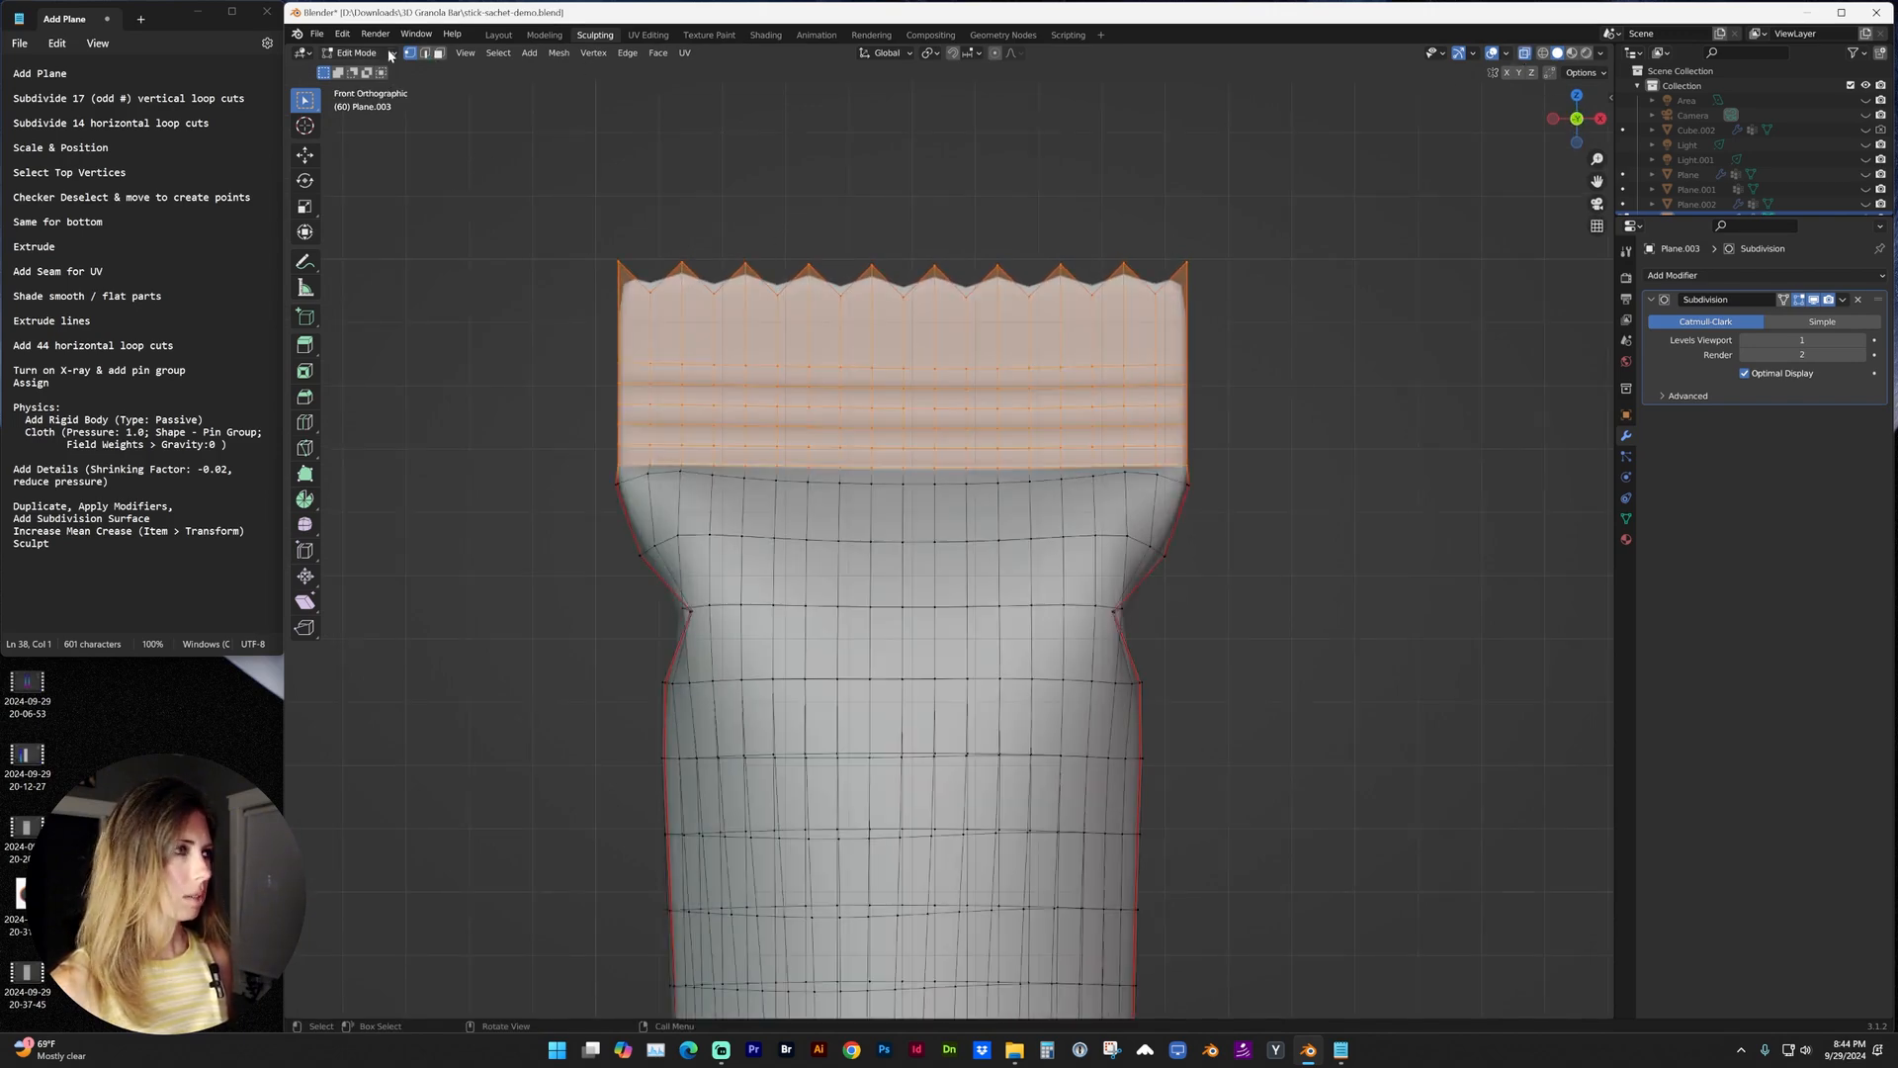
pyautogui.click(440, 180)
pyautogui.moveTo(519, 207); pyautogui.dragTo(1293, 321)
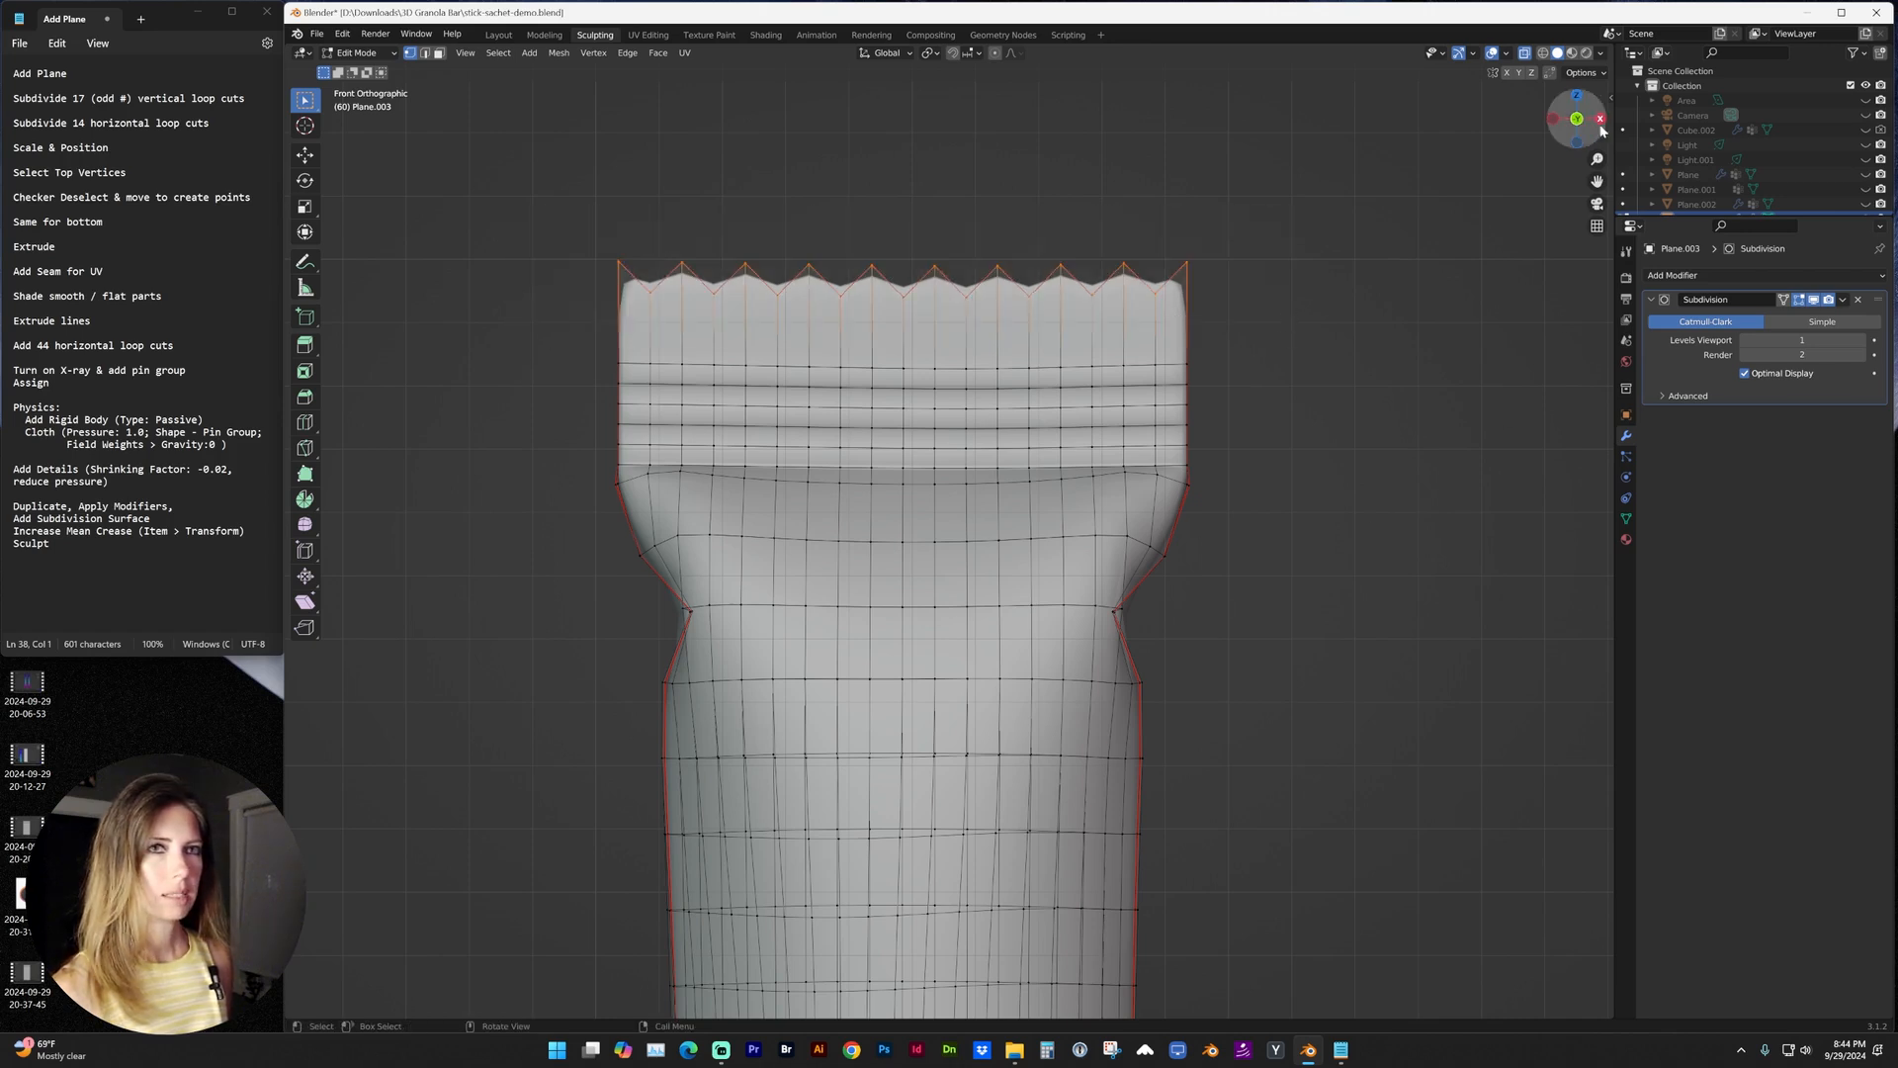
pyautogui.press('n')
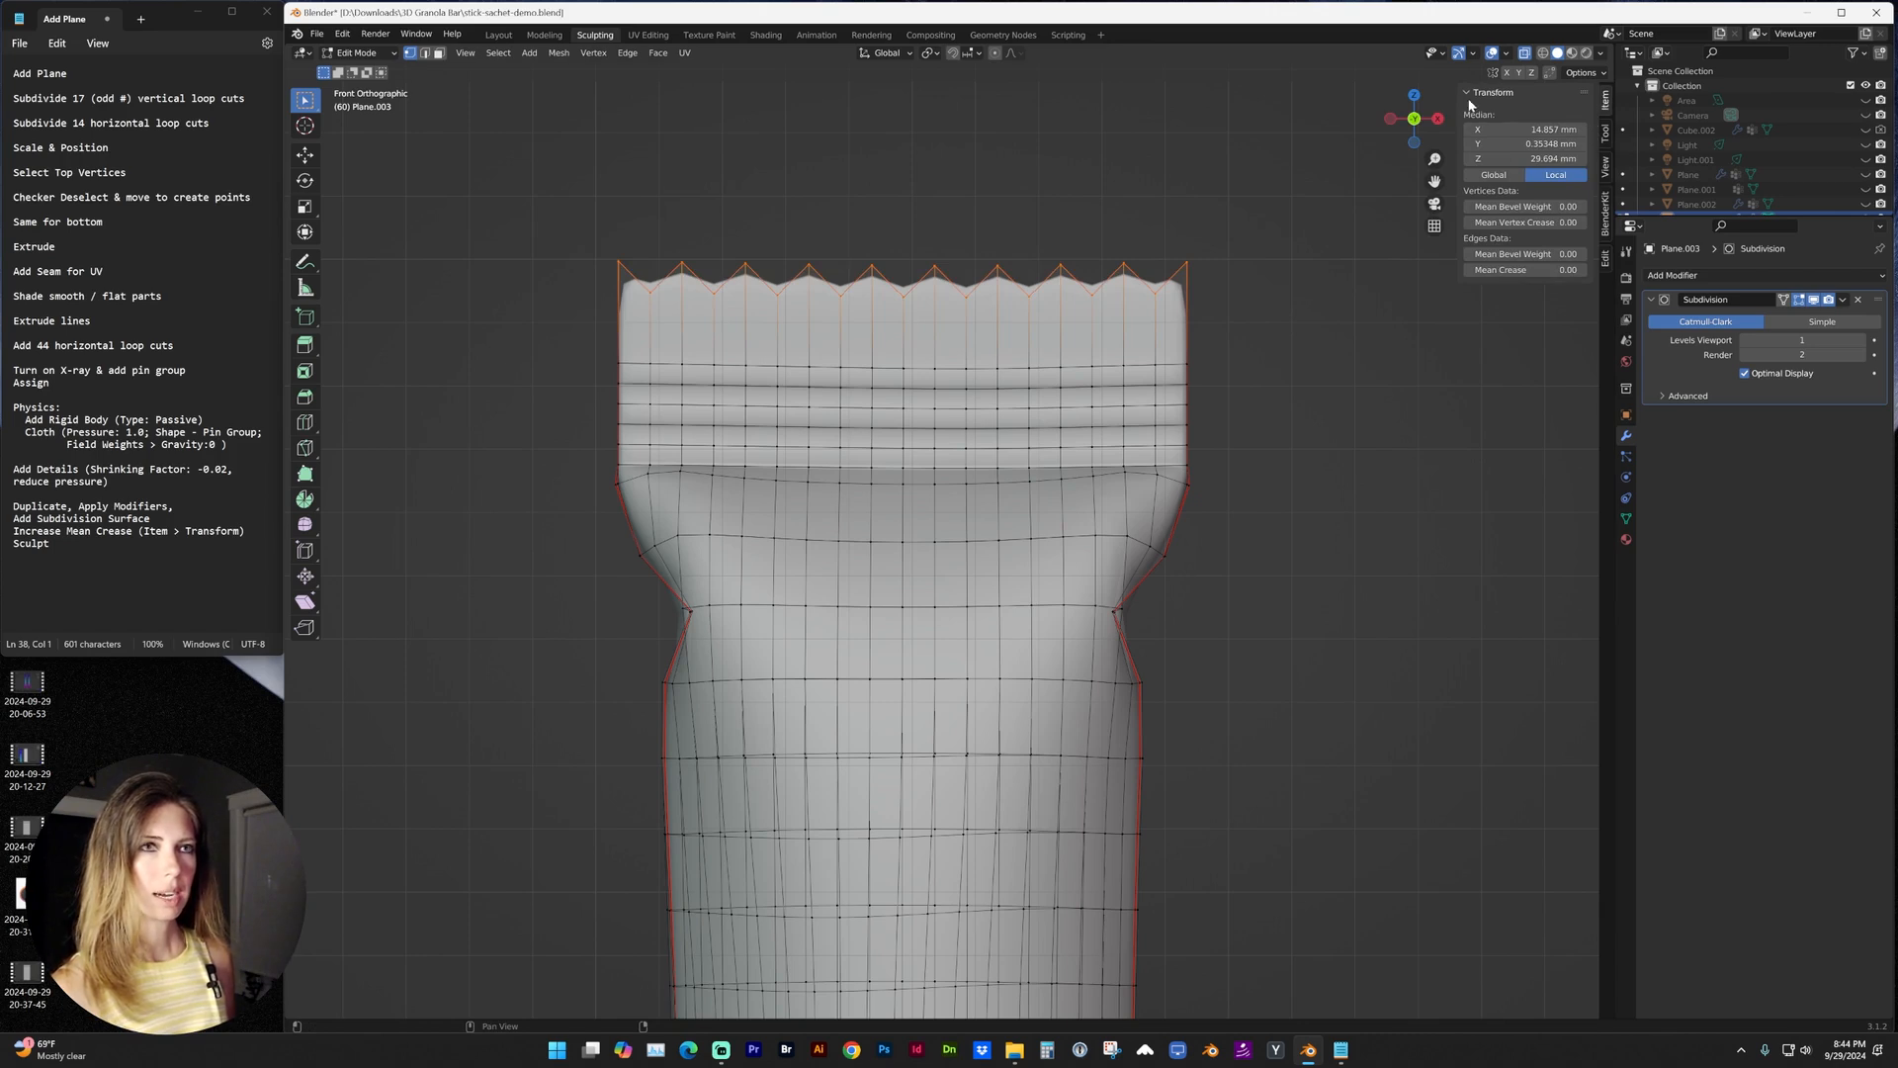
pyautogui.moveTo(1565, 222)
pyautogui.mouseDown()
pyautogui.moveTo(1594, 223)
pyautogui.moveTo(1576, 271)
pyautogui.mouseUp()
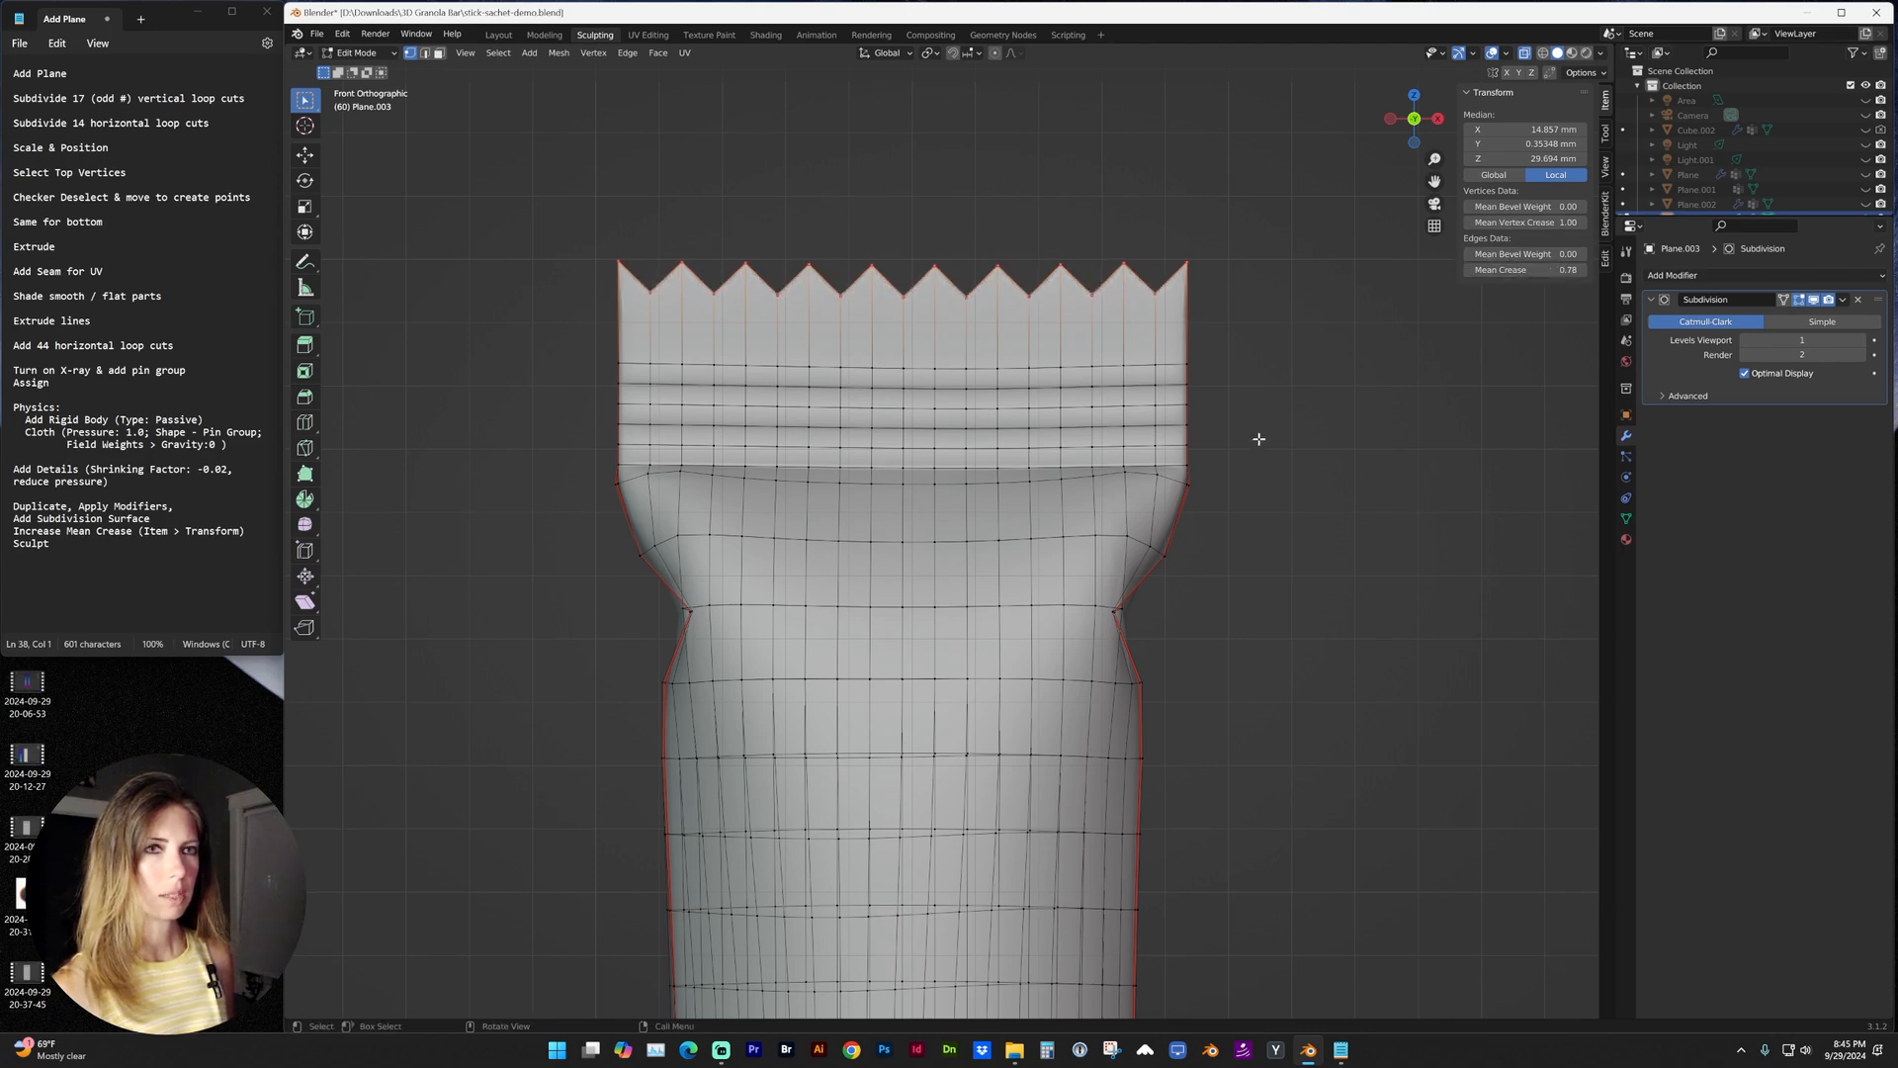
pyautogui.scroll(-2, 1250, 440)
pyautogui.scroll(-2, 1177, 679)
pyautogui.scroll(2, 1133, 300)
pyautogui.keyDown('ctrl'); pyautogui.scroll(-2, 1134, 299); pyautogui.keyUp('ctrl')
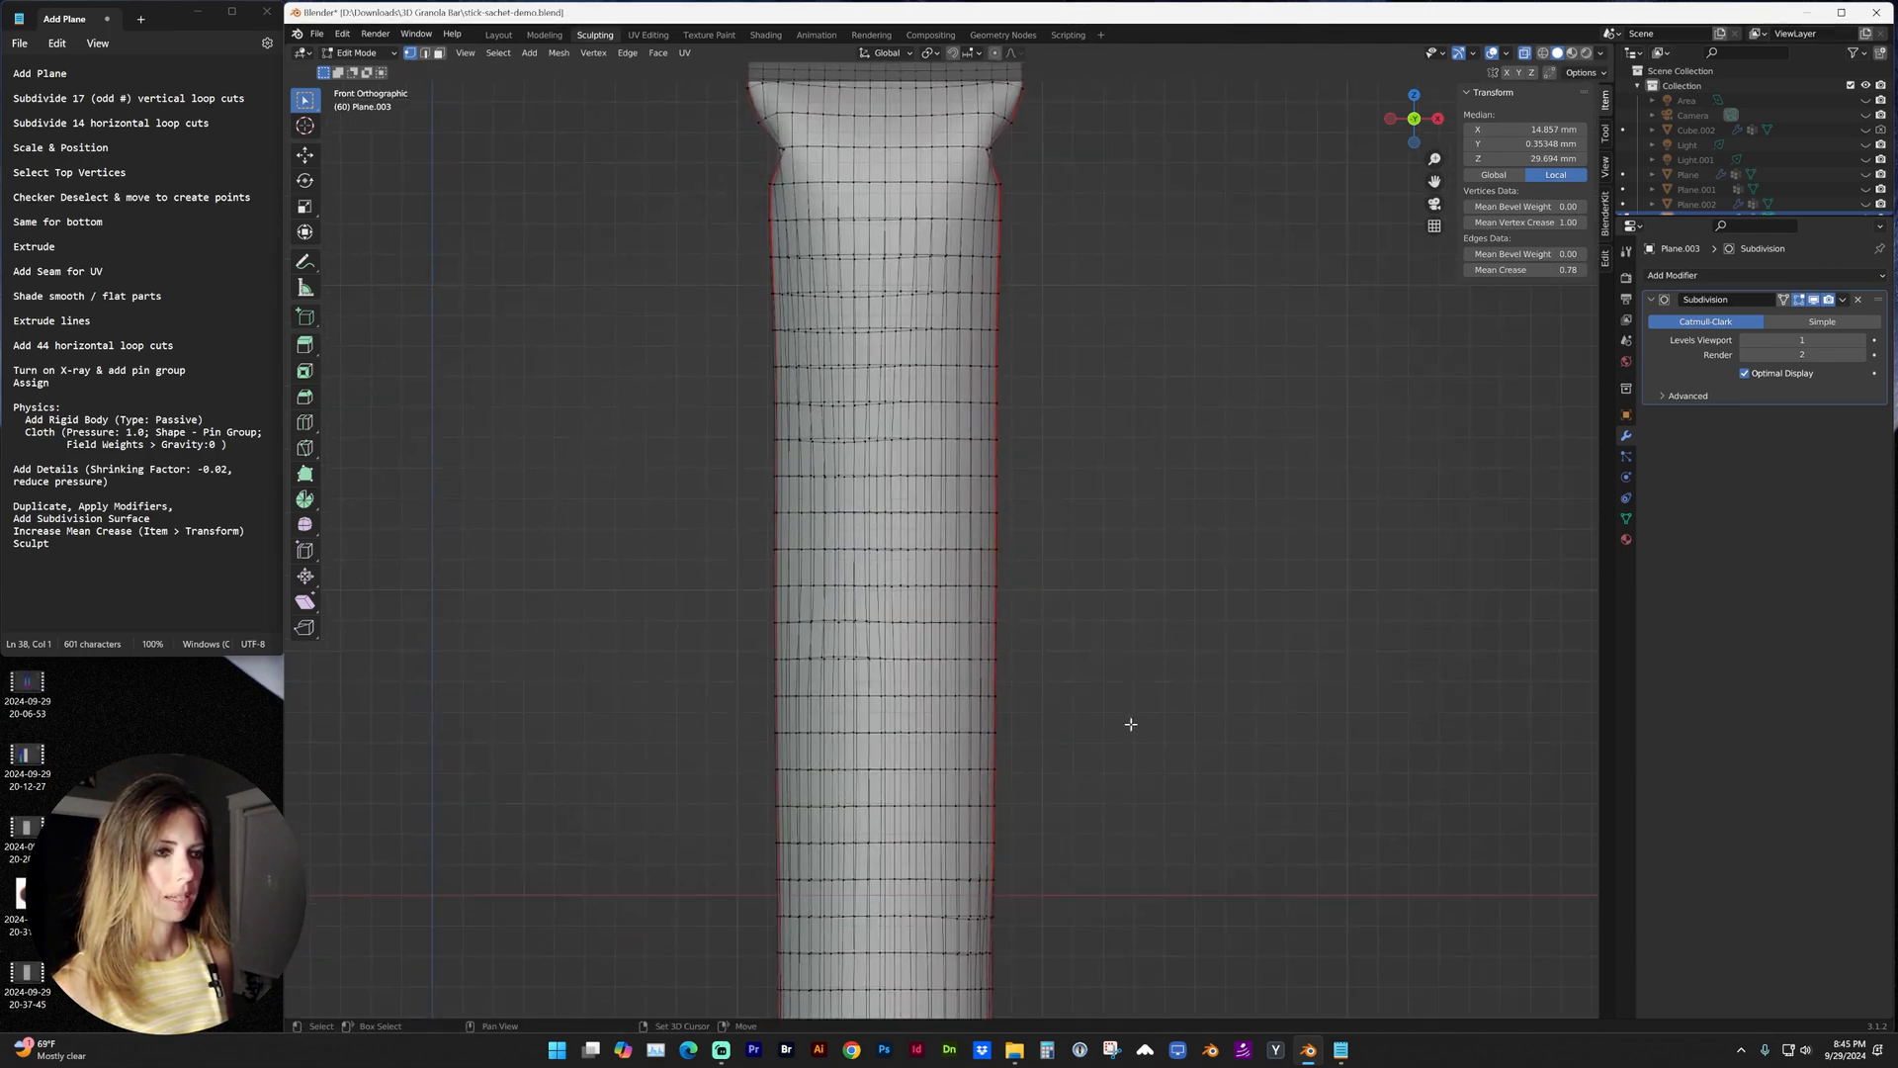
pyautogui.keyDown('ctrl'); pyautogui.scroll(-3, 1098, 711); pyautogui.keyUp('ctrl')
pyautogui.keyDown('ctrl'); pyautogui.scroll(-2, 1077, 317); pyautogui.keyUp('ctrl')
pyautogui.keyDown('ctrl'); pyautogui.scroll(-2, 1076, 317); pyautogui.keyUp('ctrl')
pyautogui.keyDown('ctrl'); pyautogui.scroll(-2, 1076, 319); pyautogui.keyUp('ctrl')
pyautogui.scroll(3, 890, 520)
pyautogui.scroll(2, 743, 594)
# Select the crimped bottom end and give its zigzag edges full crease via Shift+E.
pyautogui.moveTo(641, 603); pyautogui.dragTo(1247, 659)
pyautogui.hotkey('shift', 'e')
pyautogui.scroll(-4, 1176, 468)
pyautogui.scroll(-3, 1177, 470)
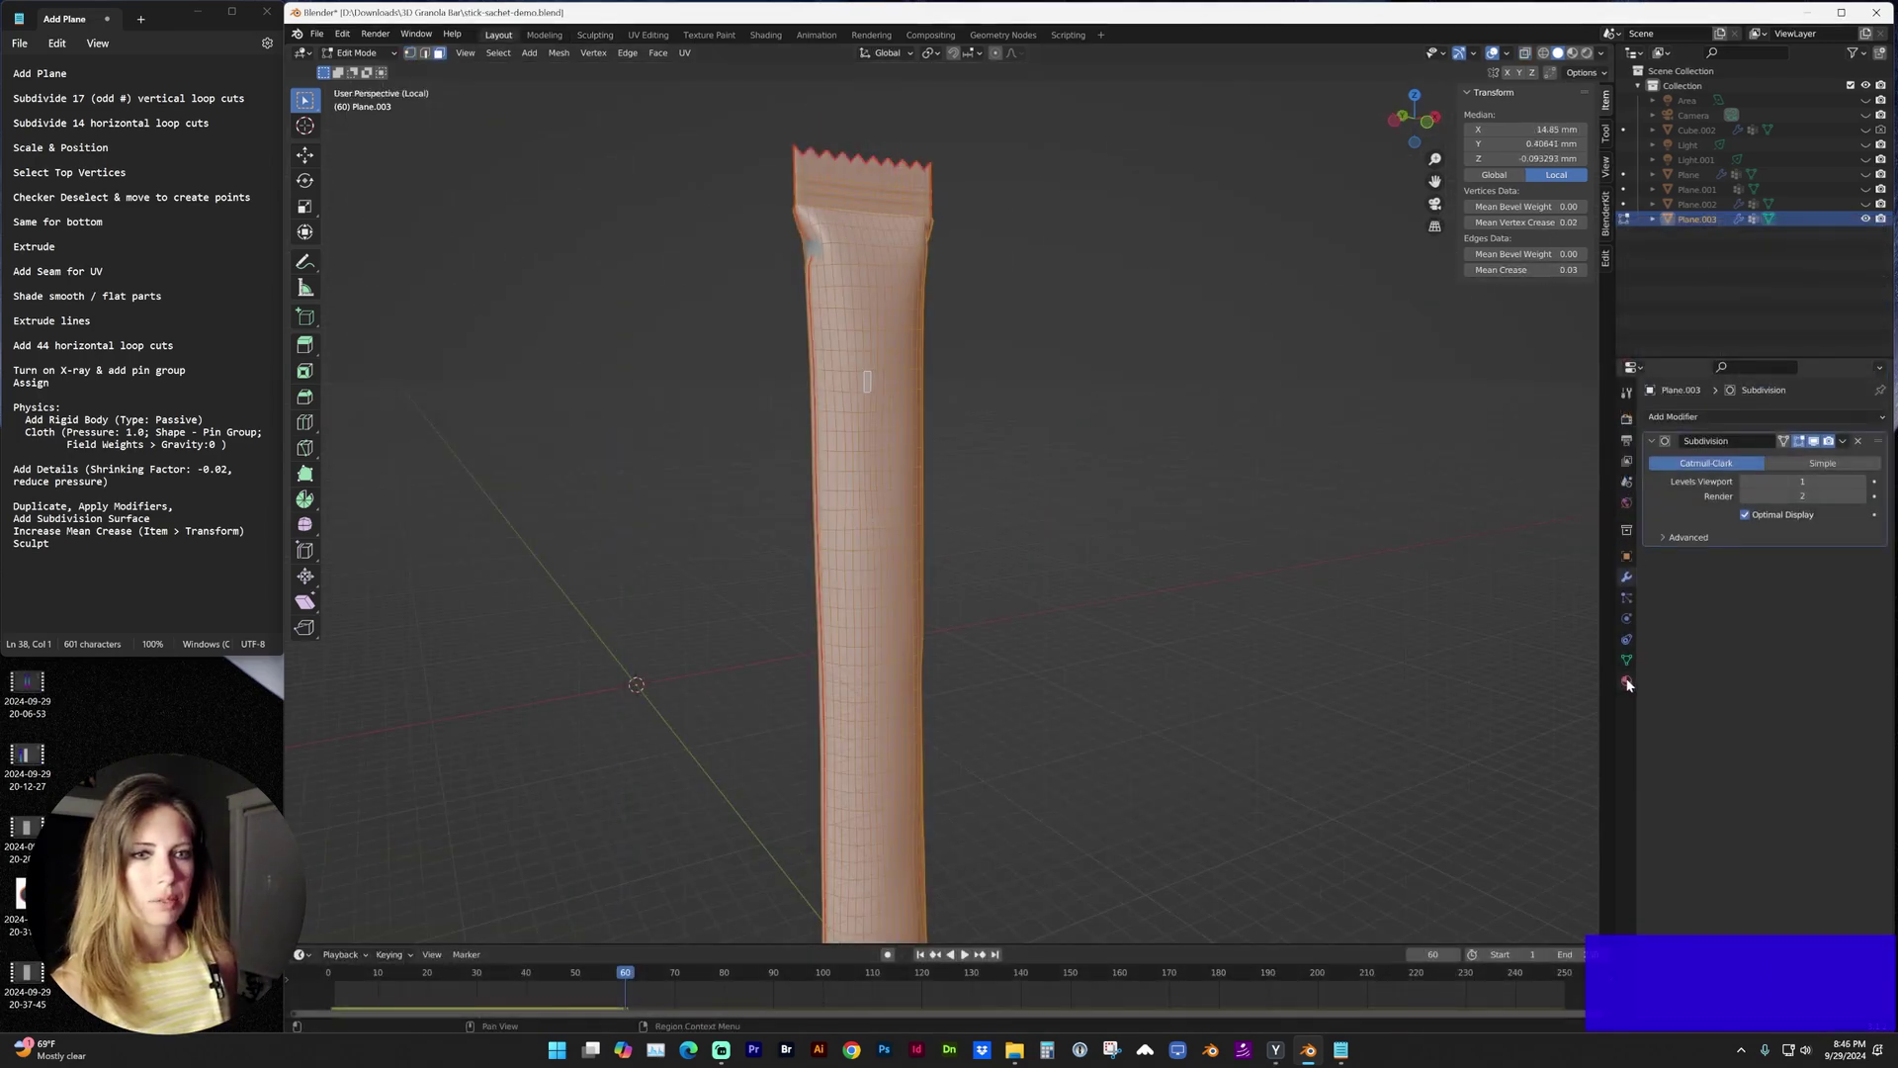
# Assign the existing 'Material' with stick-sachet.png as its base colour image.
pyautogui.click(1628, 477)
pyautogui.click(1659, 479)
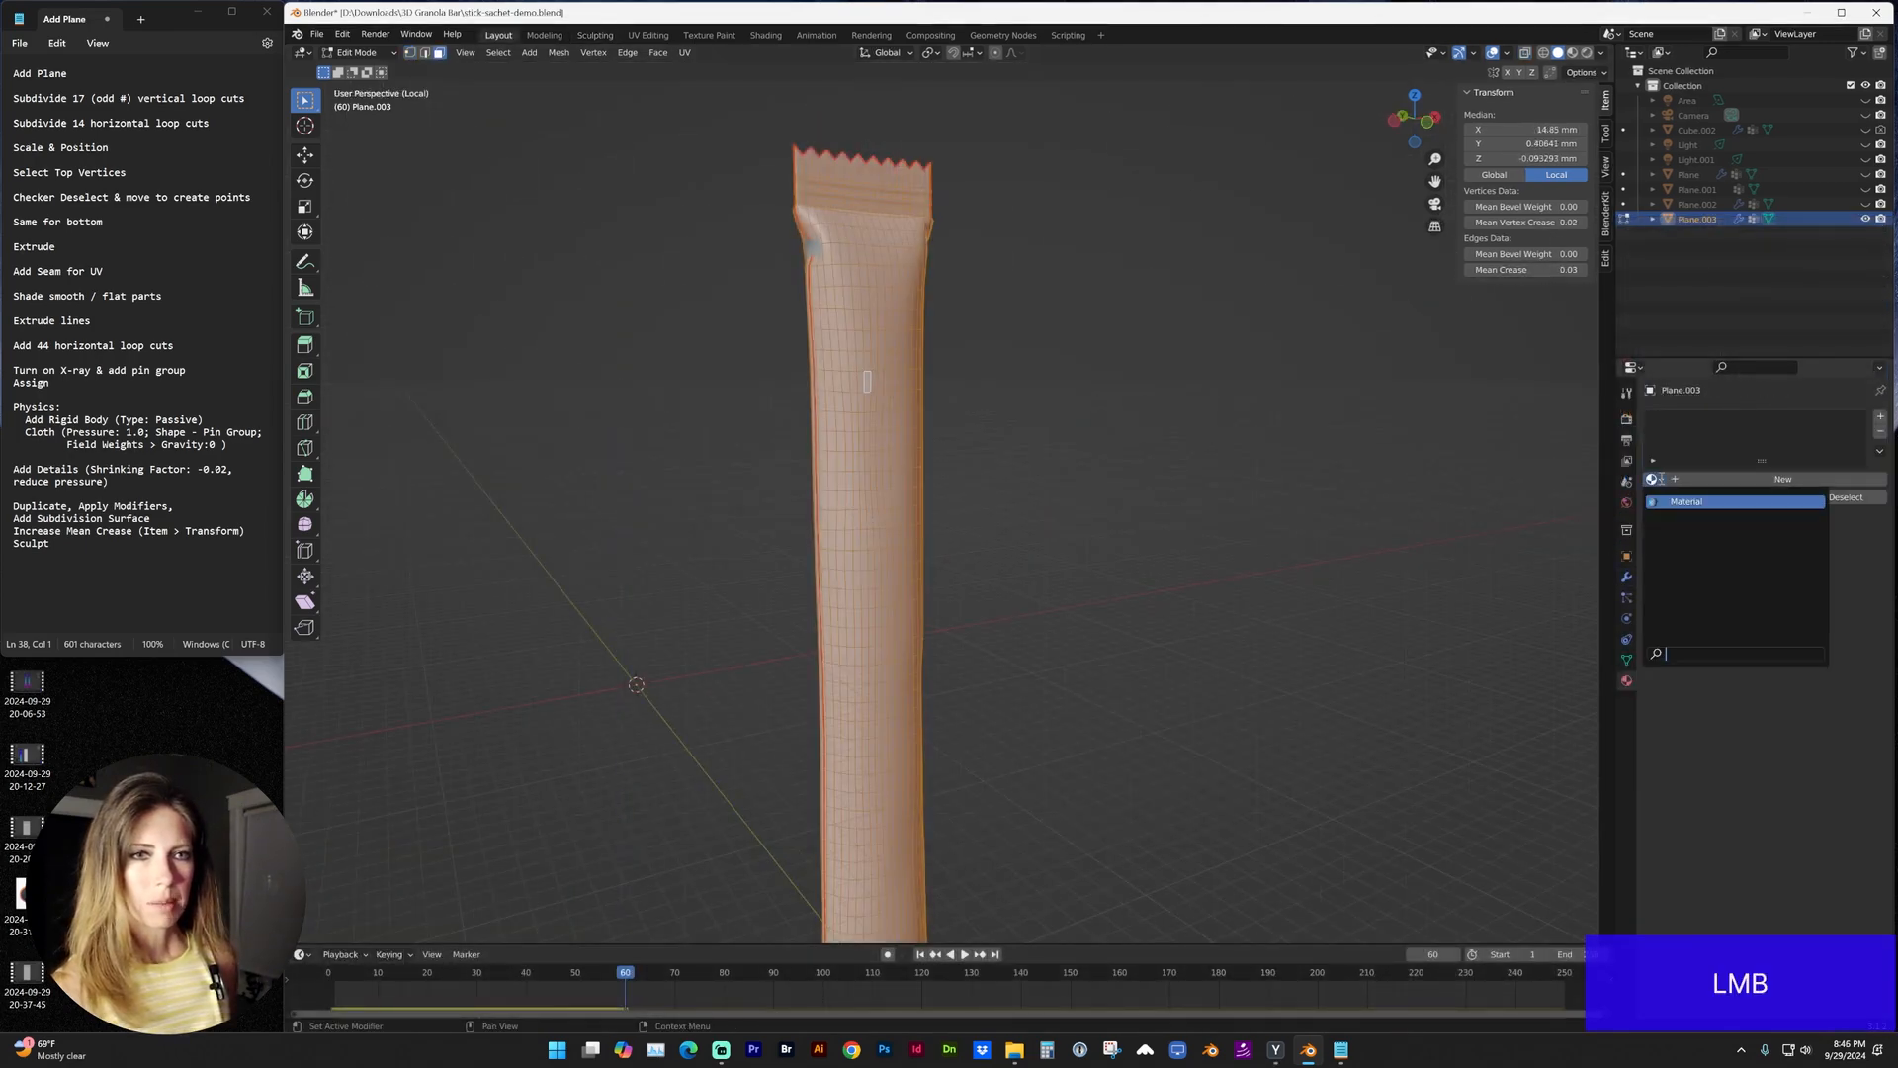
pyautogui.click(1720, 564)
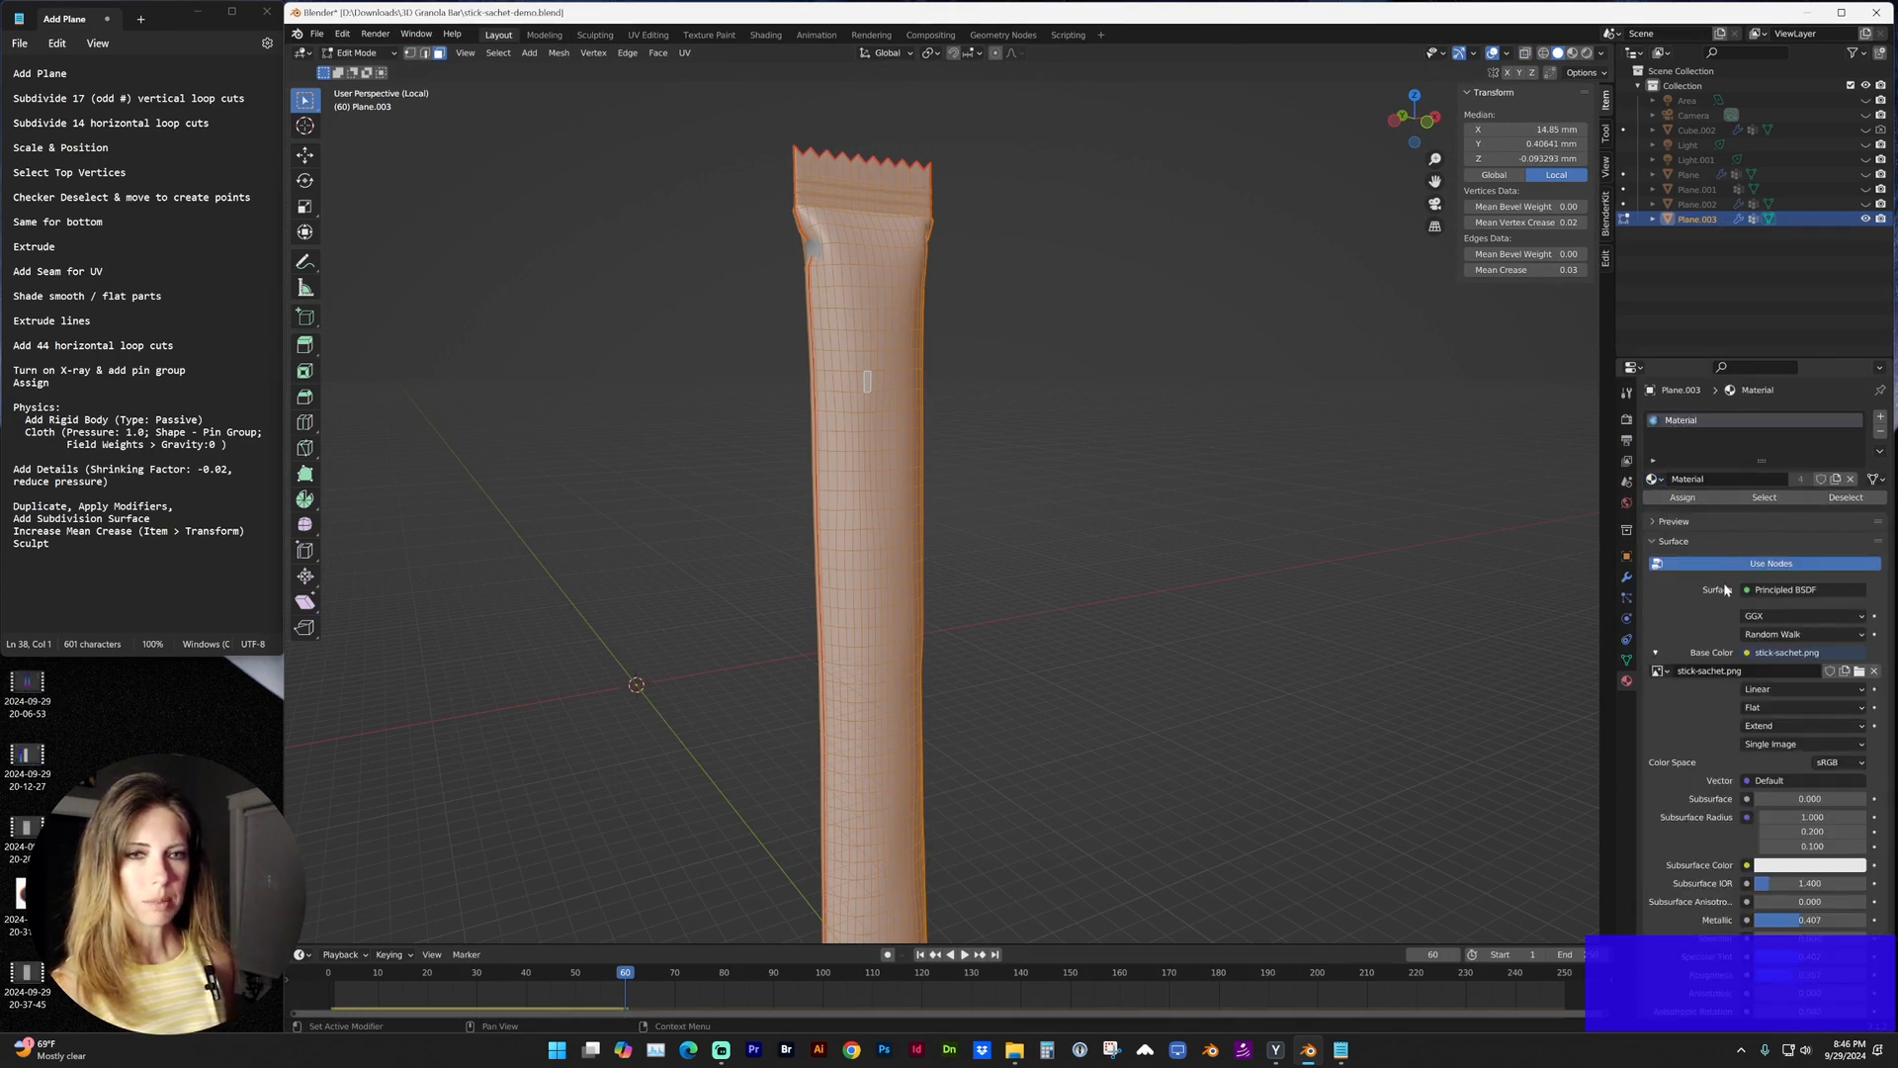
pyautogui.click(1660, 670)
pyautogui.click(1667, 707)
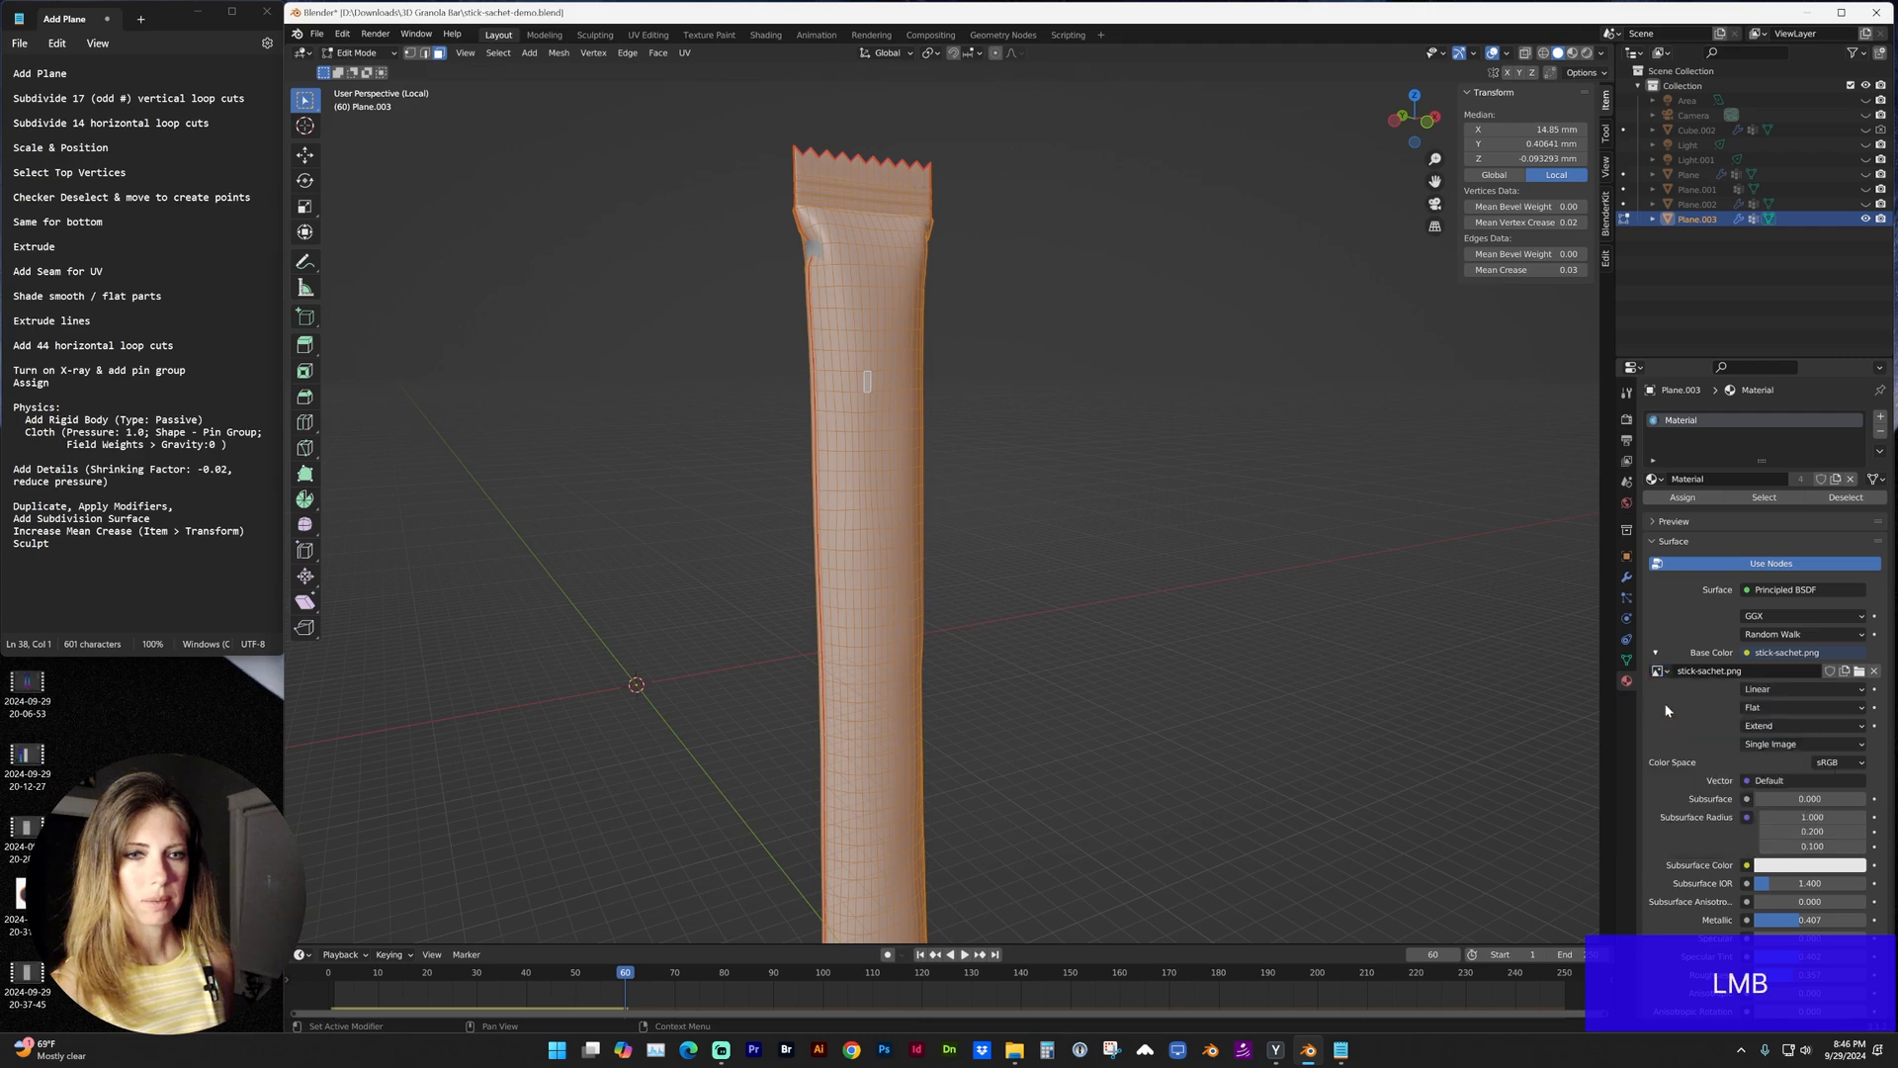
# Select the whole linked sachet mesh and unwrap its UVs.
pyautogui.click(930, 373)
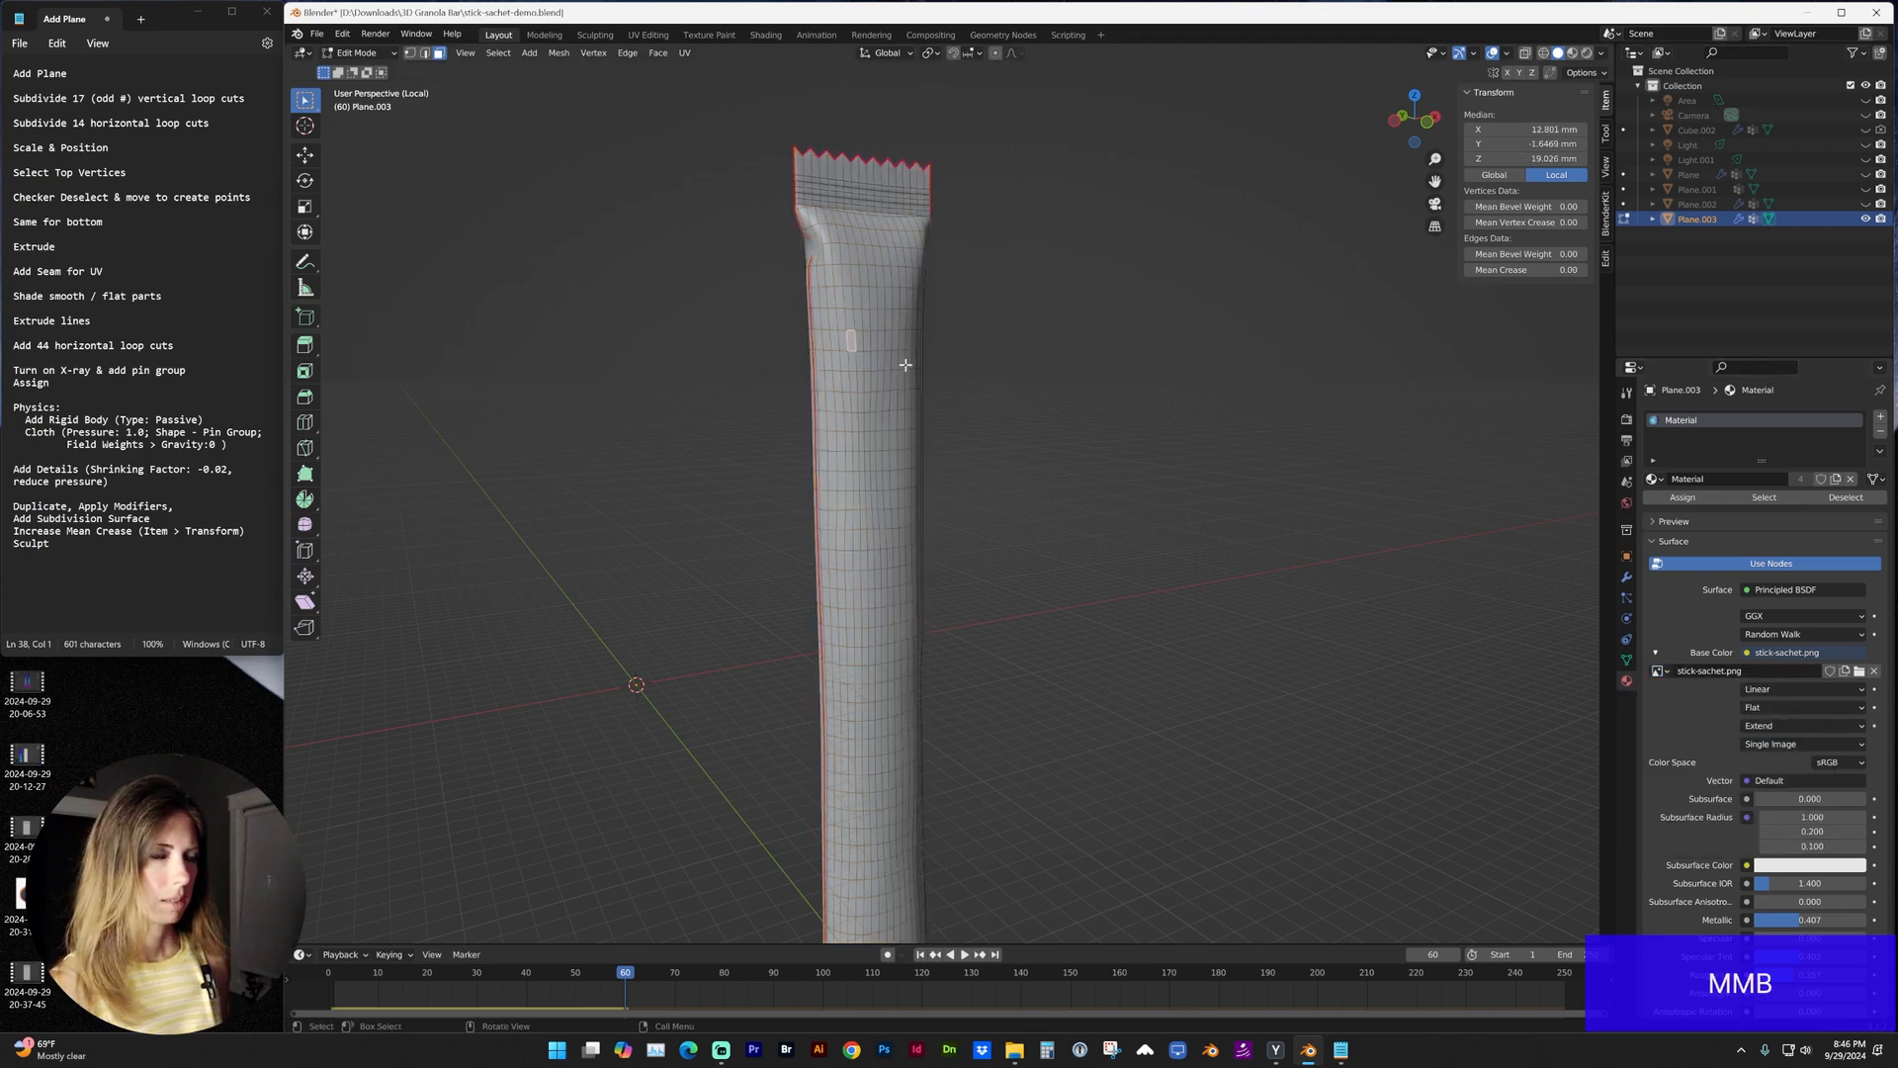
pyautogui.moveTo(929, 373); pyautogui.dragTo(927, 375, button='middle')
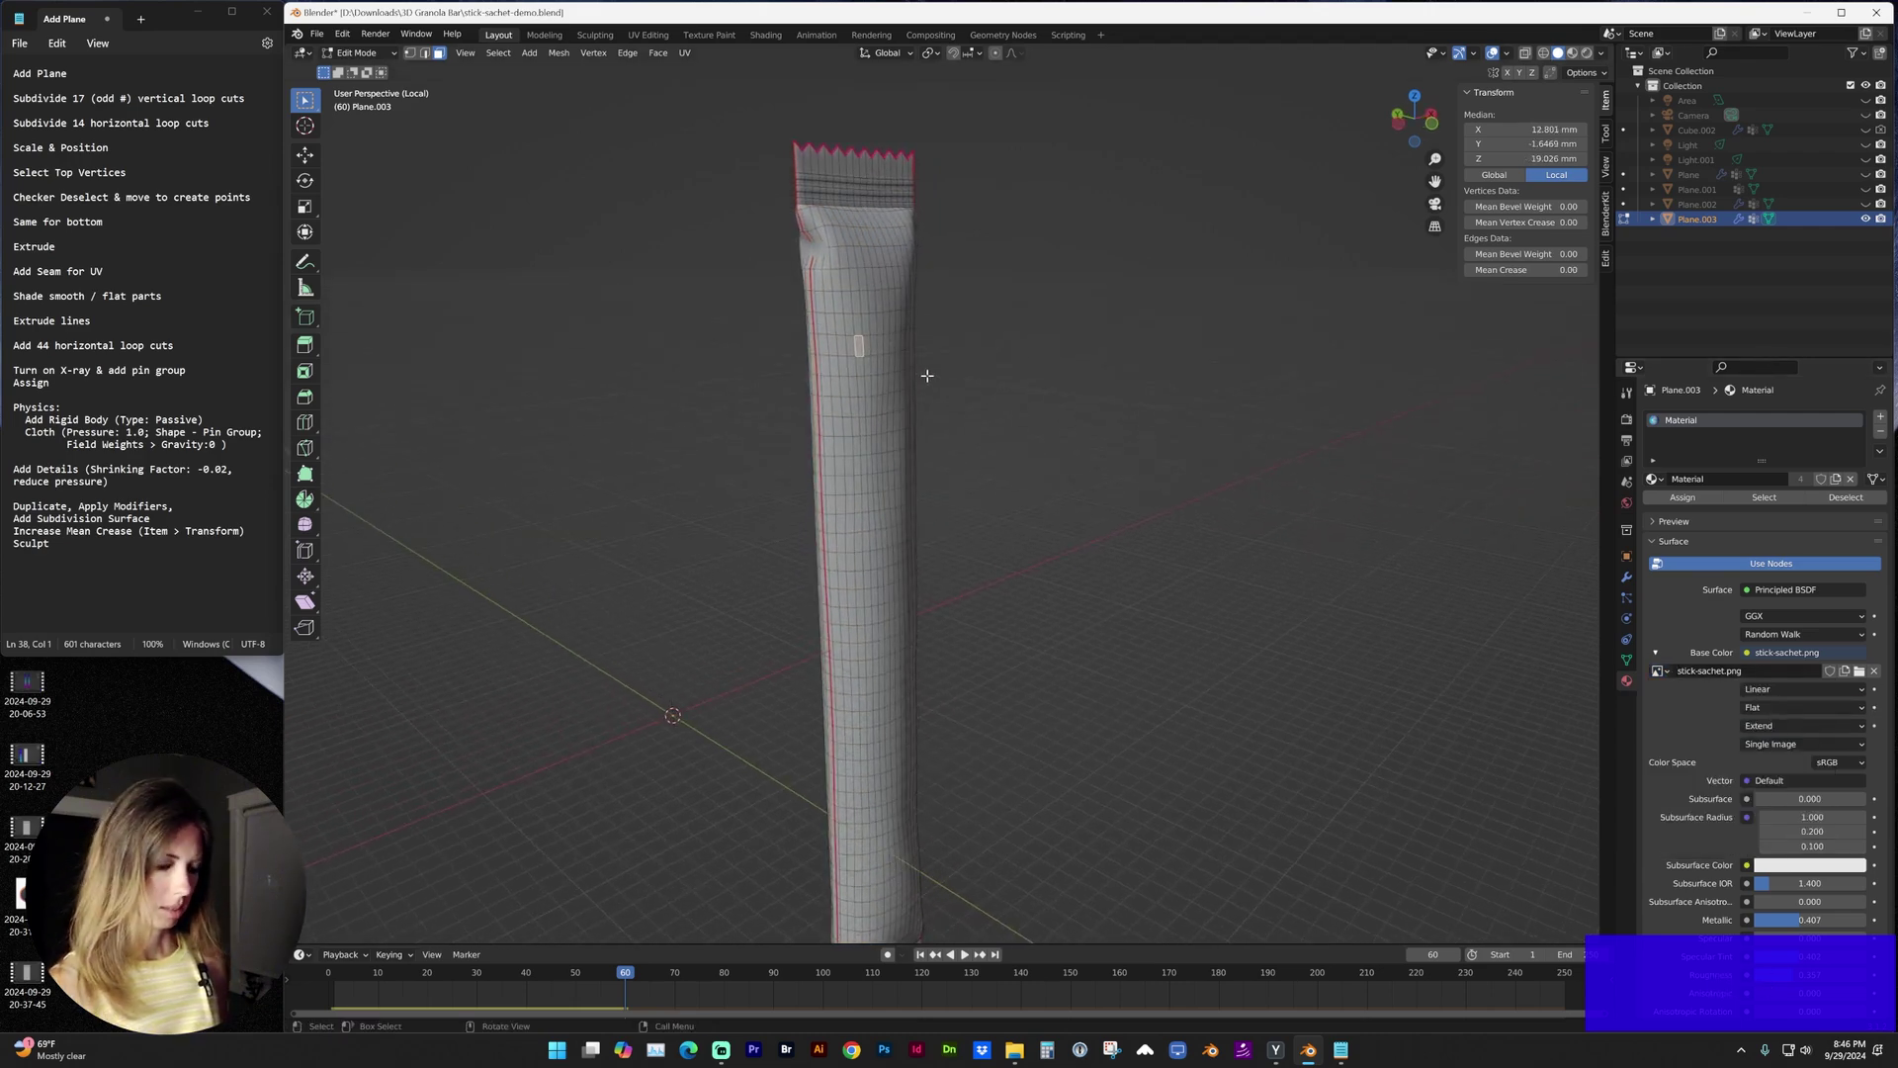
pyautogui.click(858, 326)
pyautogui.press('l')
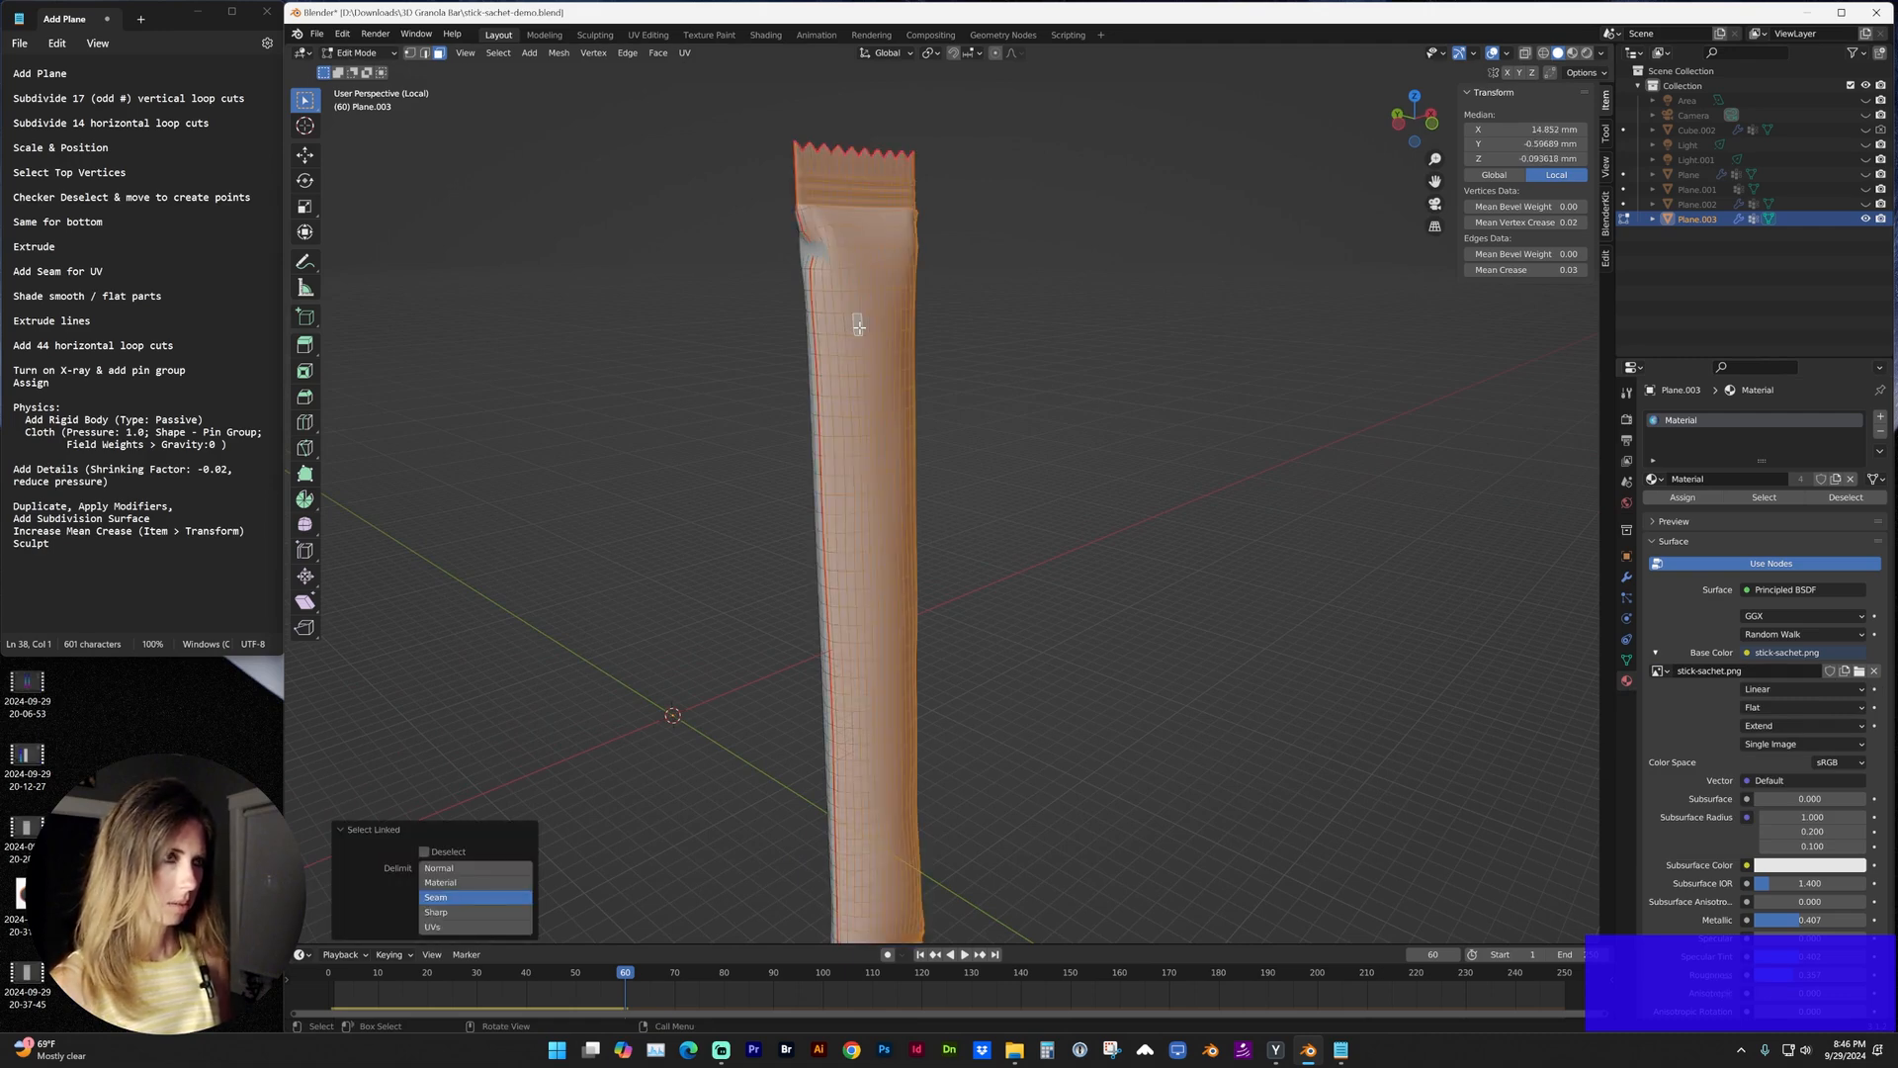
pyautogui.press('u')
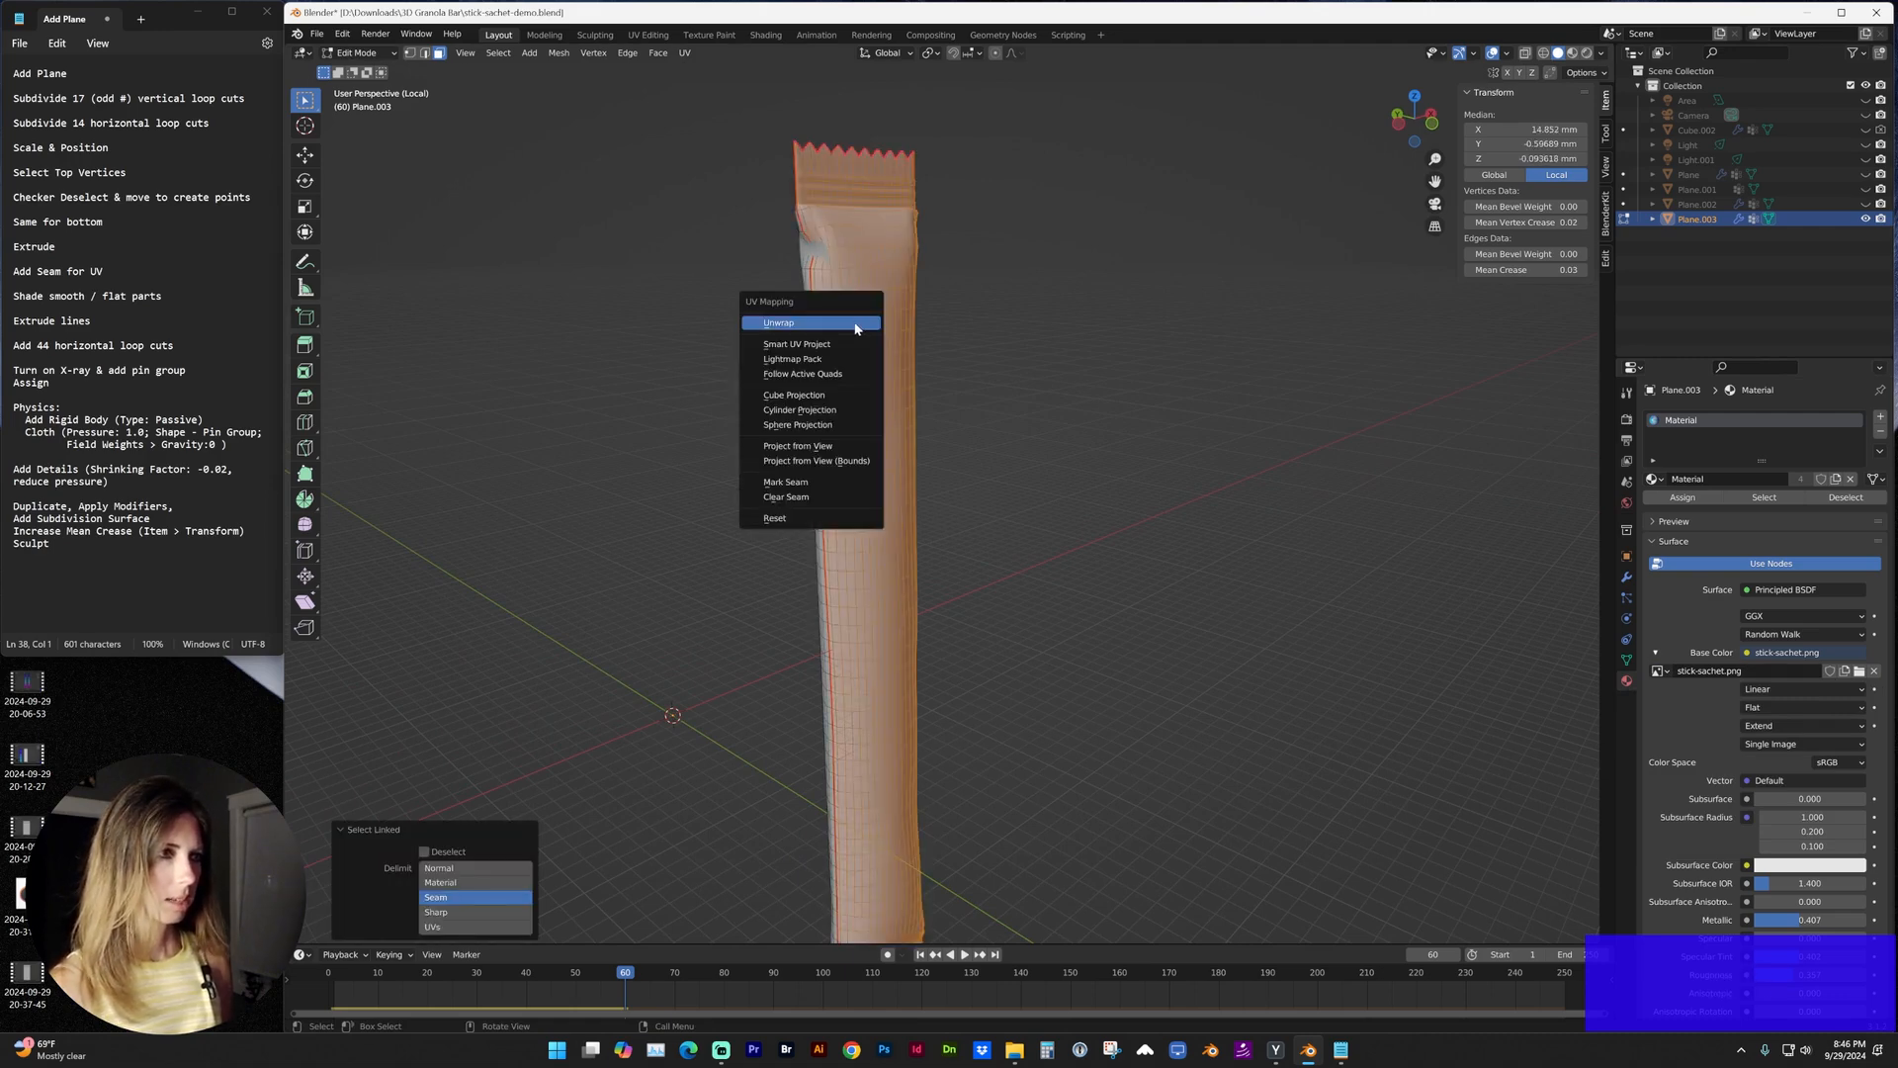
pyautogui.click(856, 328)
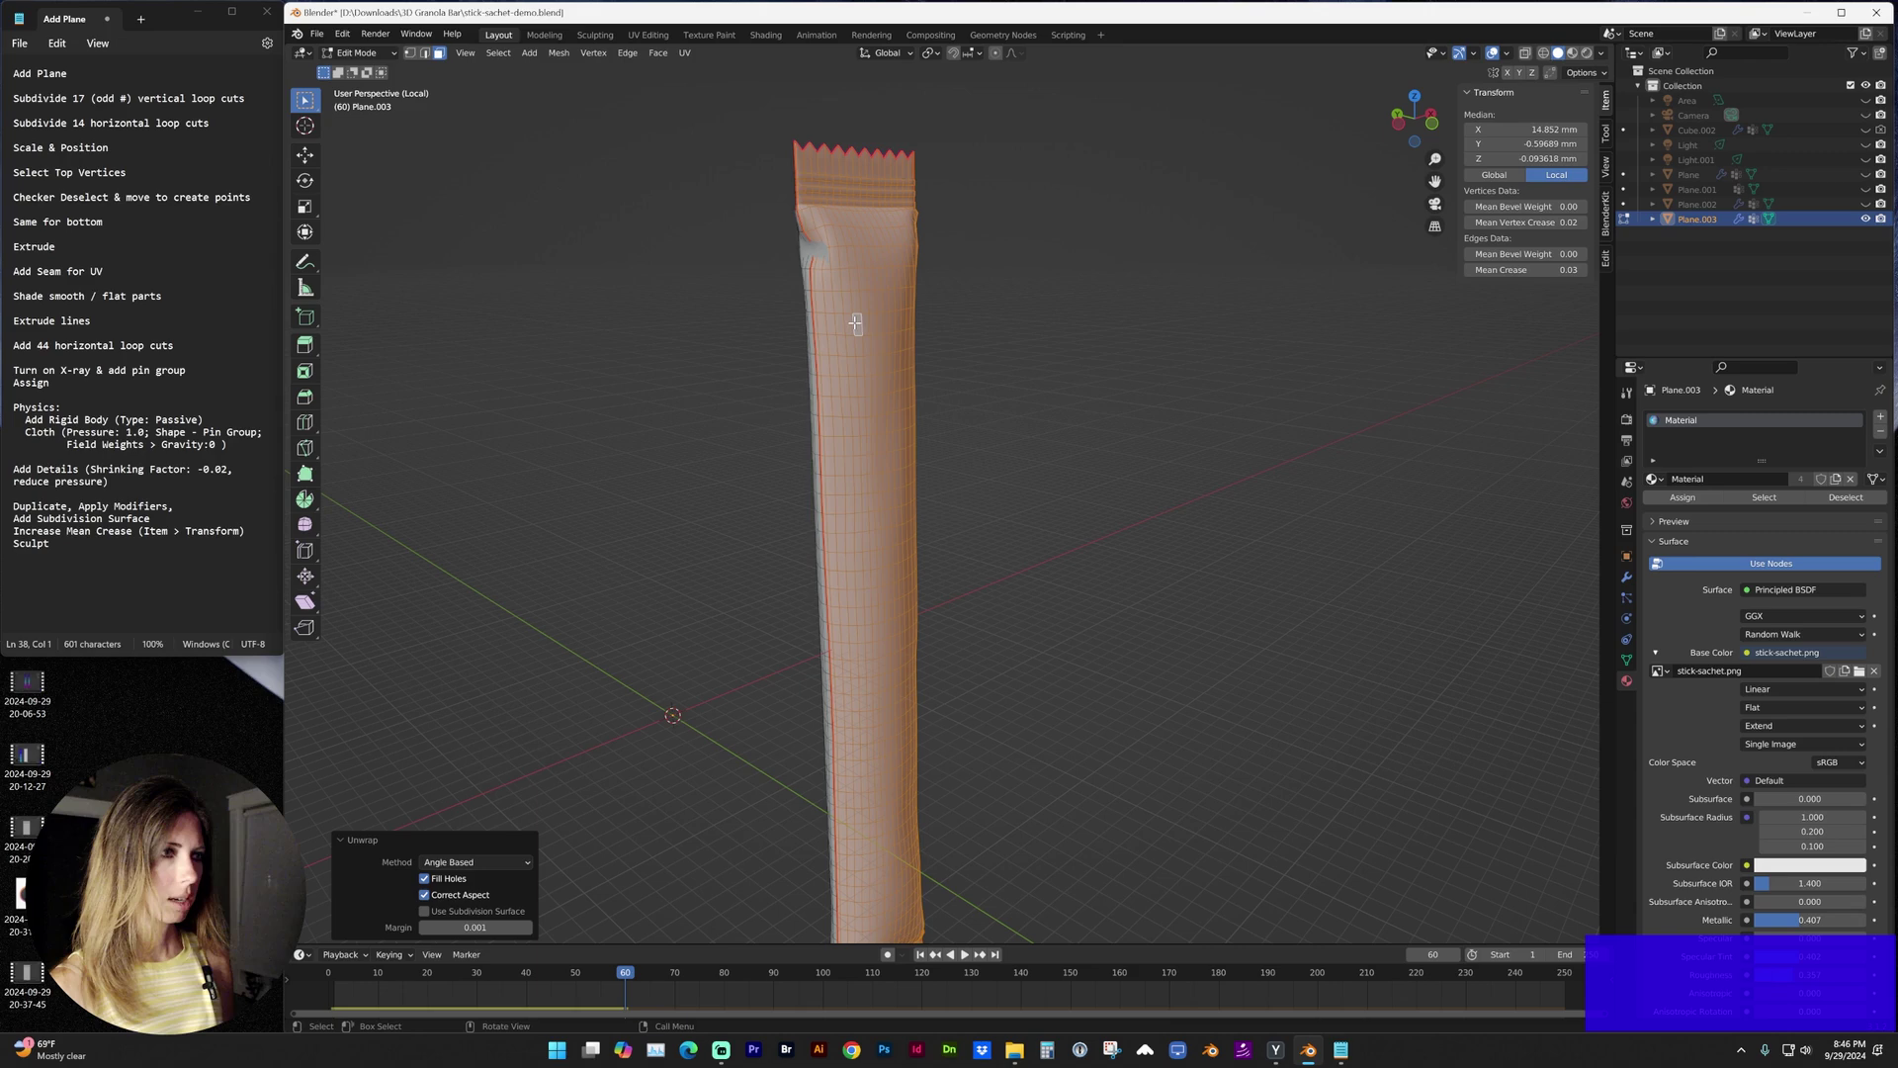
# In the UV Editing workspace, move the UV layout over the label image and confirm.
pyautogui.click(648, 33)
pyautogui.scroll(-2, 745, 408)
pyautogui.scroll(-1, 747, 408)
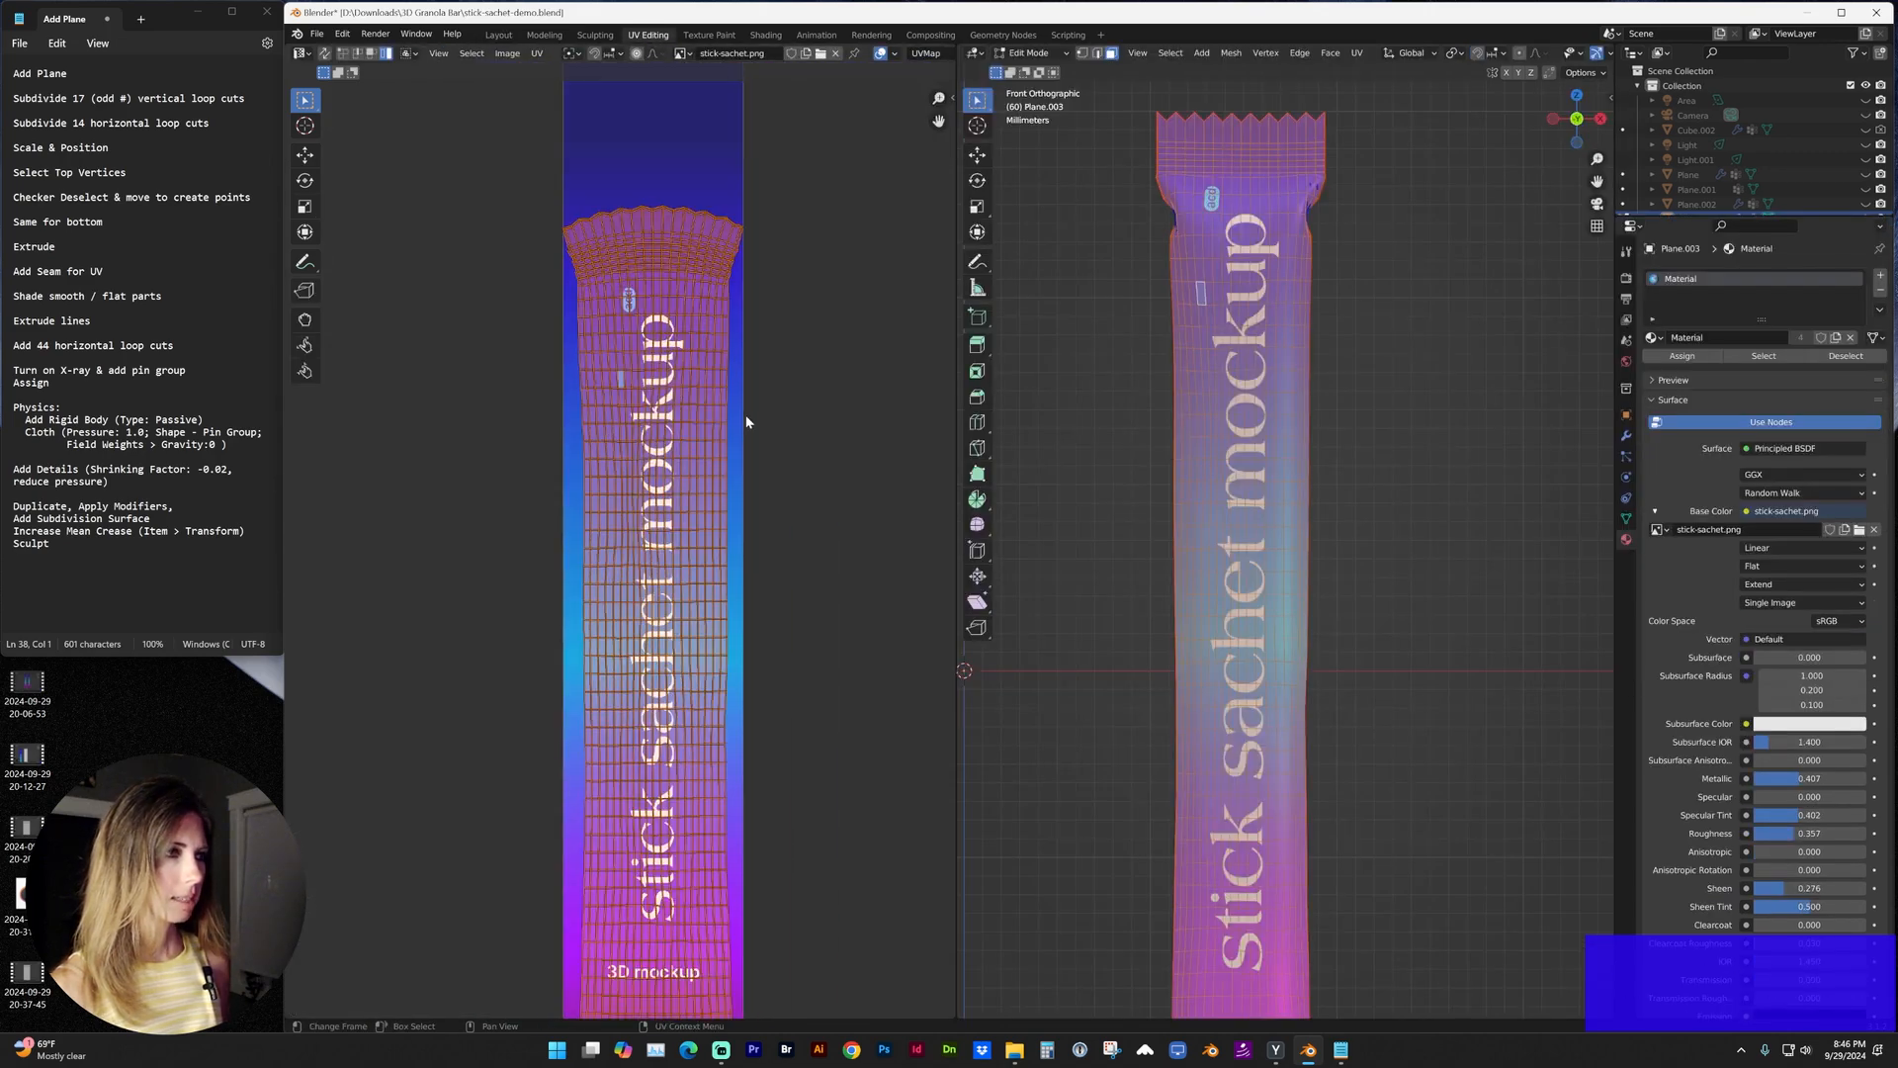
pyautogui.scroll(-1, 743, 418)
pyautogui.keyDown('shift'); pyautogui.moveTo(740, 429); pyautogui.dragTo(743, 360, button='middle'); pyautogui.keyUp('shift')
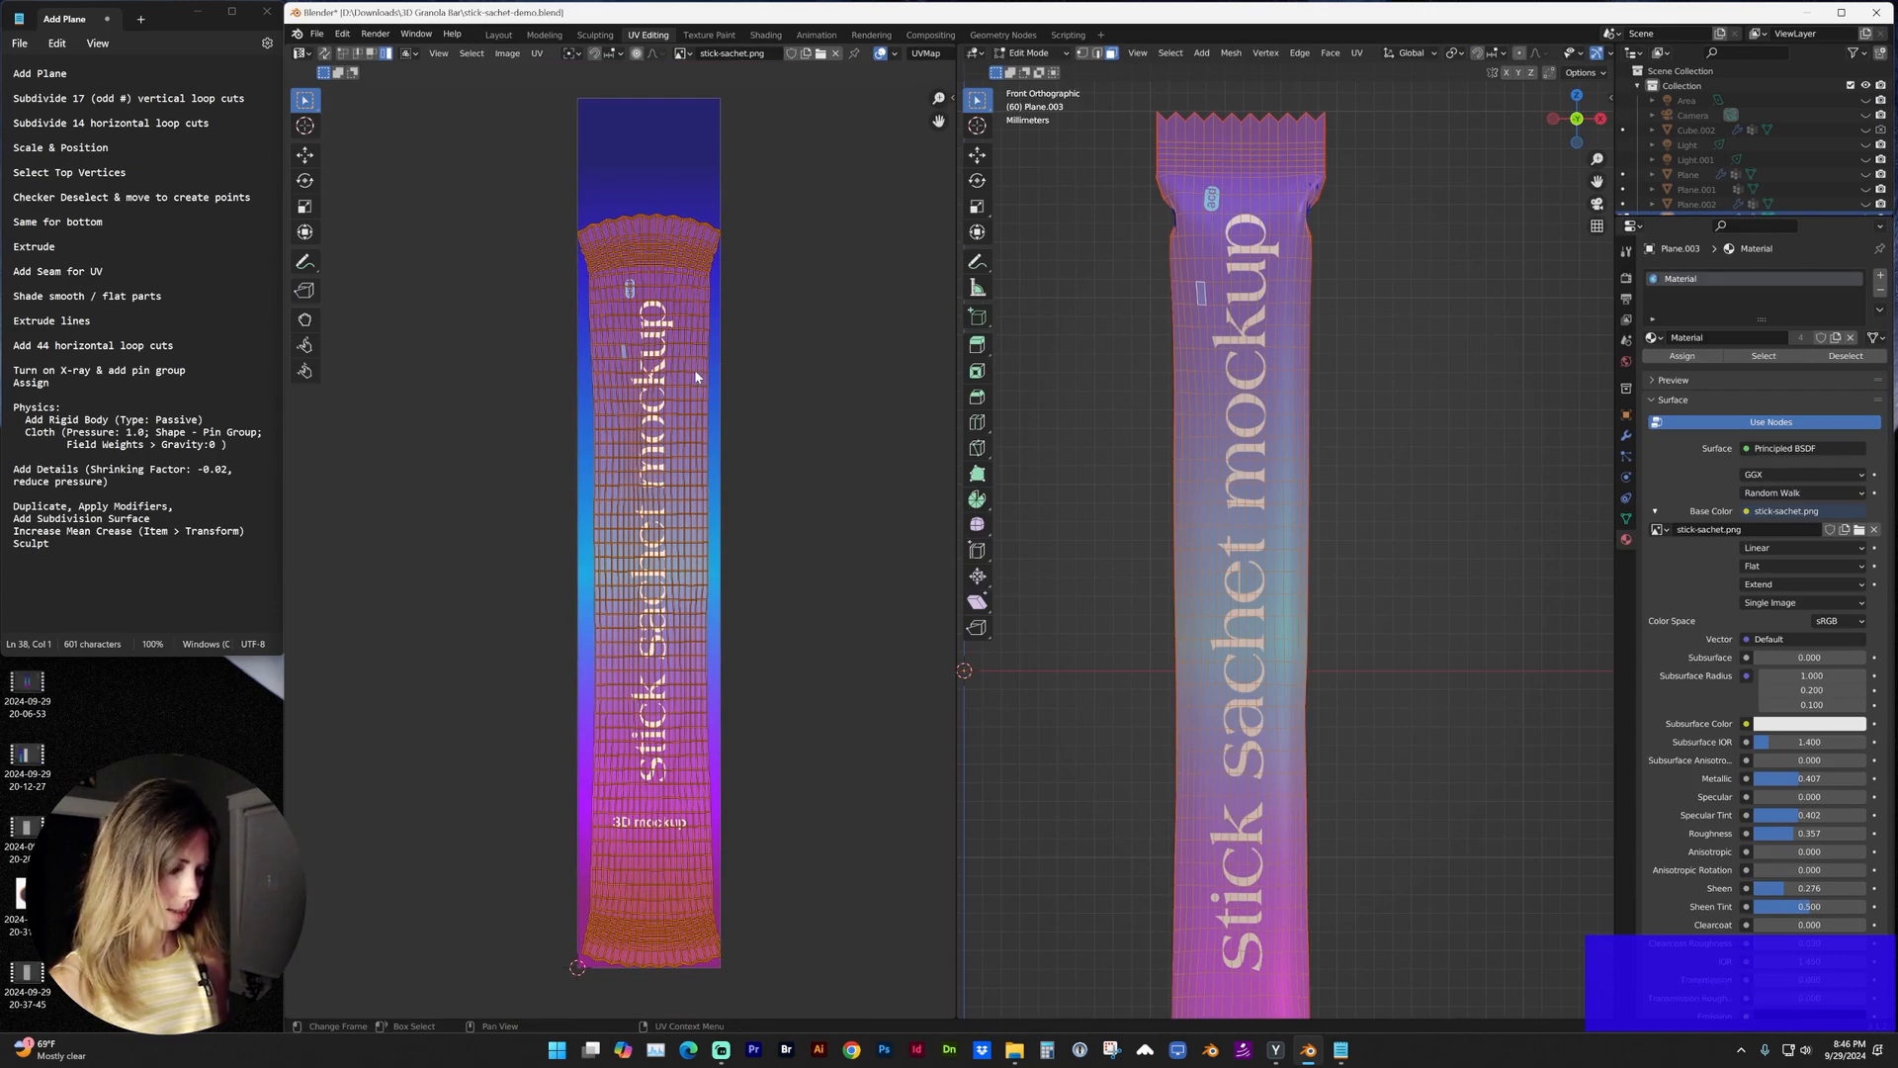
pyautogui.press('g')
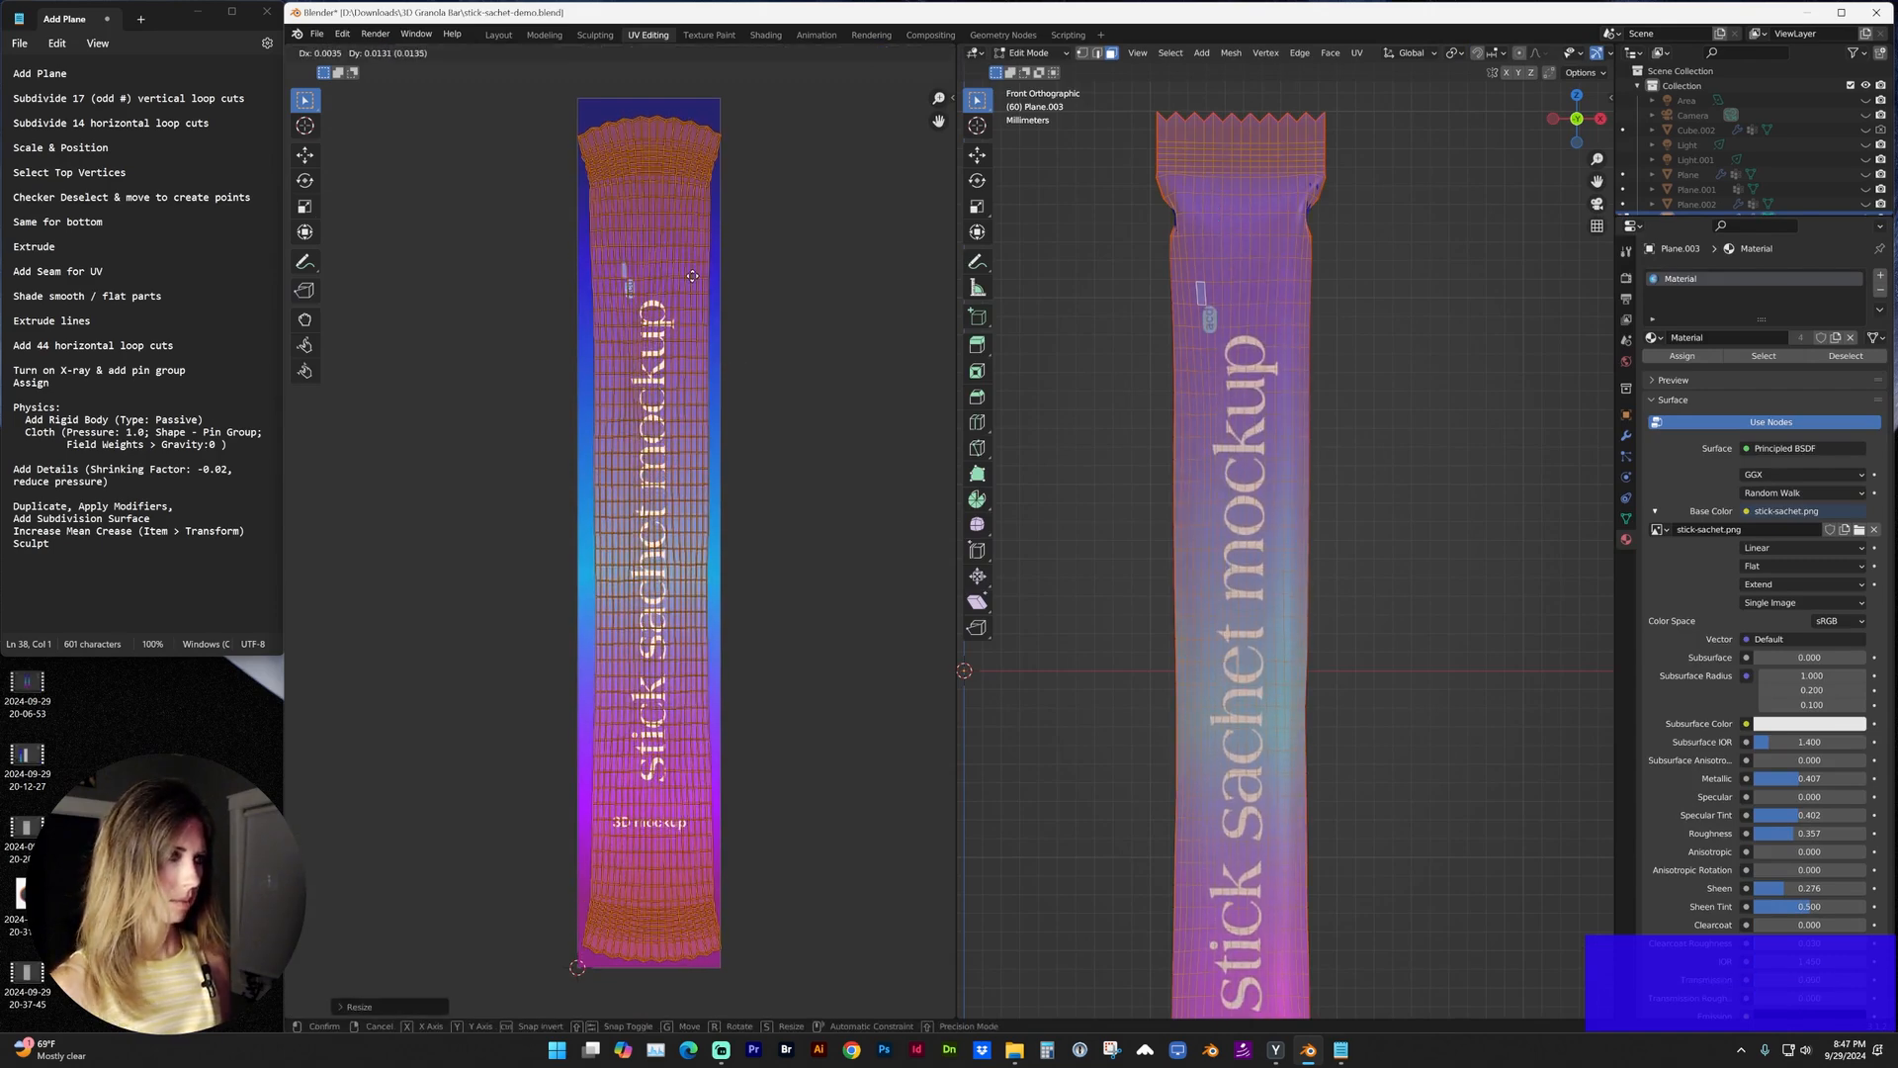
pyautogui.click(690, 276)
# Check the label on the model from the front orthographic view.
pyautogui.moveTo(1247, 386); pyautogui.dragTo(1257, 512, button='middle')
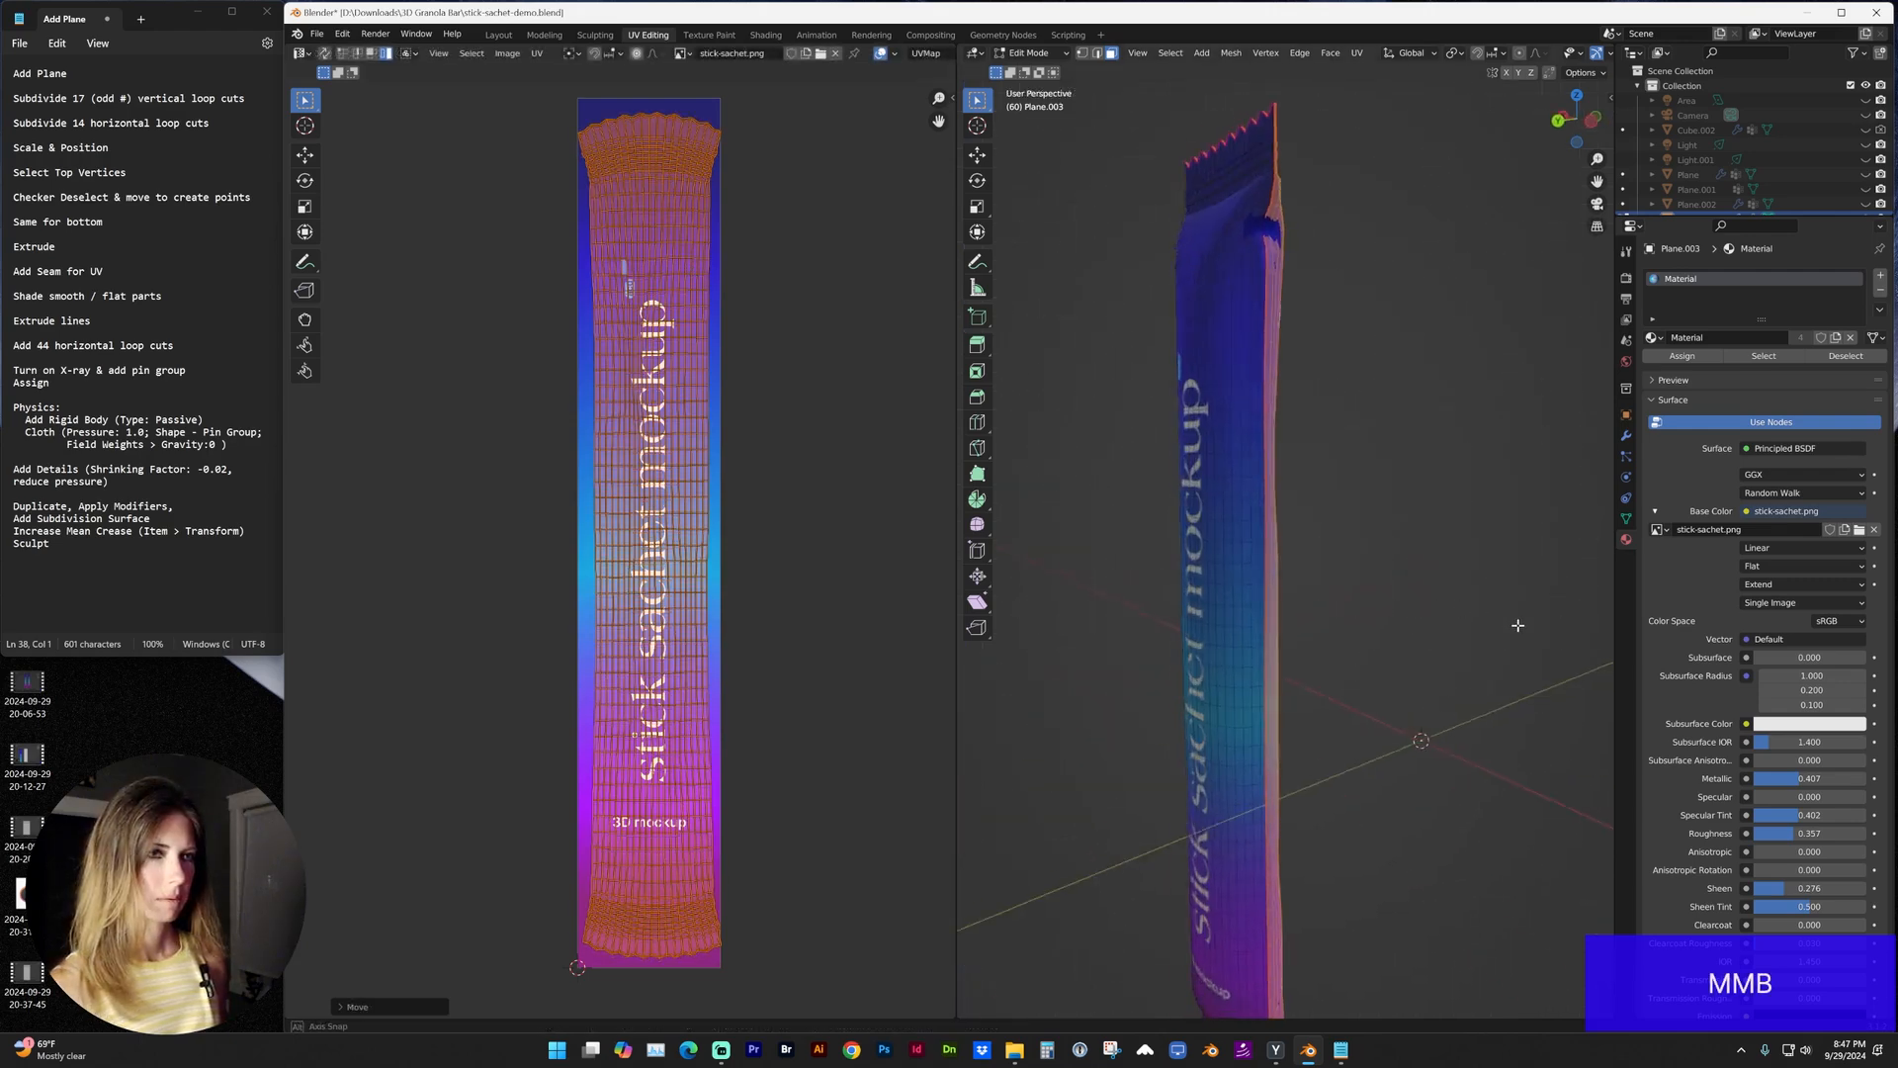
pyautogui.click(1256, 512)
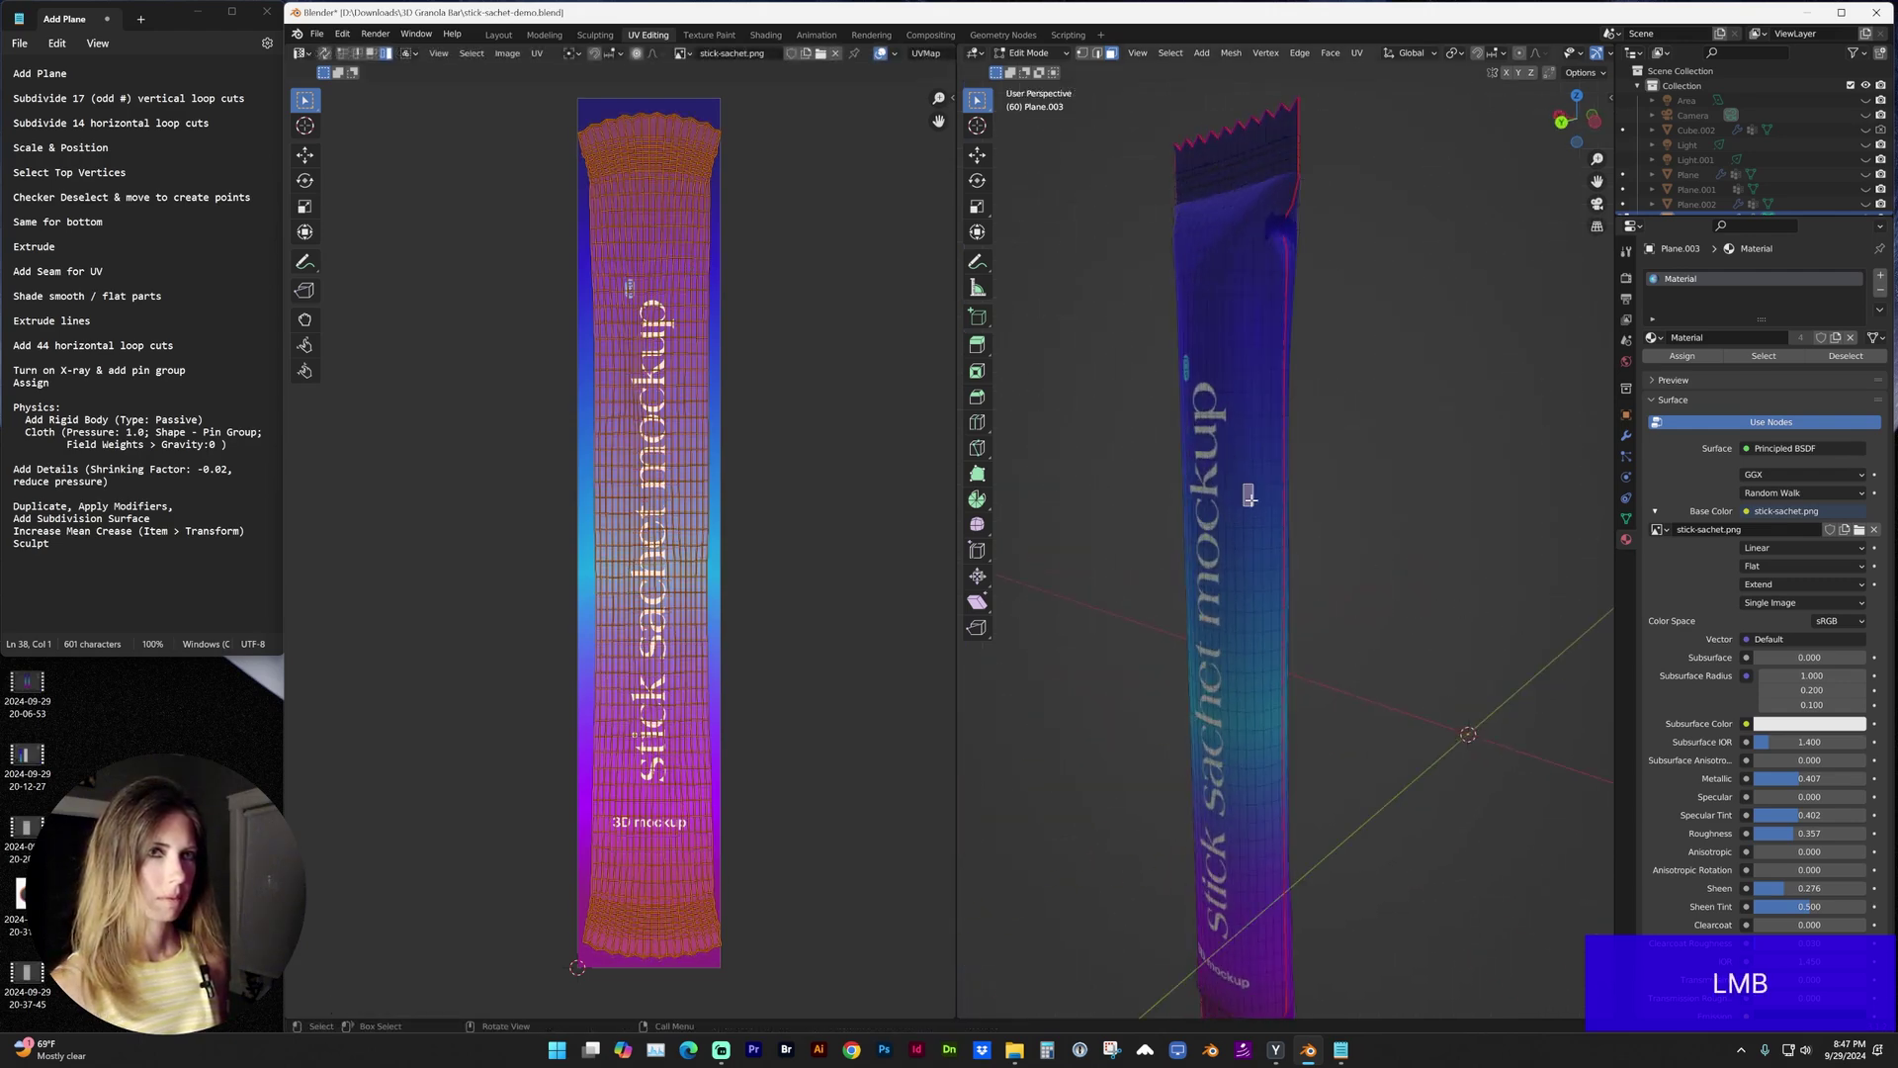
pyautogui.click(1560, 122)
pyautogui.keyDown('shift'); pyautogui.moveTo(1323, 538); pyautogui.dragTo(1270, 463, button='middle'); pyautogui.keyUp('shift')
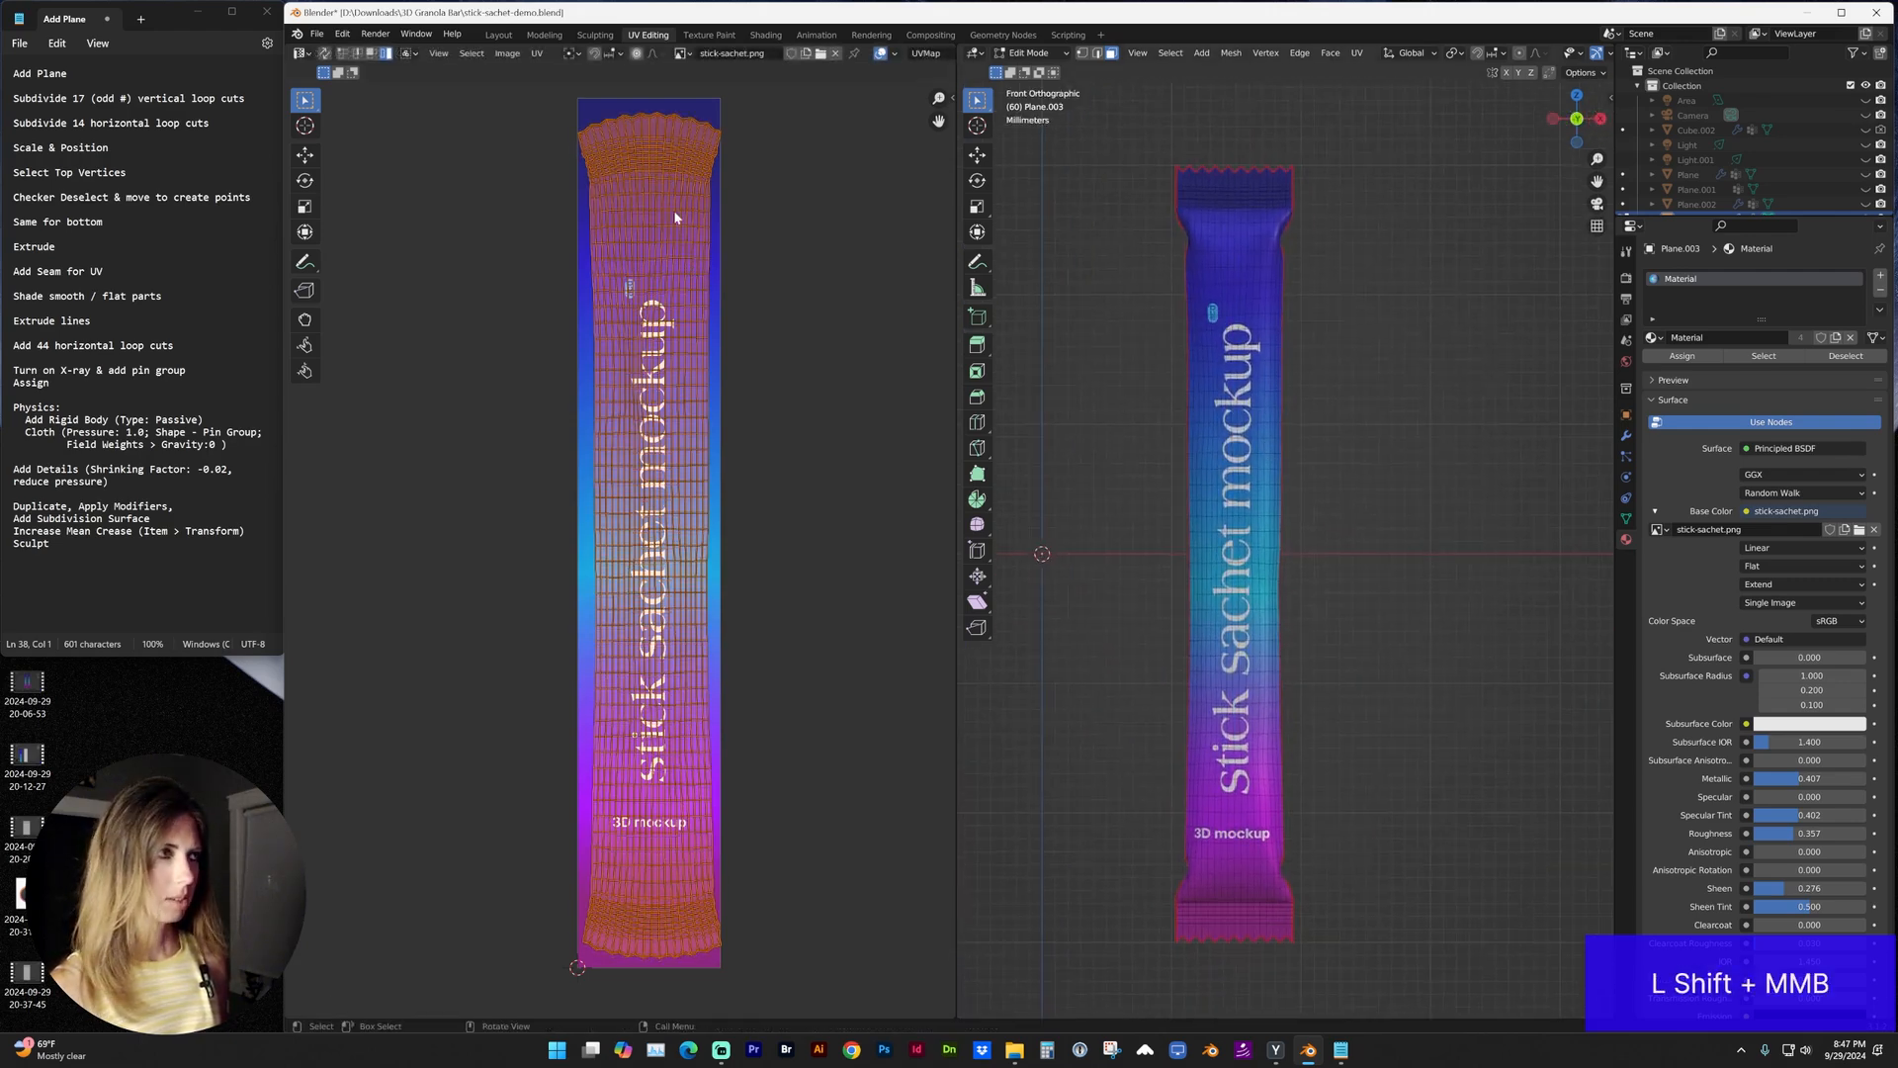
# Back in the Modeling workspace, switch to Object Mode and view the sachet from the front.
pyautogui.click(545, 35)
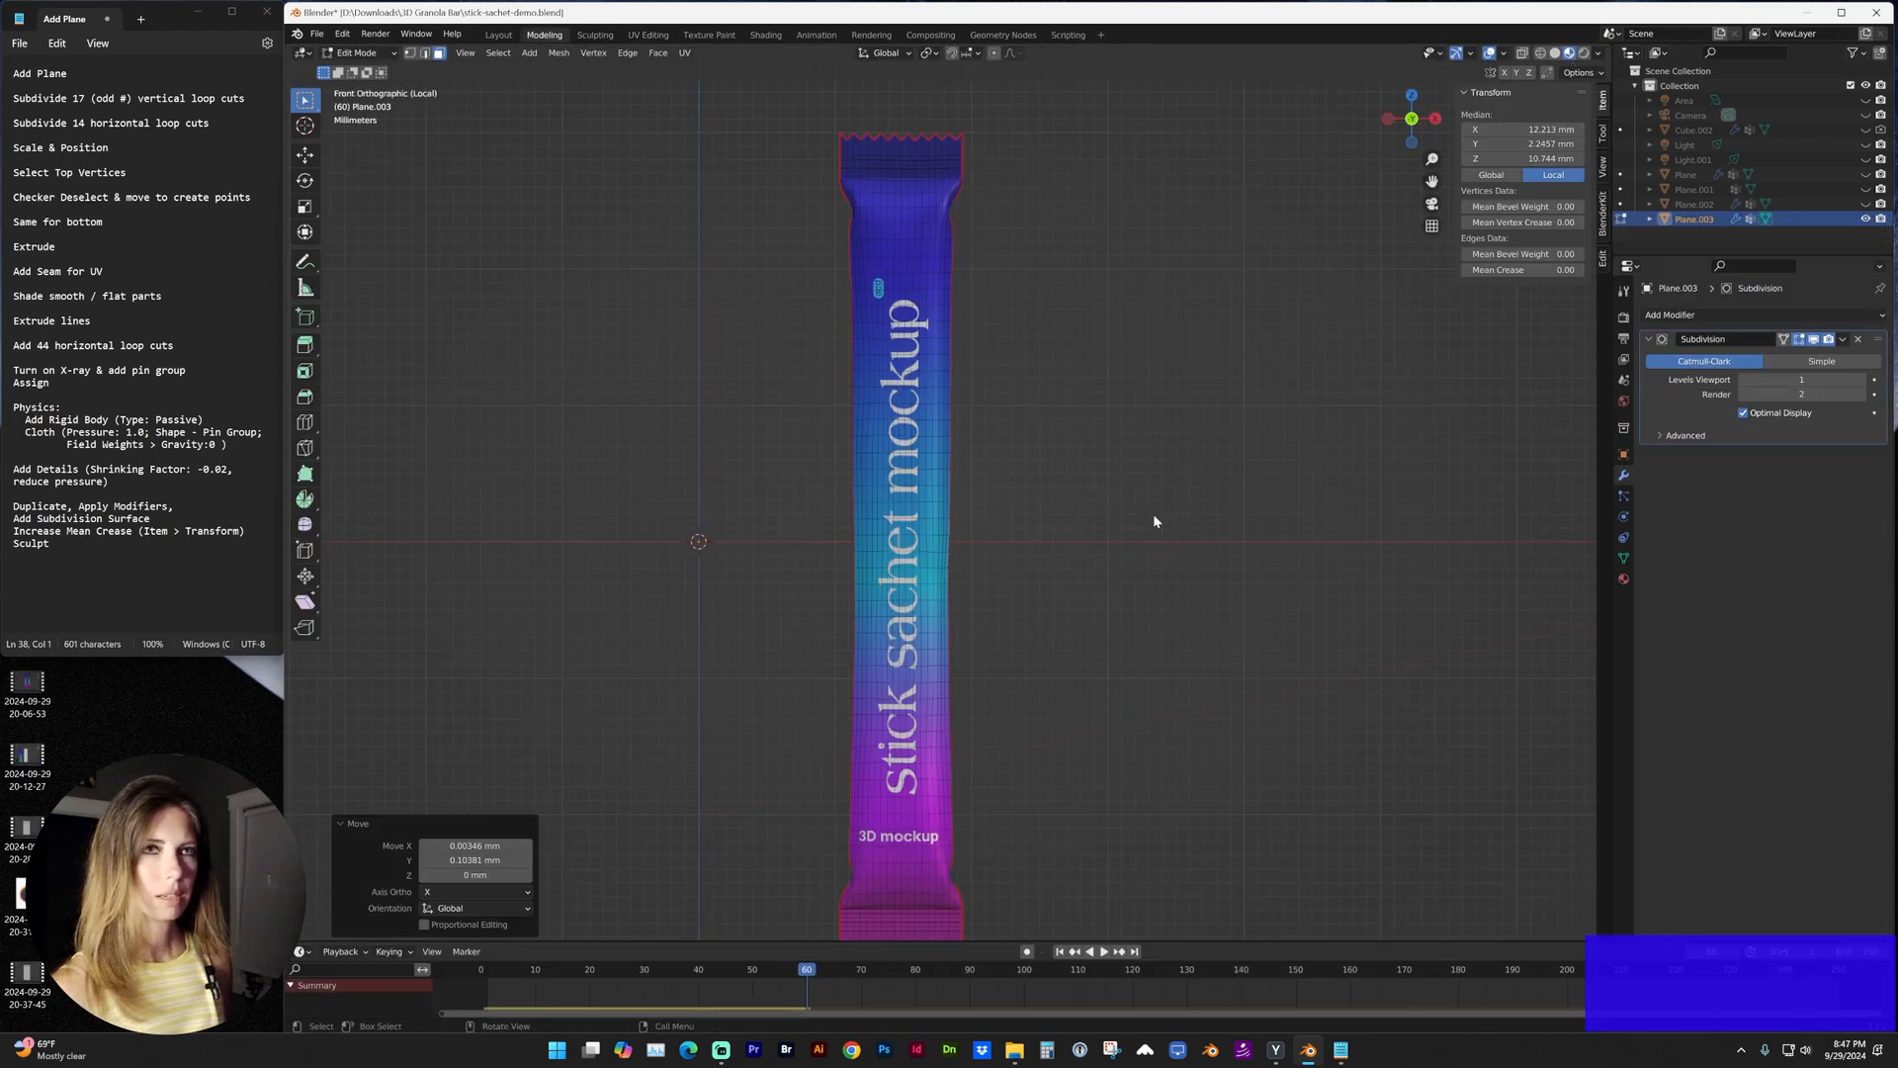
pyautogui.press('Tab')
pyautogui.moveTo(992, 536)
pyautogui.mouseDown(button='middle')
pyautogui.moveTo(1117, 551)
pyautogui.moveTo(1048, 533)
pyautogui.mouseUp(button='middle')
pyautogui.scroll(-1, 1046, 529)
pyautogui.press('KP_1')
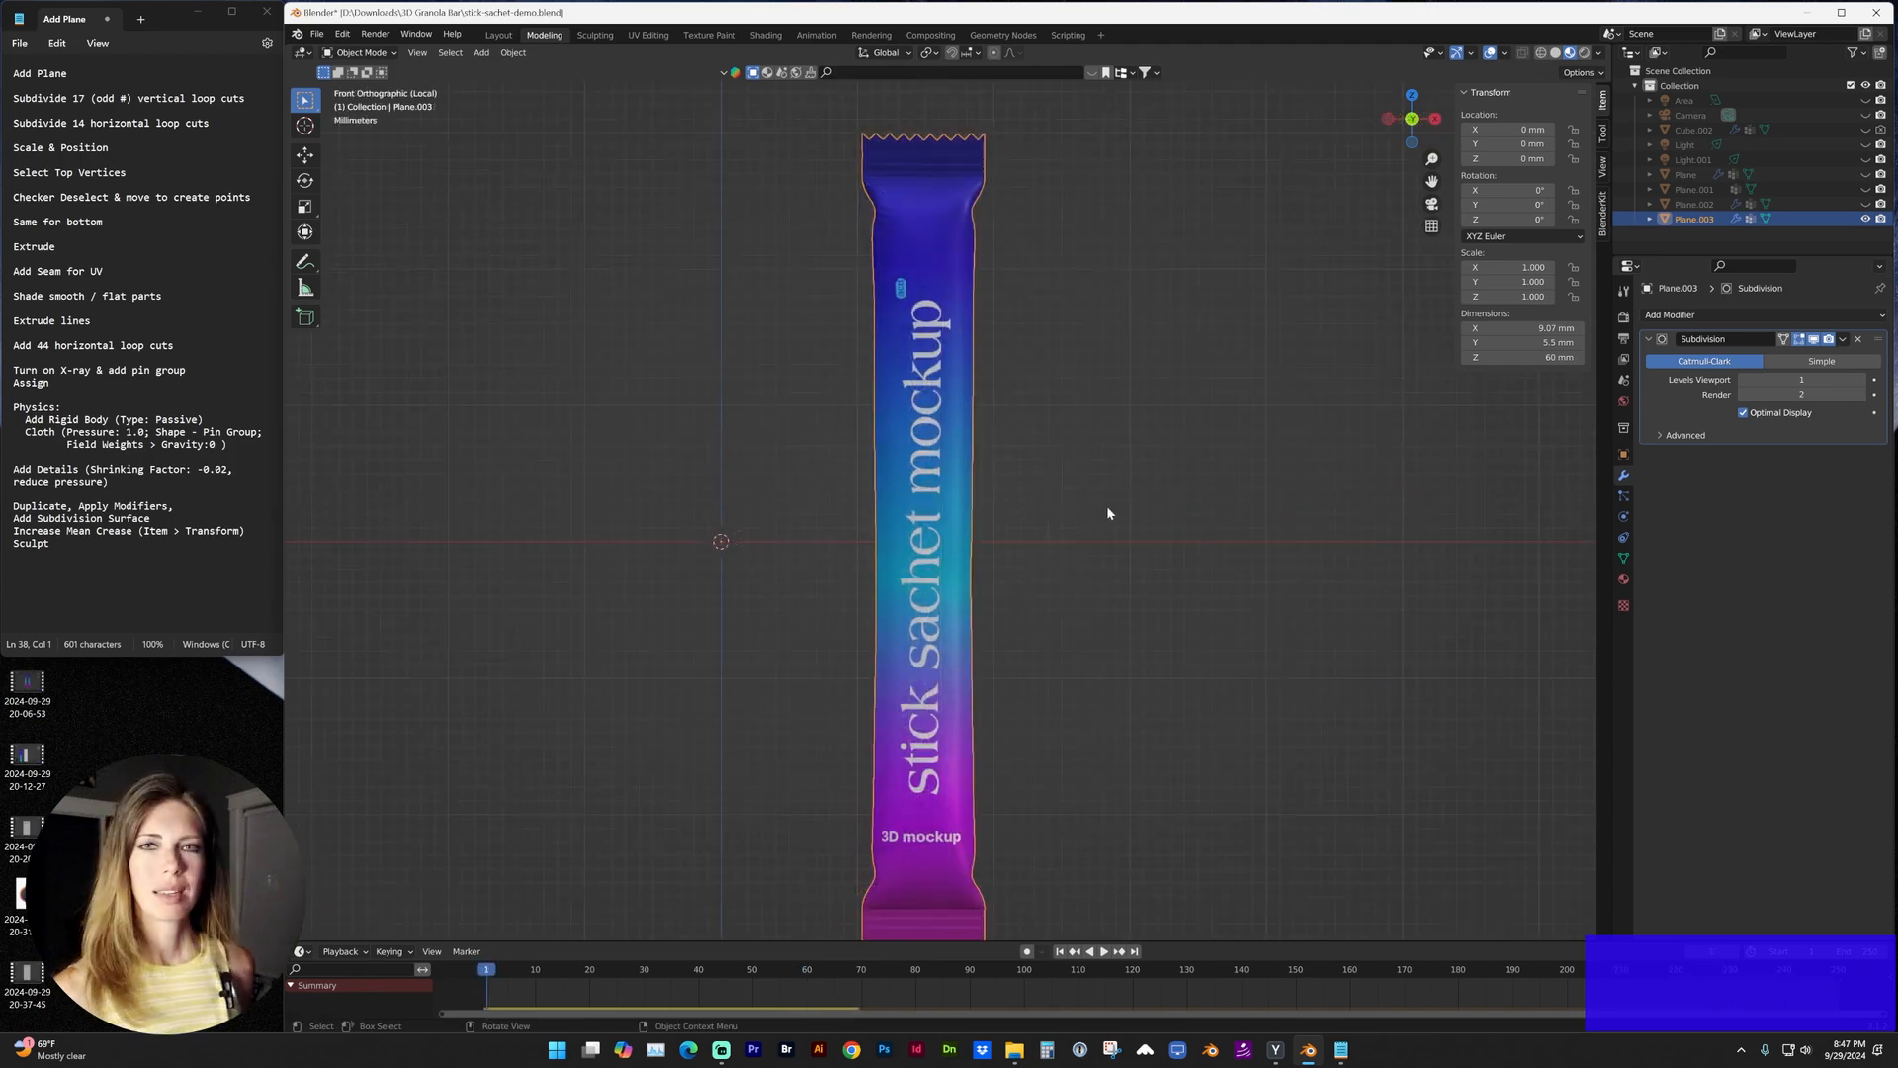